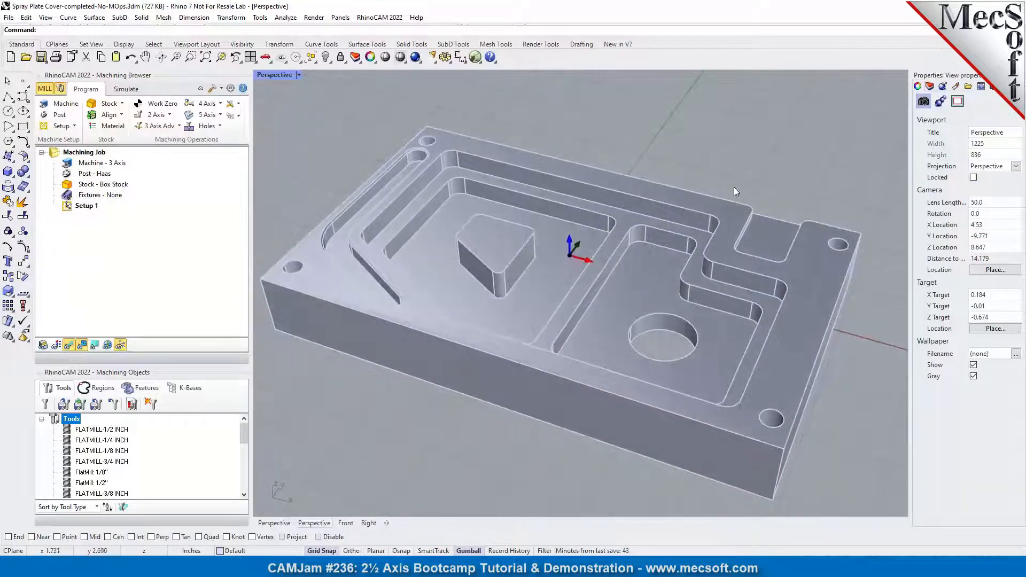
mouse_move(735, 191)
right_mouse_down()
mouse_move(756, 249)
mouse_move(641, 225)
mouse_move(542, 185)
right_mouse_up()
right_click_drag(301, 266, 510, 280)
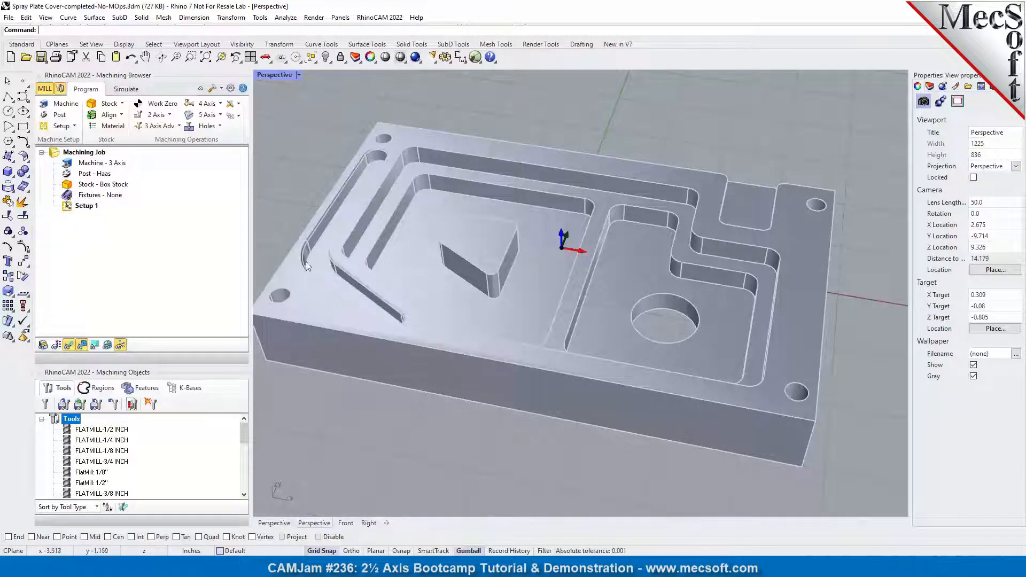
scroll(305, 259, "up", 16)
right_click_drag(313, 260, 336, 209)
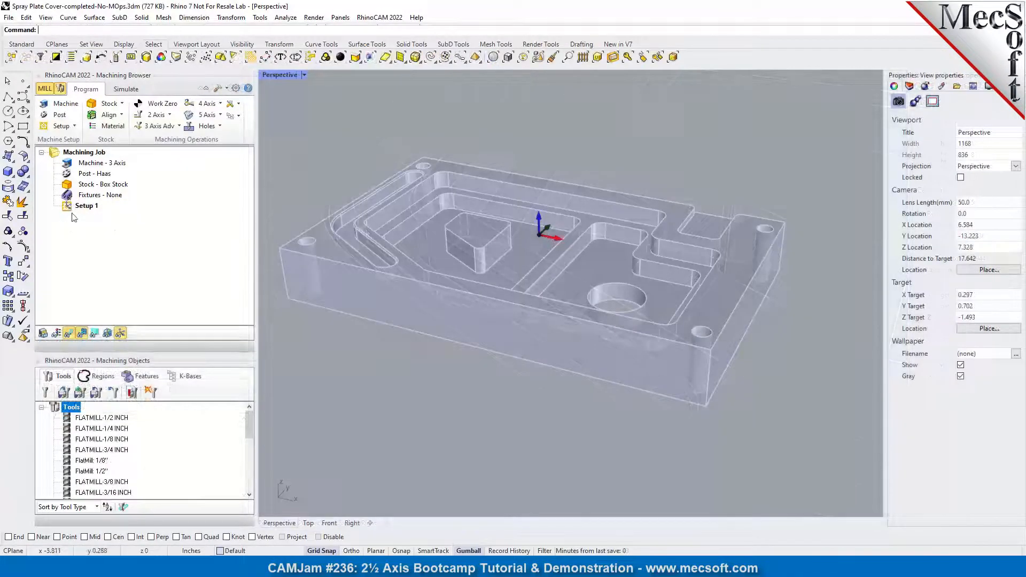
Step: Start a 2½ Axis Facing operation under Setup 1 and select the part's four bottom outer edges as its machining regions
left_click(82, 207)
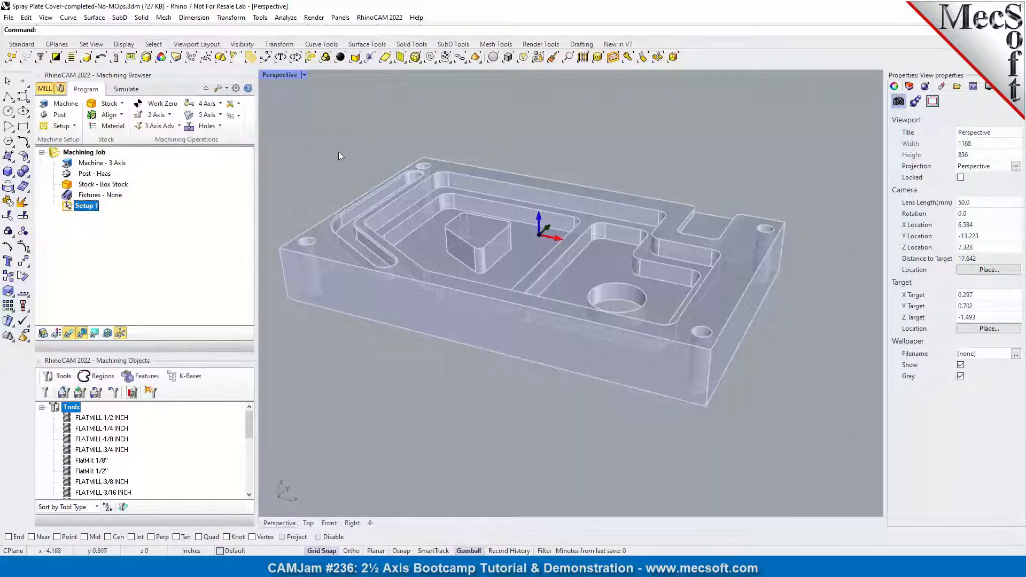
left_click(157, 115)
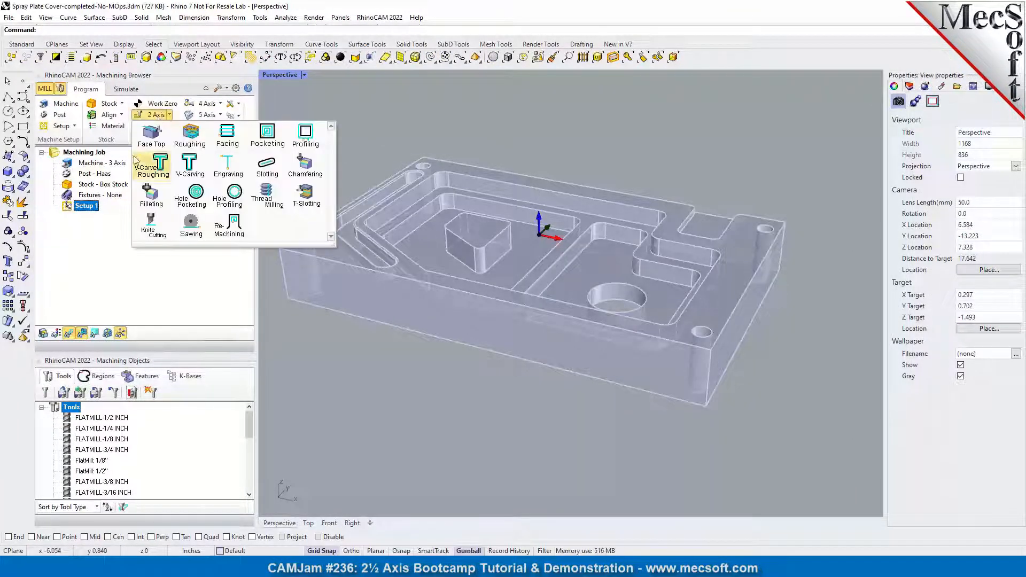
left_click(227, 135)
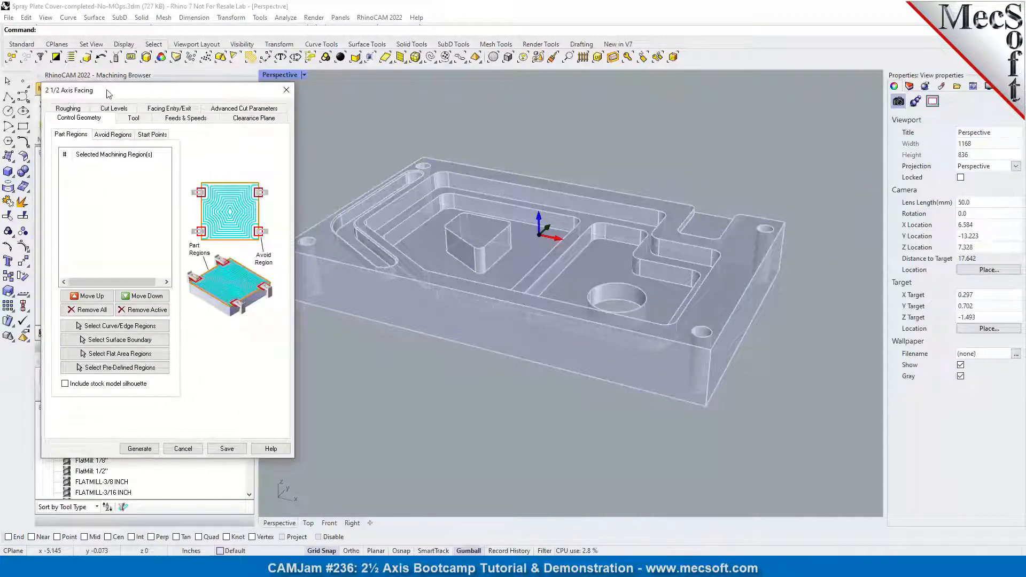
left_click(122, 331)
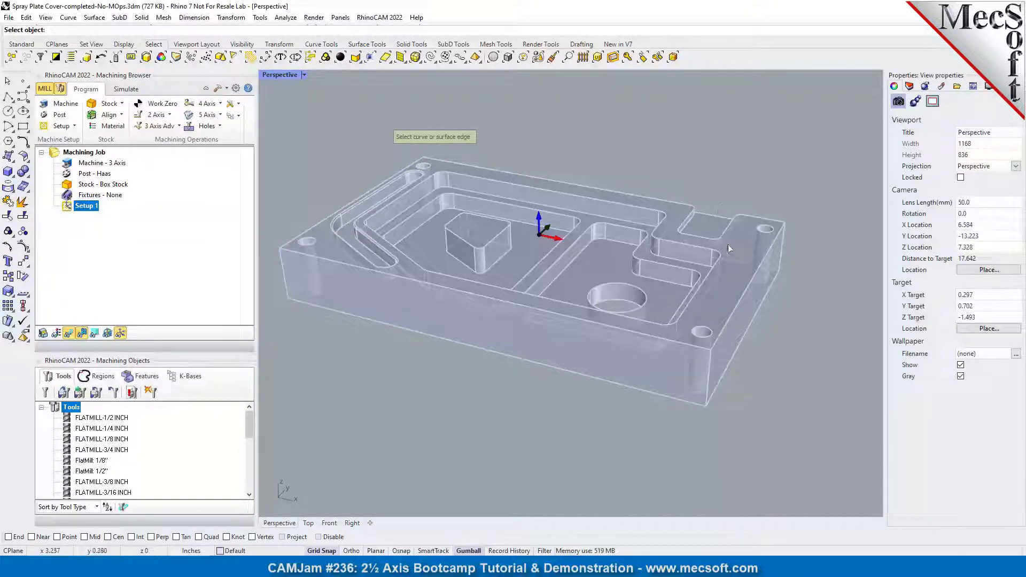
scroll(707, 218, "up", 5)
scroll(656, 178, "down", 6)
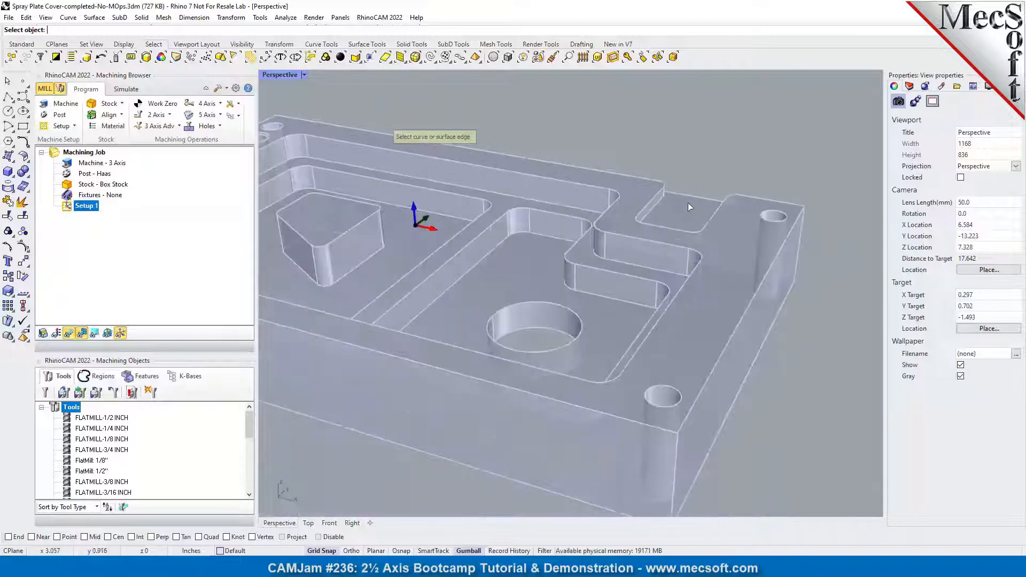
left_click(586, 320)
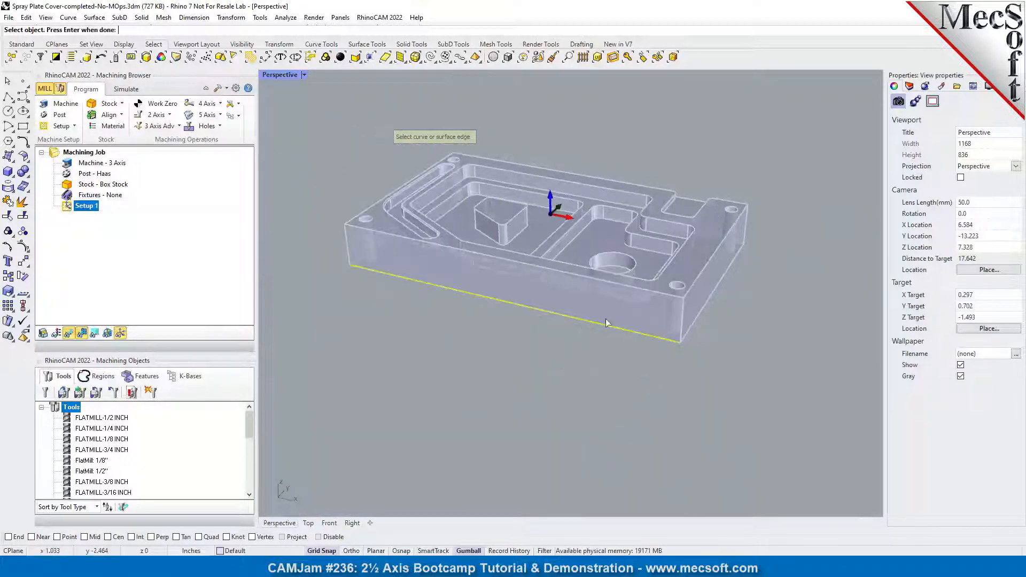
left_click(717, 293)
left_click(710, 238)
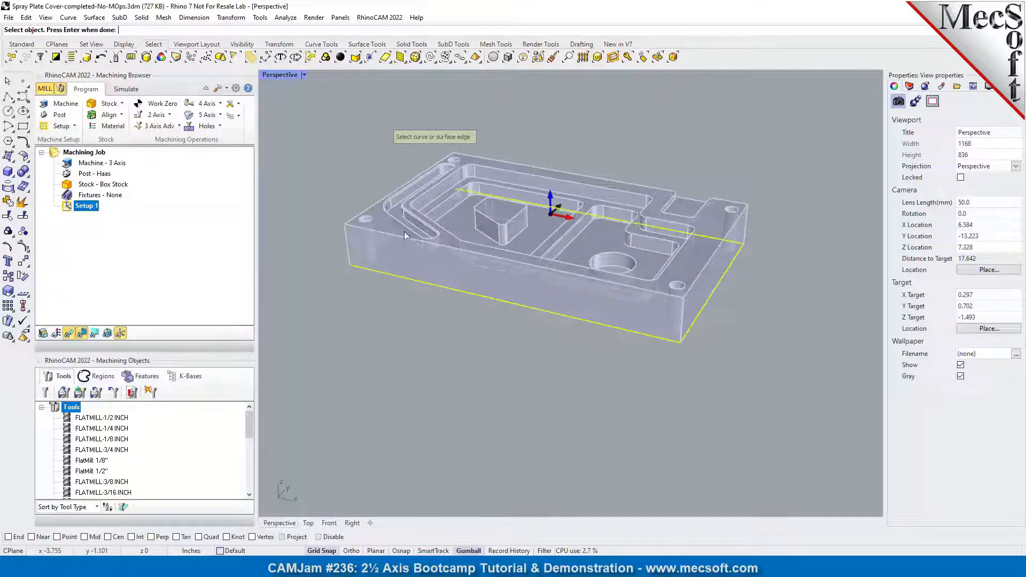
key("Return")
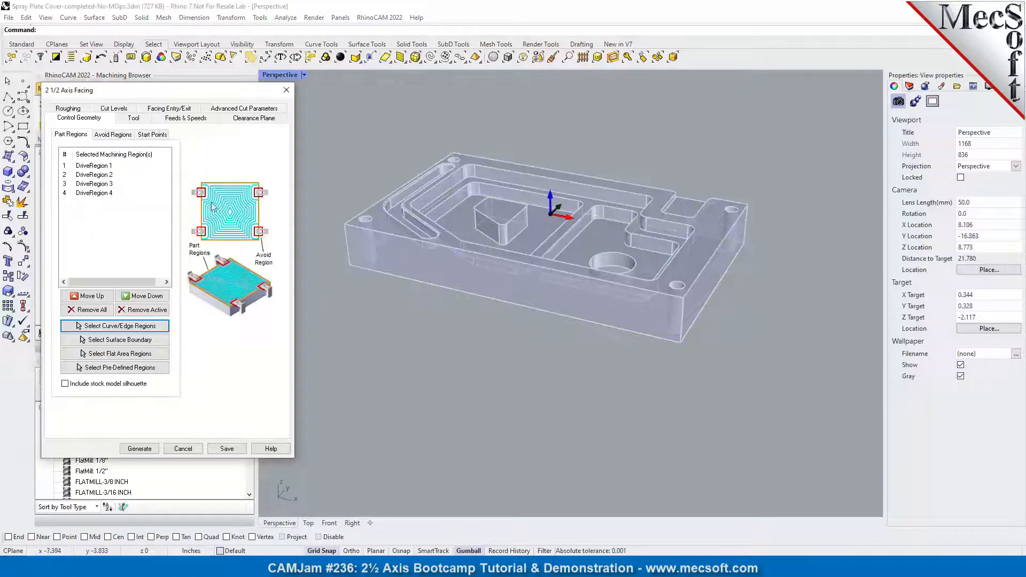
Step: Choose the FaceMill 1.5" DIA tool for the facing operation and set its roughing stock to 0 and stepover to 40% of tool diameter
left_click(133, 118)
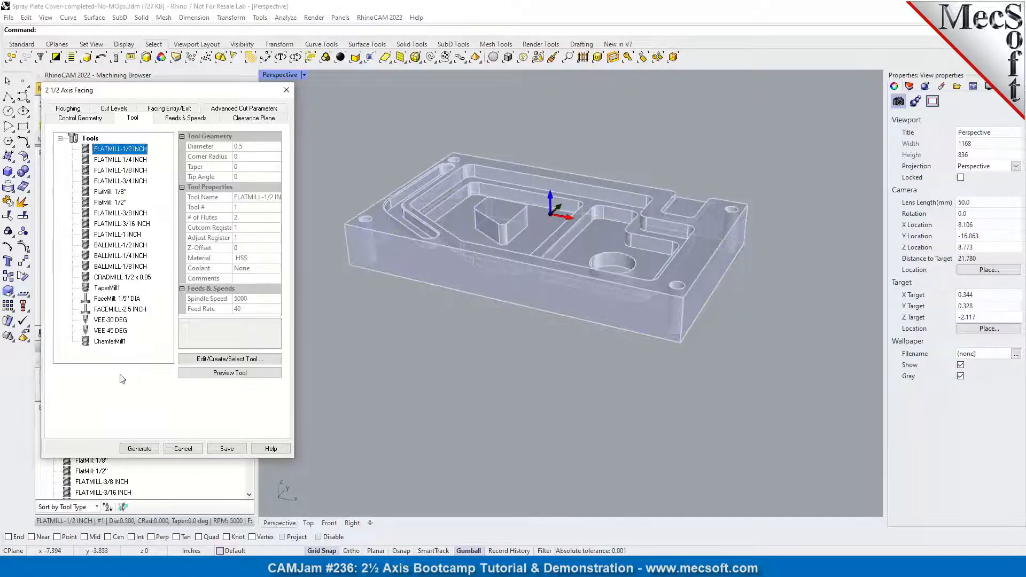
left_click(113, 299)
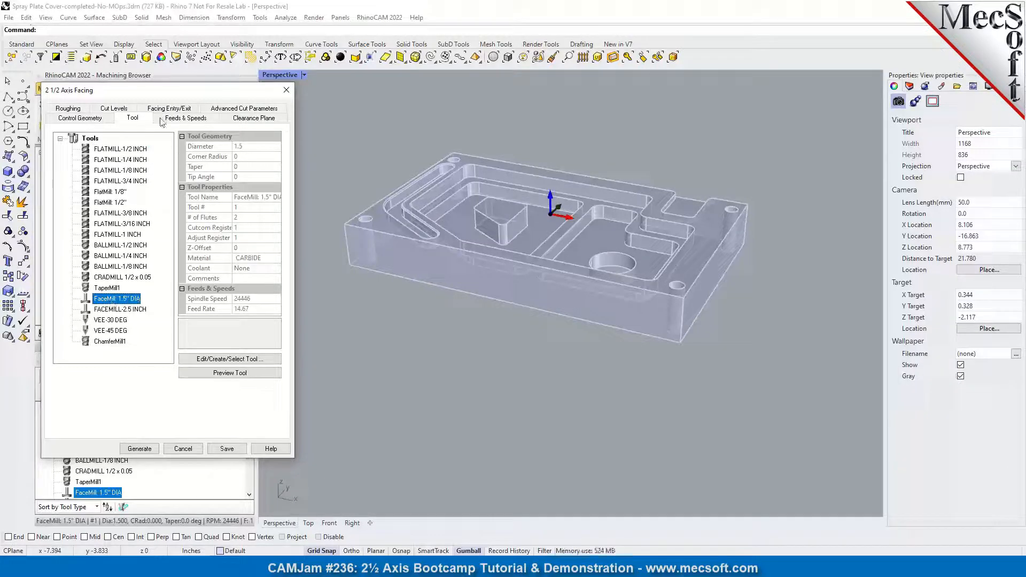
left_click(70, 109)
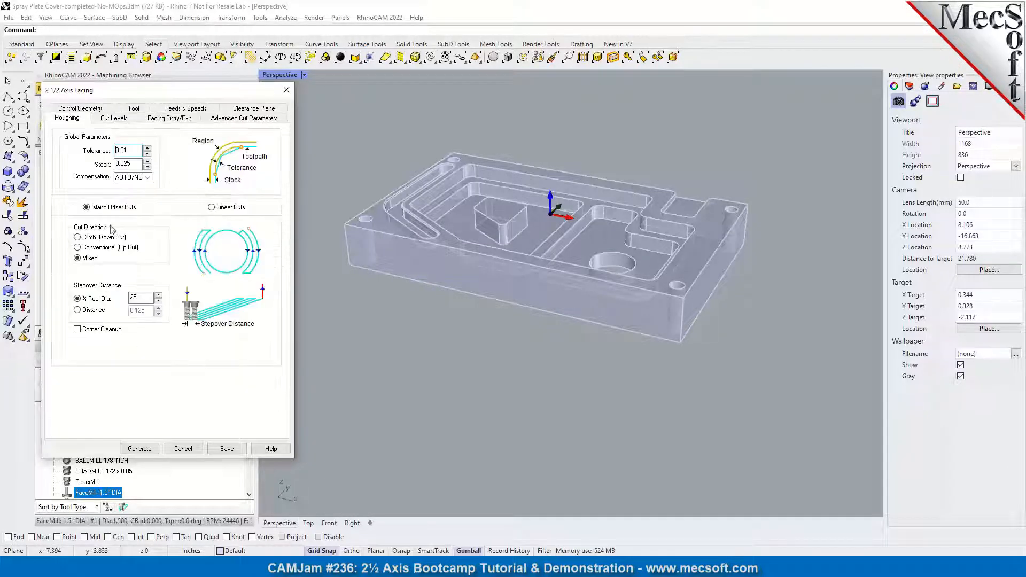
double_click(127, 164)
type("0")
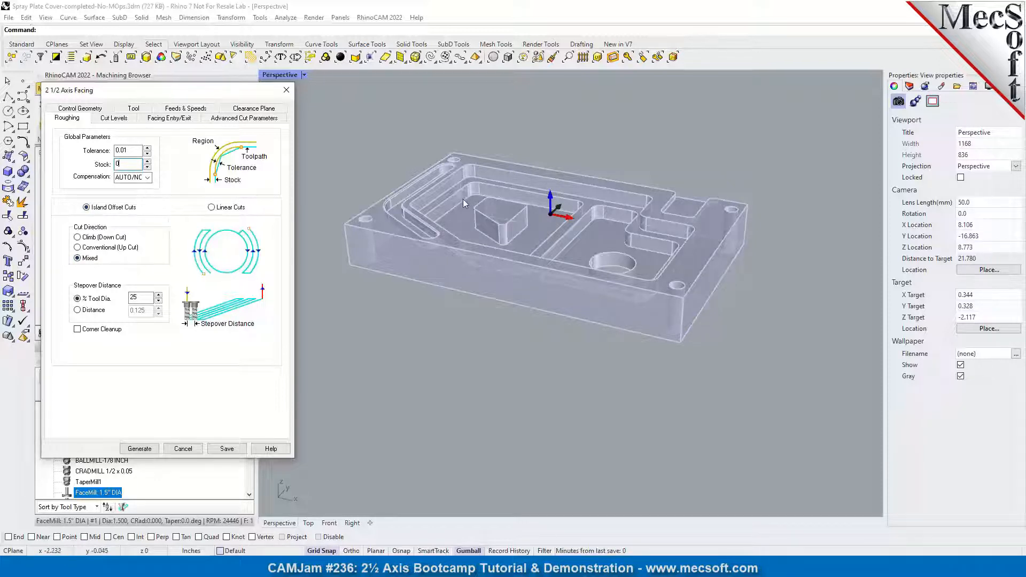
double_click(141, 297)
type("40")
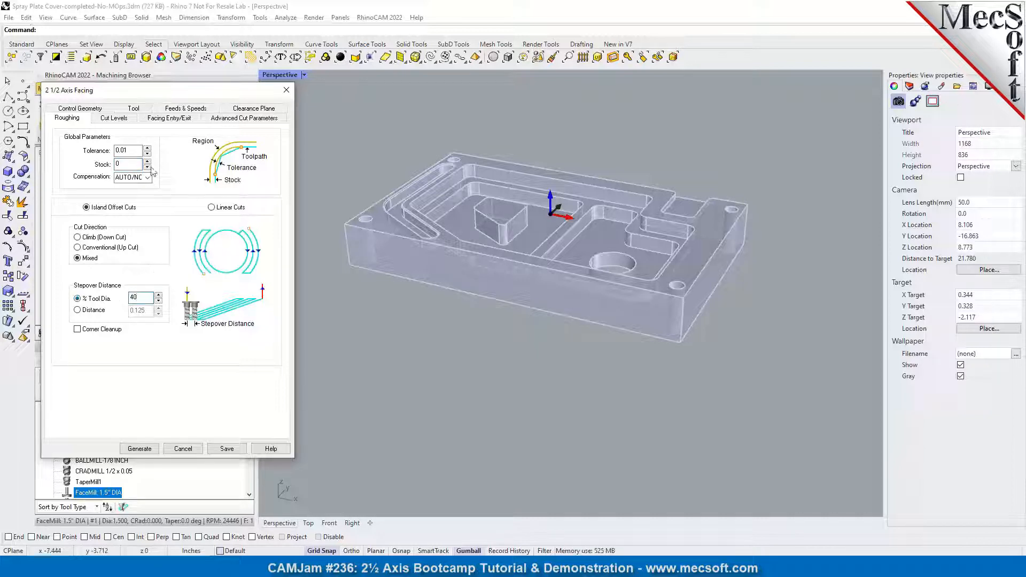
Step: Set the cut location to a picked top, snapping to the end point at the part's upper corner, and generate the facing toolpath
left_click(125, 118)
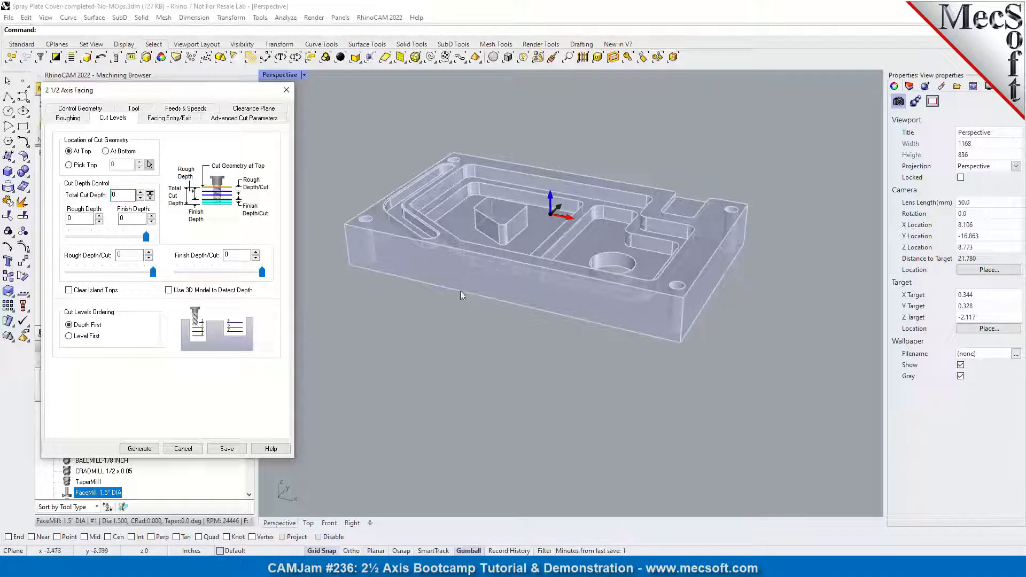
left_click(83, 168)
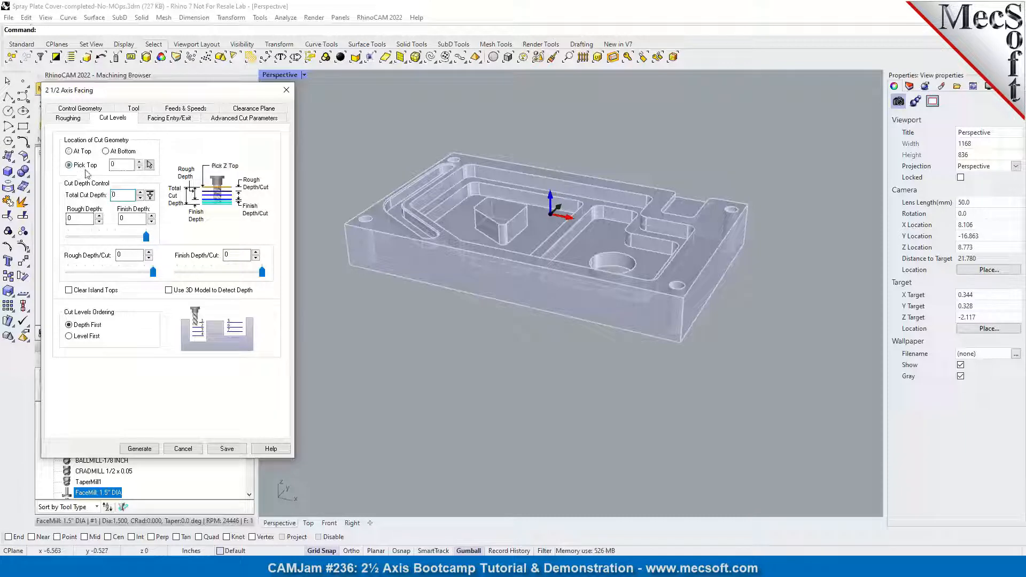
left_click(151, 168)
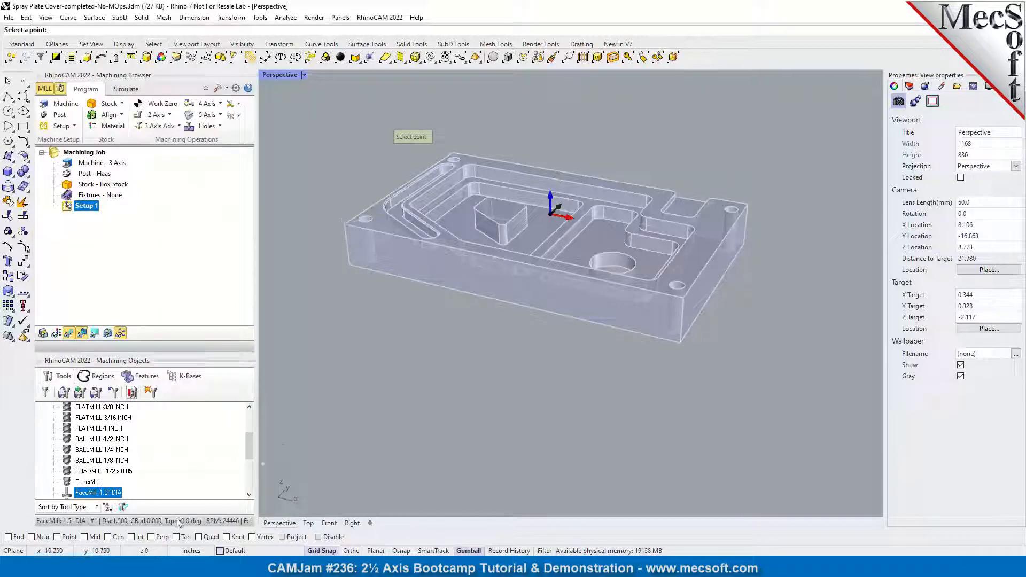
left_click(8, 537)
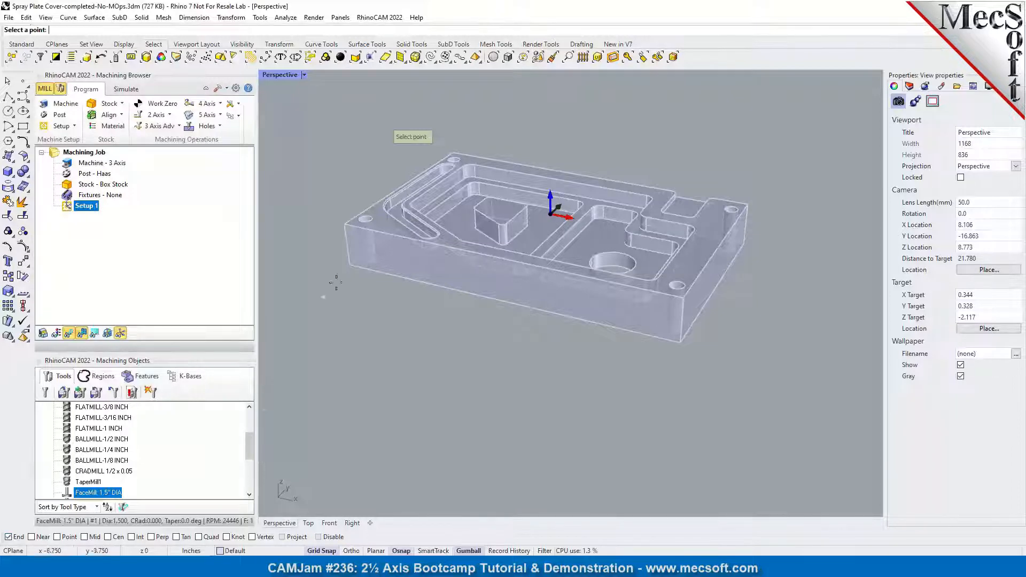
left_click(345, 225)
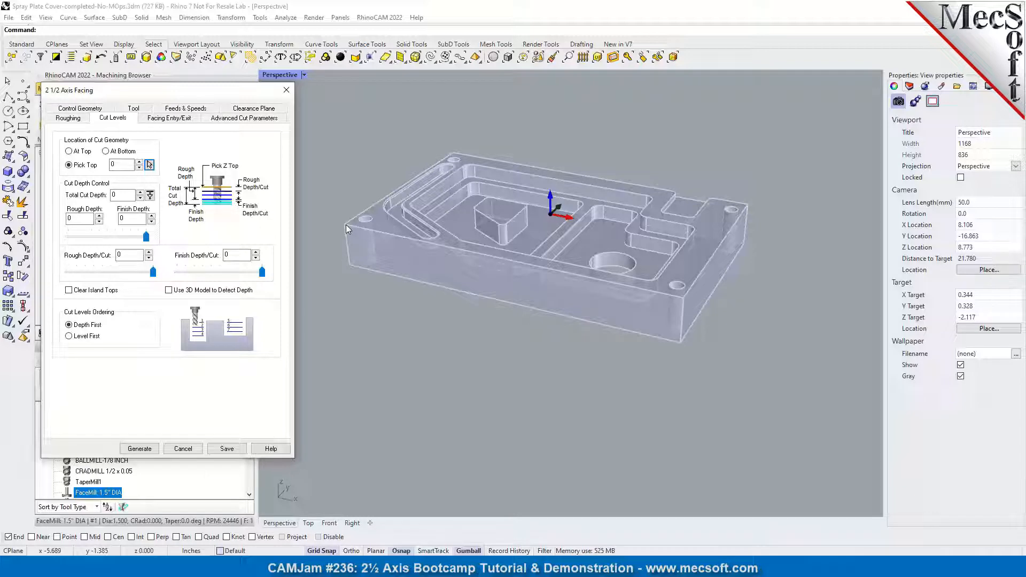
left_click(169, 118)
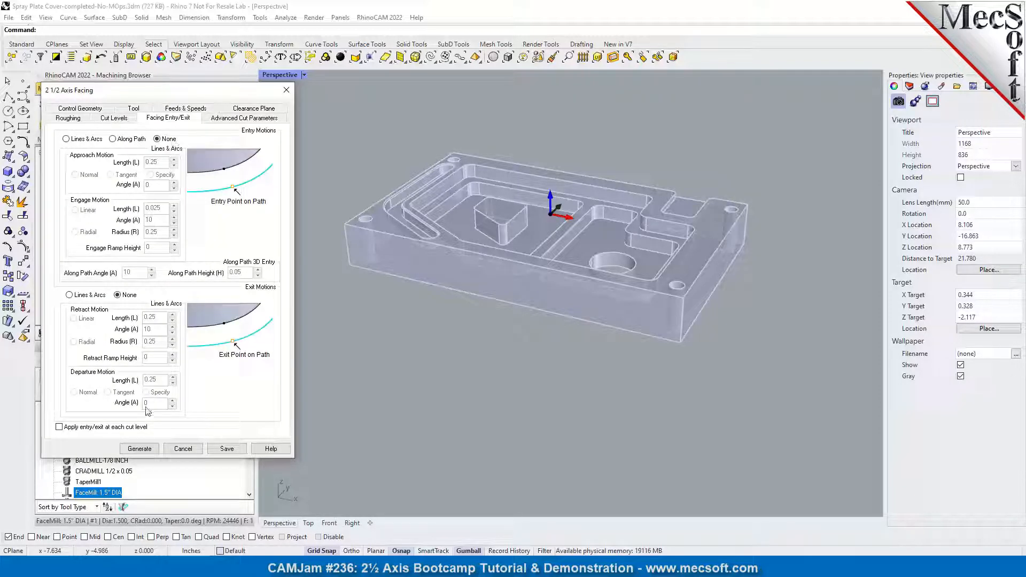
left_click(139, 449)
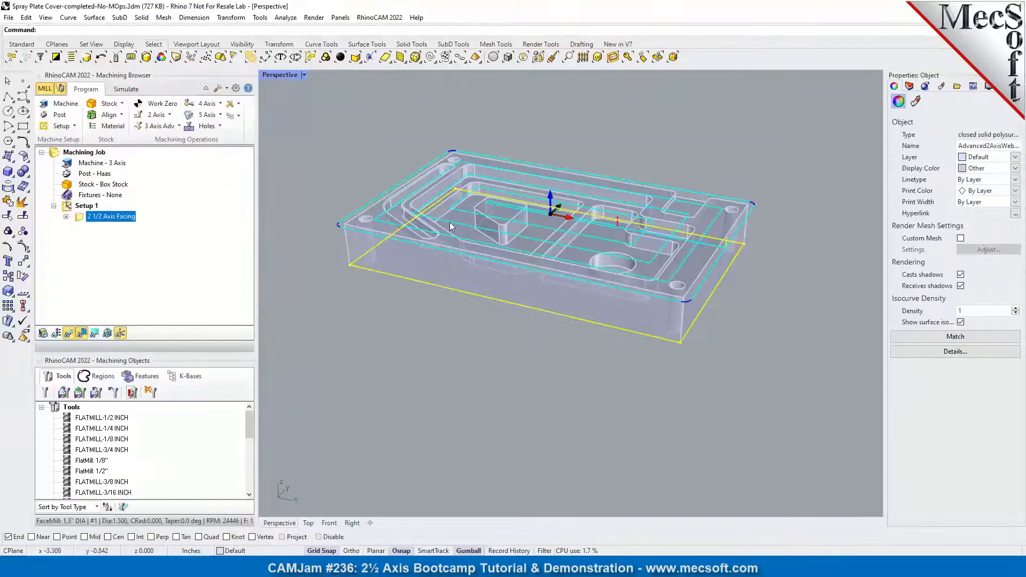
Step: Examine the facing toolpath over the part's top and the open notch at its edge
right_click_drag(517, 276, 607, 214)
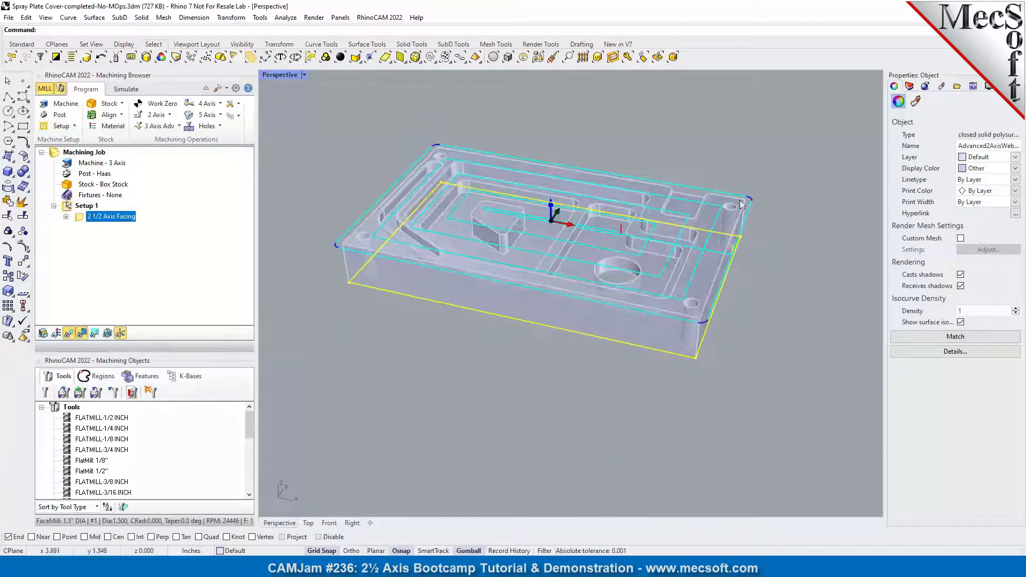
scroll(721, 206, "up", 2)
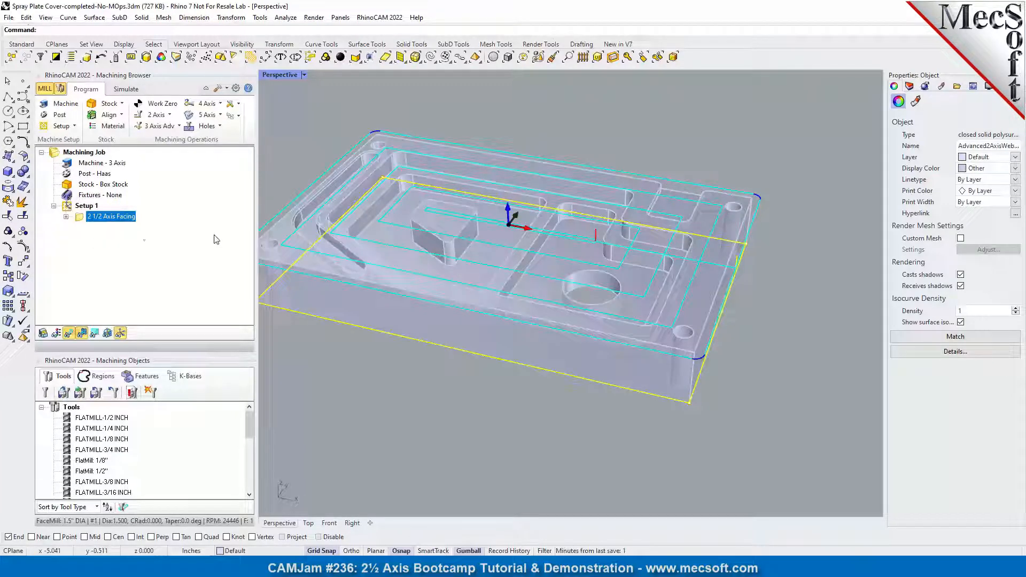
right_click_drag(701, 238, 539, 262)
scroll(539, 290, "up", 5)
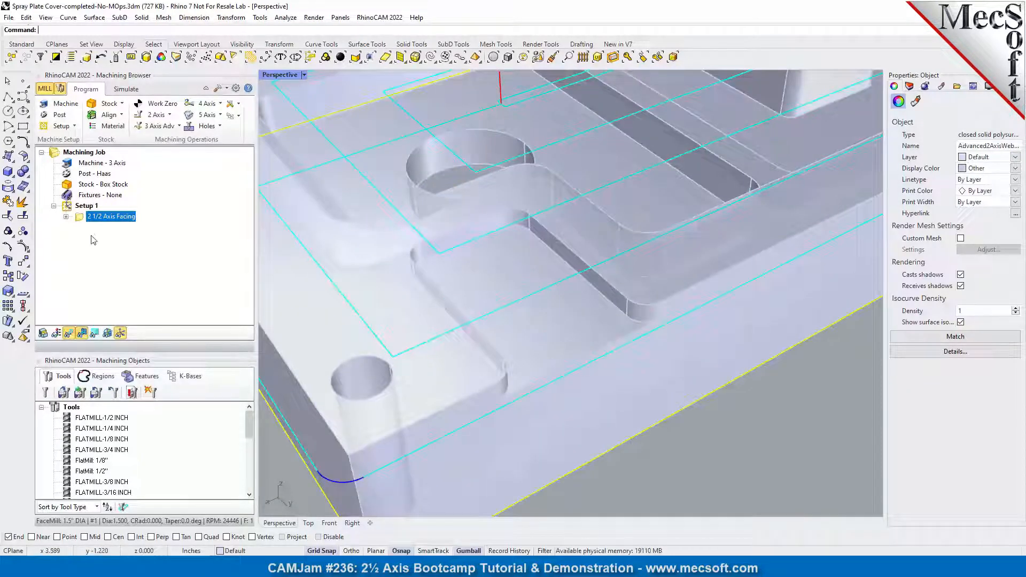
left_click(85, 206)
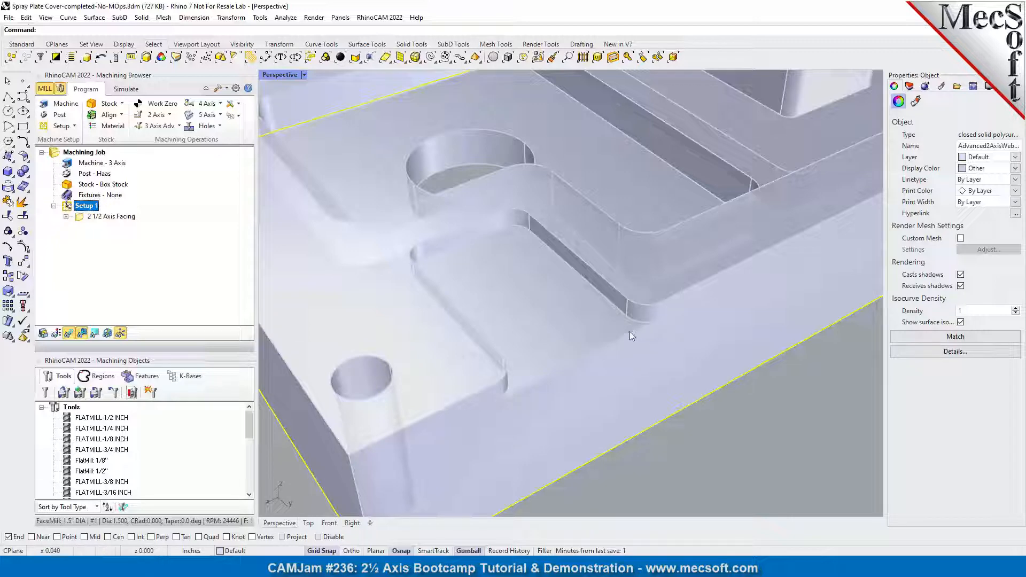
Step: Start another 2½ Axis Facing operation after the first and select the floor edges of the open notch as its machining region
left_click(89, 218)
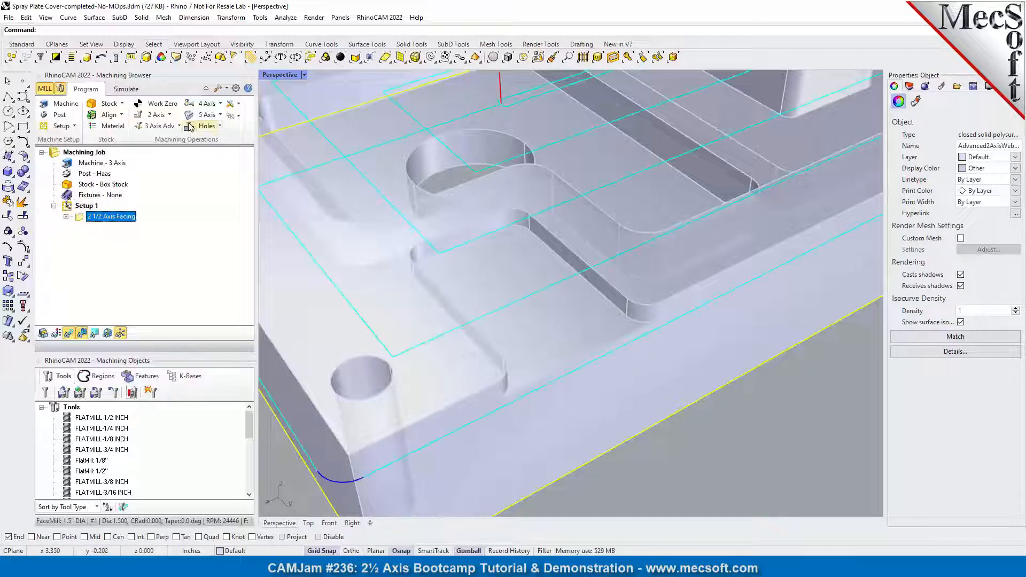
left_click(159, 120)
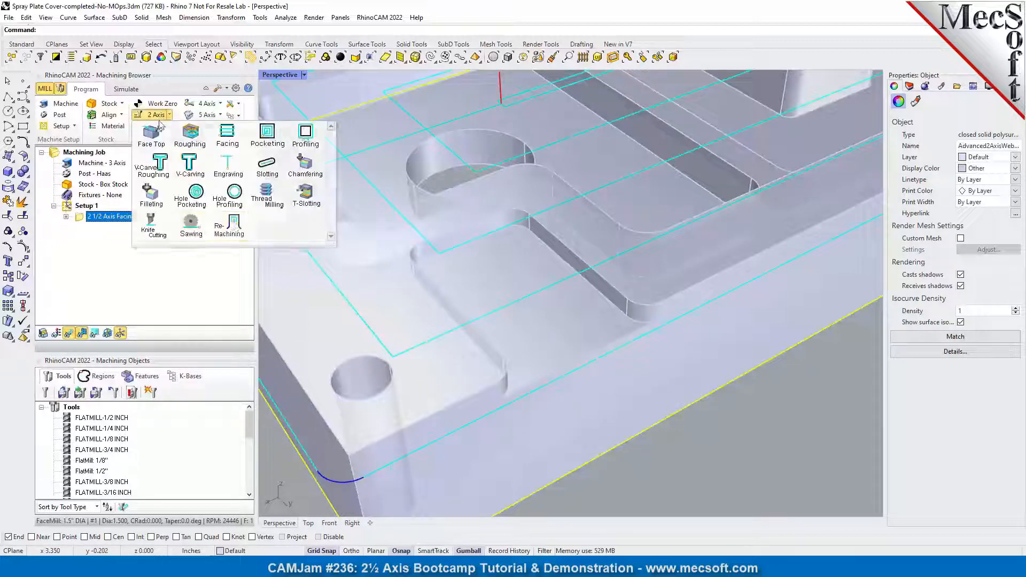
left_click(227, 135)
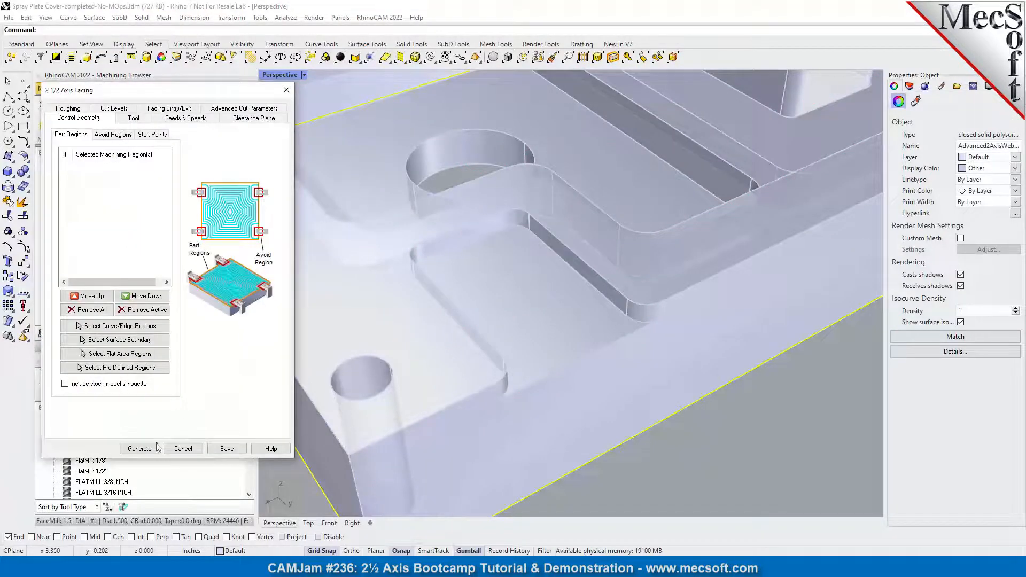
left_click(107, 326)
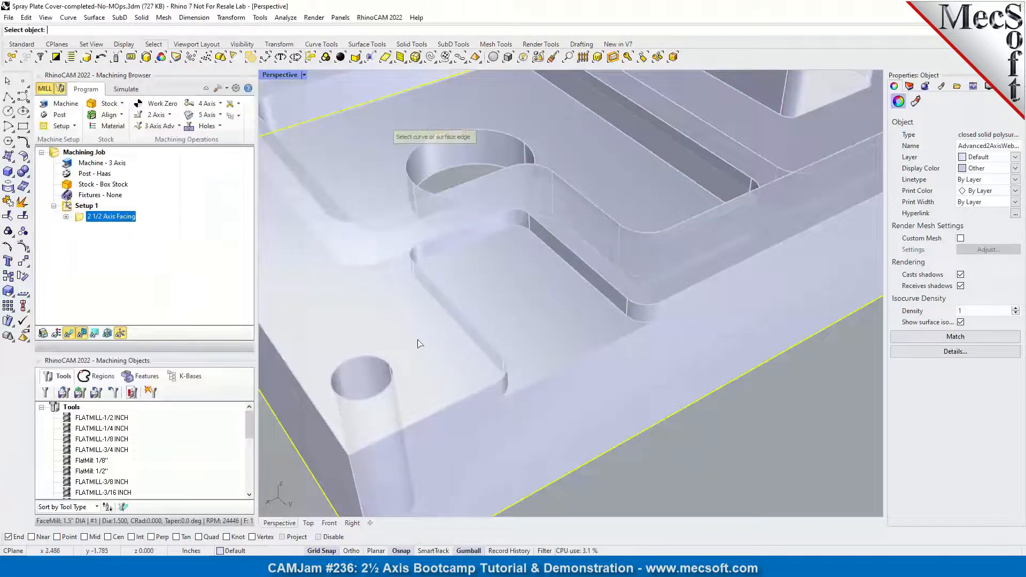
left_click(635, 320)
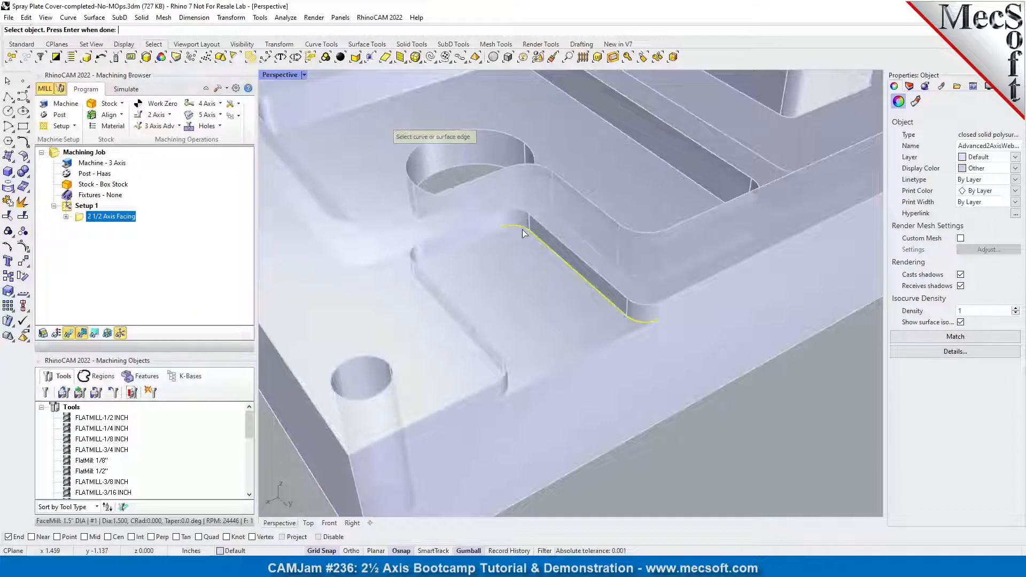
scroll(442, 249, "up", 5)
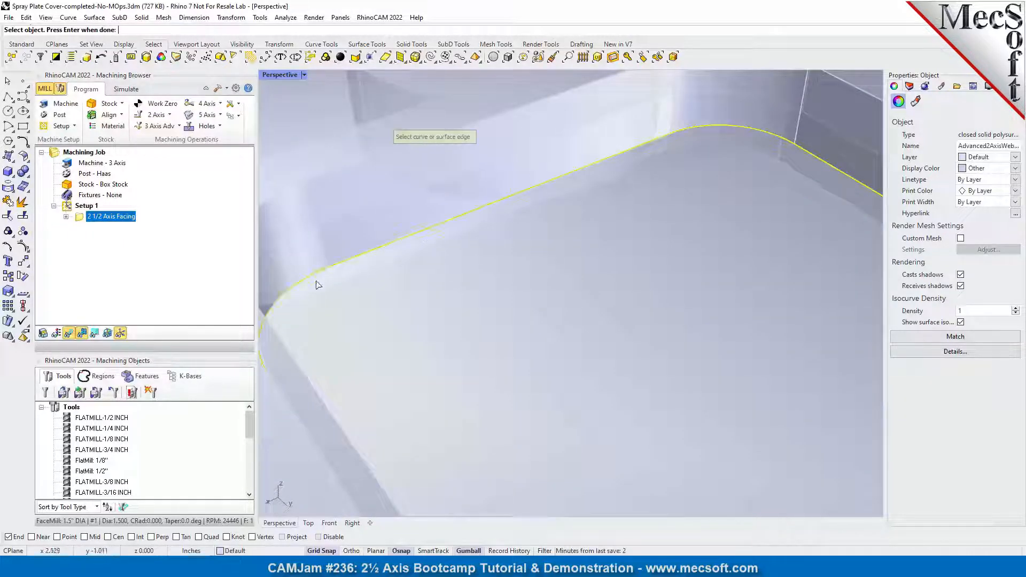
scroll(440, 305, "down", 10)
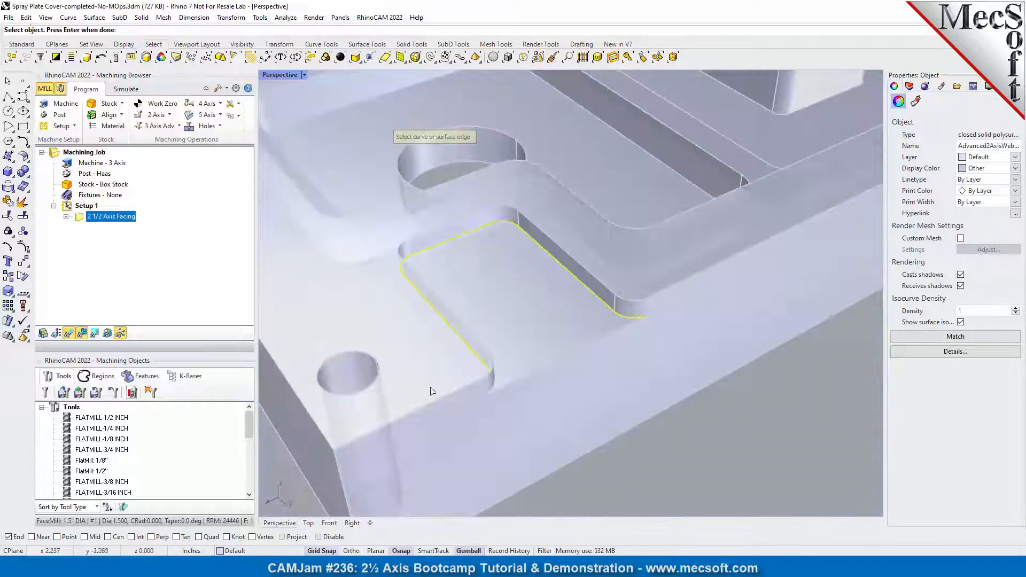
scroll(473, 398, "up", 10)
key("Return")
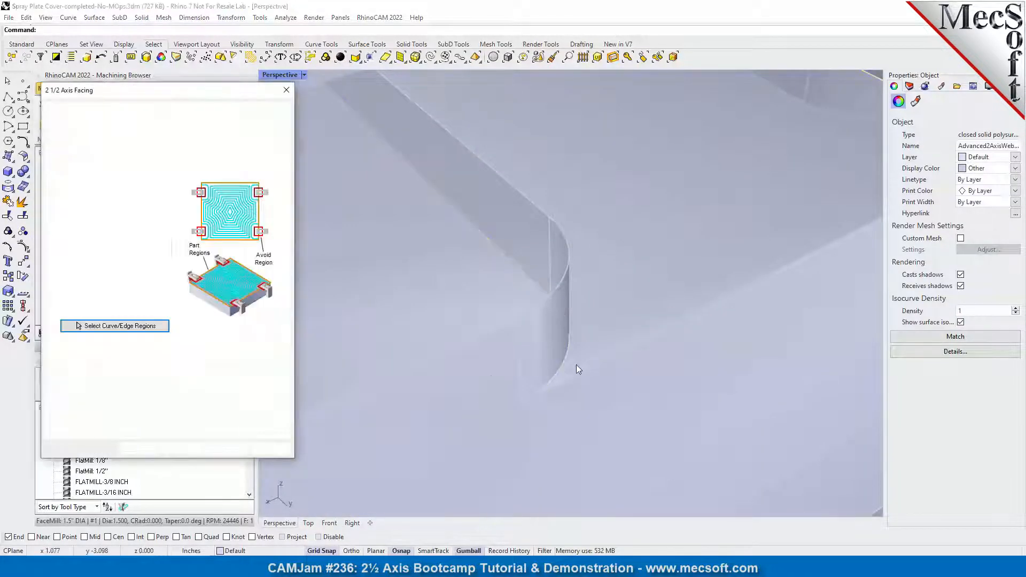
Step: Choose the FLATMILL-1/8 INCH tool for the notch facing and set roughing tolerance to 0.001, stock to 0 and stepover to 40% of tool diameter
left_click(137, 119)
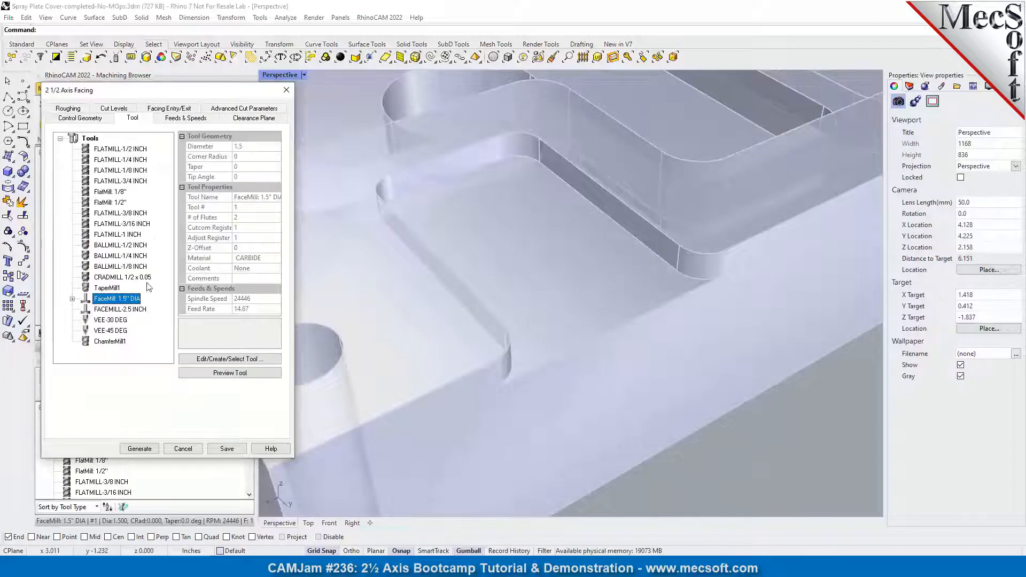
left_click(126, 172)
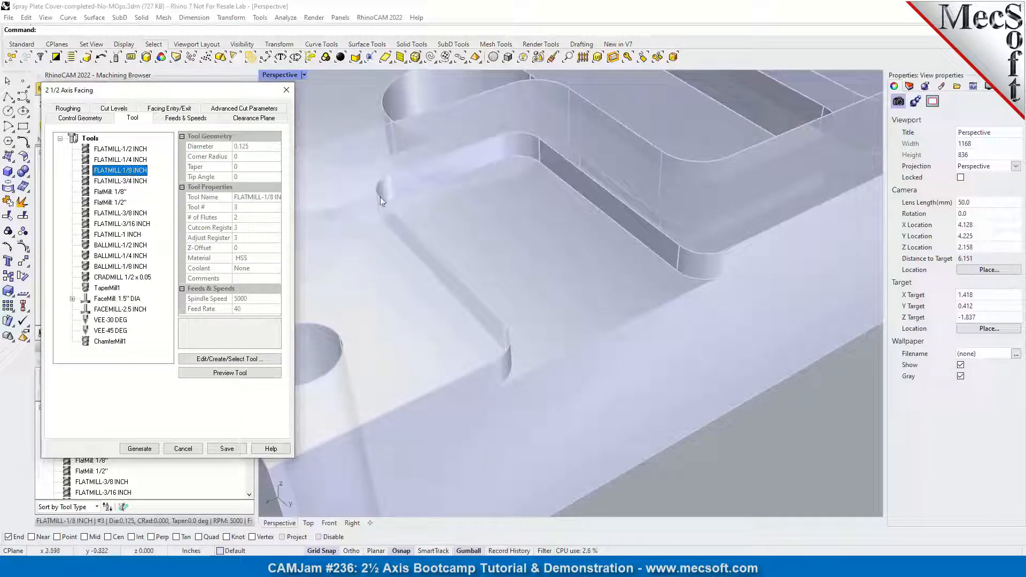
left_click(73, 109)
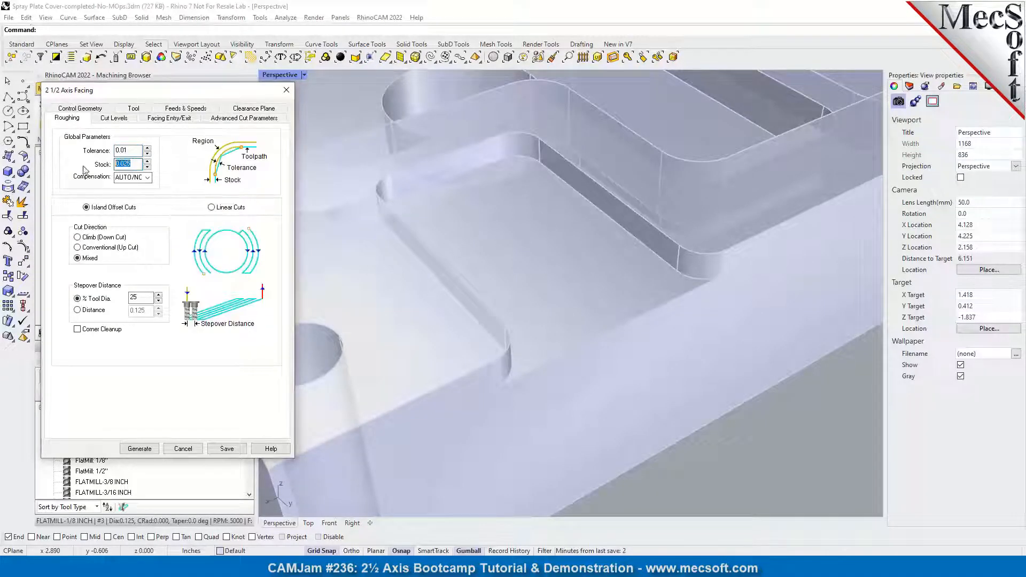
type("0")
left_click(131, 150)
left_click_drag(99, 147, 81, 152)
type("0.0")
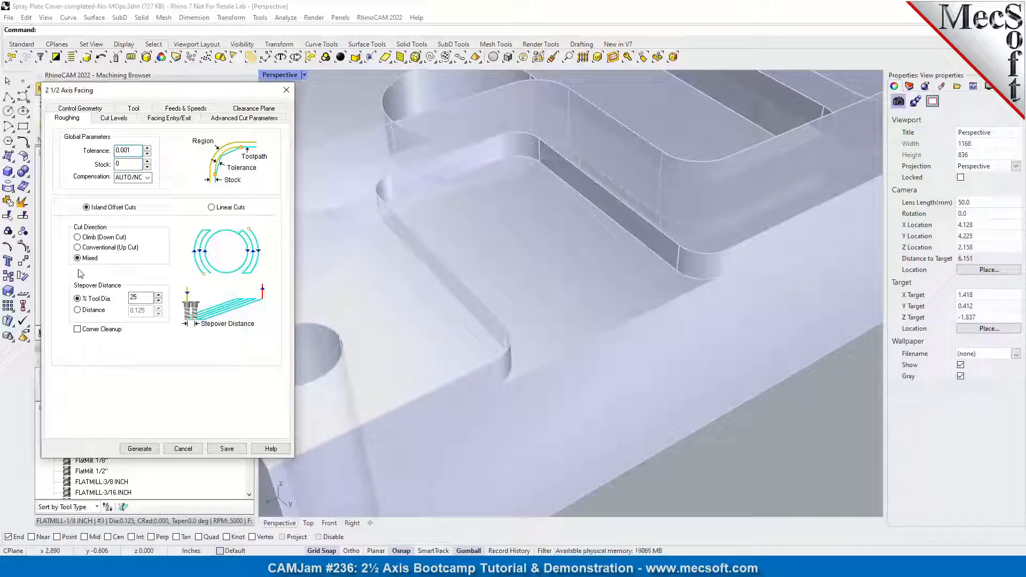
double_click(135, 298)
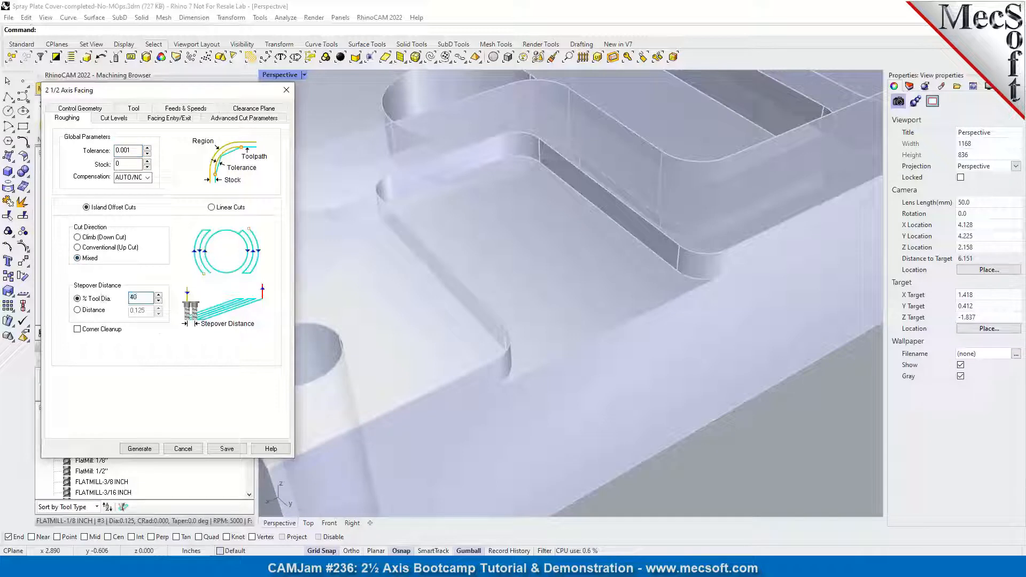
Step: Set the cut geometry location to At Bottom and the arc fitting tolerance to 0.002, and generate the notch facing toolpath
left_click(115, 120)
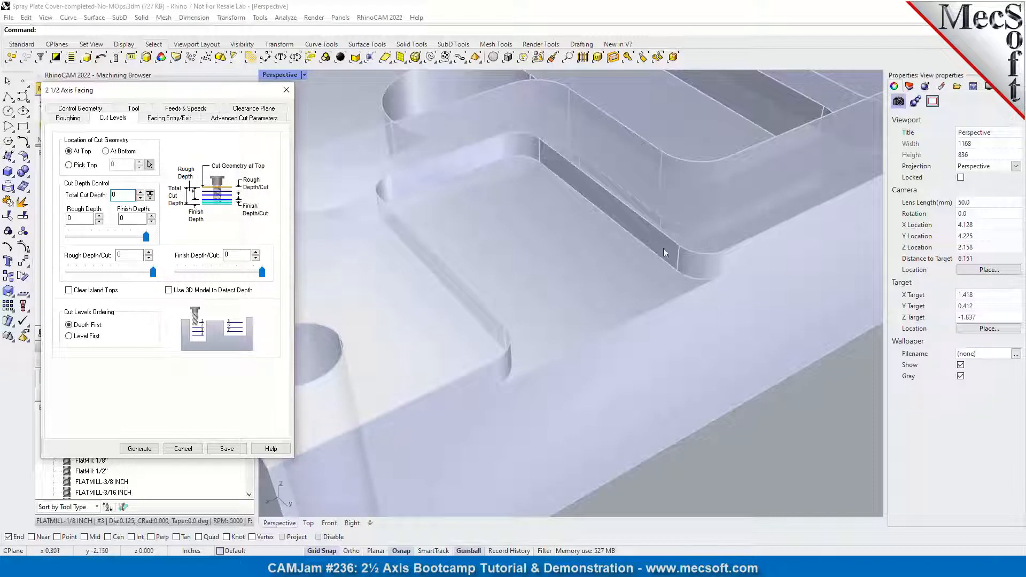
left_click(106, 151)
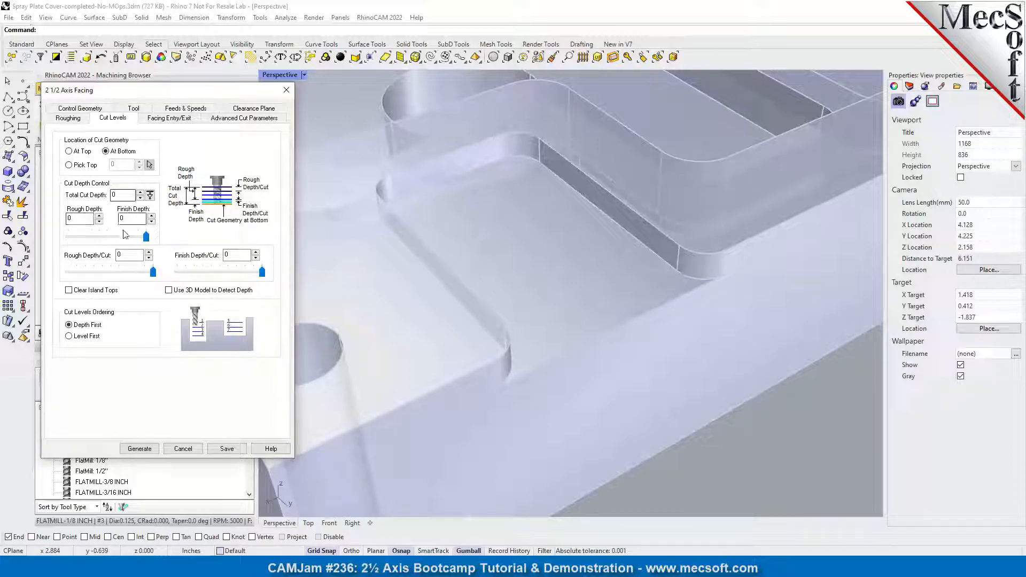
left_click(171, 118)
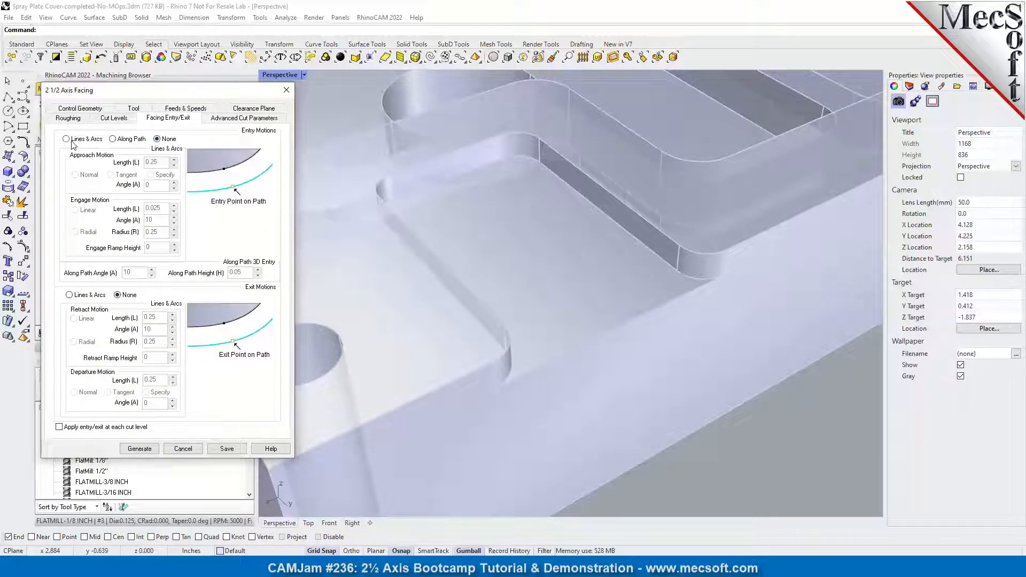
left_click(243, 117)
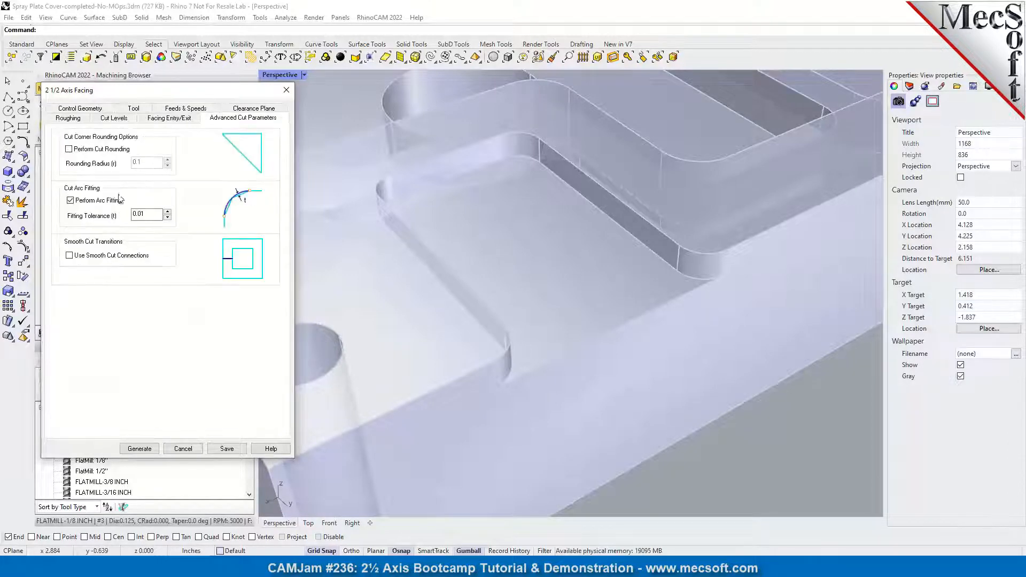
type("0.002")
left_click(142, 449)
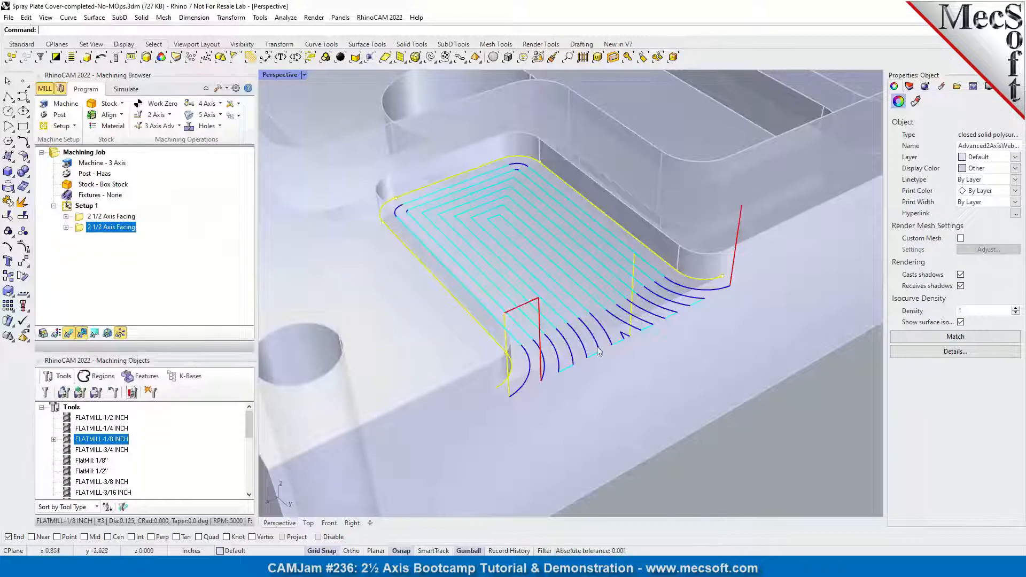
Step: Examine the facing toolpath on the open notch, including its motions past the open edge and its fit along the selected floor edges
right_click_drag(616, 323, 625, 291)
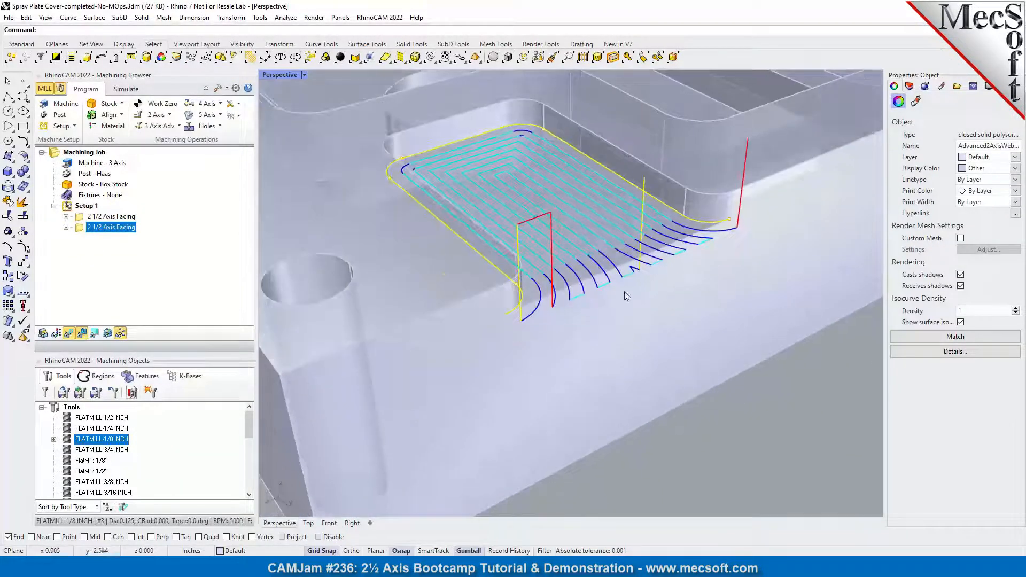
scroll(630, 230, "up", 3)
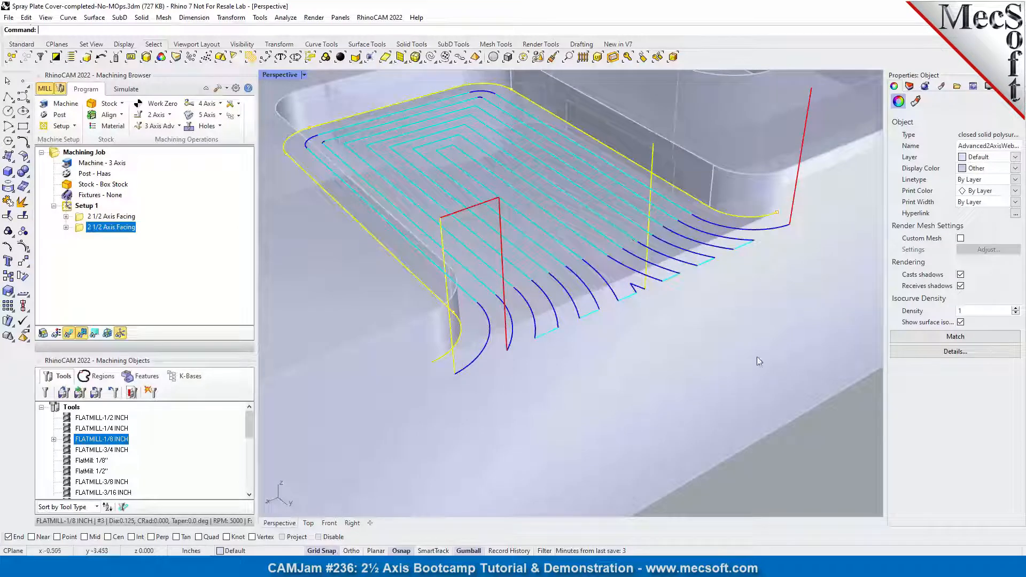
left_click(792, 448)
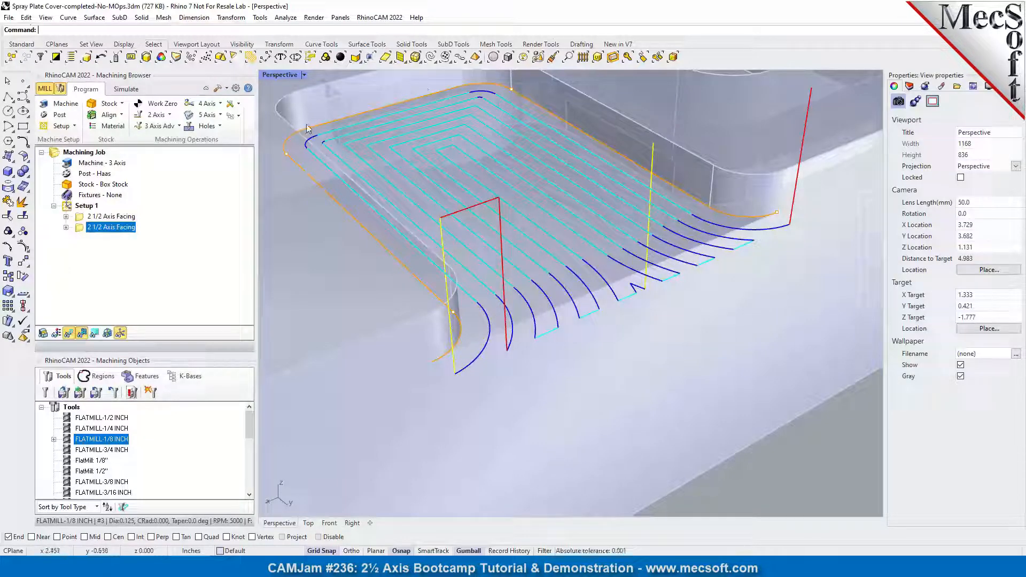
scroll(309, 130, "up", 5)
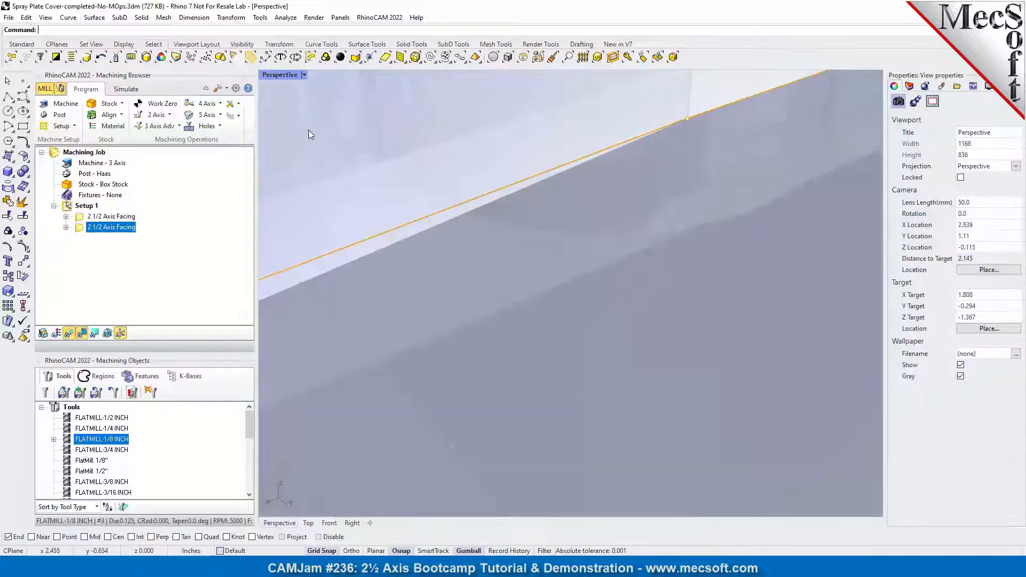
scroll(442, 217, "down", 4)
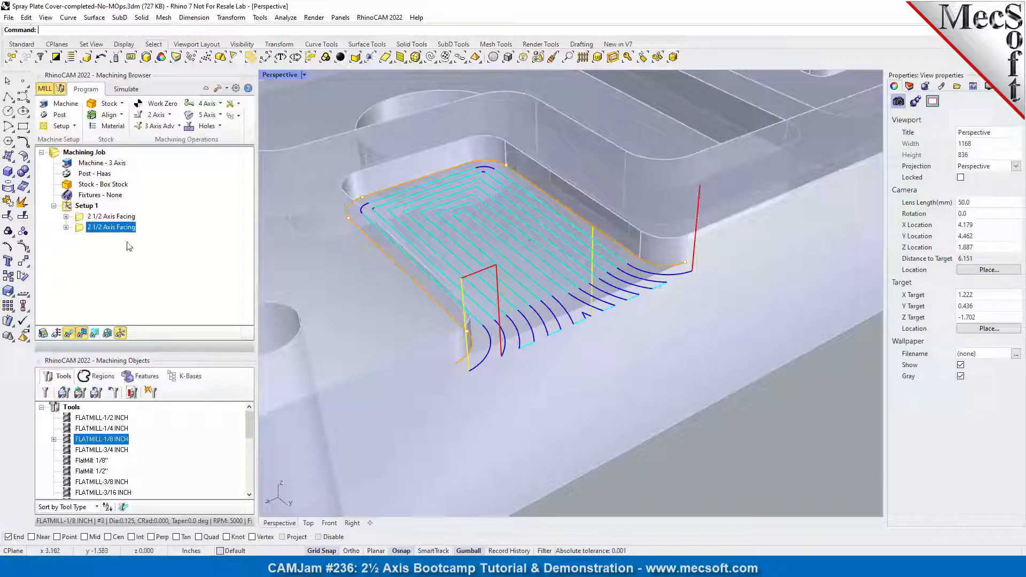
scroll(469, 274, "down", 8)
right_click_drag(417, 327, 695, 265)
scroll(695, 265, "down", 4)
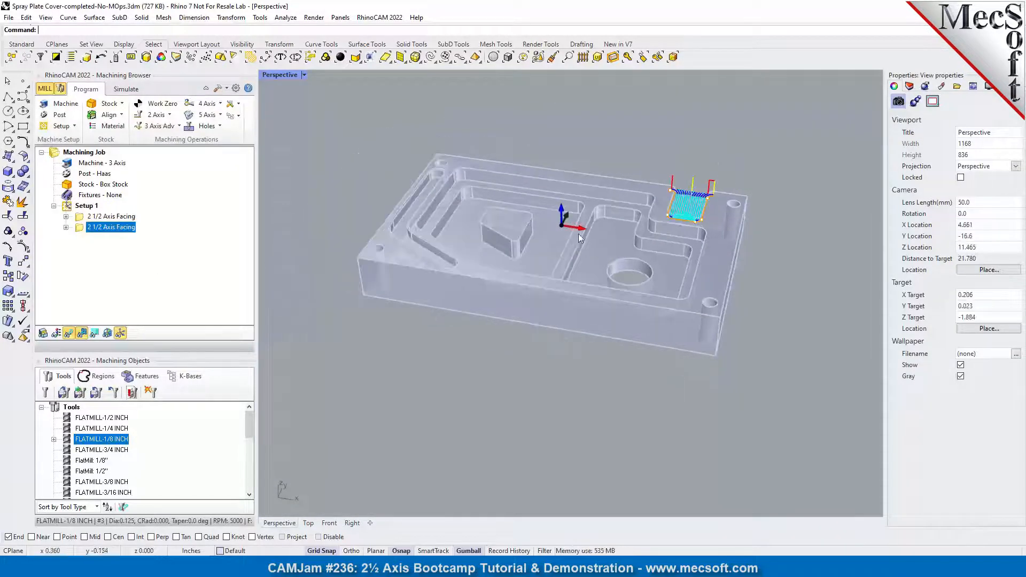
scroll(573, 229, "up", 4)
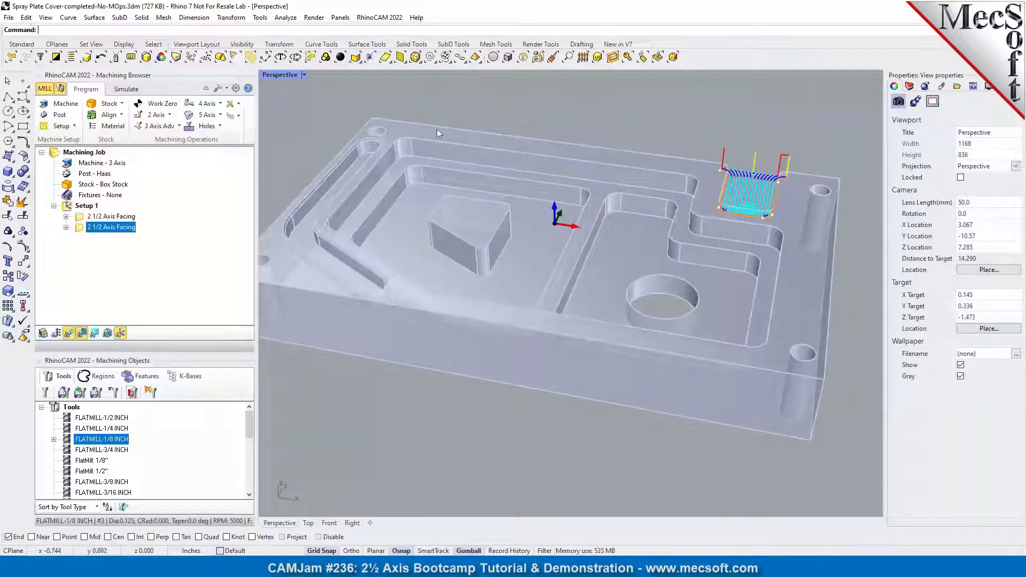
Step: Start a 2½ Axis Pocketing operation and assign the predefined Flat Area Region 6, the large pocket outline, as its machining region
left_click(156, 115)
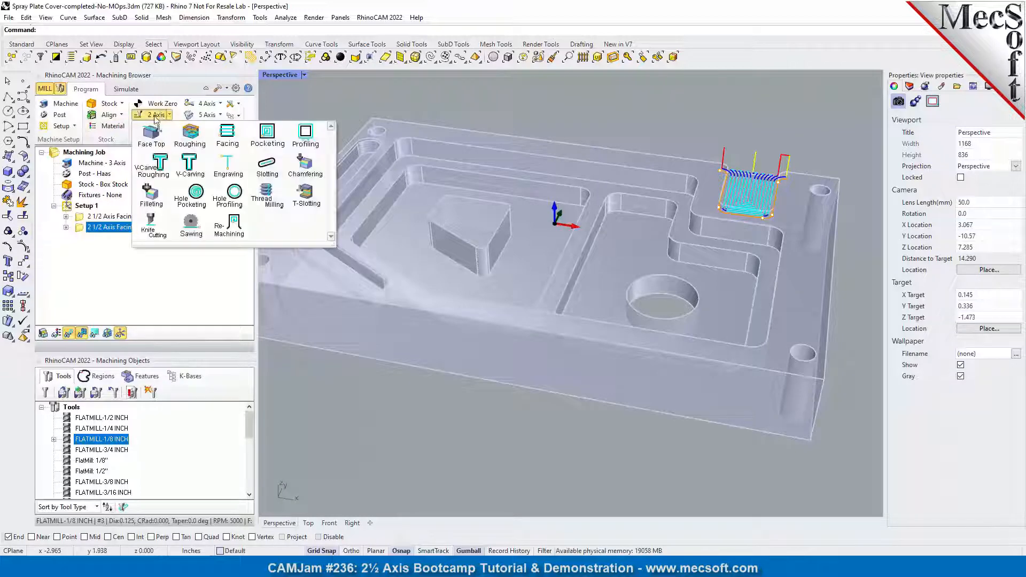
left_click(268, 138)
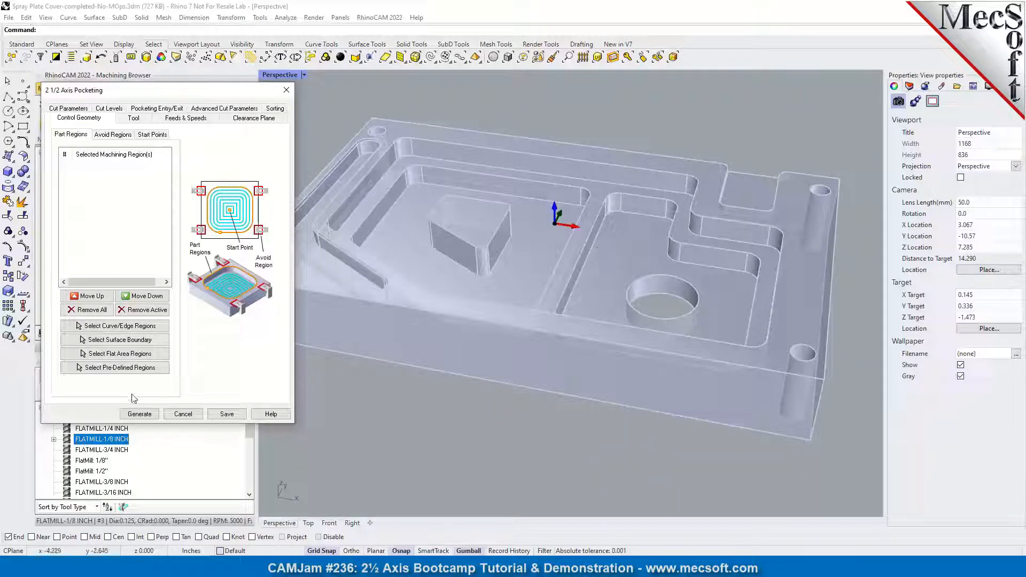
left_click(120, 368)
left_click(173, 188)
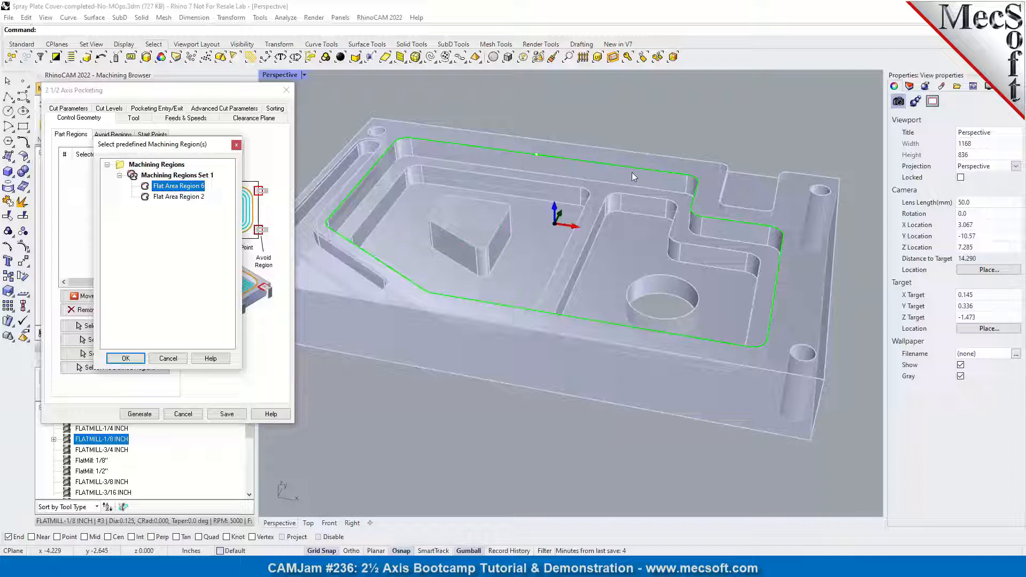
left_click(187, 198)
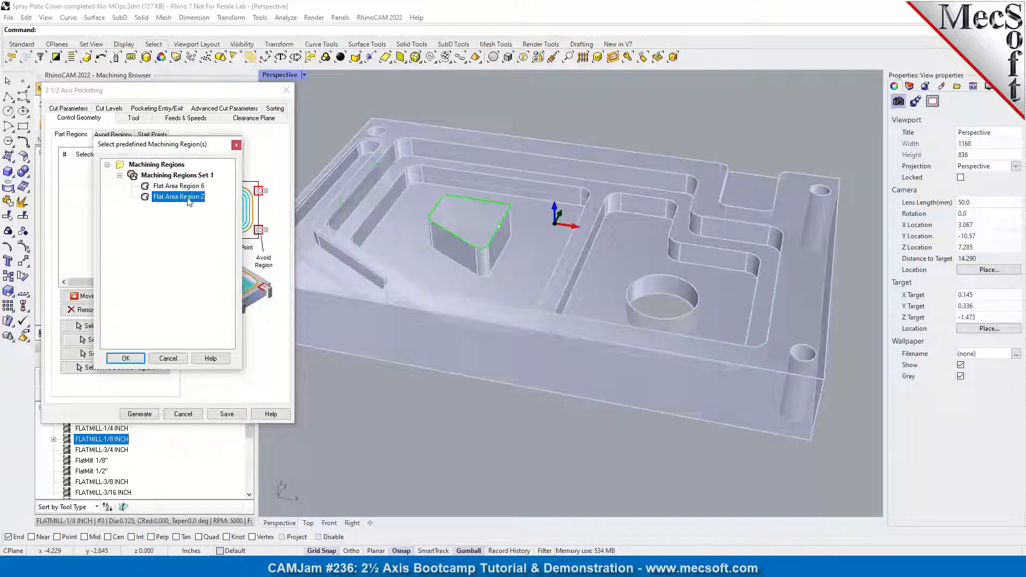
left_click(176, 188)
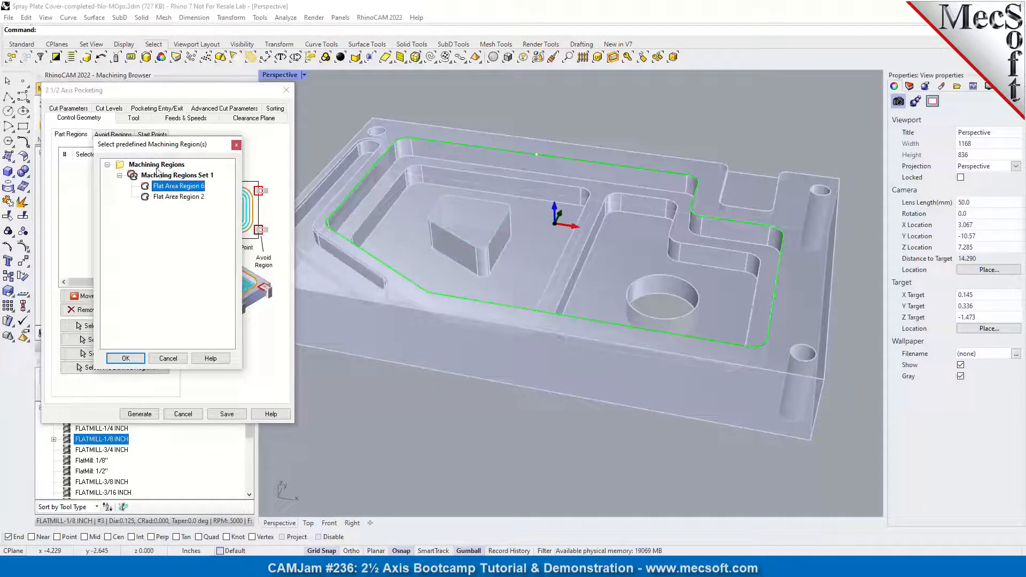
left_click(126, 358)
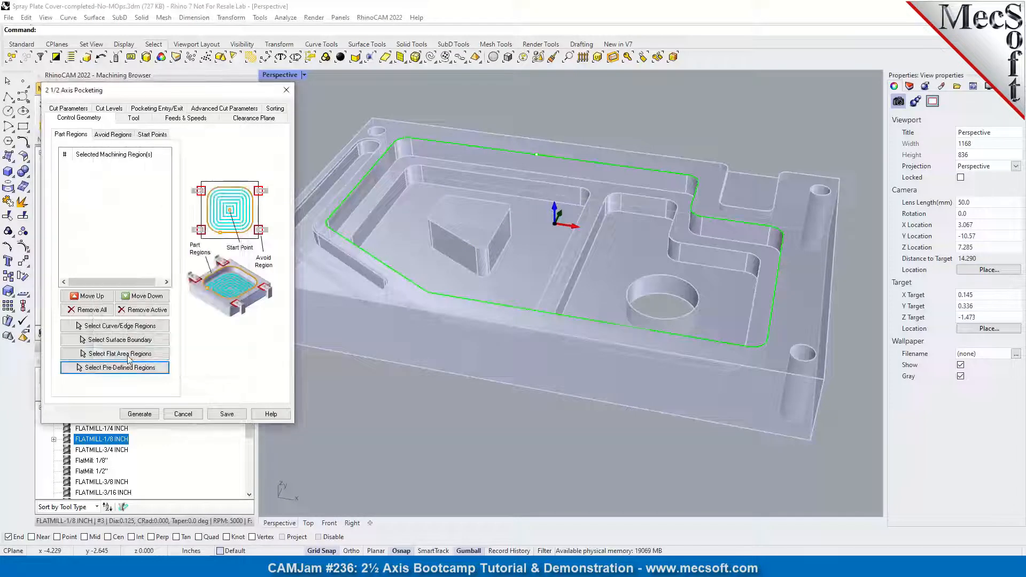
Step: Choose the FLATMILL-1/4 INCH tool for the pocketing operation and set its stepover to 40% of tool diameter
left_click(134, 118)
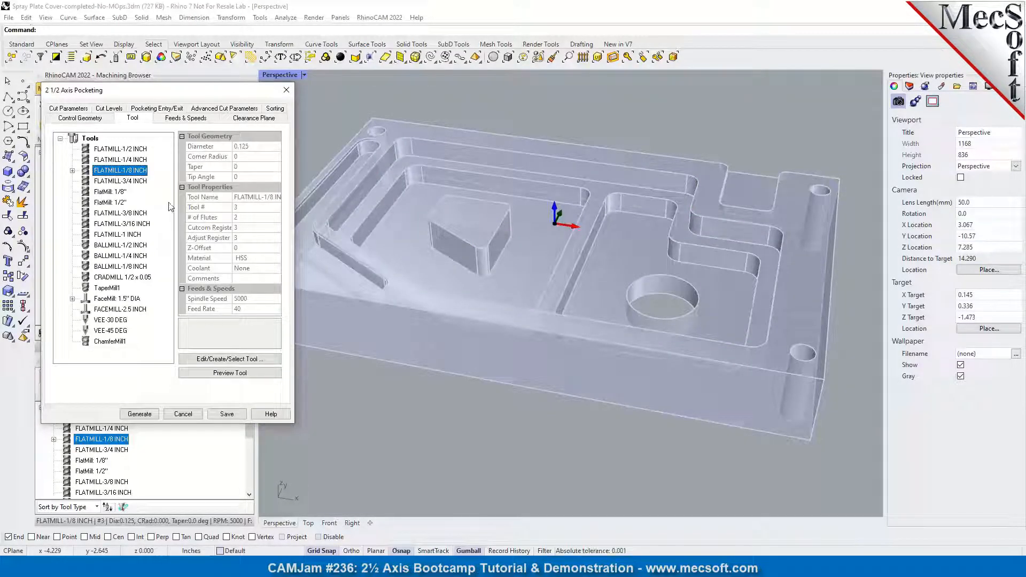
left_click(107, 160)
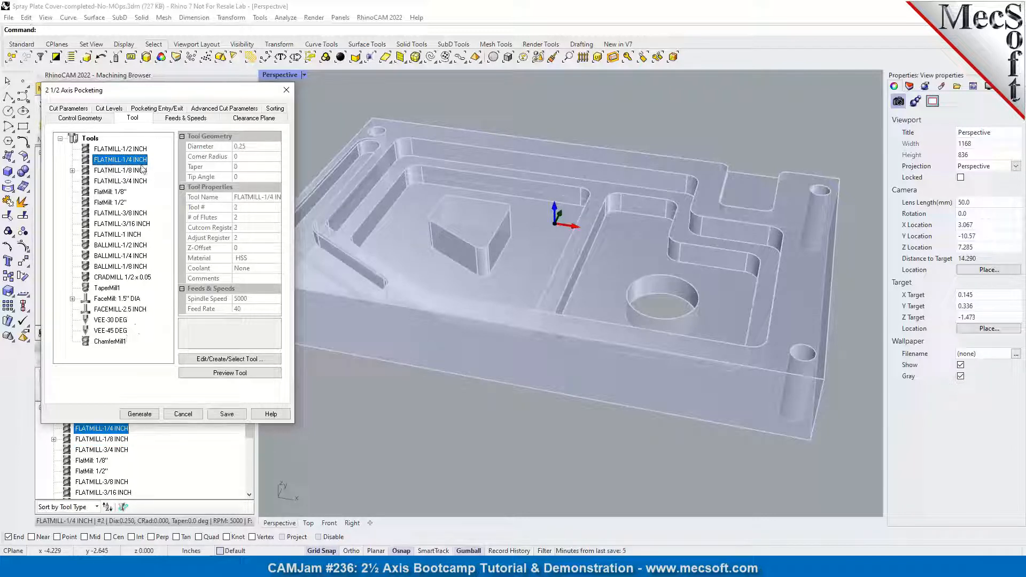
left_click(63, 109)
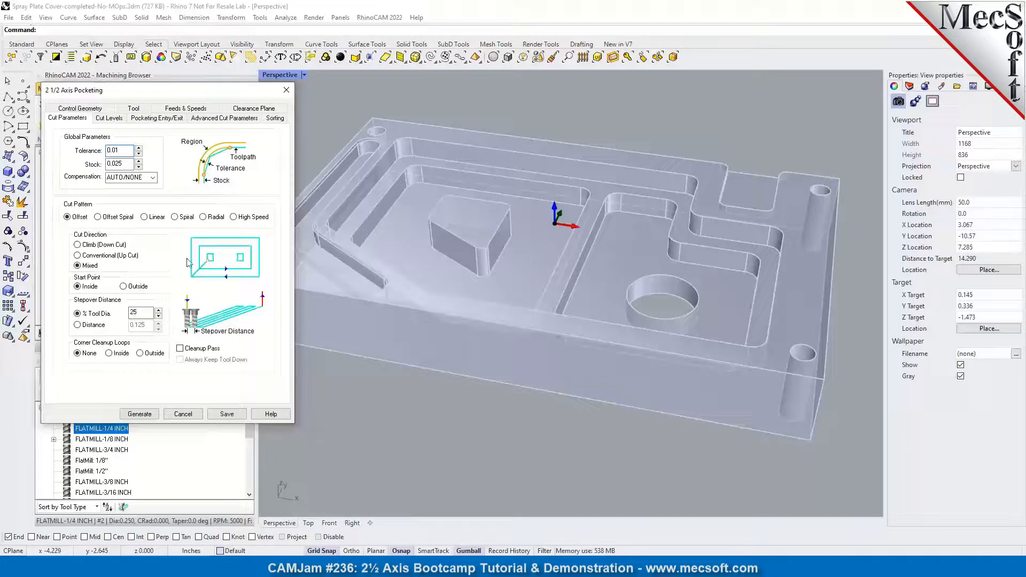
double_click(126, 164)
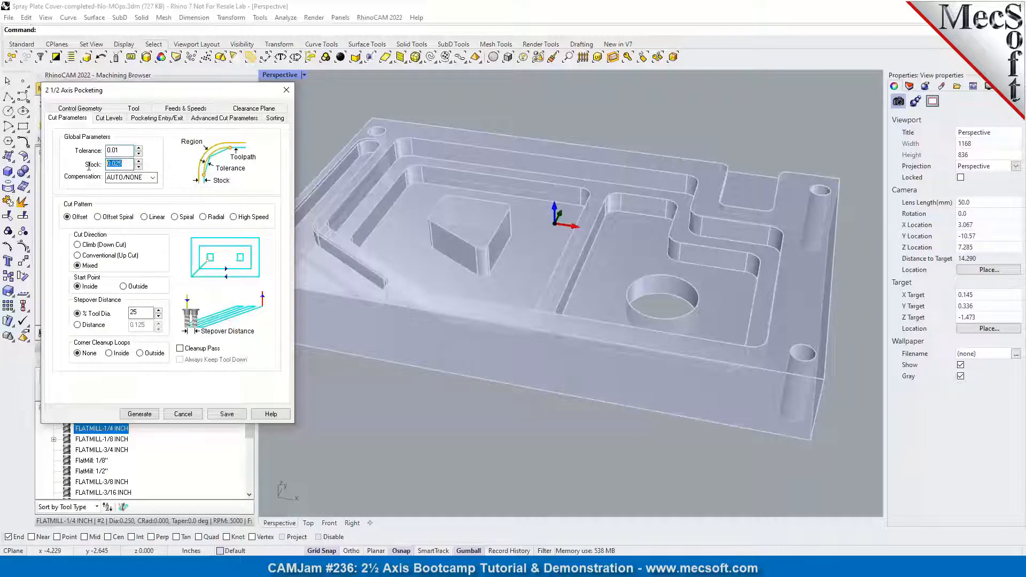
double_click(115, 151)
type("0")
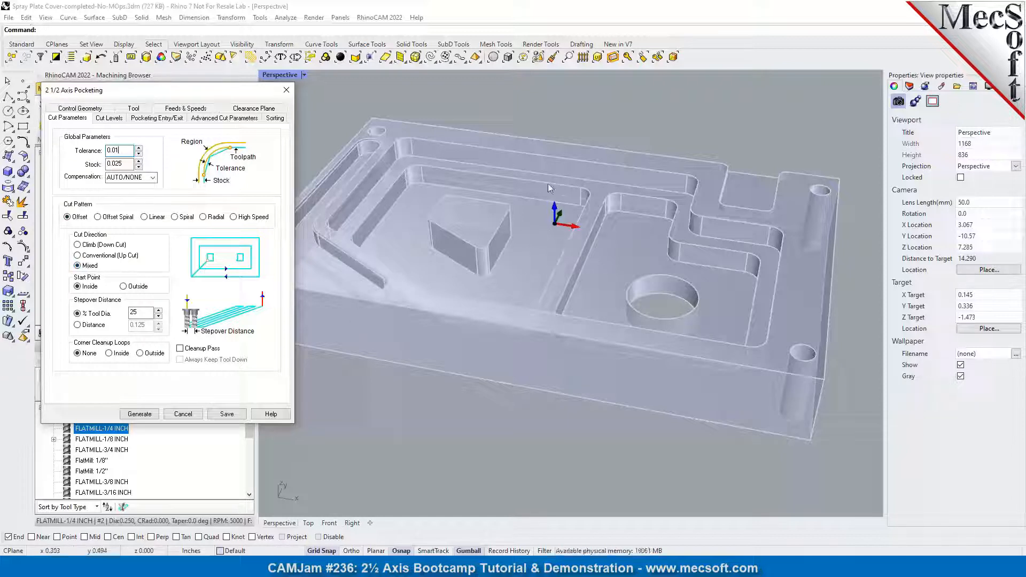
double_click(136, 312)
type("40")
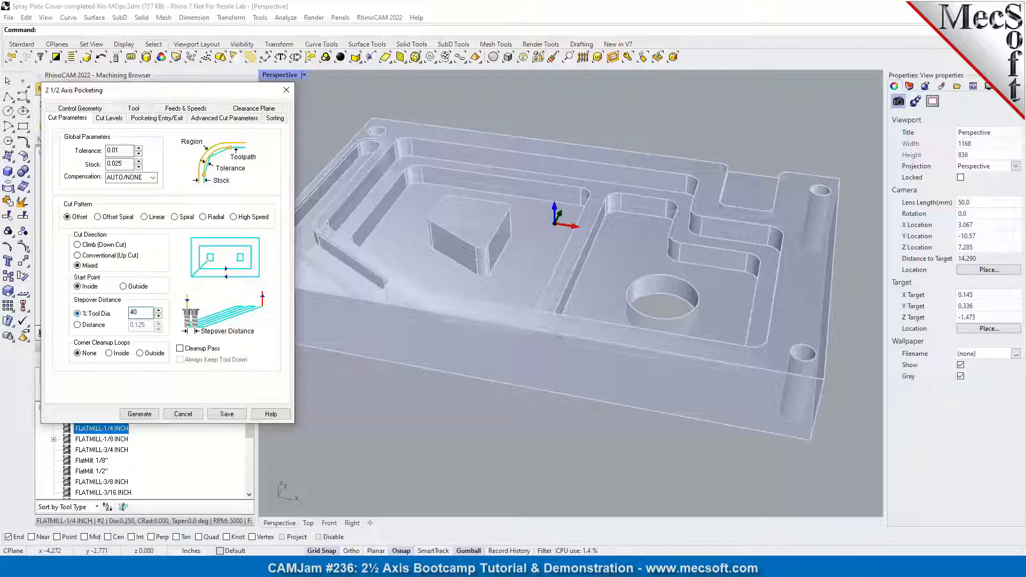
Step: Define the total cut depth by picking two points on the pocket's corner edge and set the rough depth per cut to 0.166667
left_click(109, 118)
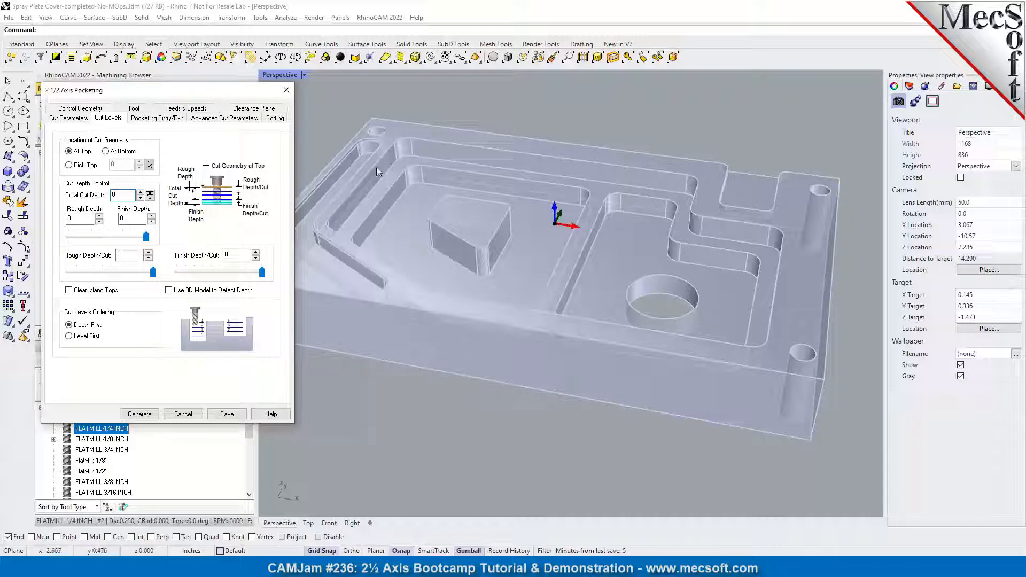
left_click(150, 195)
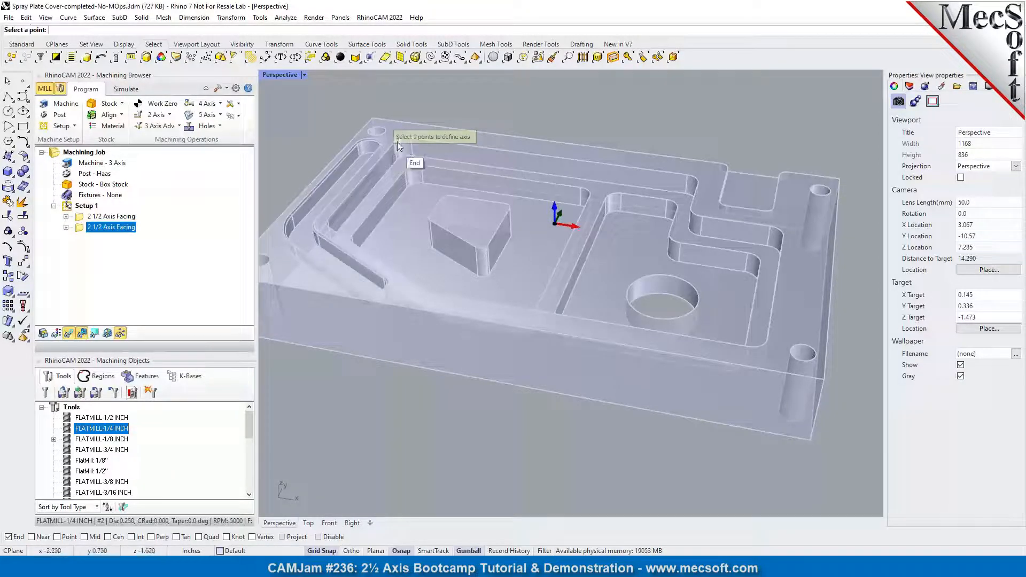
scroll(396, 150, "up", 4)
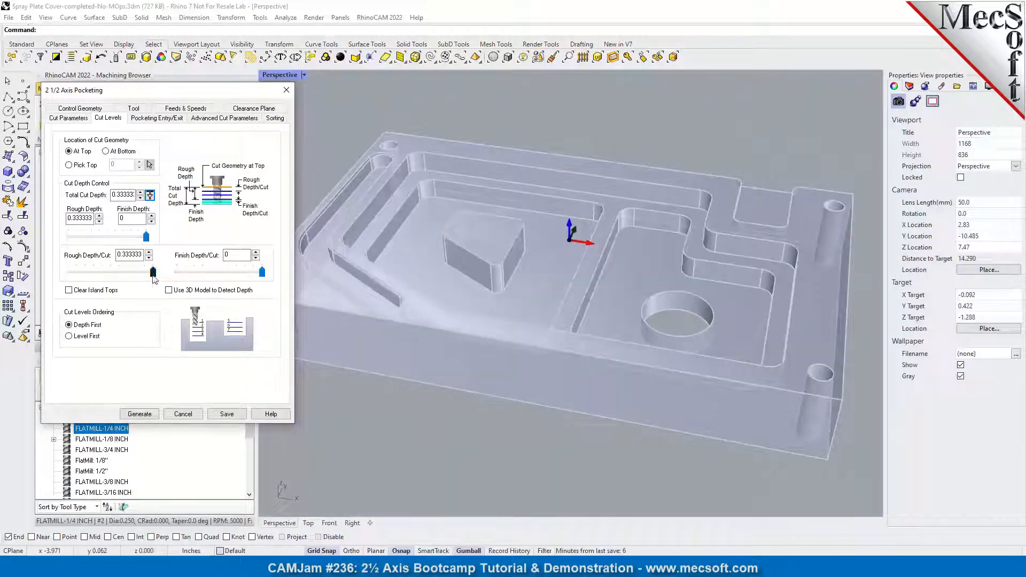
left_click_drag(153, 273, 114, 281)
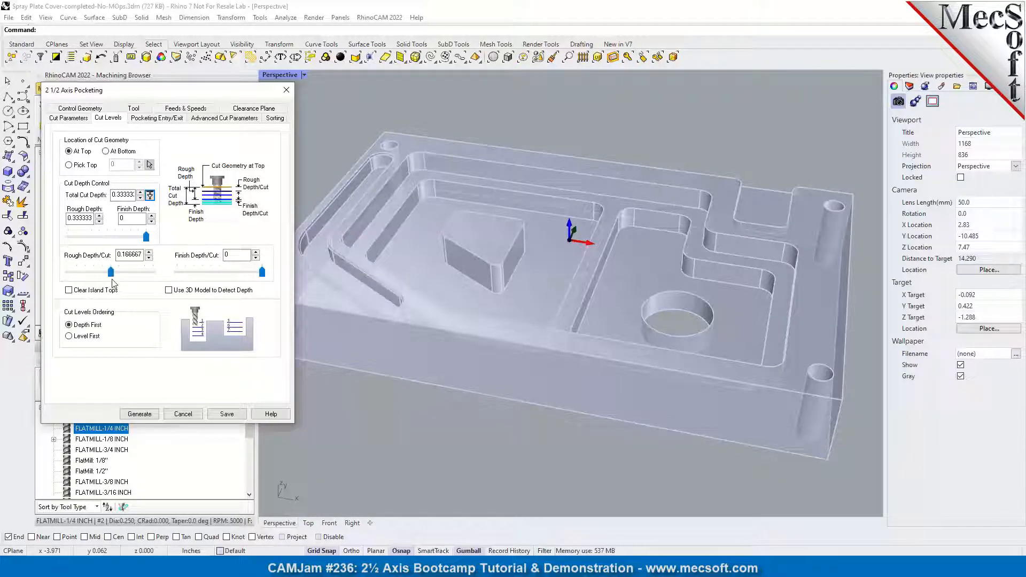
Step: Generate the pocketing toolpath with a Helix engage motion and an arc fitting tolerance of 0.02
left_click(152, 121)
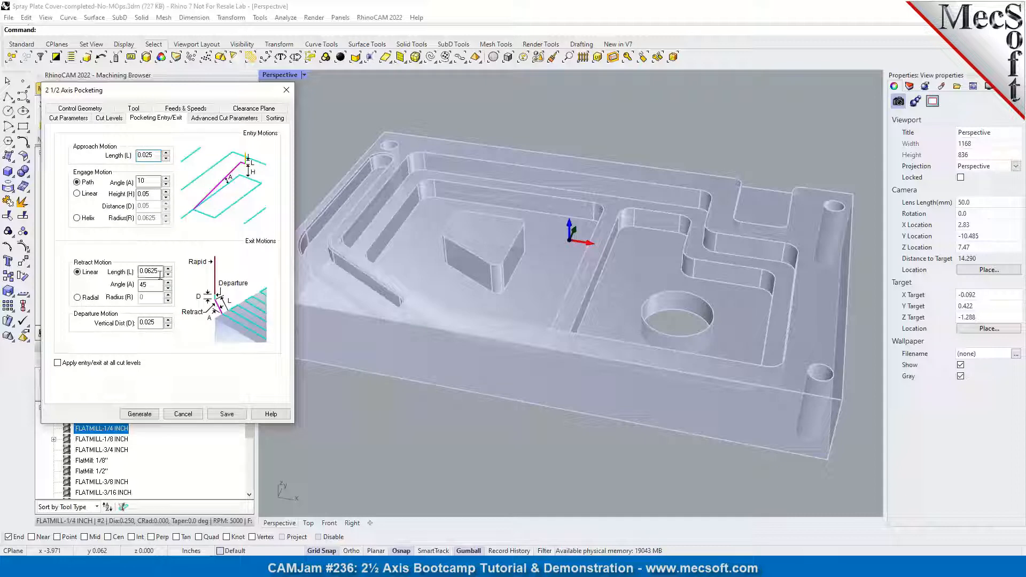
left_click(78, 218)
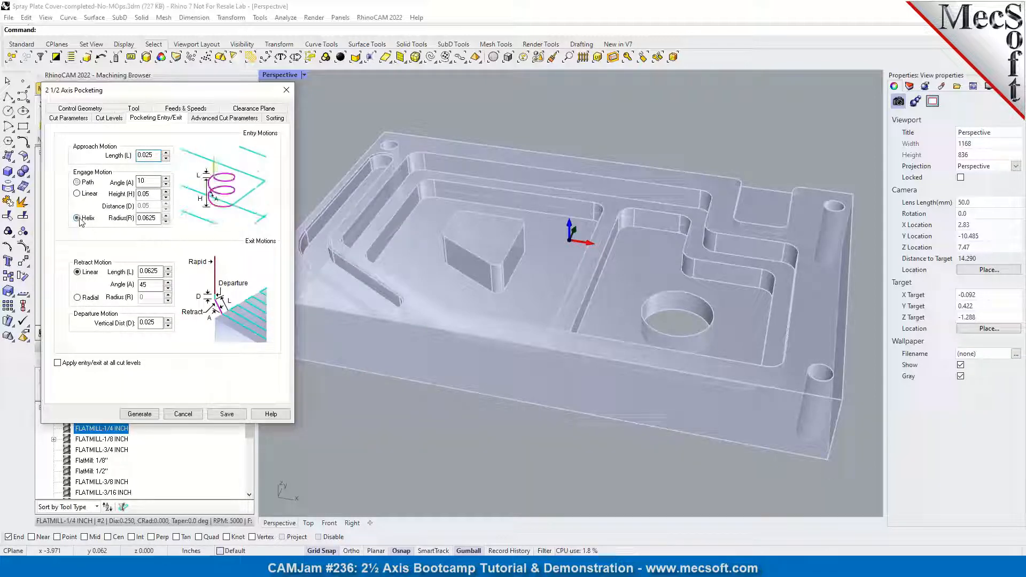
left_click(223, 118)
left_click_drag(143, 216, 122, 216)
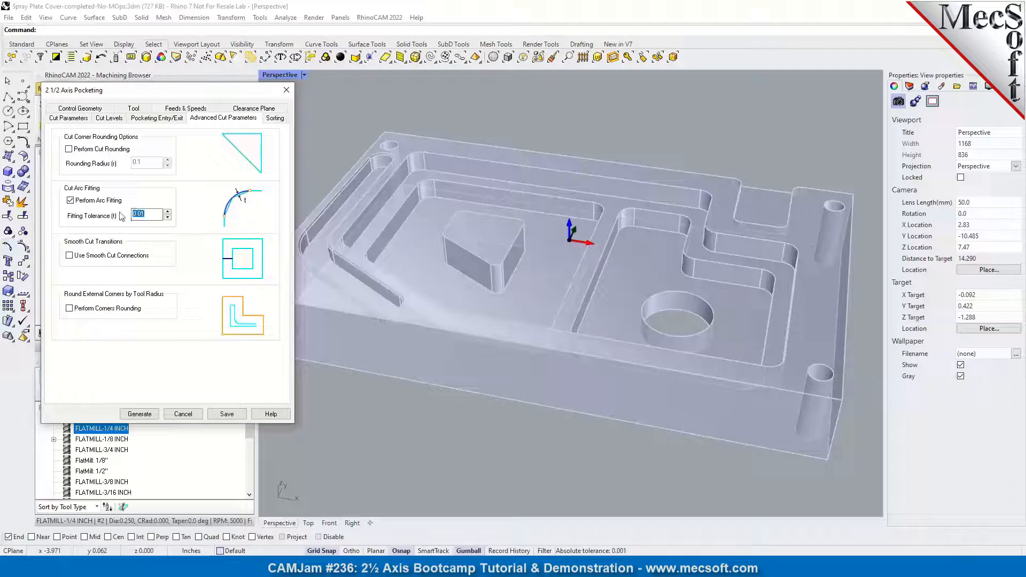
type("0.02")
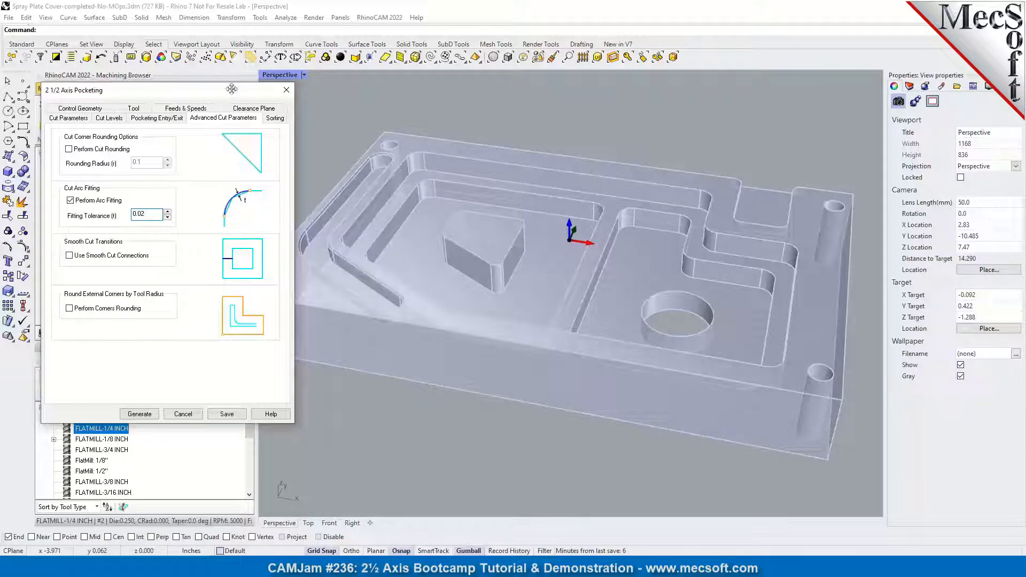
left_click(140, 415)
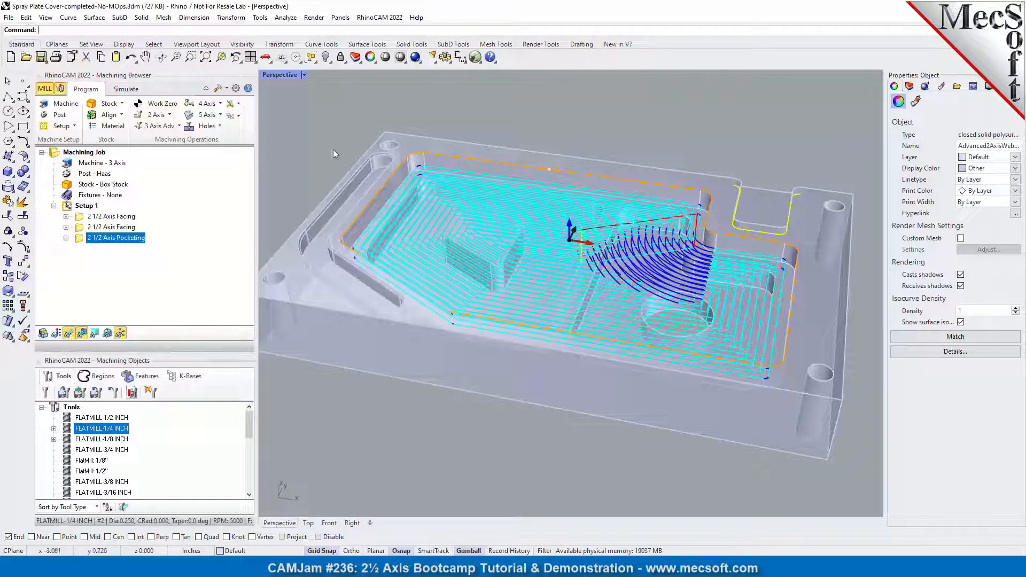
Step: Examine the pocketing toolpath's cut levels and helical entry from the front, right and perspective views
left_click(250, 57)
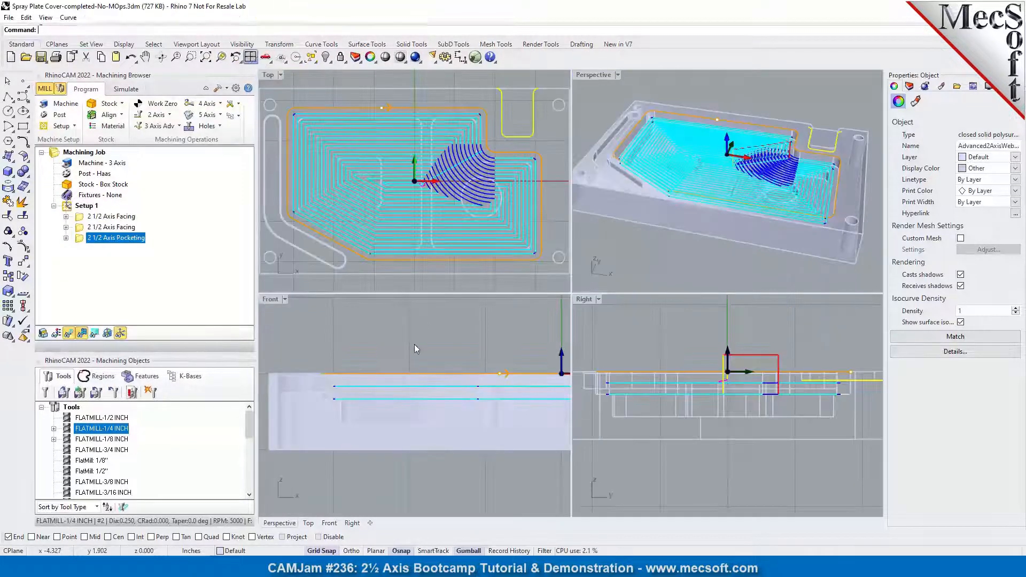
left_click(420, 354)
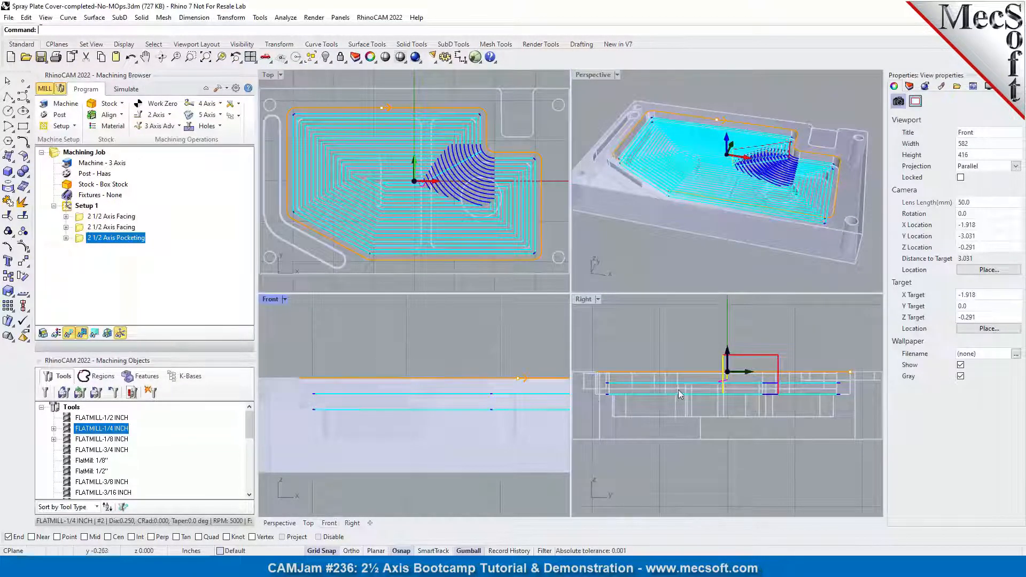
scroll(668, 402, "up", 3)
scroll(801, 374, "up", 3)
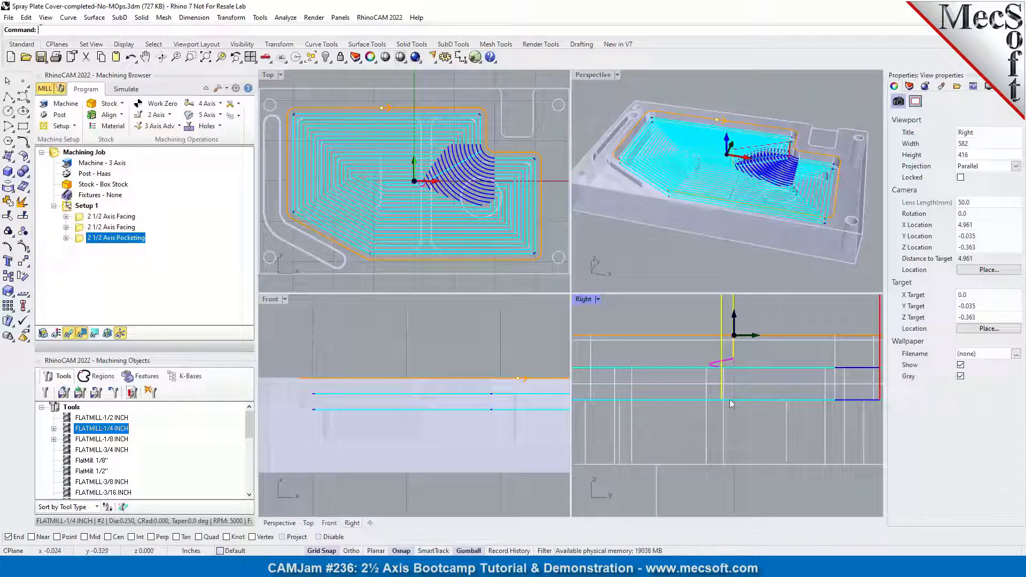
double_click(606, 76)
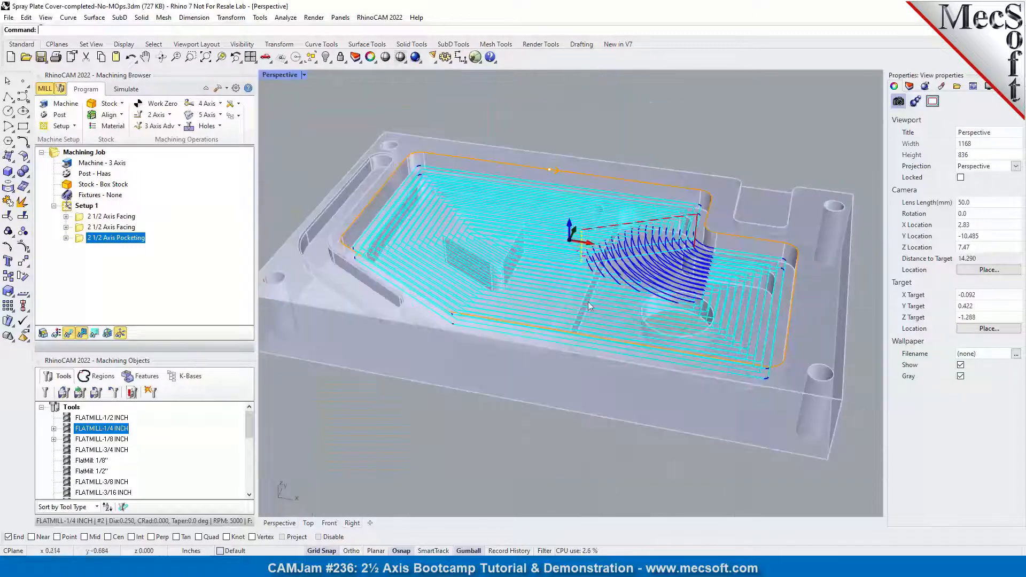
scroll(621, 219, "up", 2)
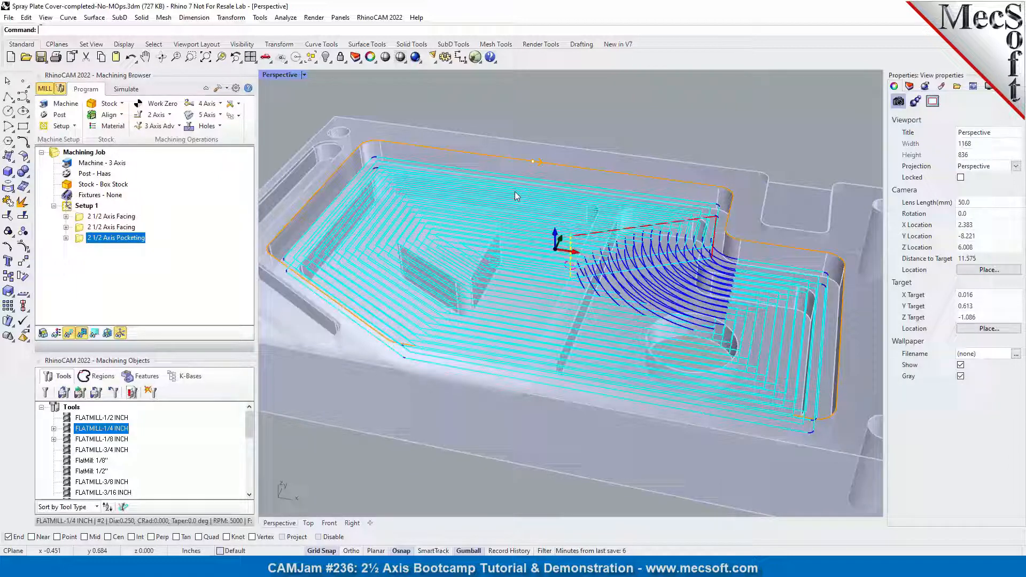
scroll(544, 175, "down", 2)
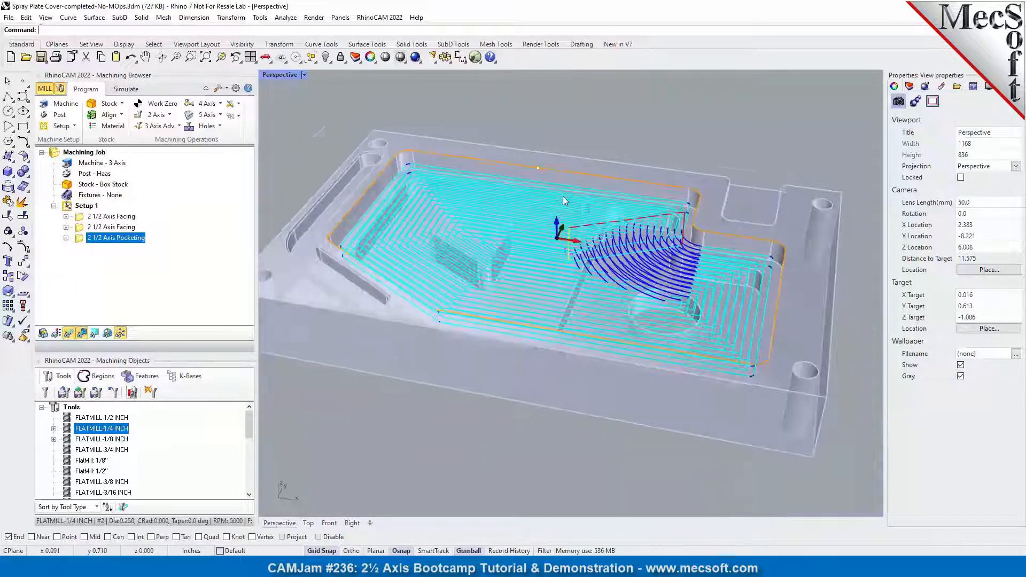
scroll(679, 254, "up", 2)
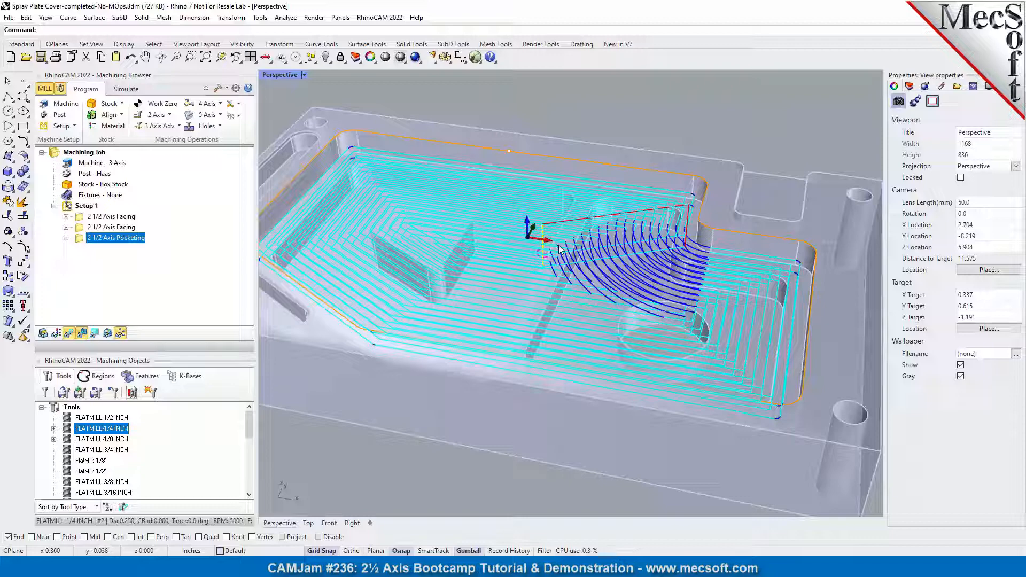
scroll(732, 198, "down", 2)
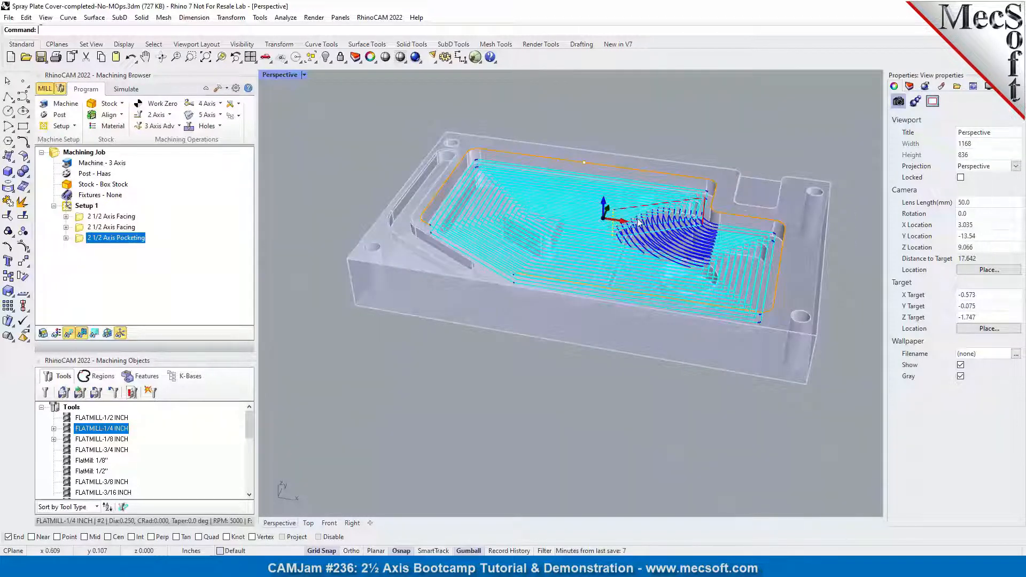
Step: Clone the 2½ Axis Pocketing operation and remove all machining regions from the copy
right_click(131, 240)
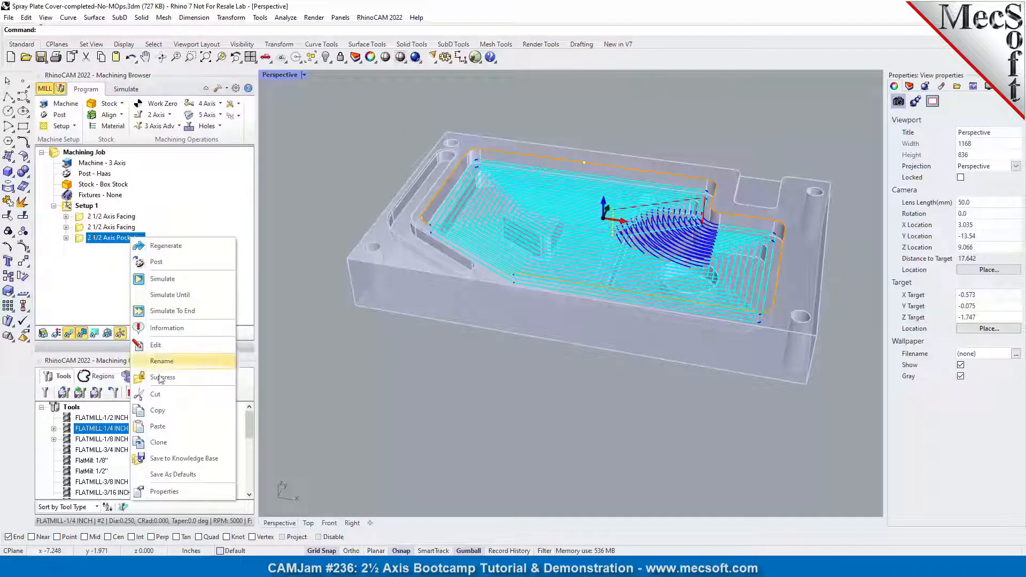
left_click(162, 439)
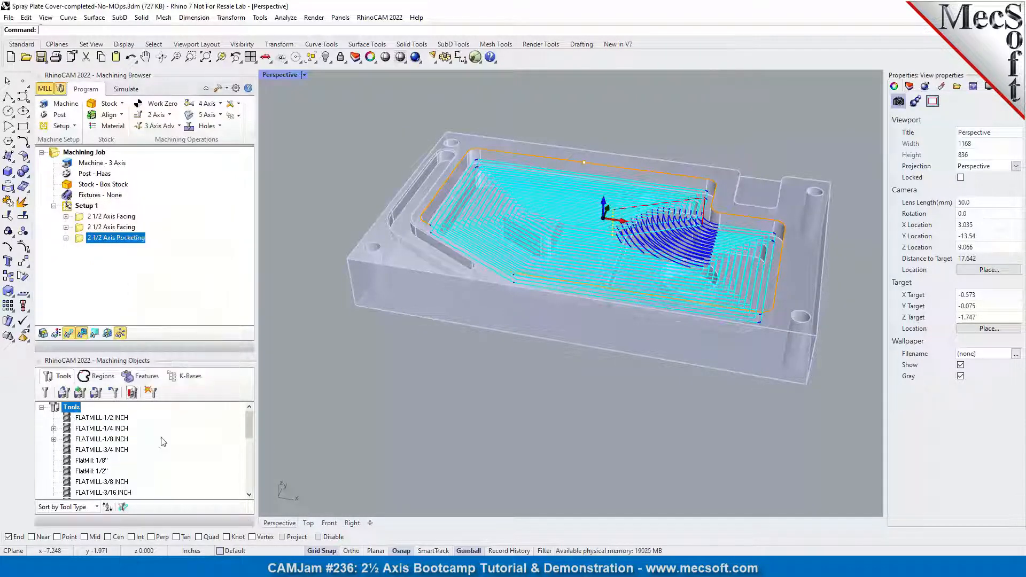
double_click(91, 239)
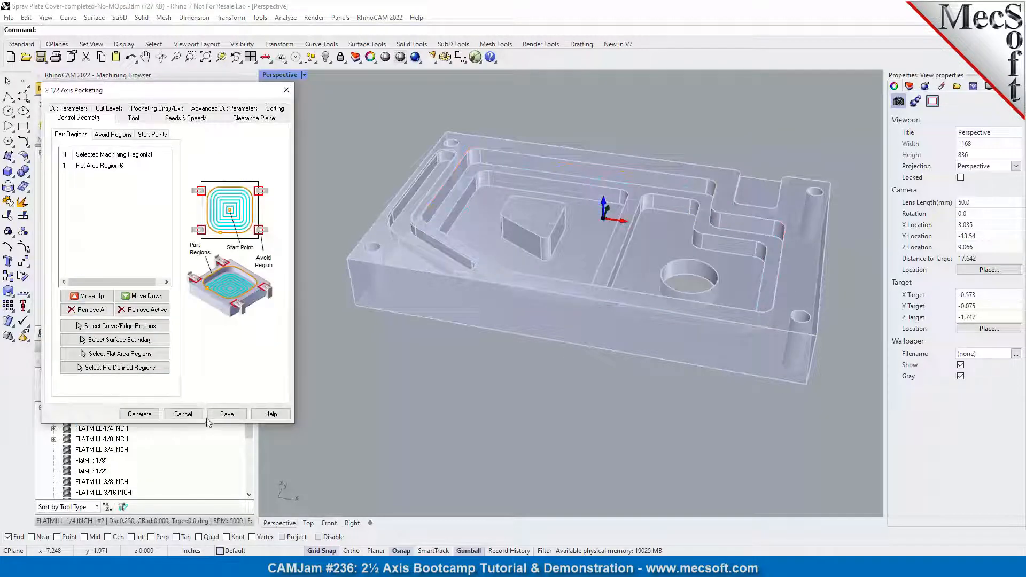
left_click(98, 315)
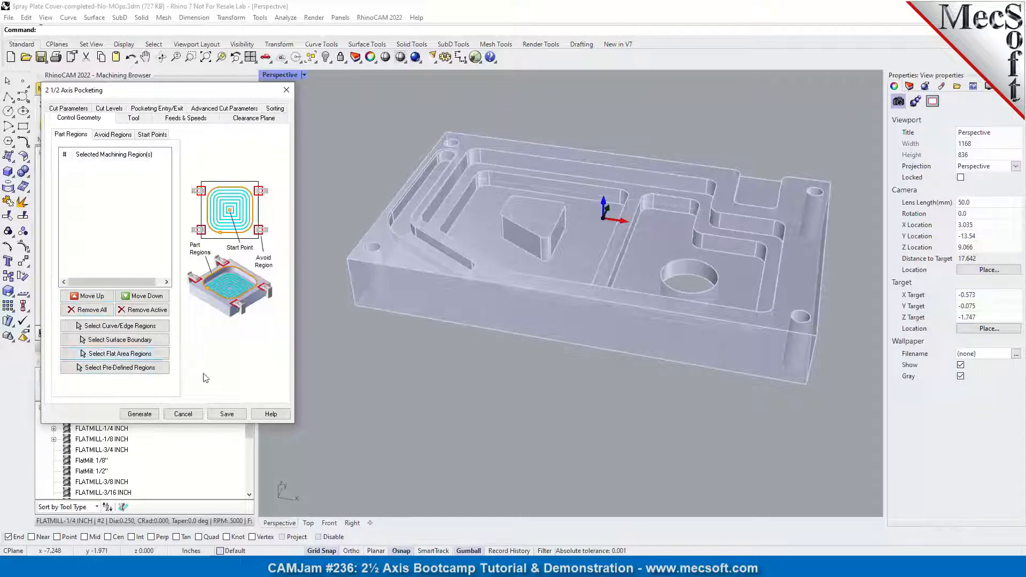
Step: Assign the flat floor area surrounding the raised island as the cloned operation's machining region
left_click(122, 354)
left_click(479, 209)
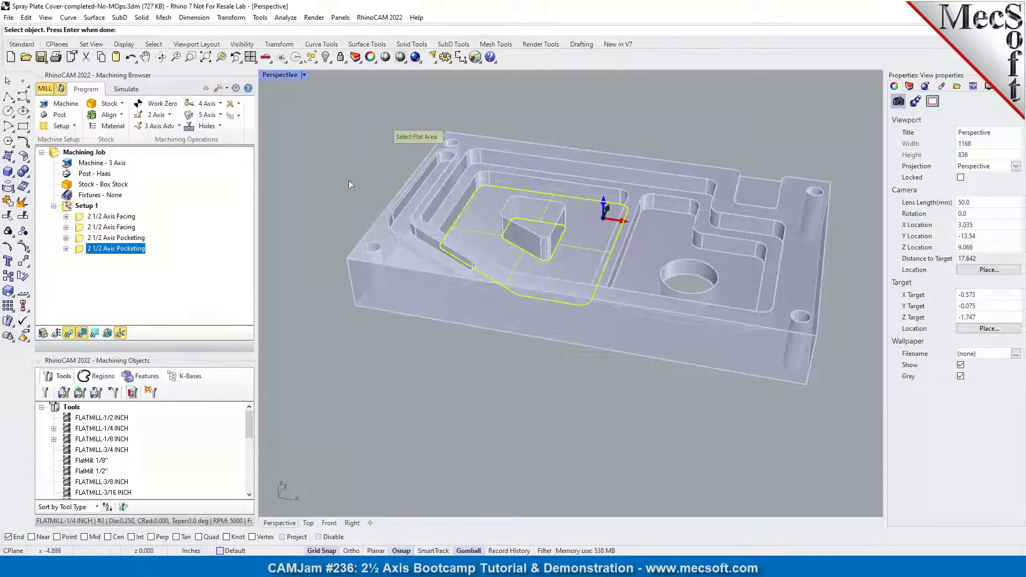
key("Return")
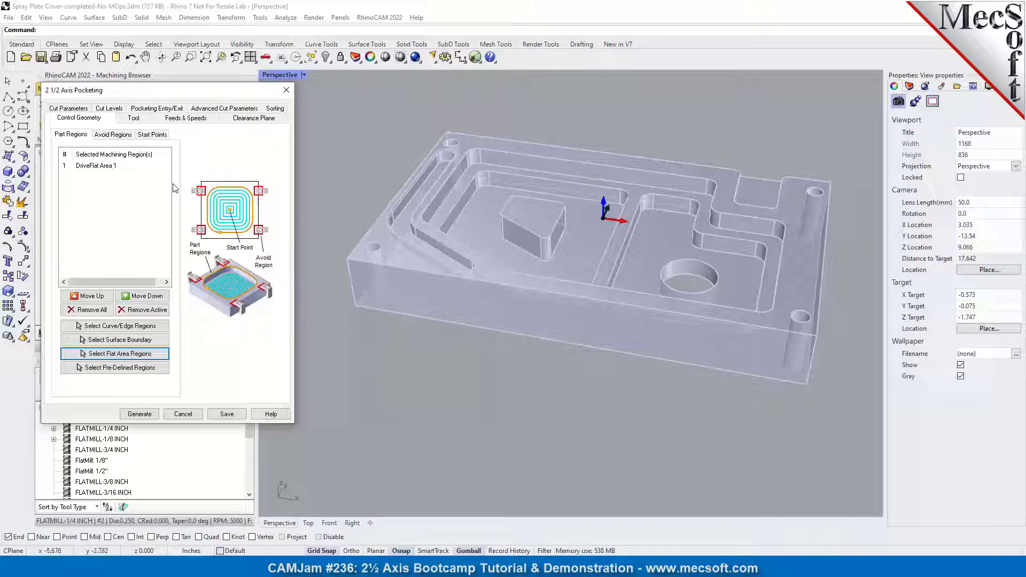
left_click_drag(203, 92, 296, 126)
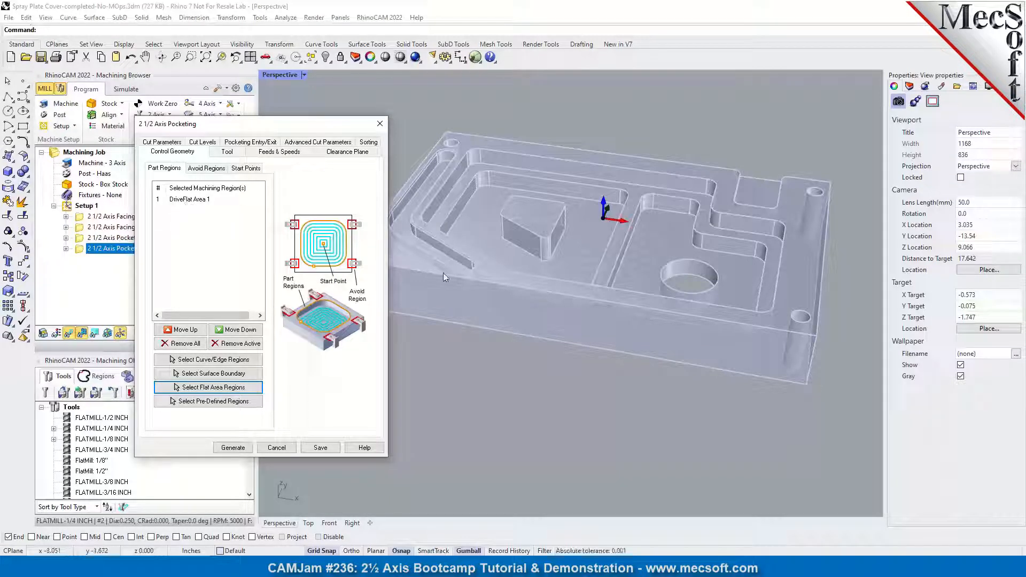
Step: Select the complete loop of edges around the island's top as curve/edge machining regions, deselecting the wrongly picked vertical edge
left_click(233, 365)
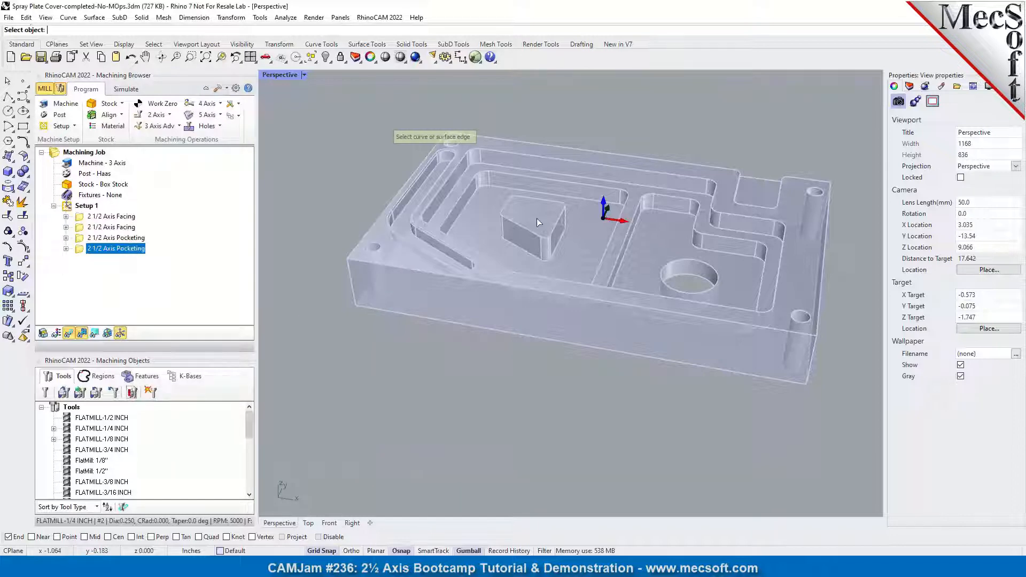
left_click(537, 200)
scroll(529, 203, "up", 5)
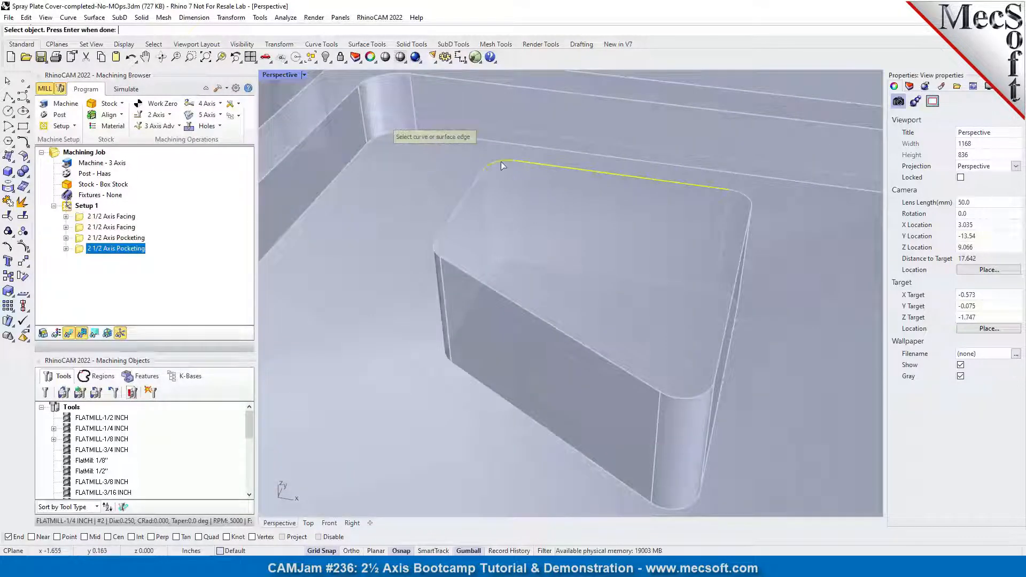
left_click(476, 187)
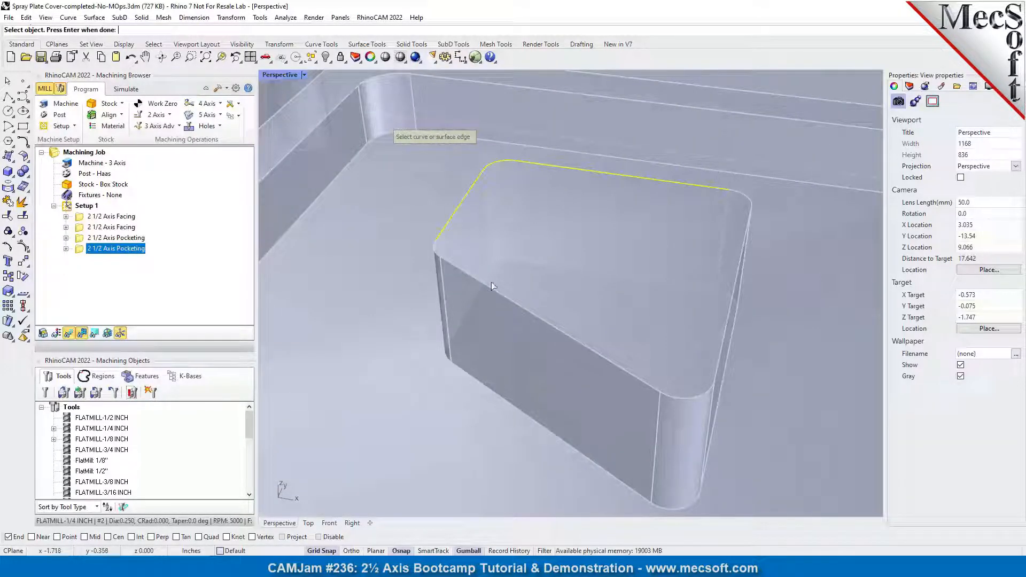
left_click(436, 259)
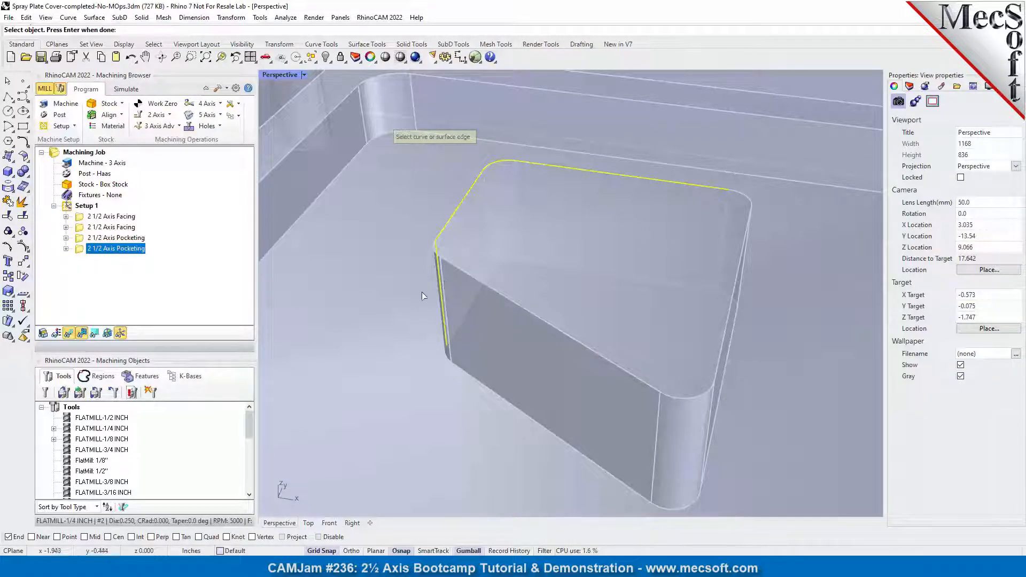
scroll(445, 284, "up", 4)
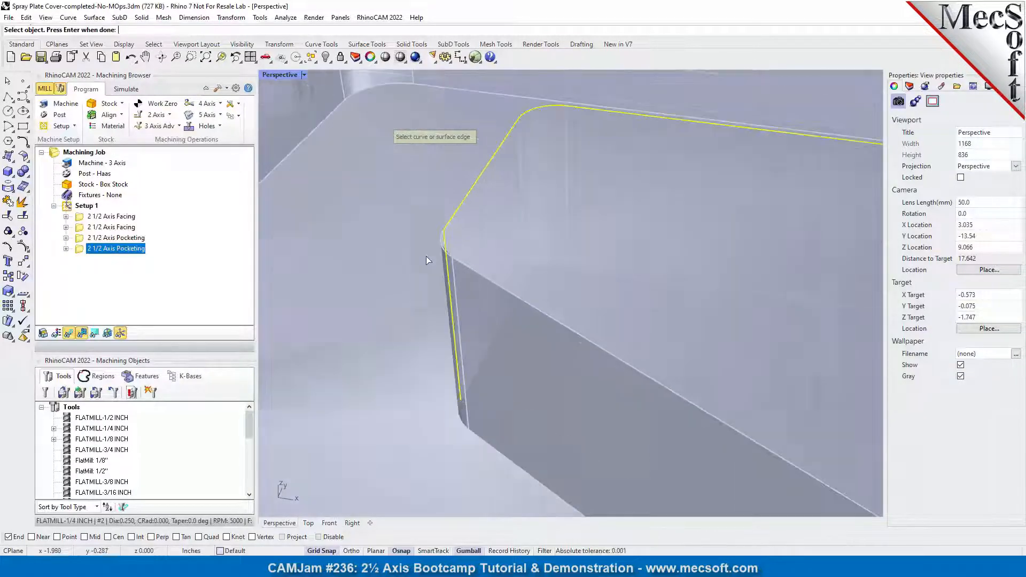
left_click(454, 309)
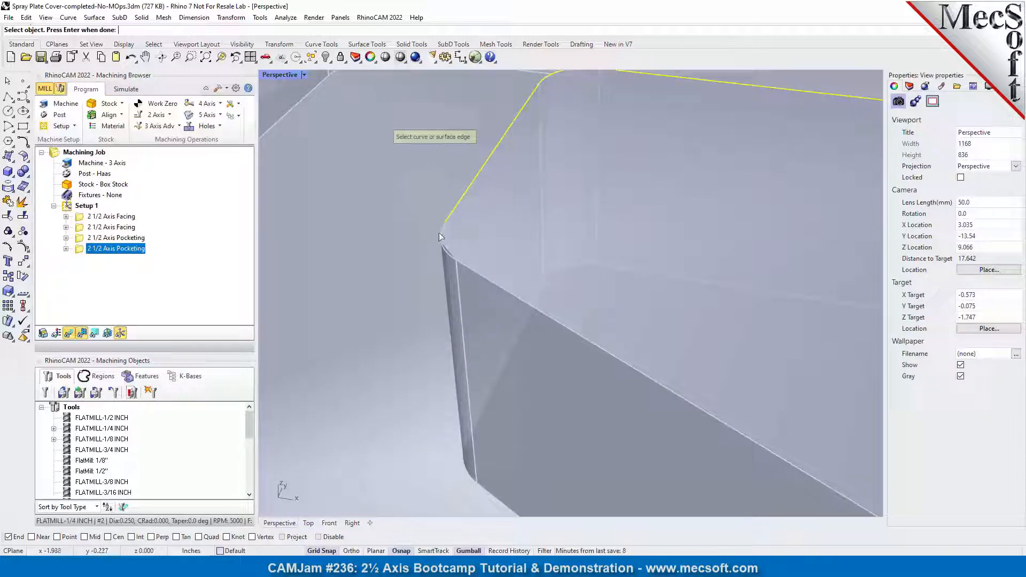
scroll(503, 288, "down", 5)
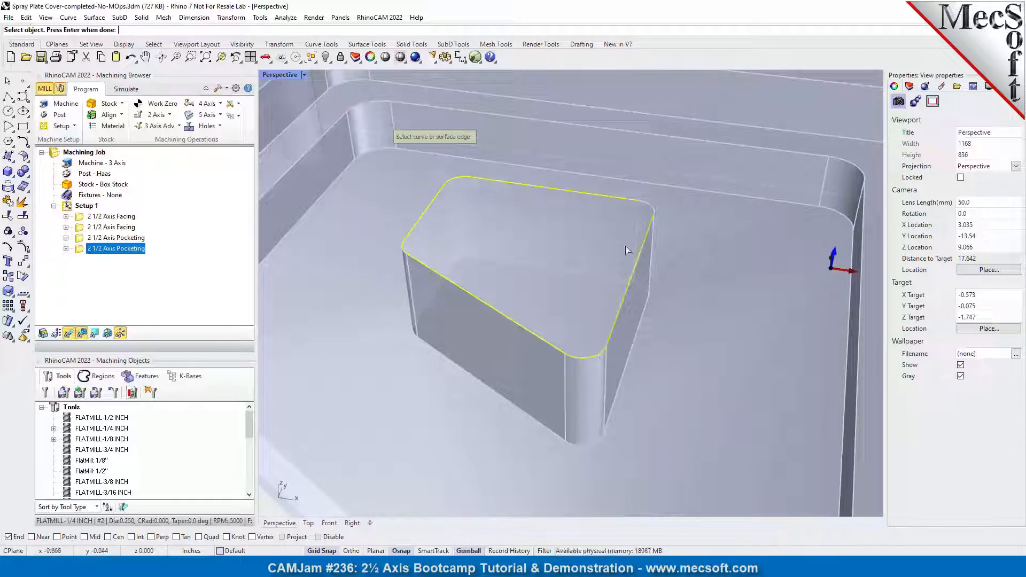
key("Return")
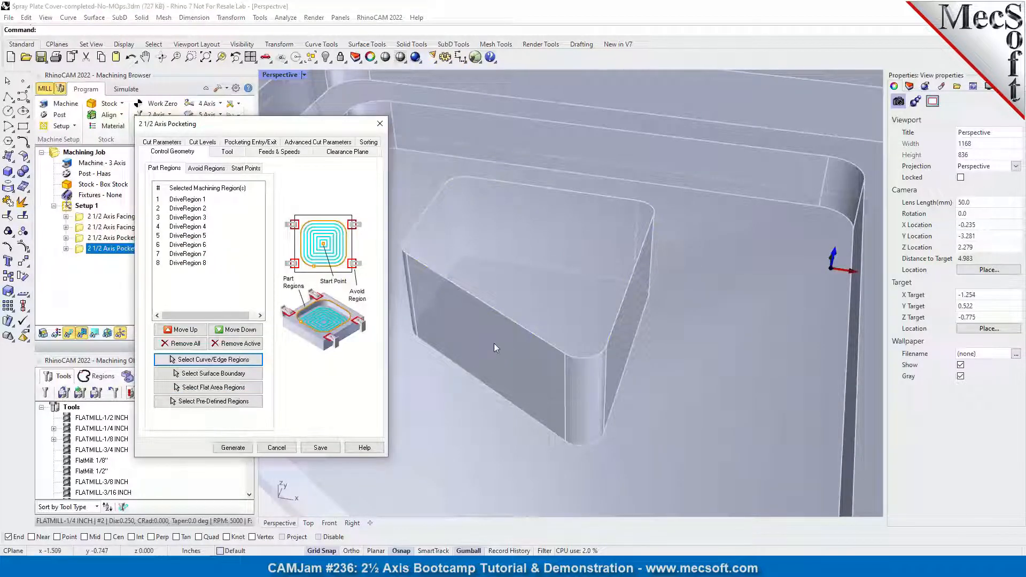
Step: Enable Clear Island Tops and Use 3D Model to Detect Depth for the cloned pocketing operation
left_click(228, 153)
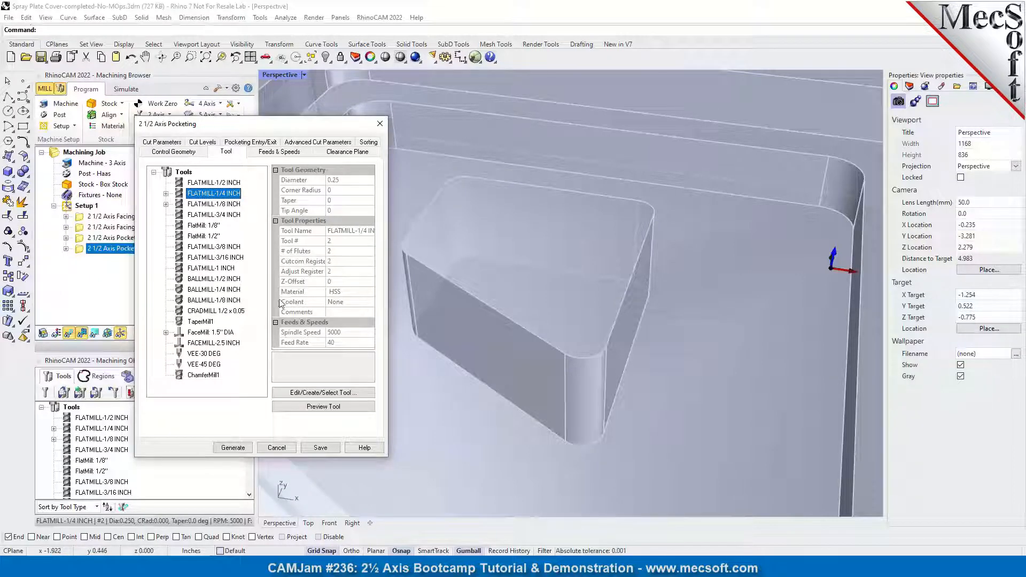
scroll(519, 239, "down", 6)
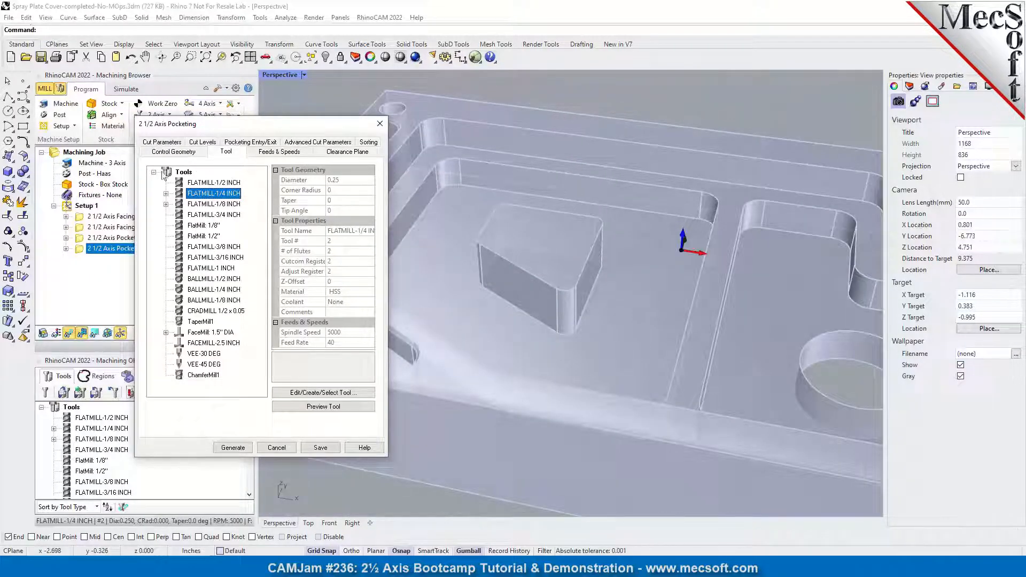
left_click(162, 142)
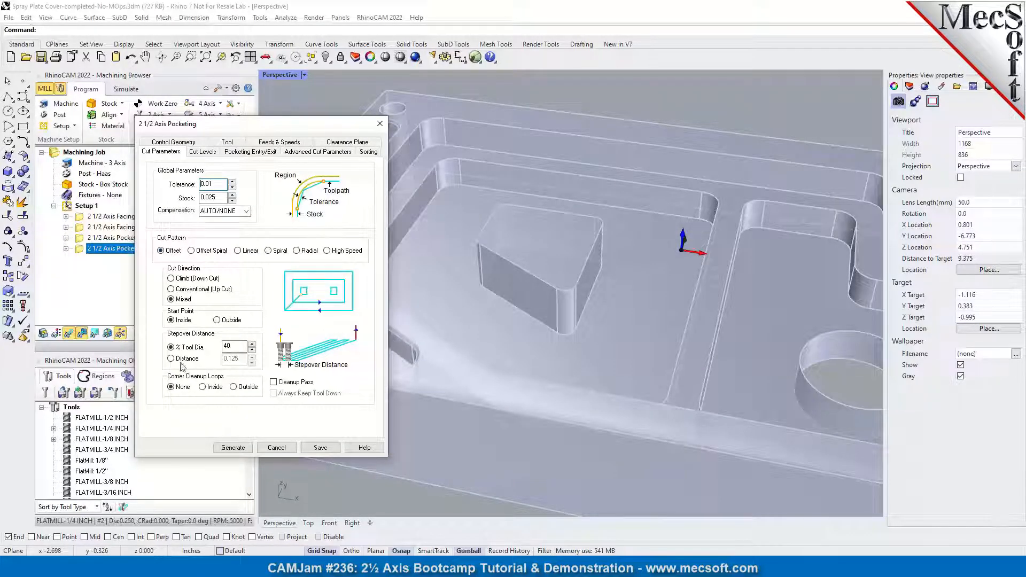
left_click(204, 152)
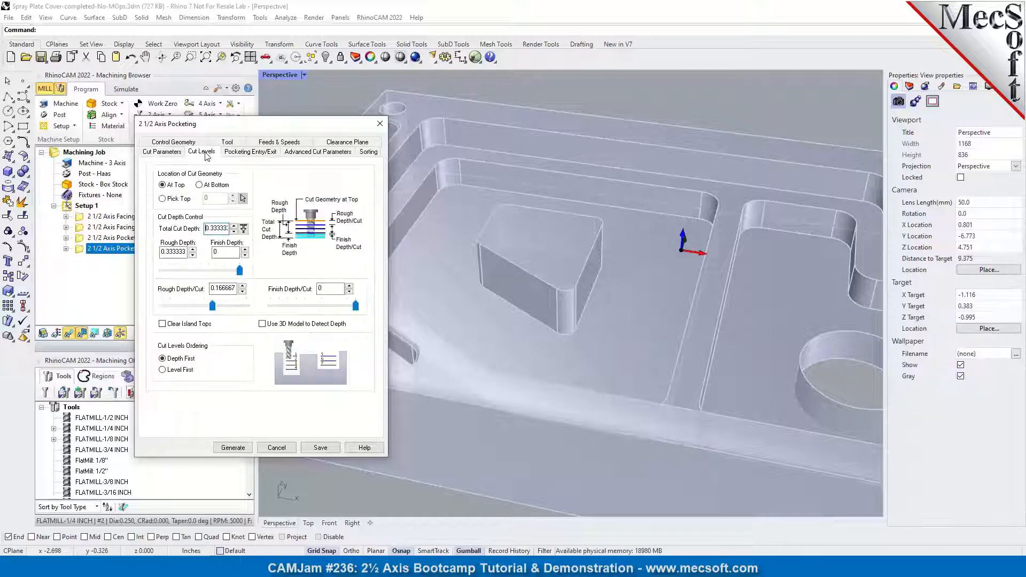
left_click(162, 325)
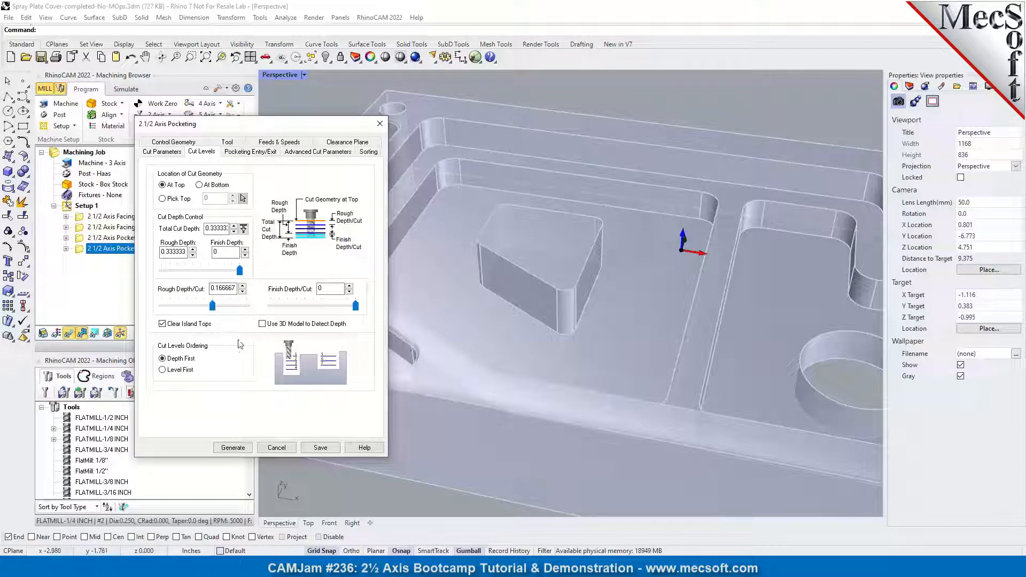
left_click(262, 324)
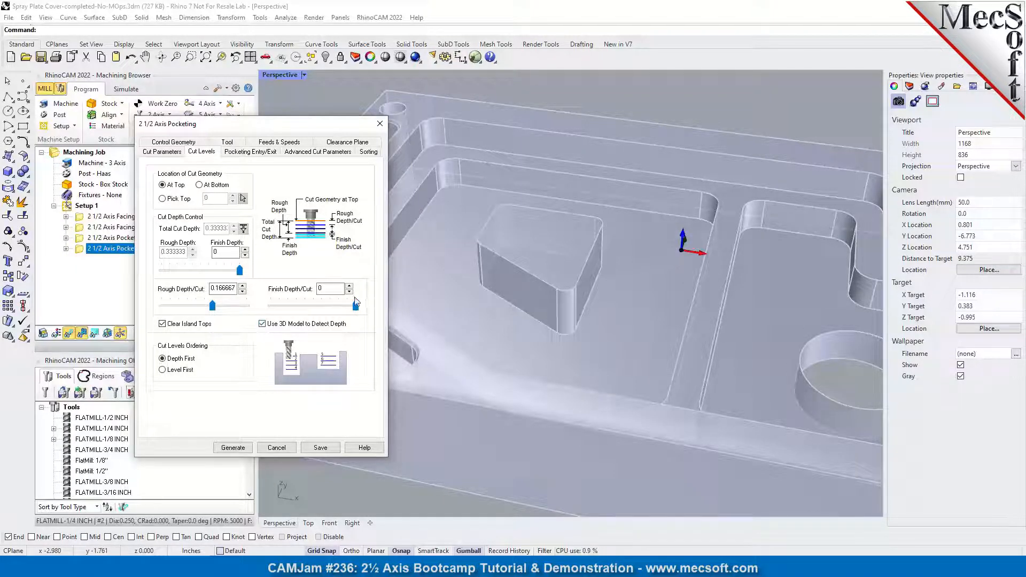
left_click(235, 142)
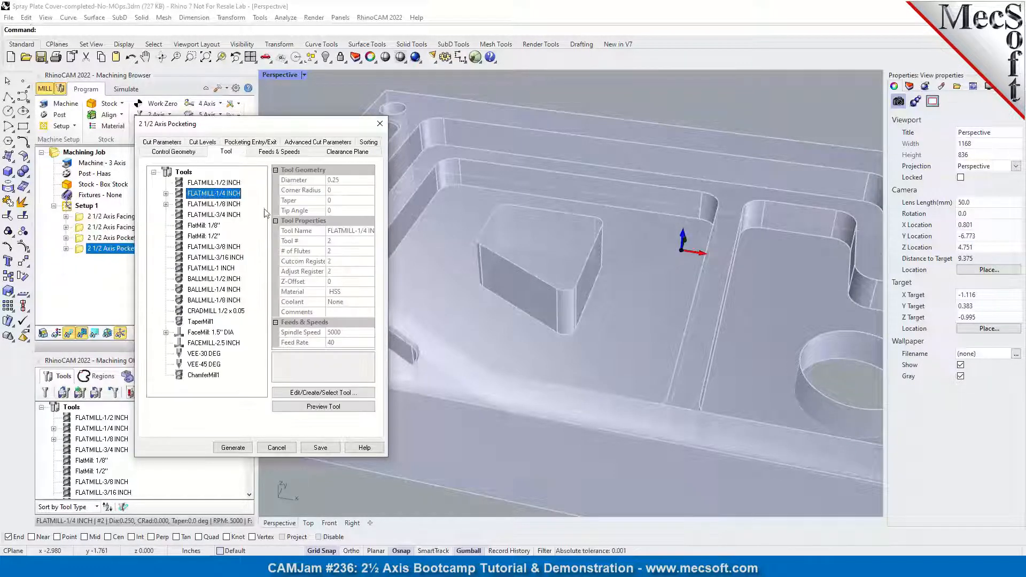
Step: Generate the cloned pocketing operation's toolpath and inspect it over the island's top in the four-view layout and in perspective
left_click(233, 142)
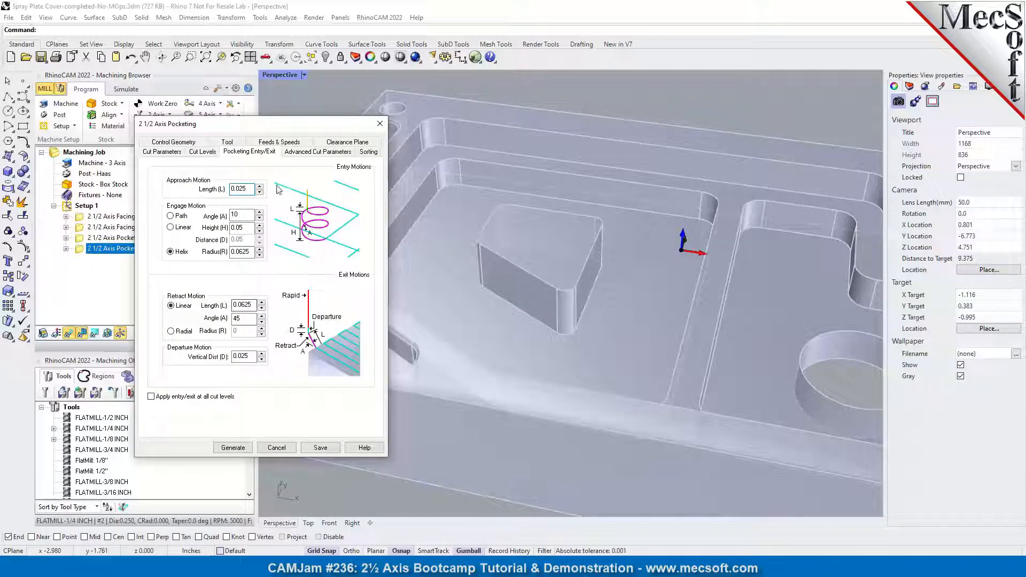
left_click(233, 447)
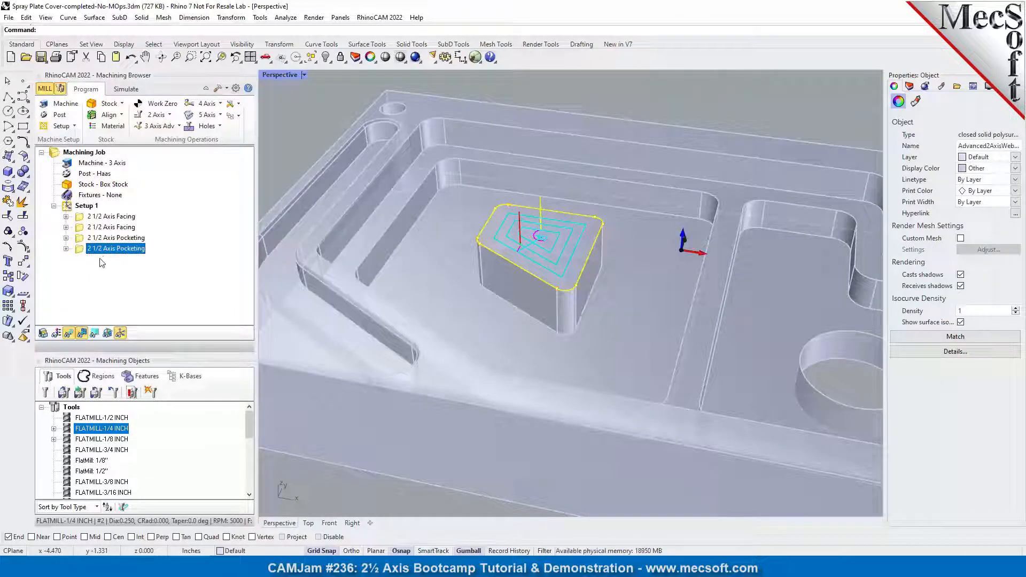
double_click(282, 76)
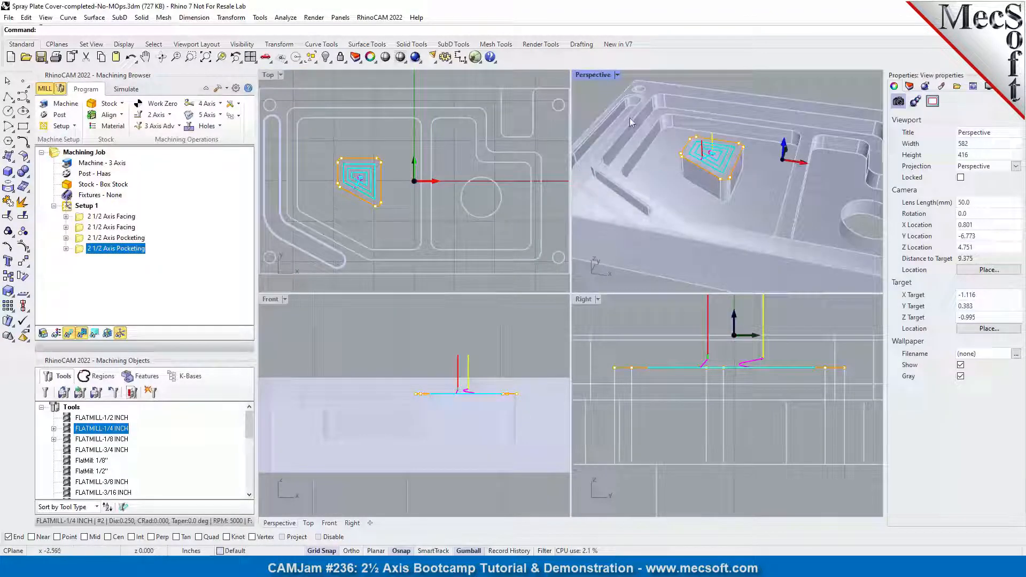
double_click(601, 74)
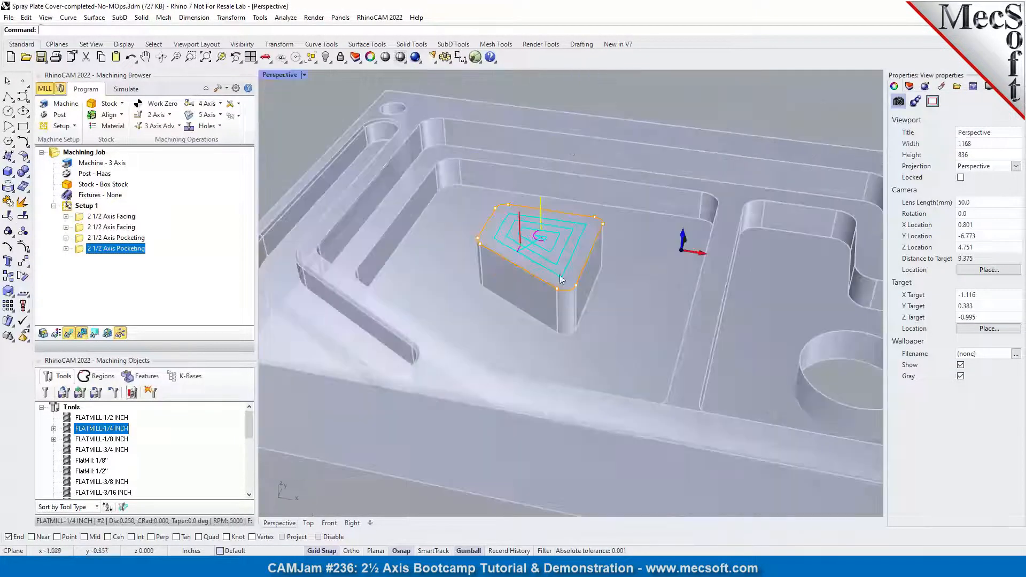
scroll(534, 226, "up", 2)
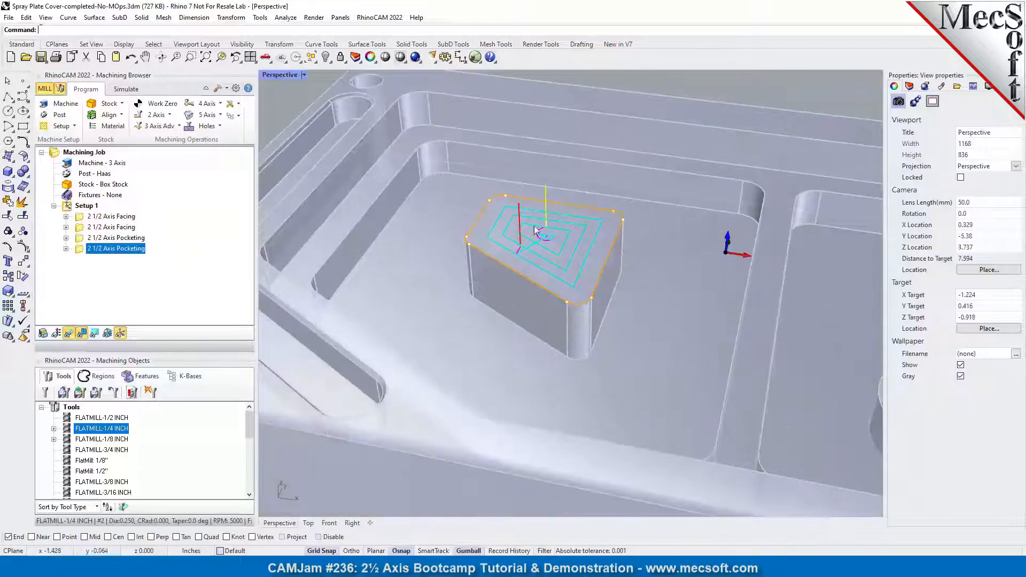
Step: Reopen the cloned pocketing operation and highlight its drive regions one by one to examine which island edge each represents
double_click(79, 254)
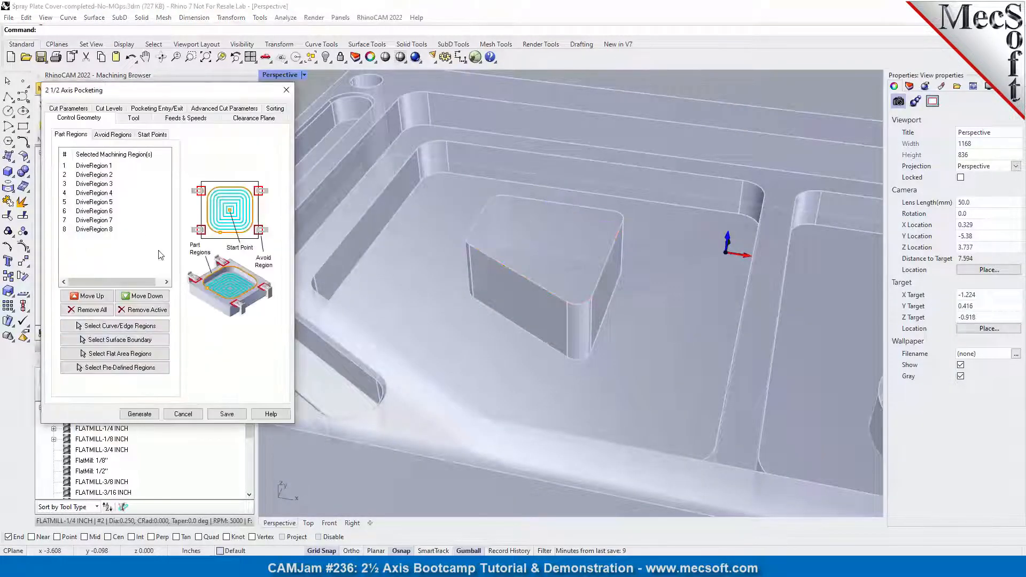
left_click(96, 229)
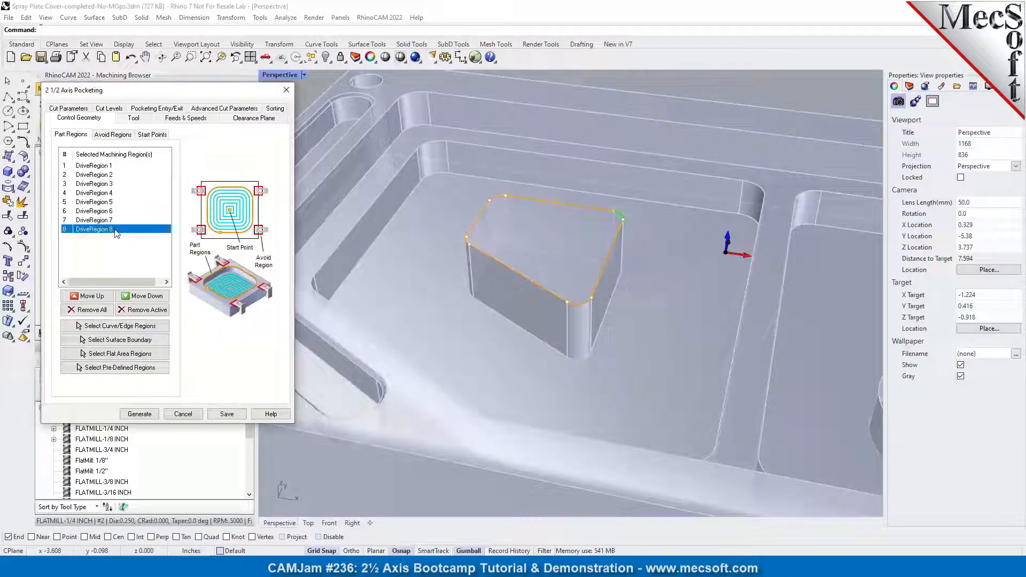
left_click(110, 167)
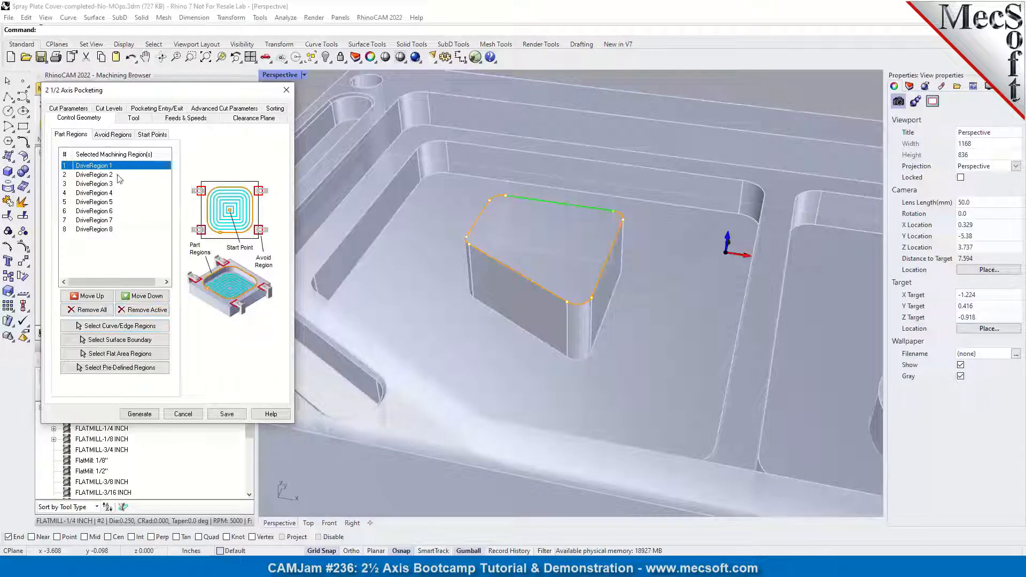
left_click(118, 175)
left_click(120, 184)
left_click(120, 193)
left_click(120, 202)
left_click(120, 211)
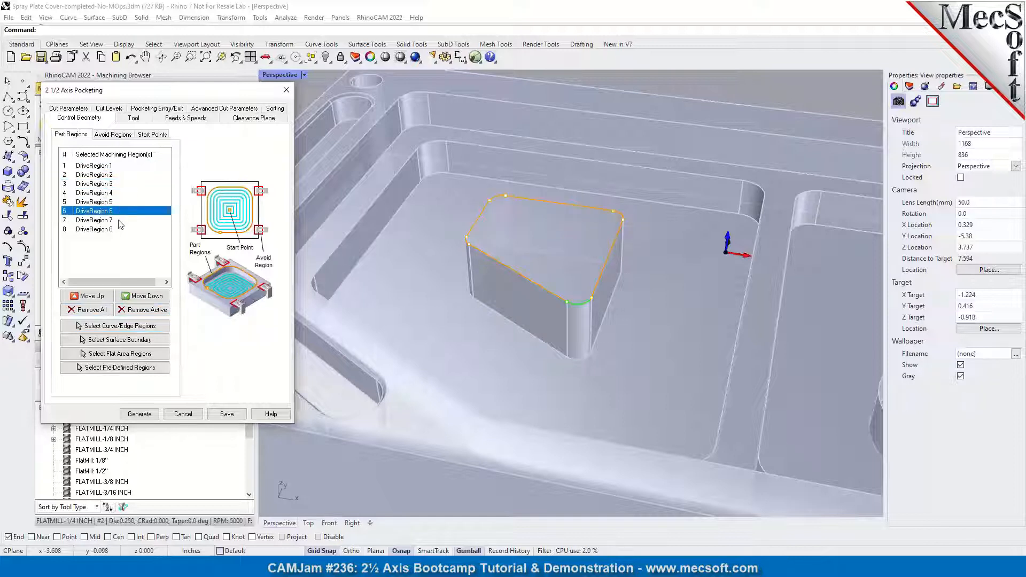
left_click(119, 220)
left_click(113, 229)
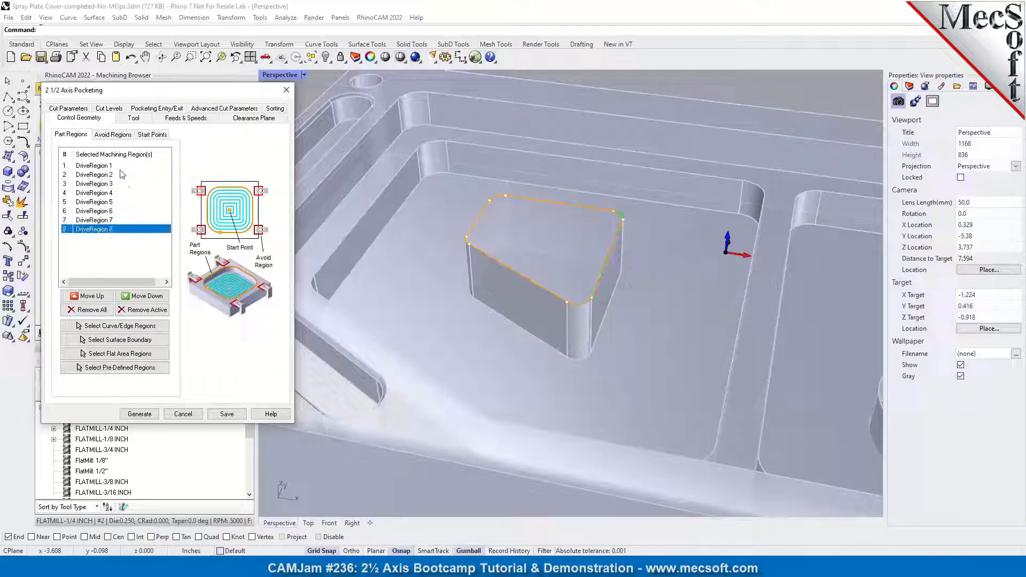
left_click(122, 166)
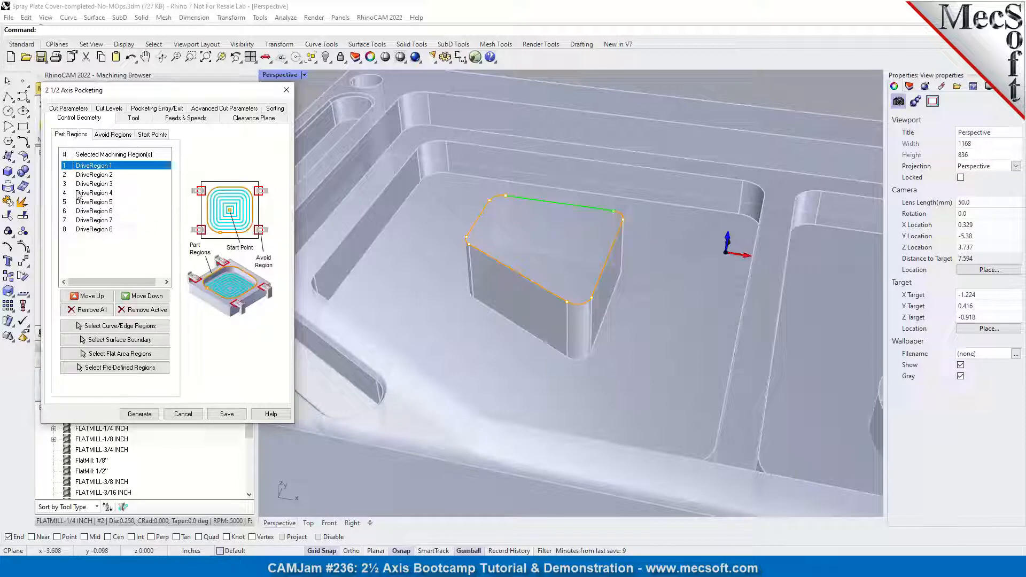
Step: Add the complete loop of edges around the recess floor to the pocketing operation's curve/edge machining regions
left_click(117, 328)
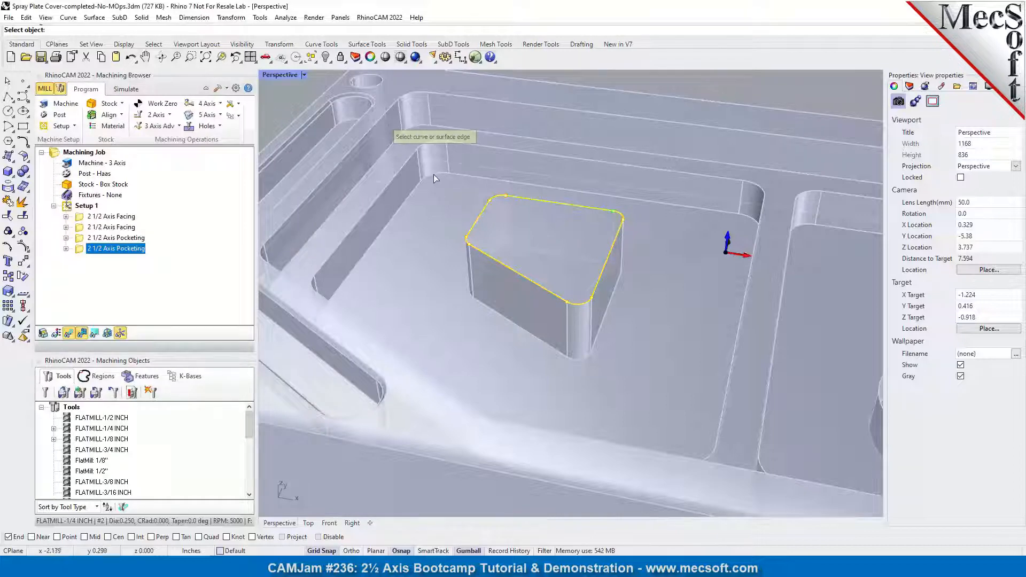
left_click(464, 178)
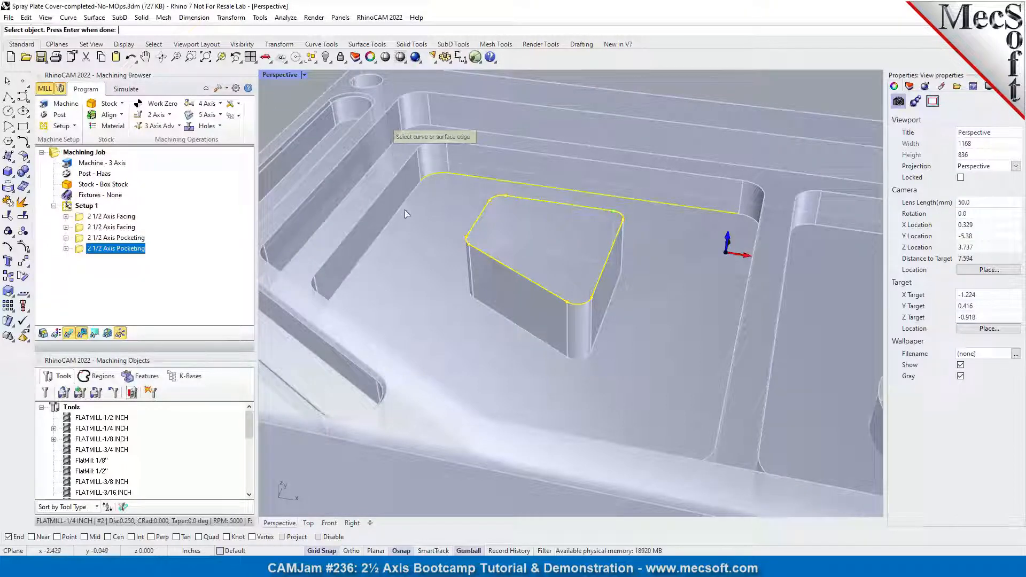
left_click(749, 215)
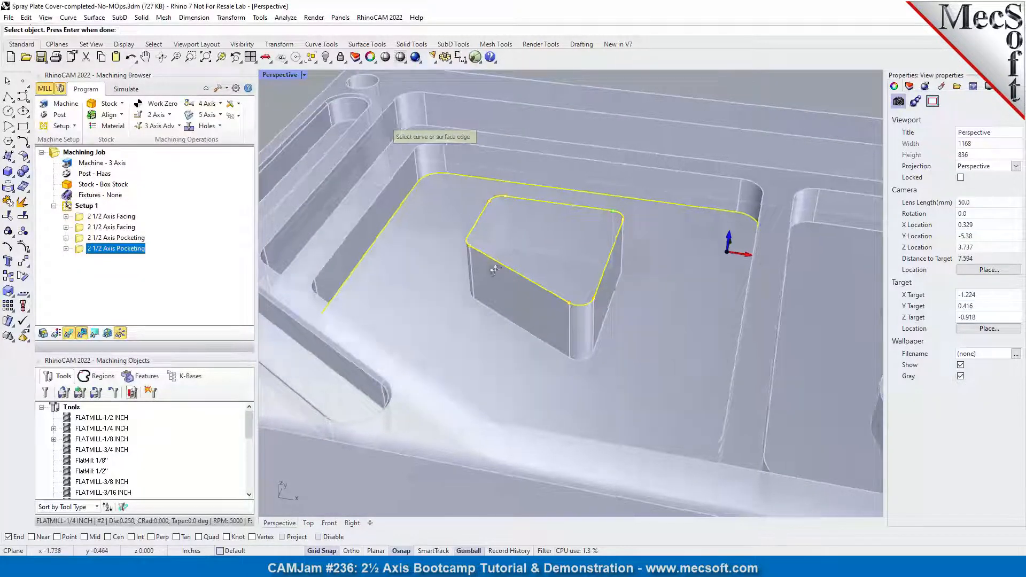
right_click_drag(469, 252, 625, 263)
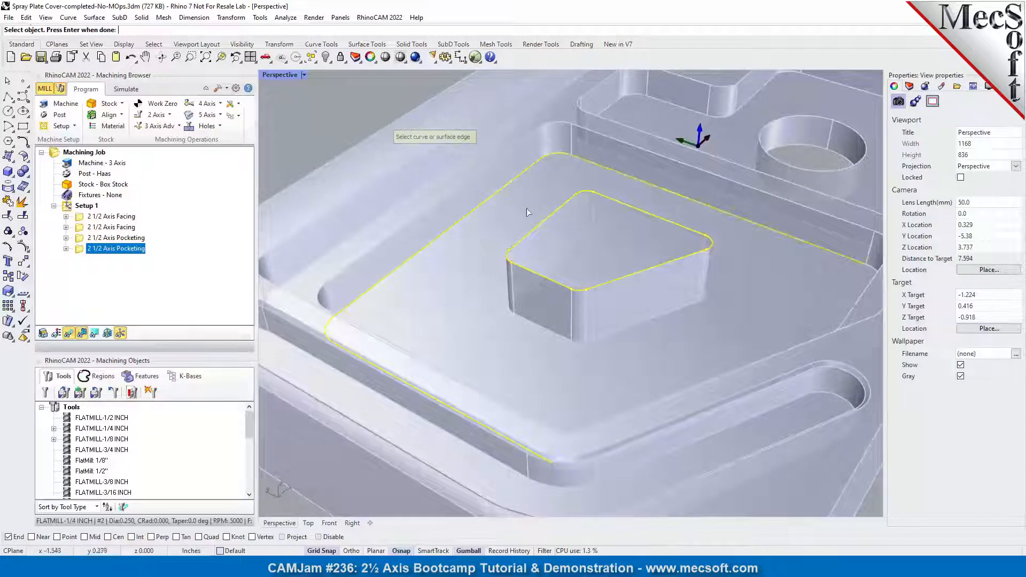
right_click_drag(669, 191, 673, 214)
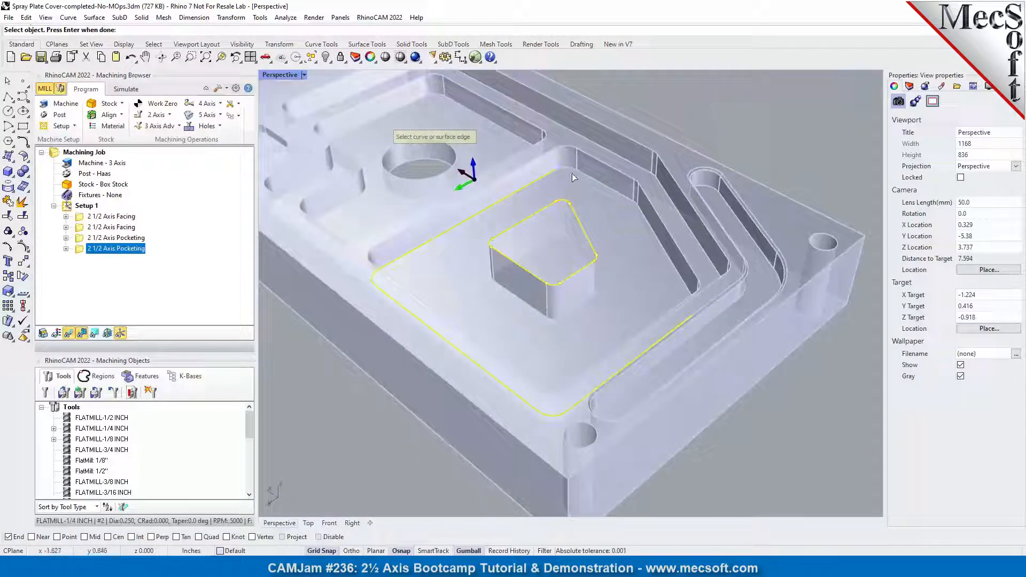
scroll(621, 215, "up", 4)
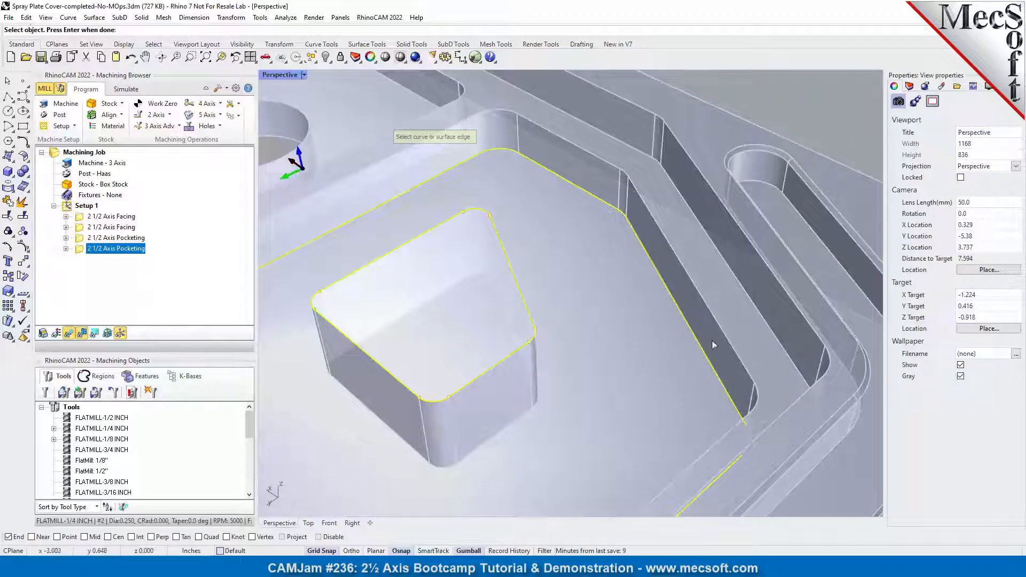
scroll(745, 434, "up", 3)
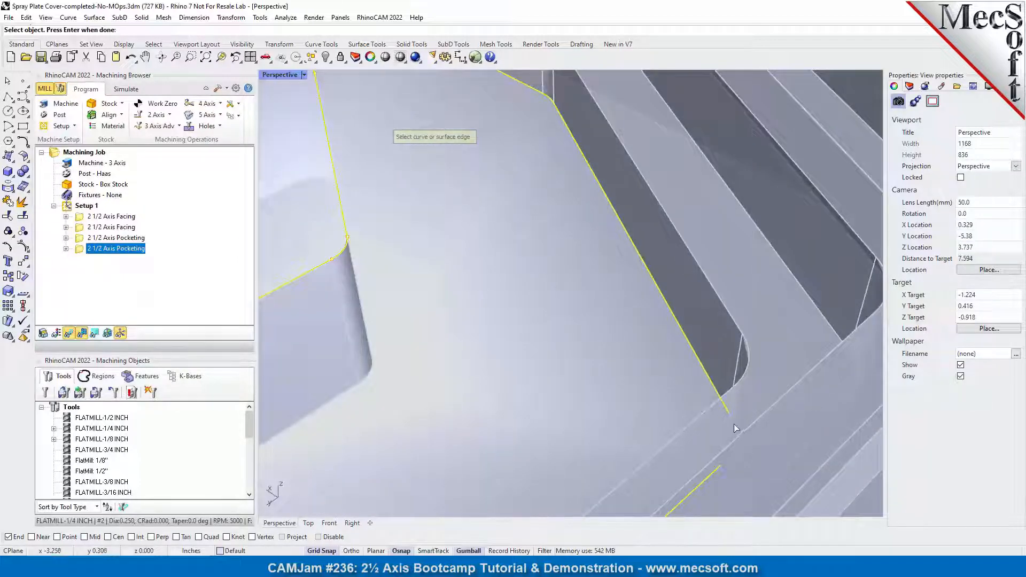
scroll(701, 395, "down", 8)
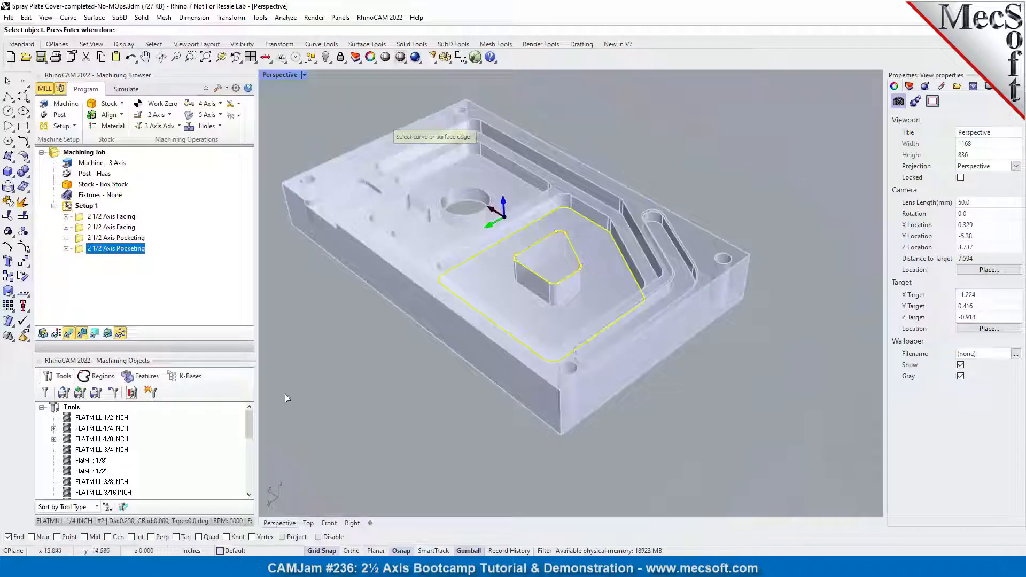
key("Return")
Step: Regenerate the pocketing toolpath with the added regions and inspect its cut levels around and over the island from several views
left_click(138, 419)
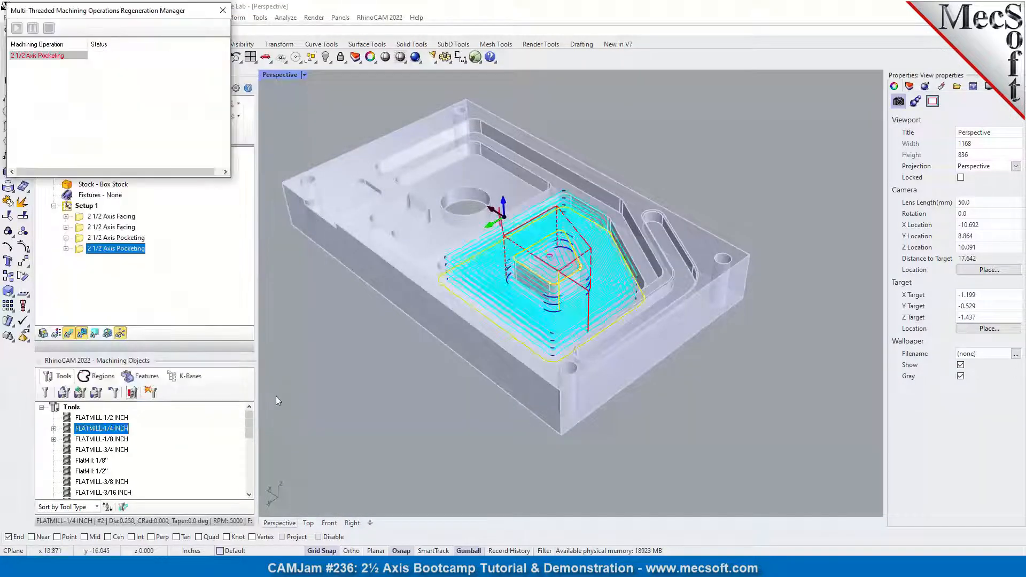
right_click_drag(711, 342, 465, 294)
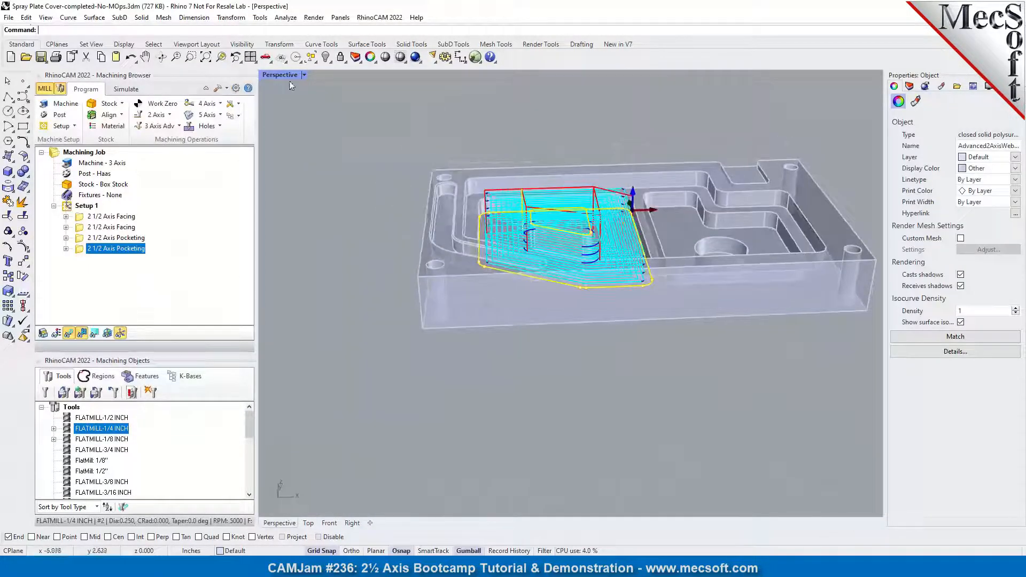
left_click(250, 57)
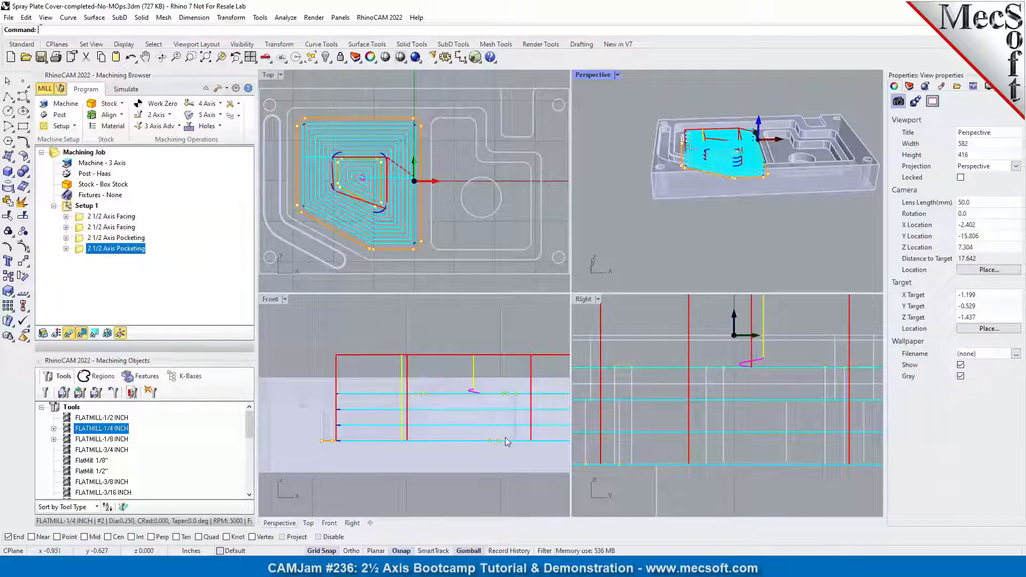
double_click(594, 75)
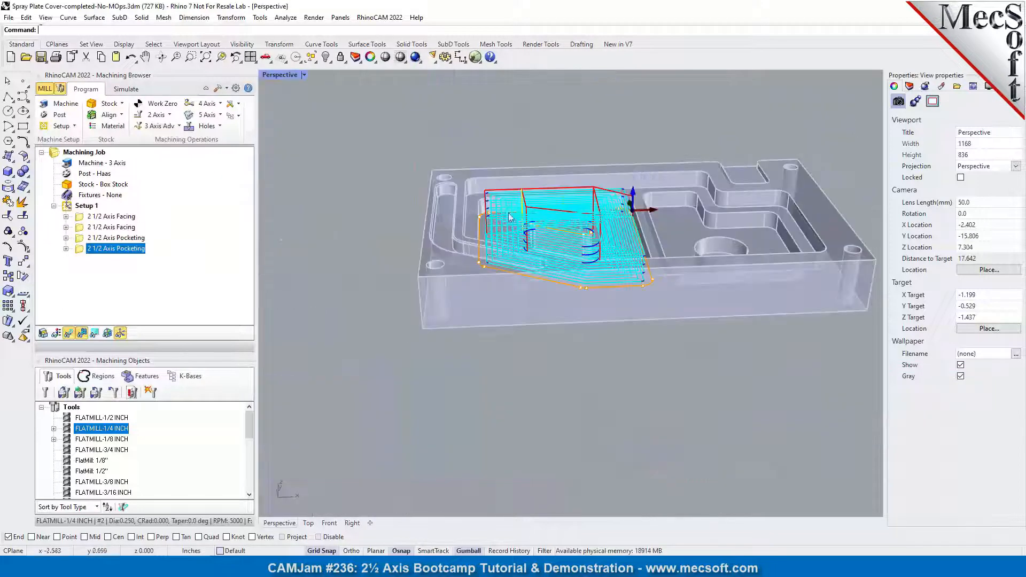
right_click_drag(534, 225, 422, 311)
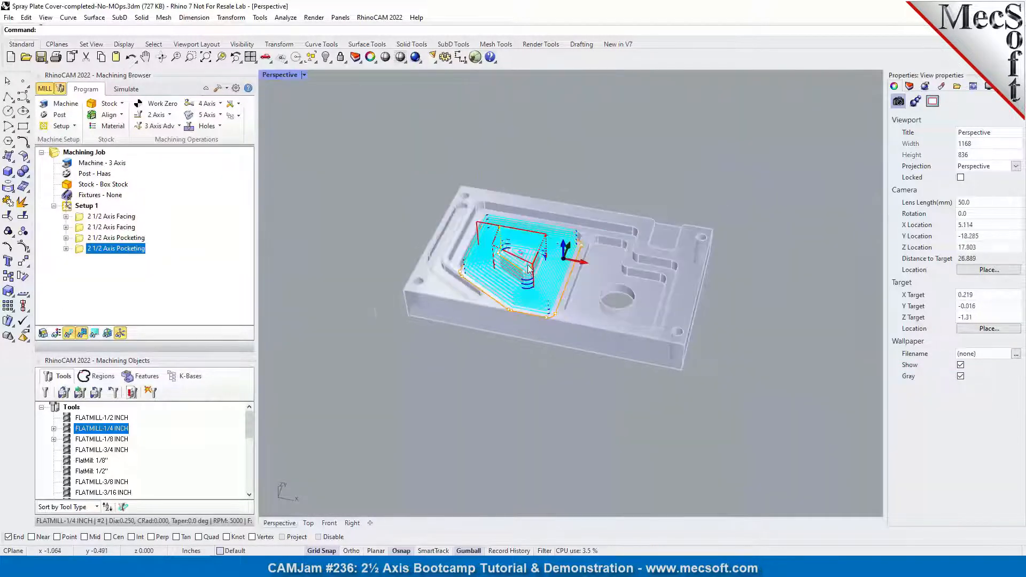
scroll(529, 269, "up", 3)
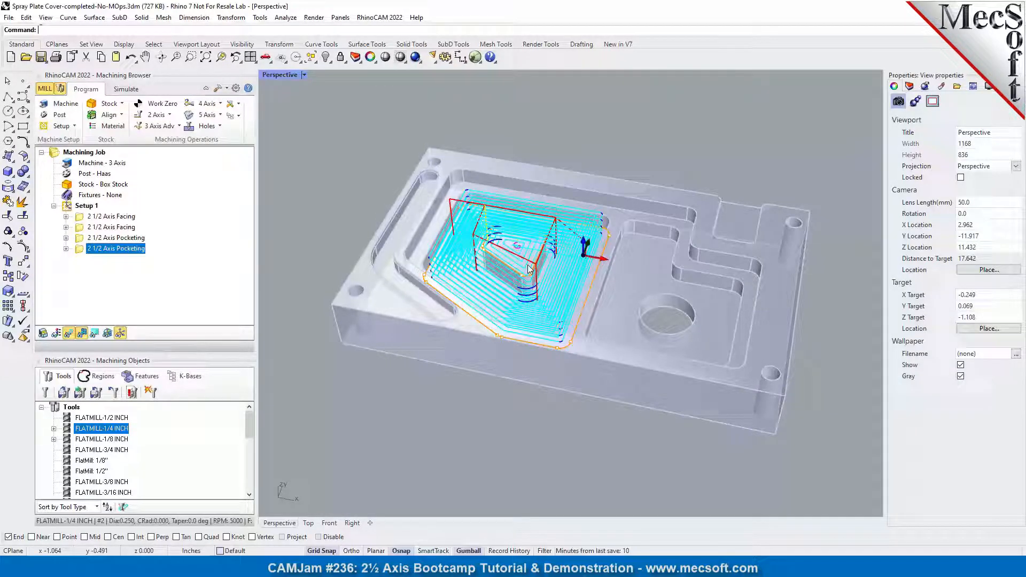
Step: Review the pocketing operation's cut parameters and cut level settings, closing them without saving changes
double_click(82, 252)
left_click(81, 109)
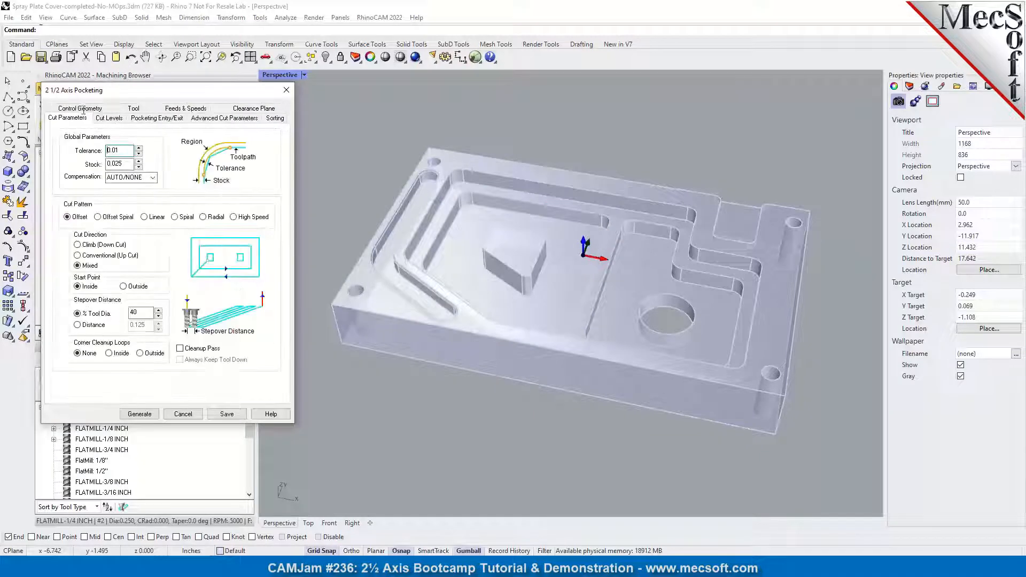
left_click(110, 119)
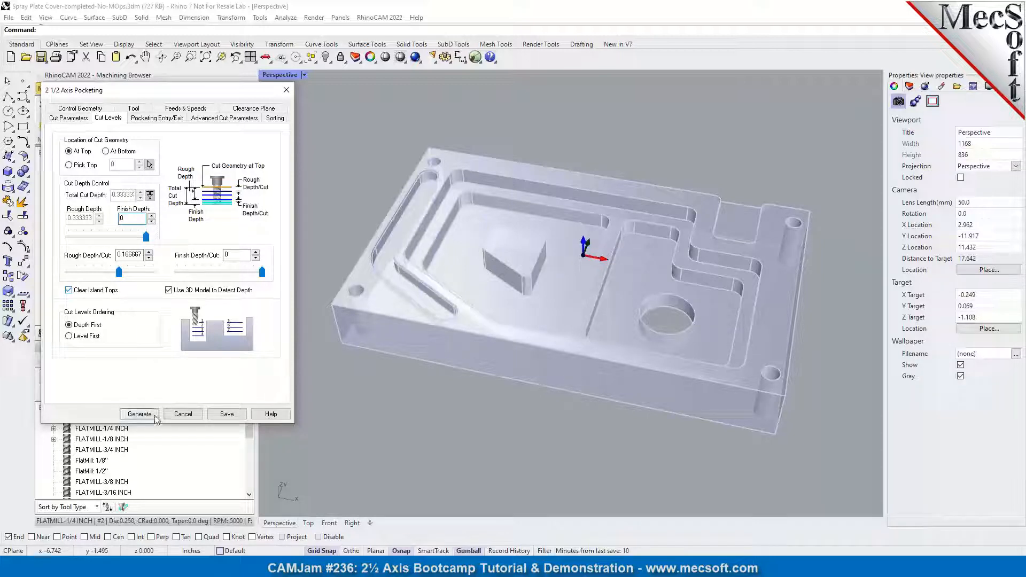
left_click(191, 414)
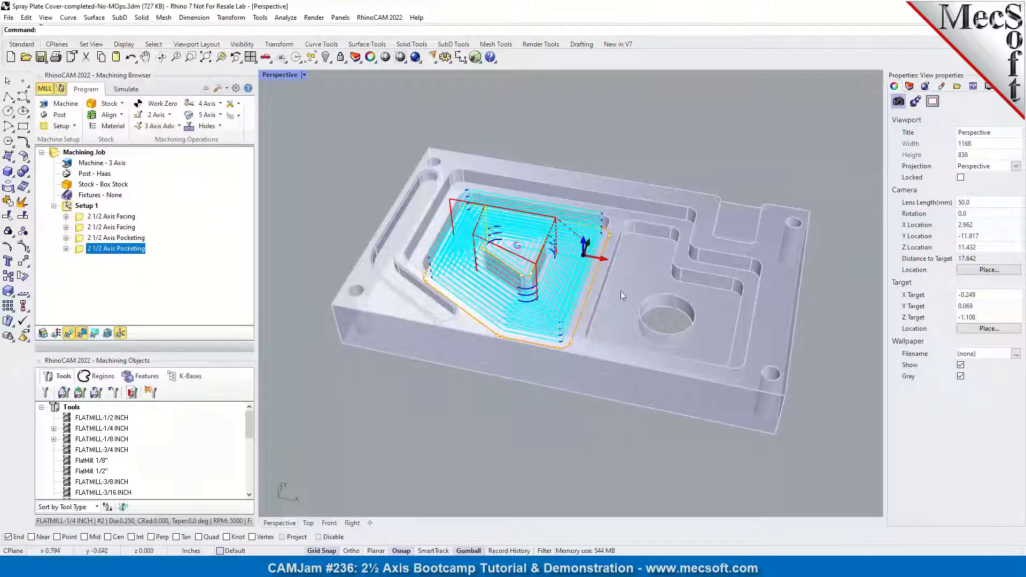
Step: Create a 2½ Axis Profiling operation using the predefined Flat Area Region 6 and the FLATMILL-1/8 INCH tool
scroll(668, 295, "up", 2)
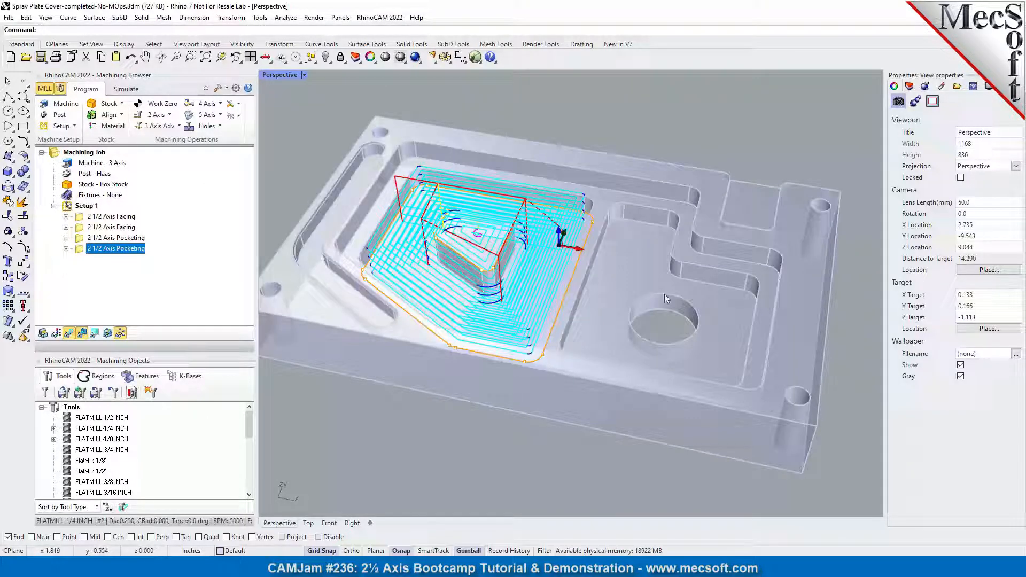
left_click(156, 114)
left_click(306, 135)
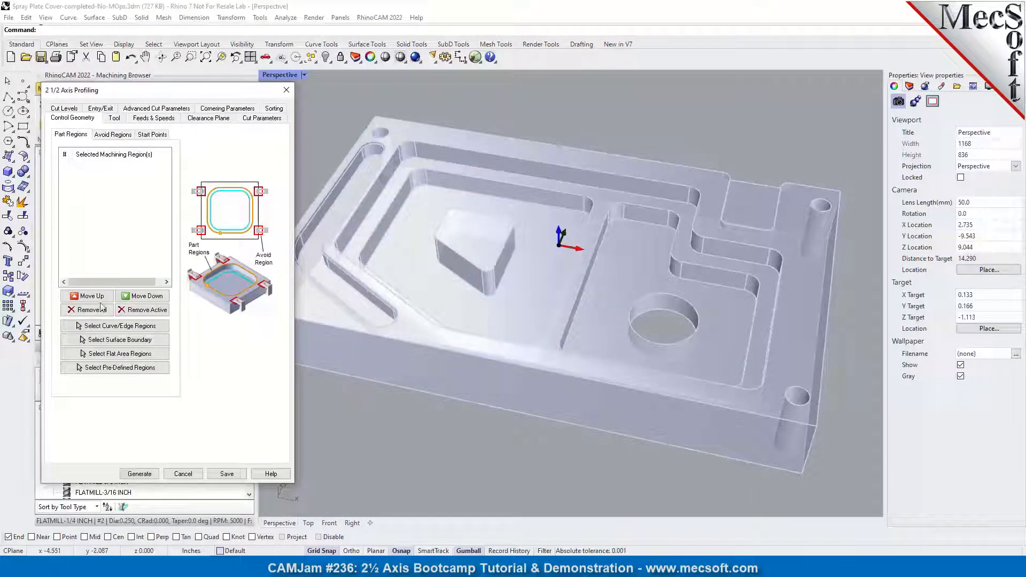
left_click(118, 368)
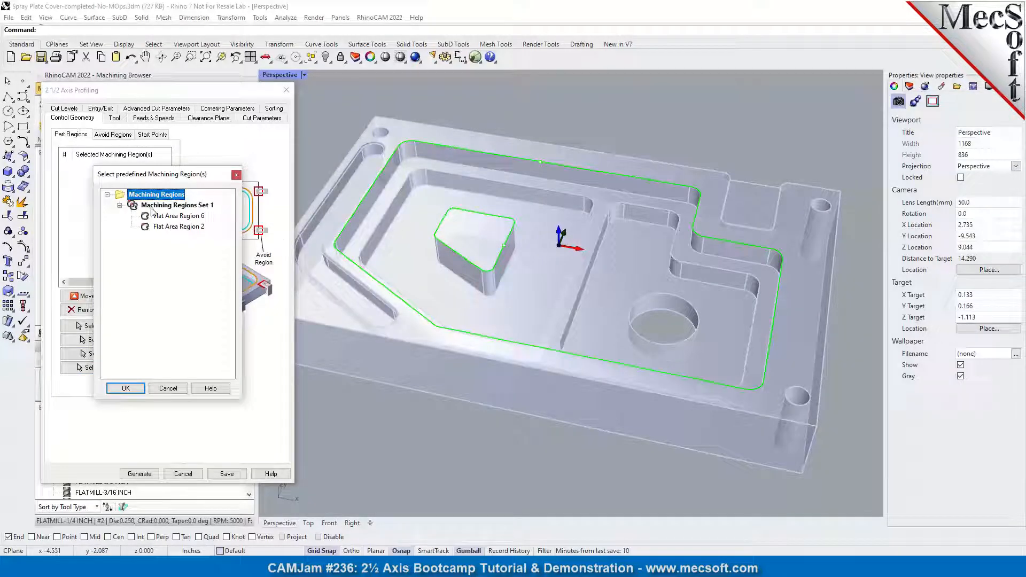
left_click(178, 217)
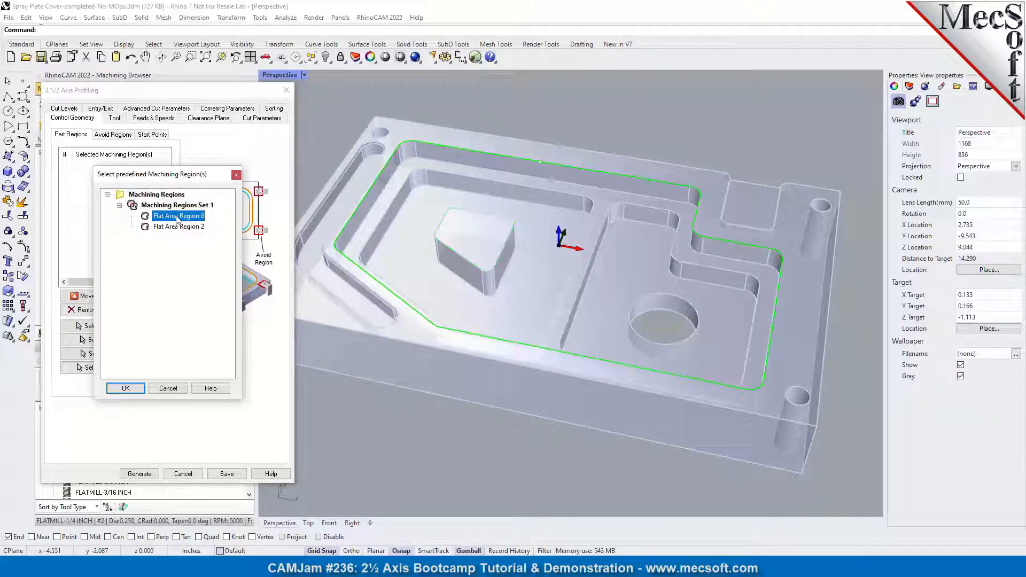
left_click(131, 390)
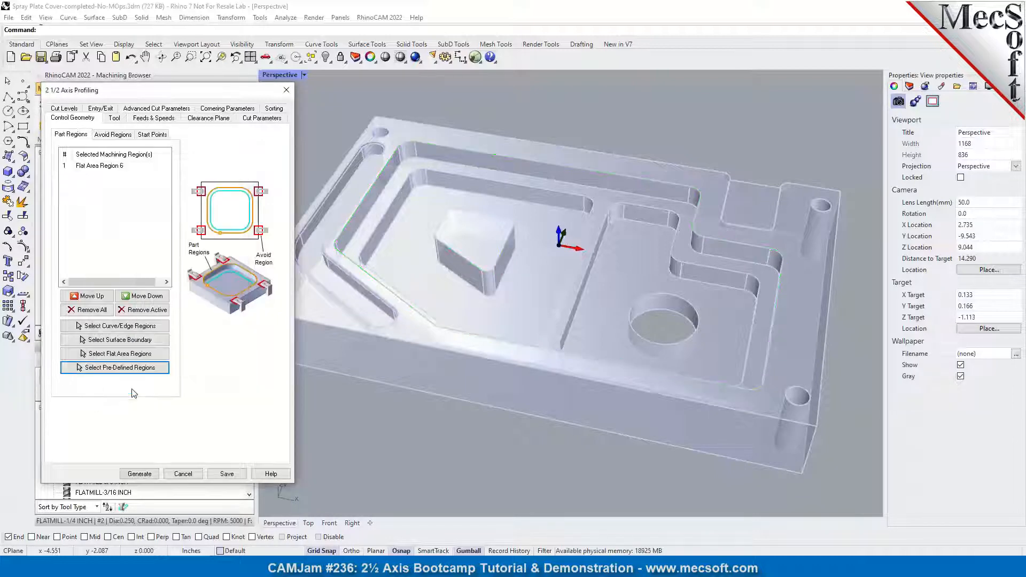
left_click(114, 118)
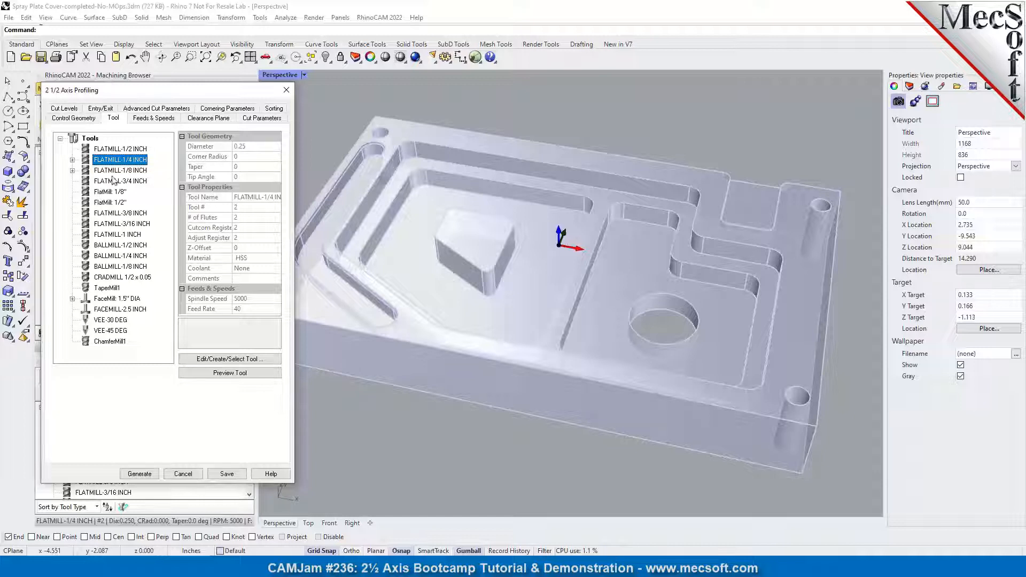
left_click(129, 170)
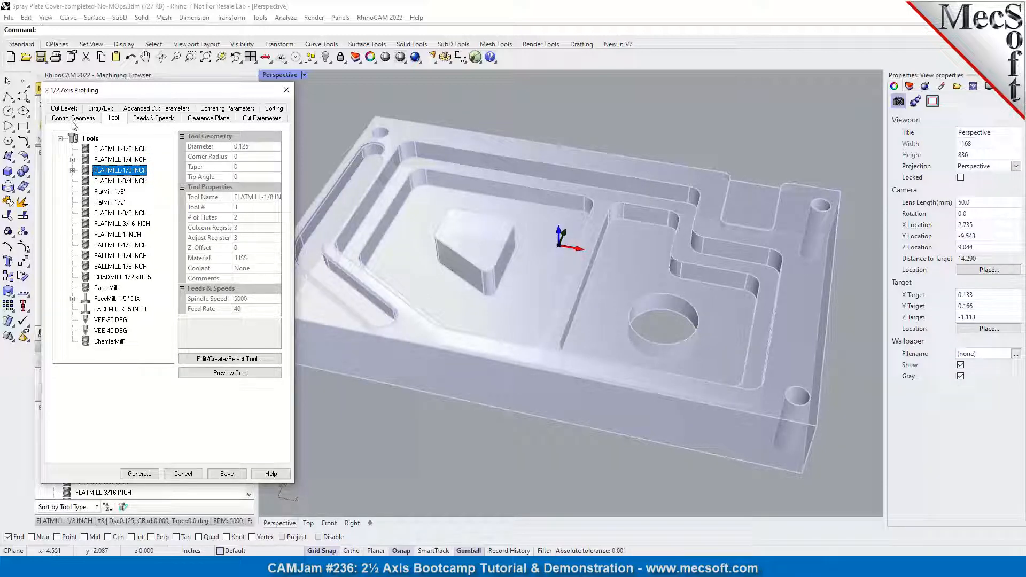
Step: Enable the outside/inside option for closed curves in the profiling cut parameters, with Inside as the cutting side and zero stock
left_click(261, 120)
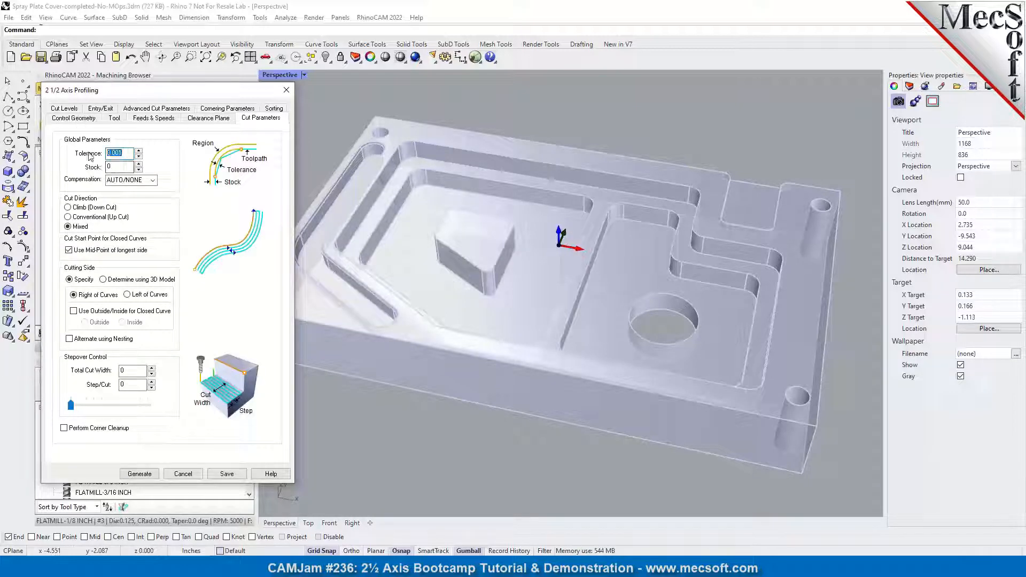
key("Tab")
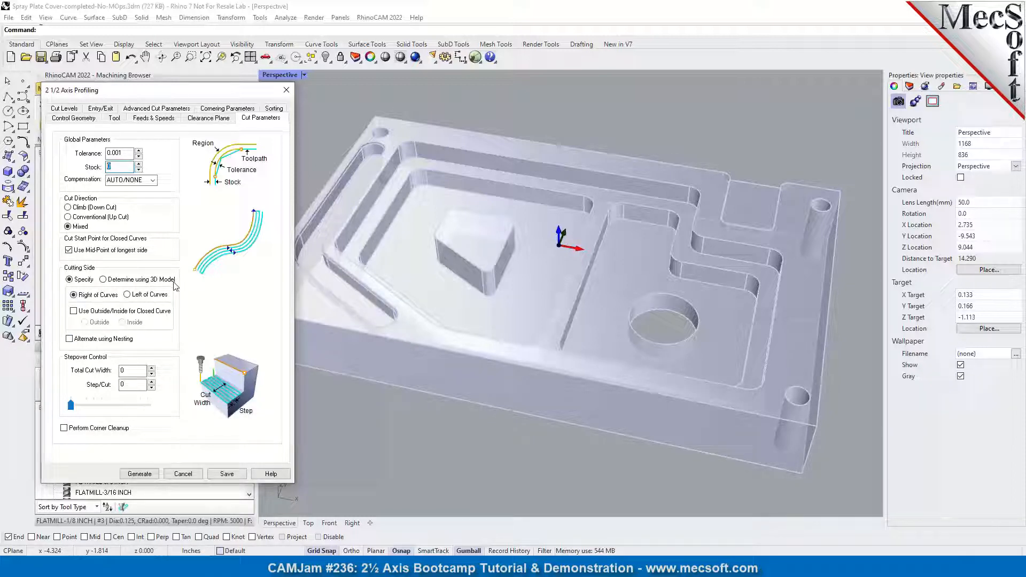
left_click(74, 311)
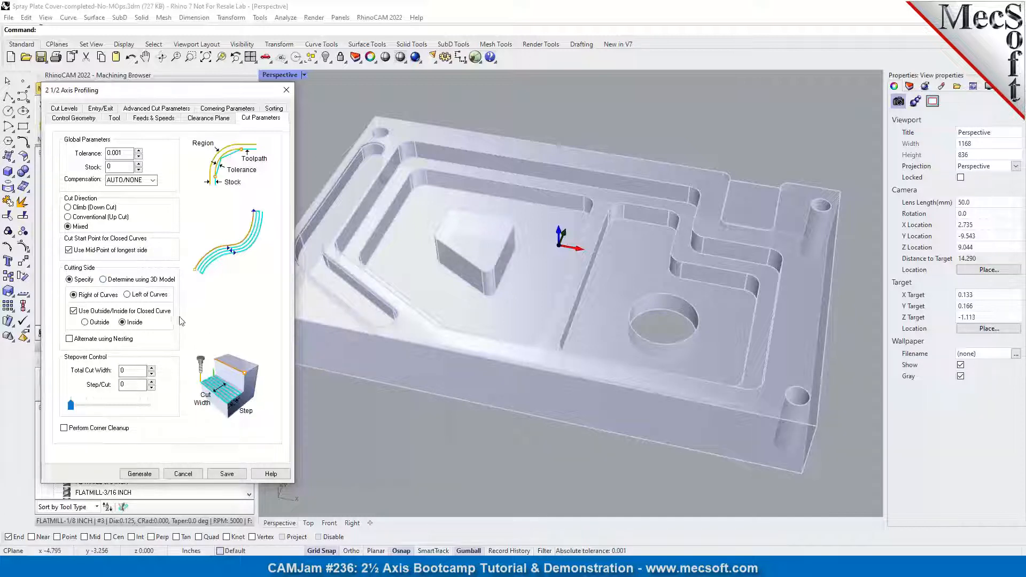
Step: Define the profiling operation's total cut depth by picking the top and bottom of the step wall, using a 0.333333 rough depth per cut
left_click(67, 109)
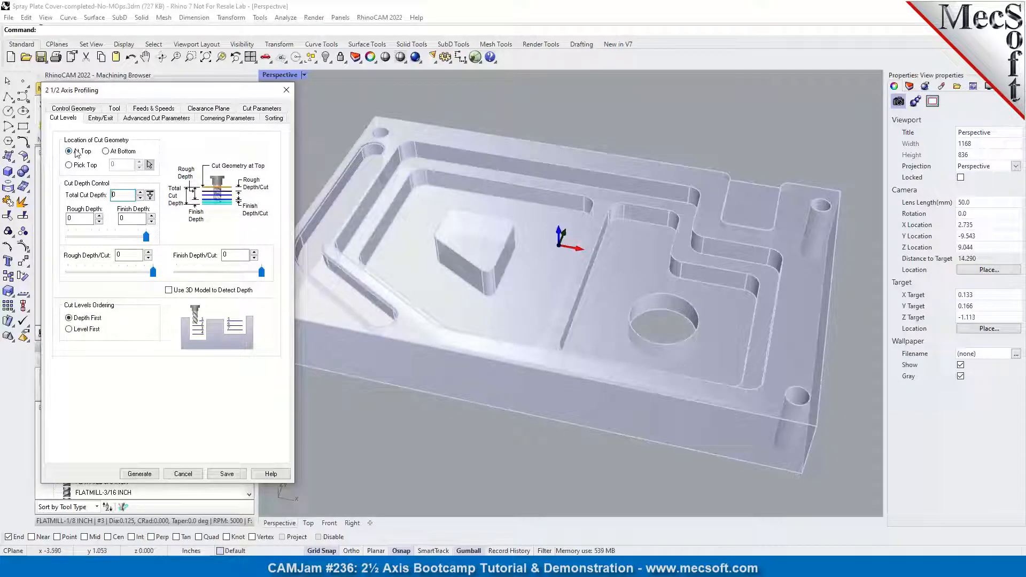
left_click(150, 196)
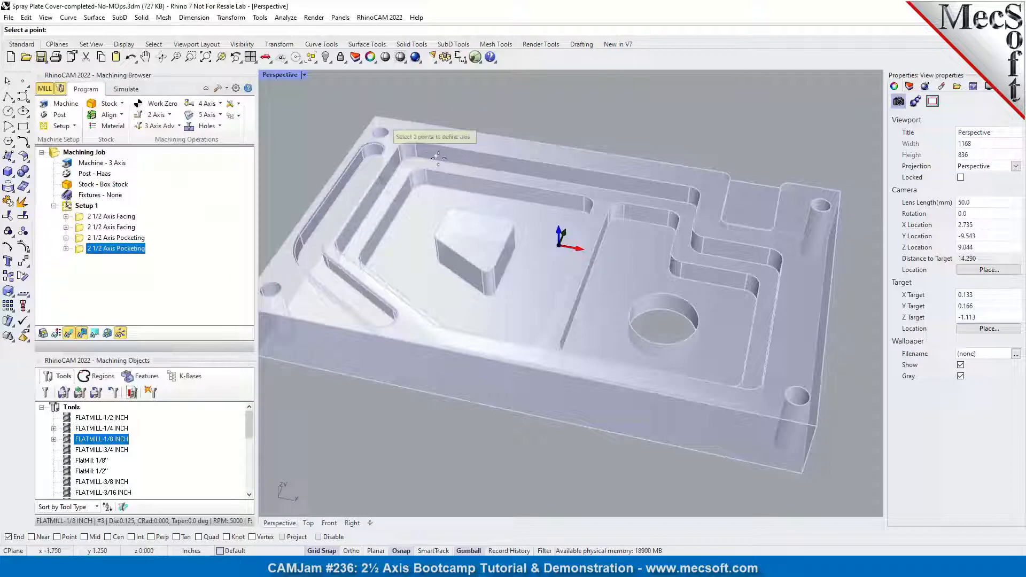
left_click(690, 187)
left_click(688, 203)
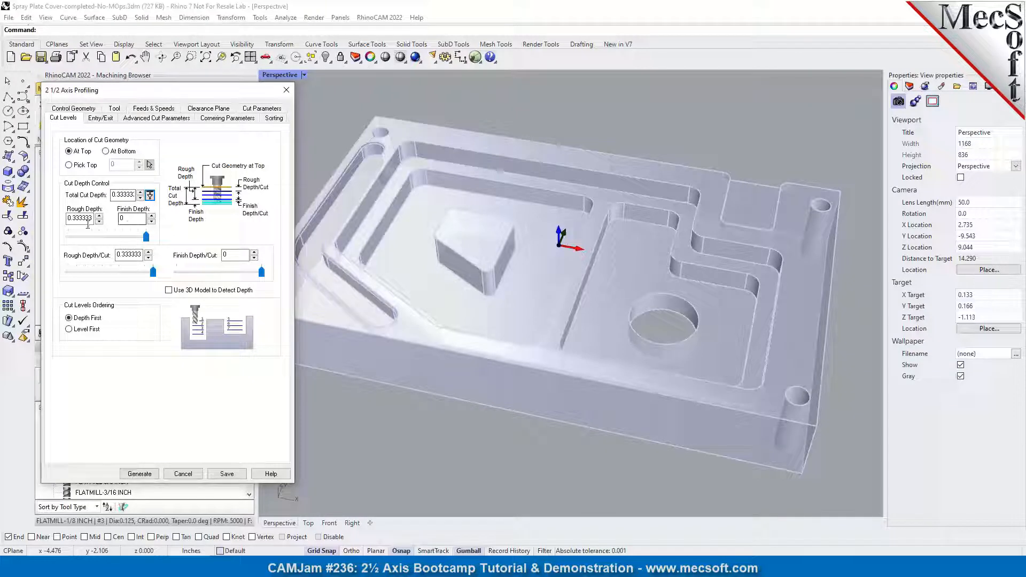
double_click(117, 196)
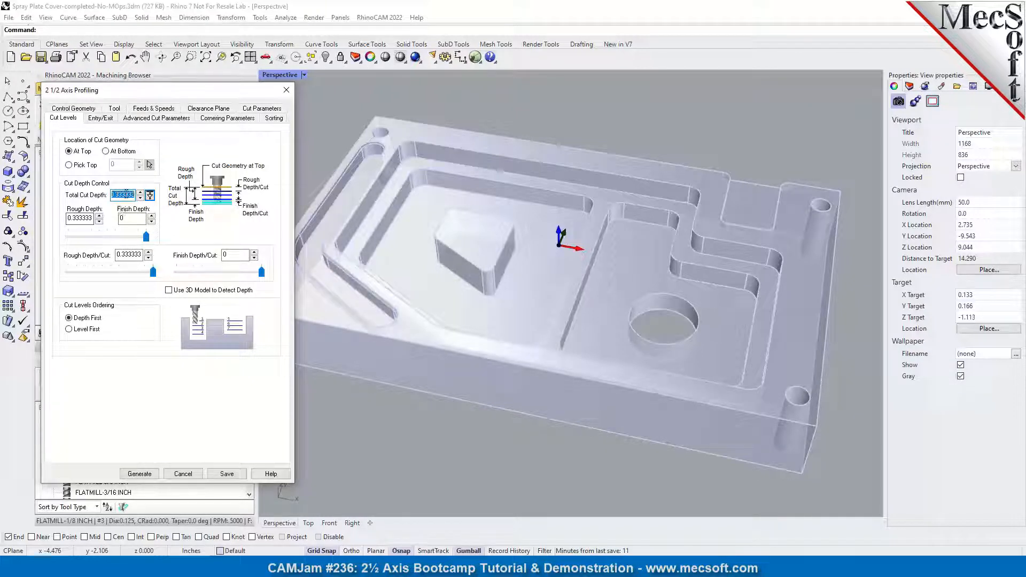
left_click(135, 220)
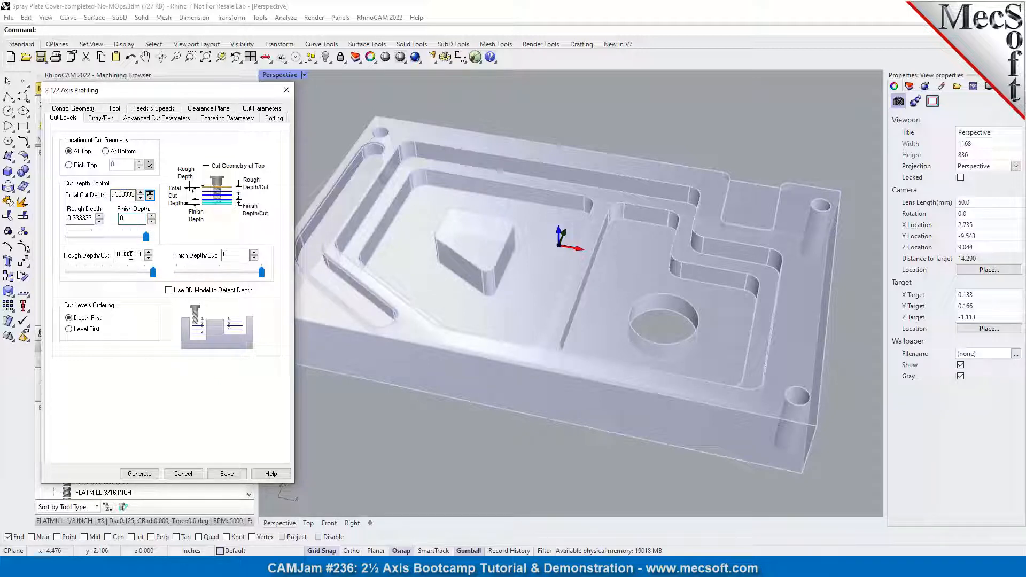
left_click(131, 255)
Step: Set the profiling entry motion to Lines & Arcs and the exit motion to None
left_click(102, 119)
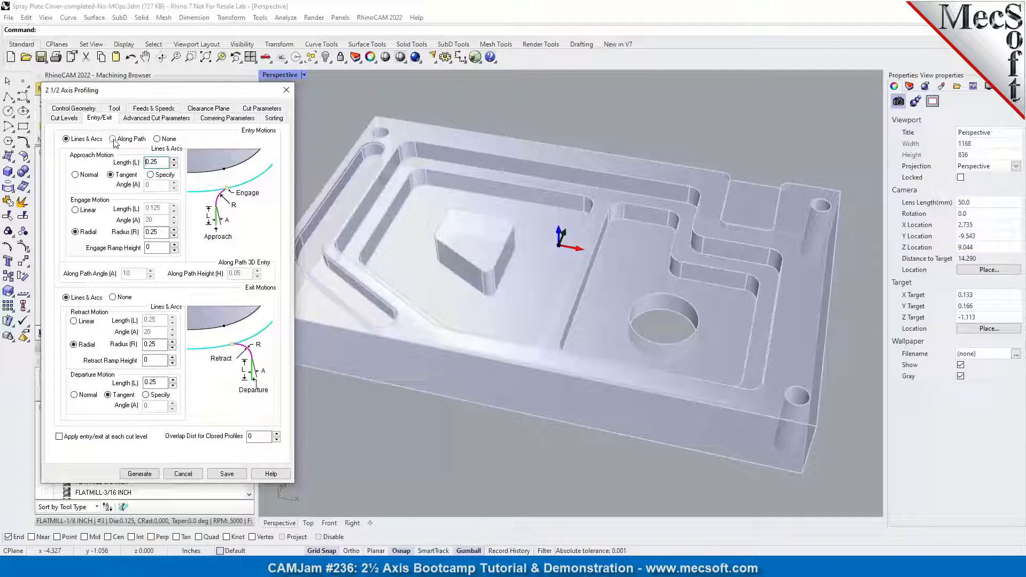
left_click(113, 139)
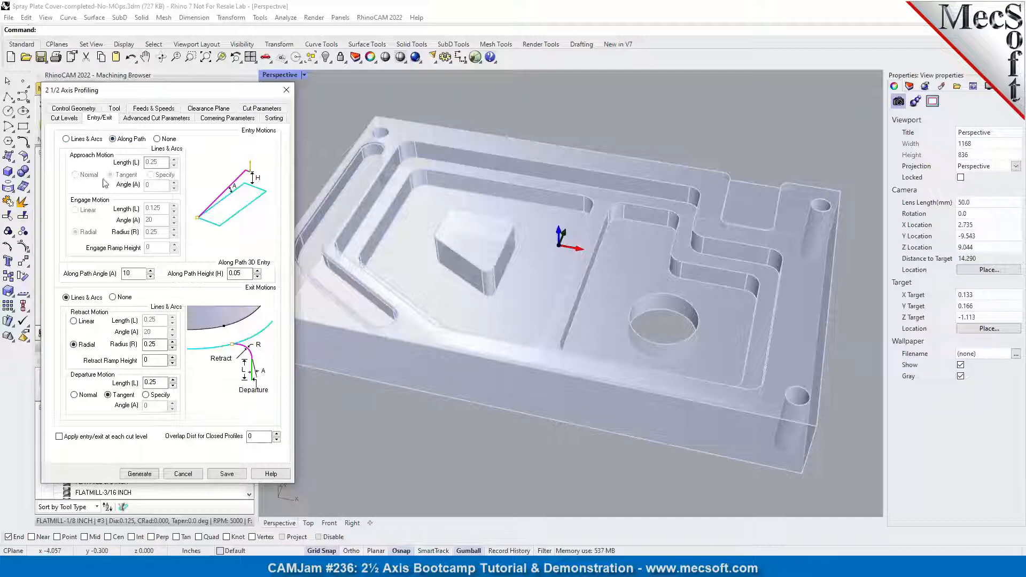
left_click(80, 140)
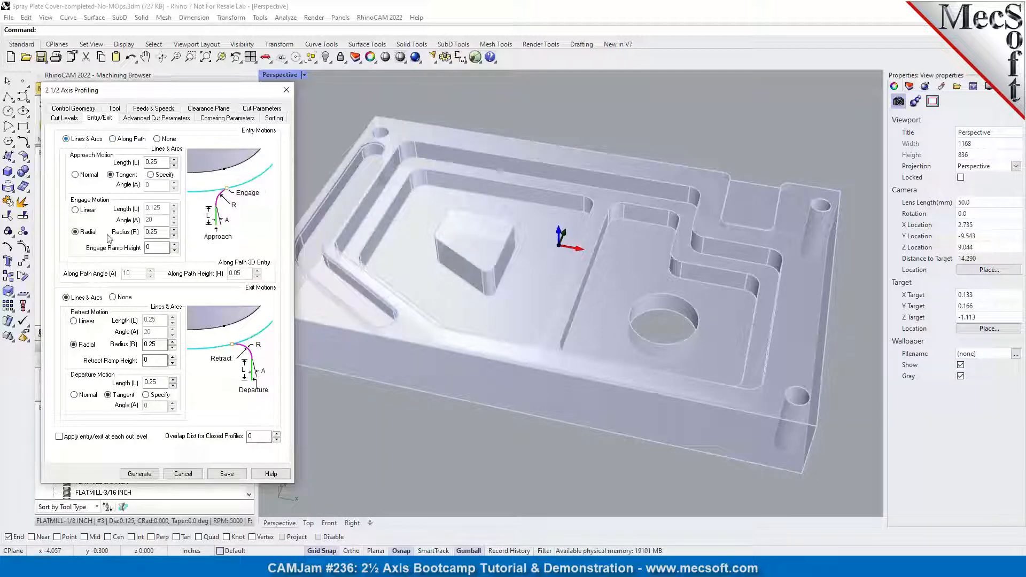
left_click(113, 297)
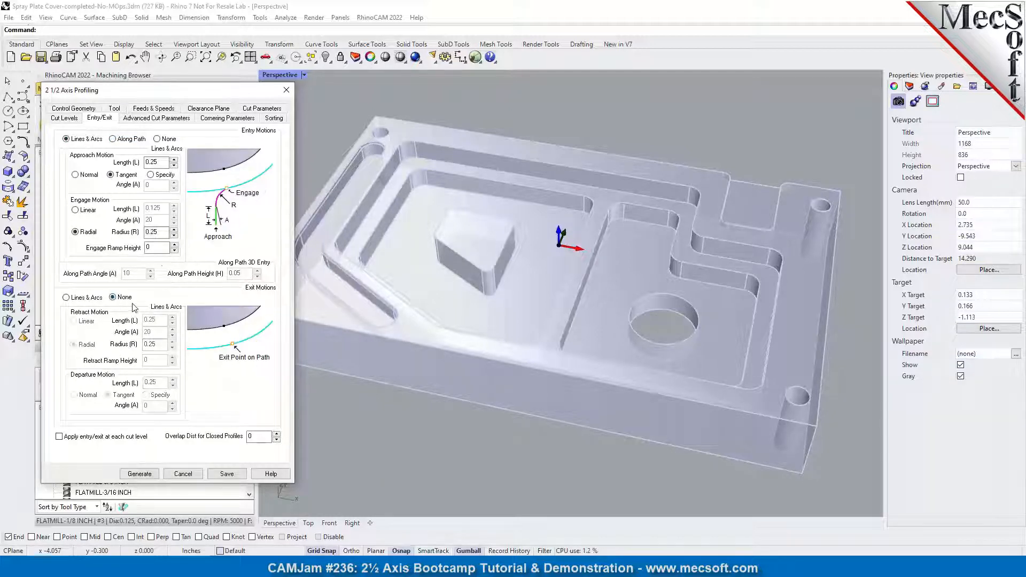
Step: Set the arc fitting tolerance to 0.002, generate the profiling toolpath and inspect it around the part
left_click(156, 118)
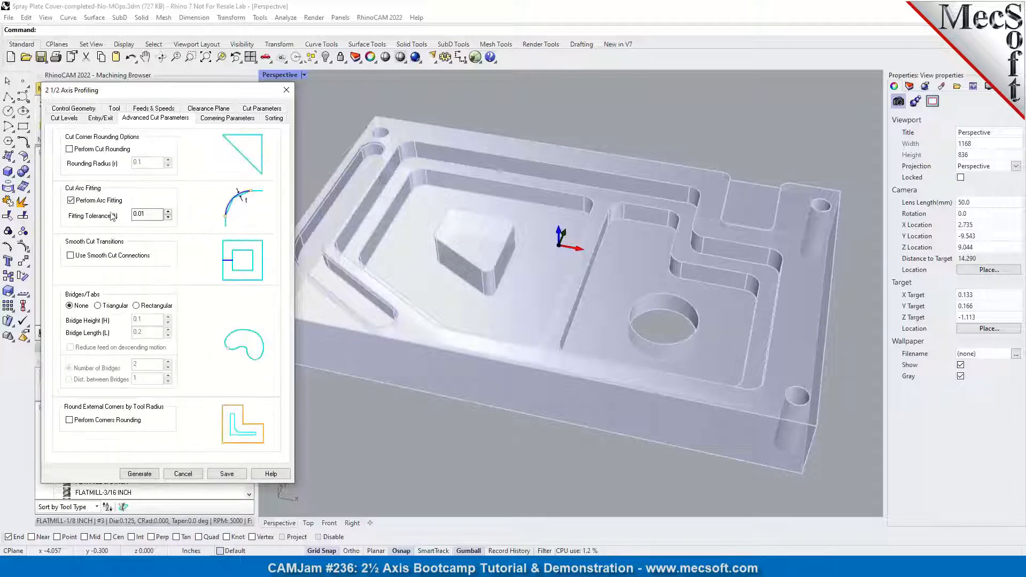
left_click(152, 214)
double_click(152, 214)
type("02")
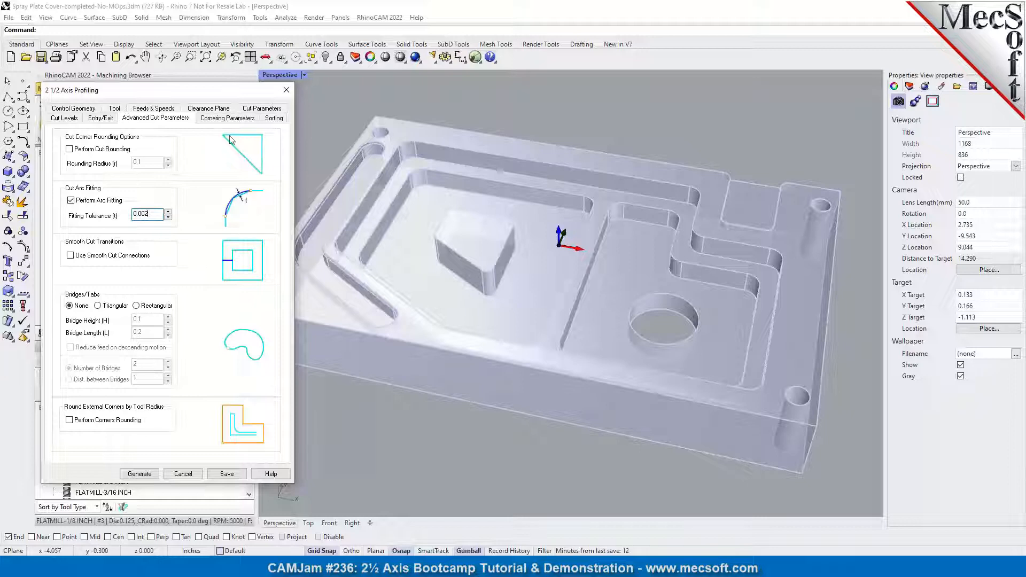
left_click(140, 474)
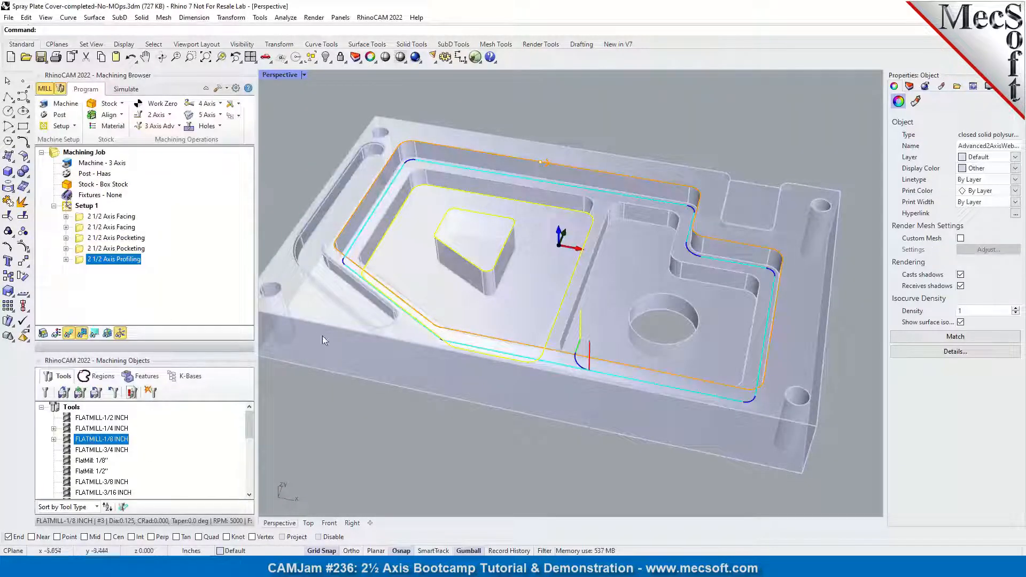
right_click_drag(642, 283, 550, 213)
scroll(550, 216, "down", 4)
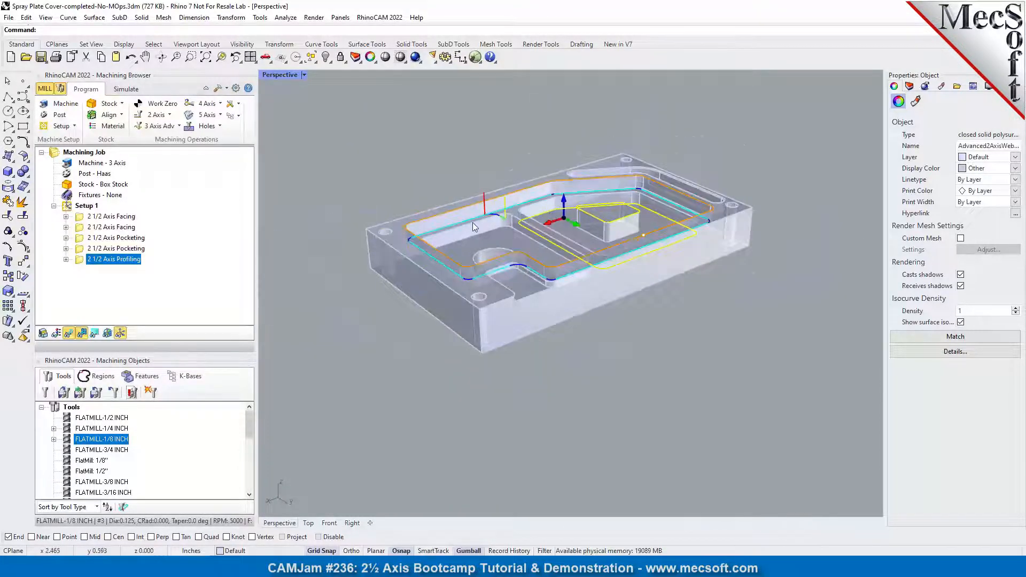
right_click_drag(473, 222, 718, 245)
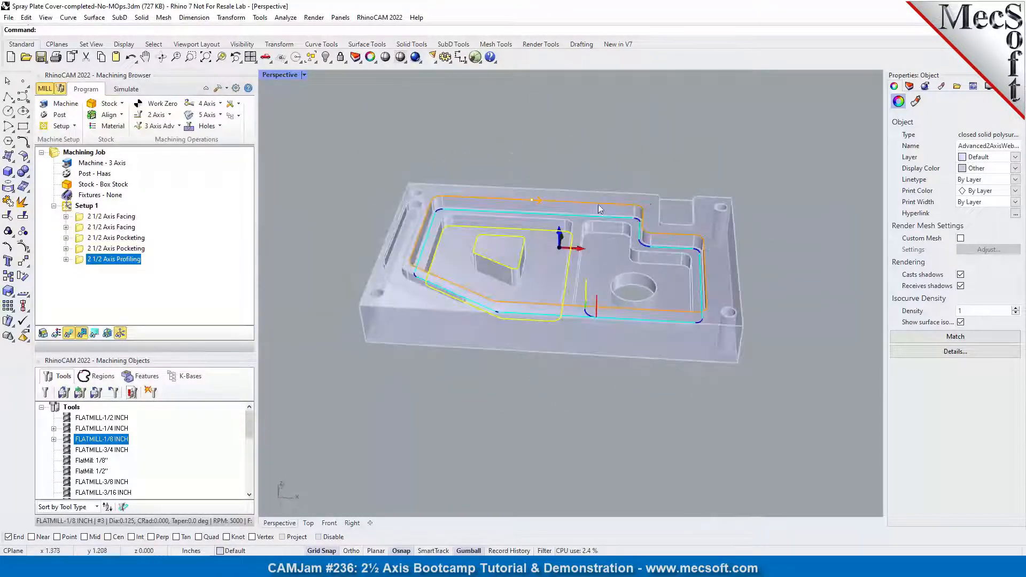
Step: Duplicate the profiling operation and replace the copy's region with the flat area of the recess floor around the island
right_click(138, 273)
left_click(170, 469)
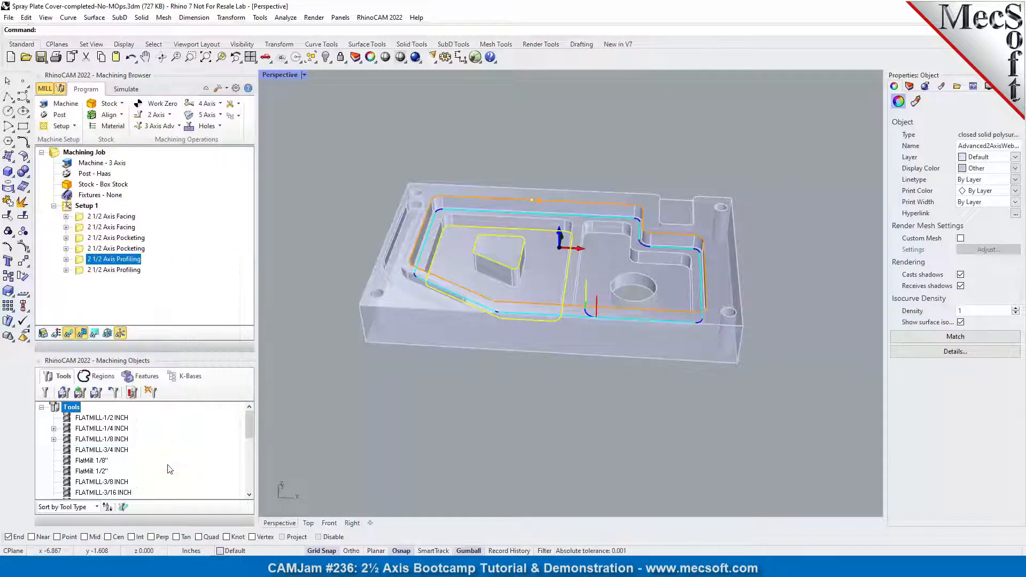
double_click(92, 271)
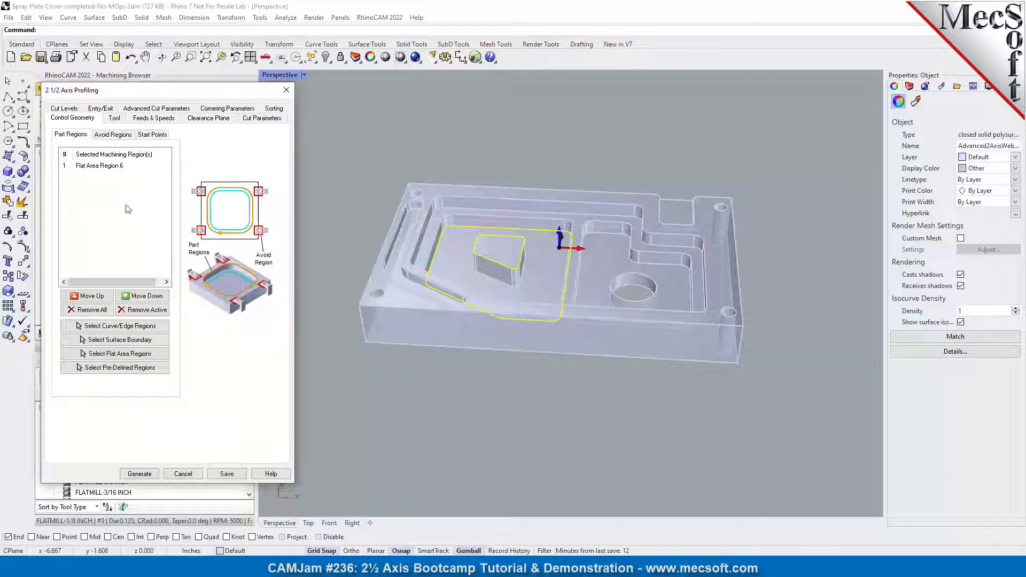
left_click(143, 310)
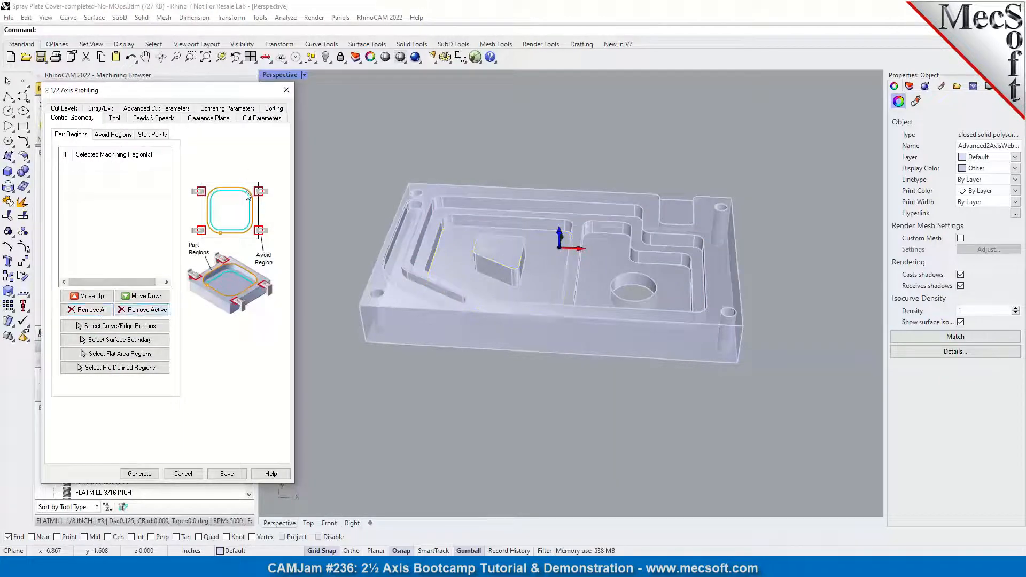
left_click(134, 354)
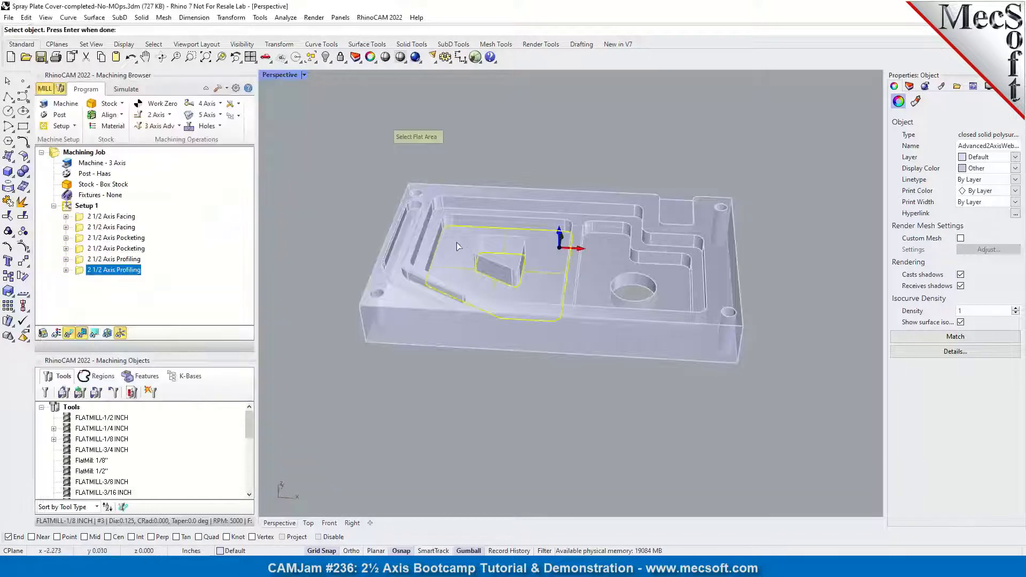
right_click(341, 192)
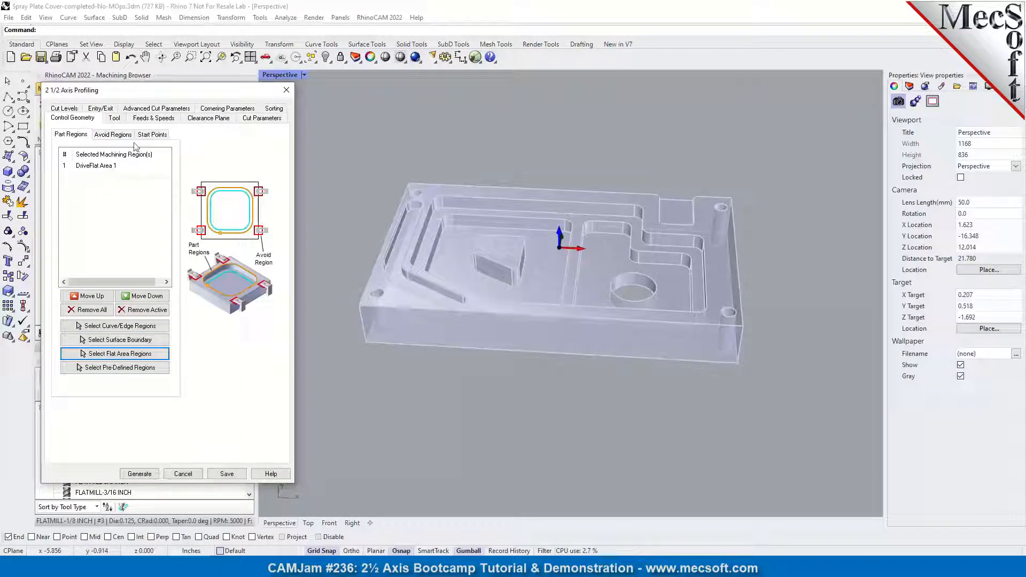
Step: Generate the copied profiling toolpath with the existing tool and cut levels, and inspect its cuts around the island and recess walls
left_click(115, 120)
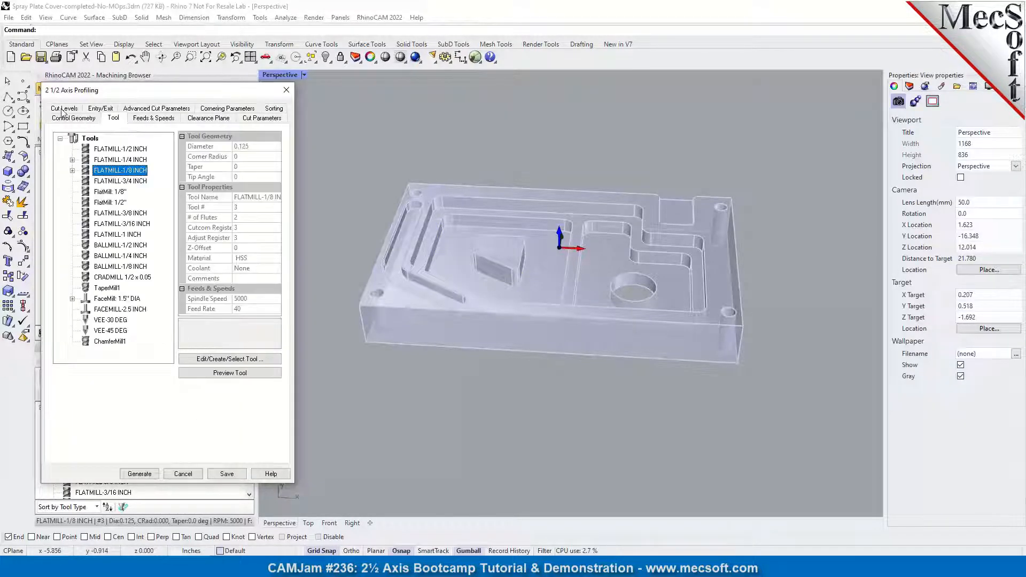
left_click(63, 110)
left_click(140, 473)
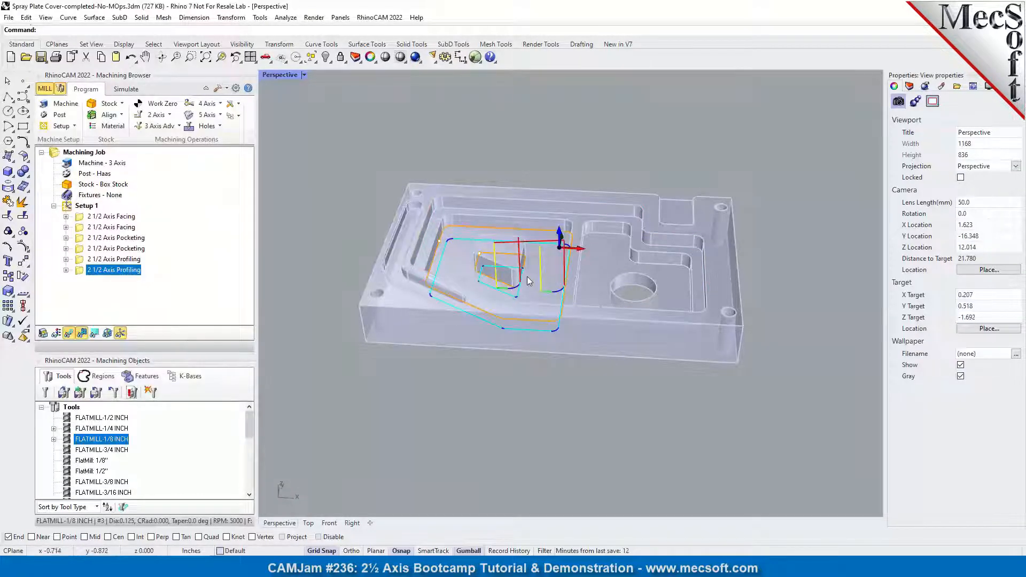
scroll(526, 299, "up", 5)
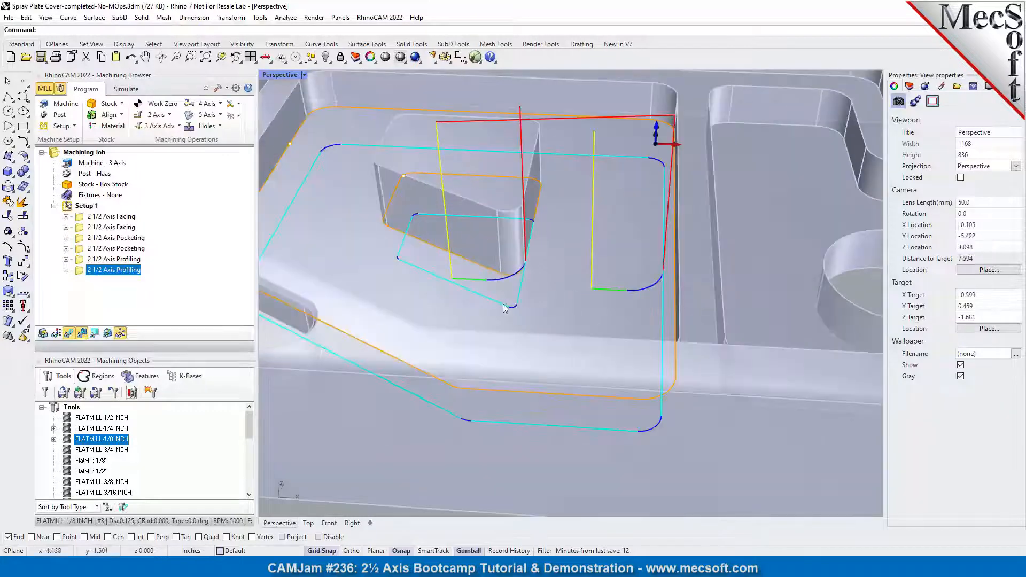
right_click_drag(533, 283, 551, 272)
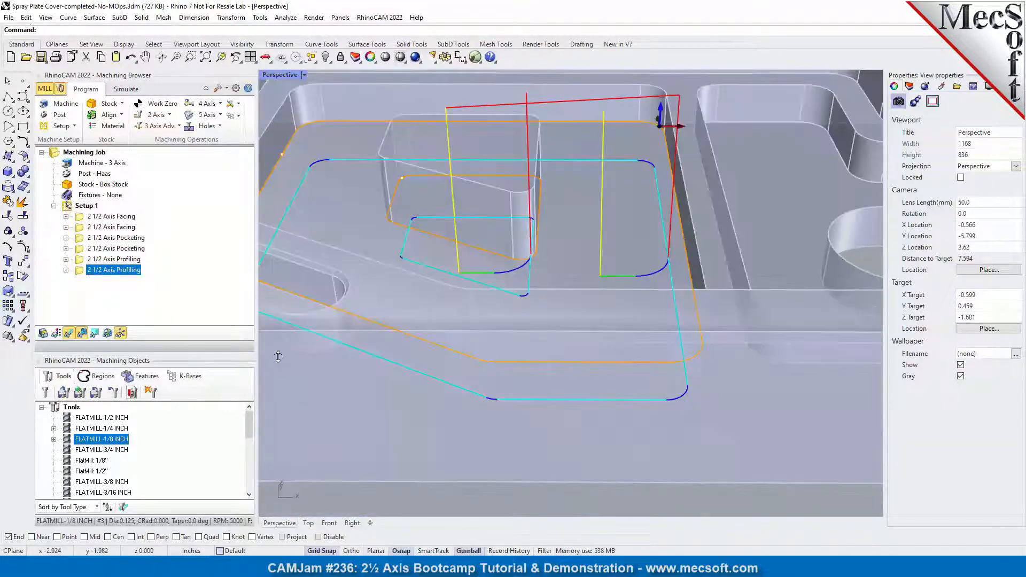
Step: Set the copied profiling operation's cutting side to Determine using 3D Model, regenerate it and check the path around the island
double_click(82, 272)
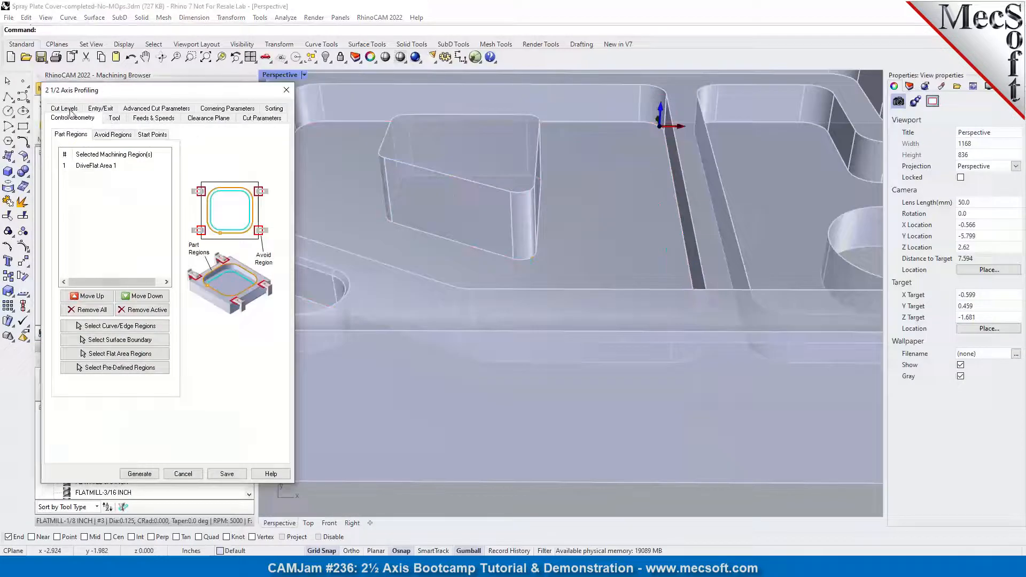
left_click(264, 119)
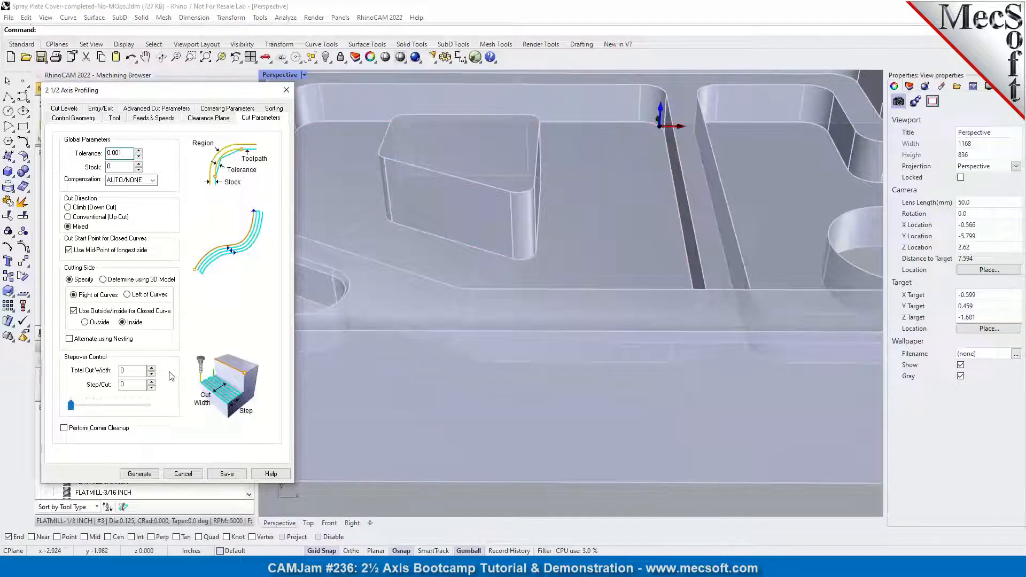
left_click(70, 340)
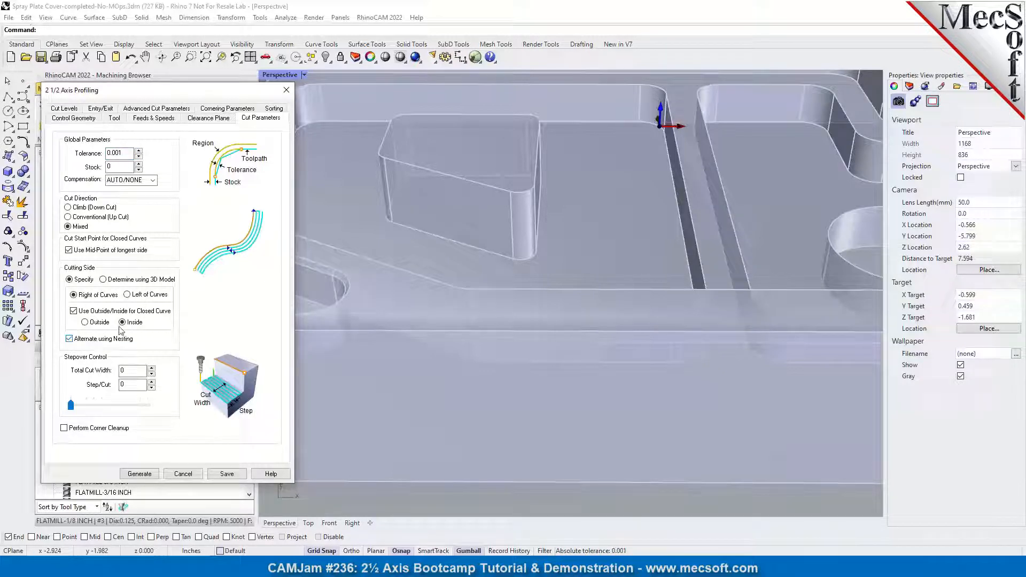
left_click(104, 280)
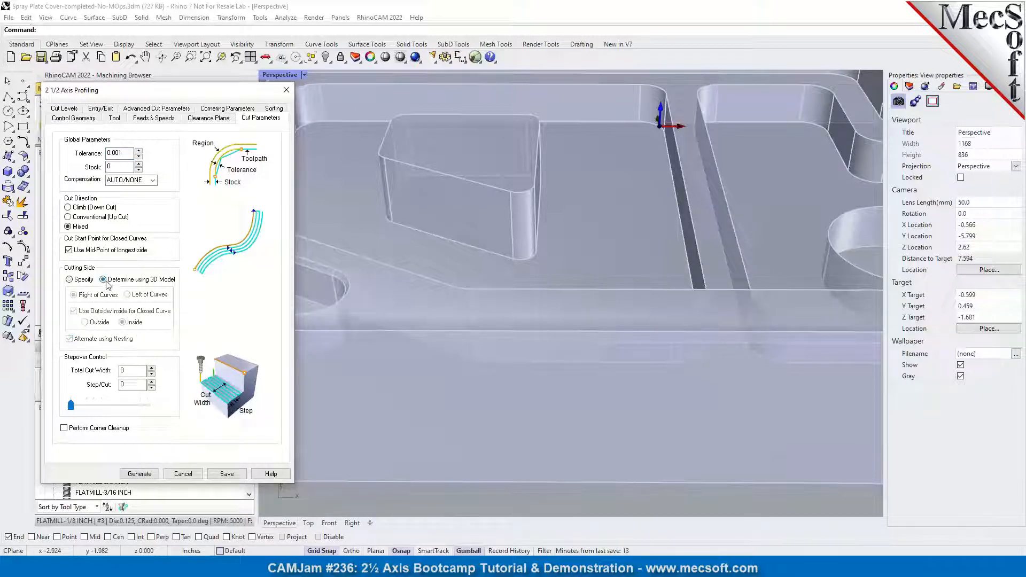
left_click(139, 474)
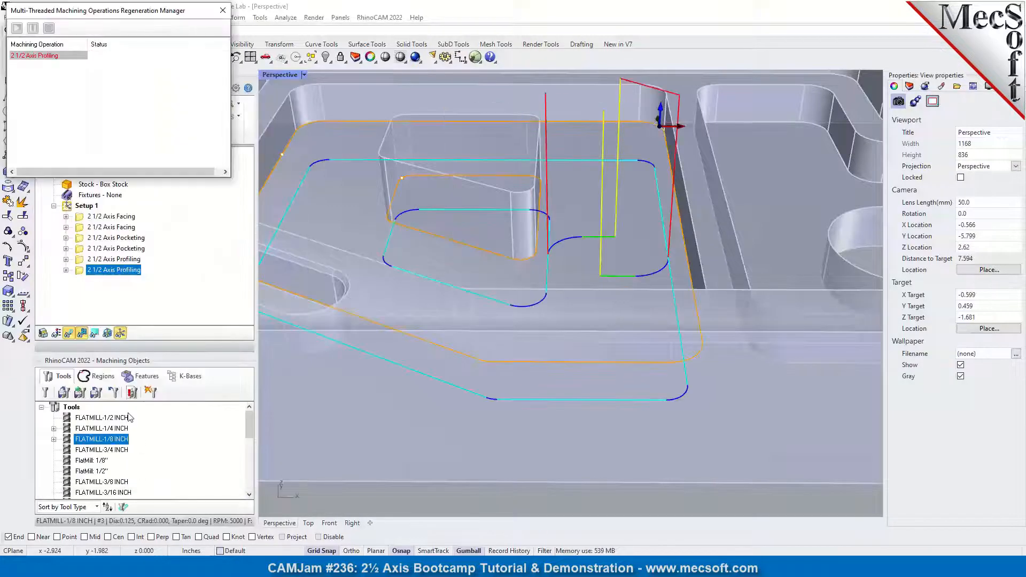
scroll(554, 194, "down", 1)
scroll(538, 202, "down", 6)
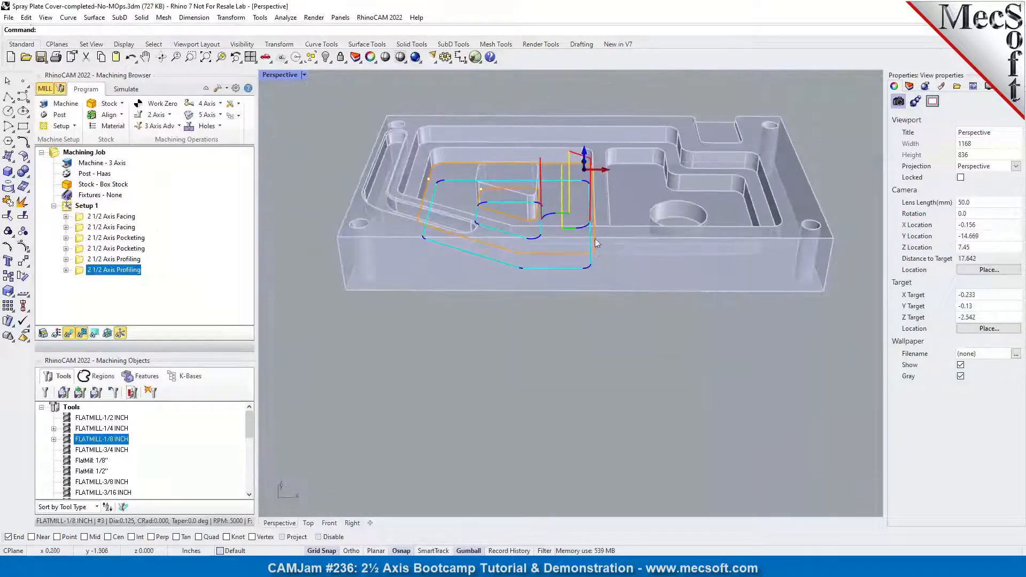
right_click_drag(570, 258, 567, 232)
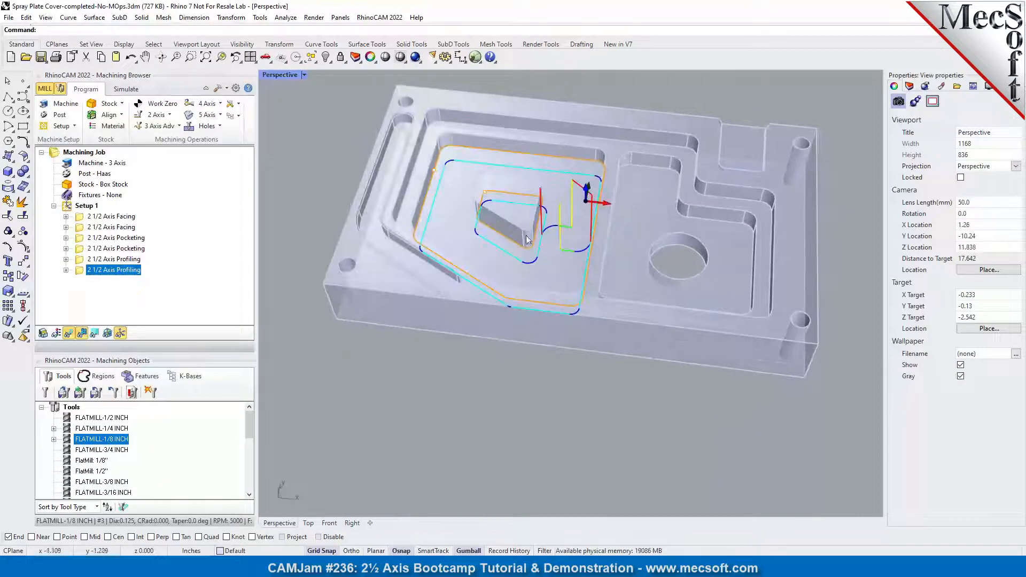
Step: Set the latest profiling operation's entry motion to Along Path with a 10° path angle and regenerate its toolpath
double_click(83, 272)
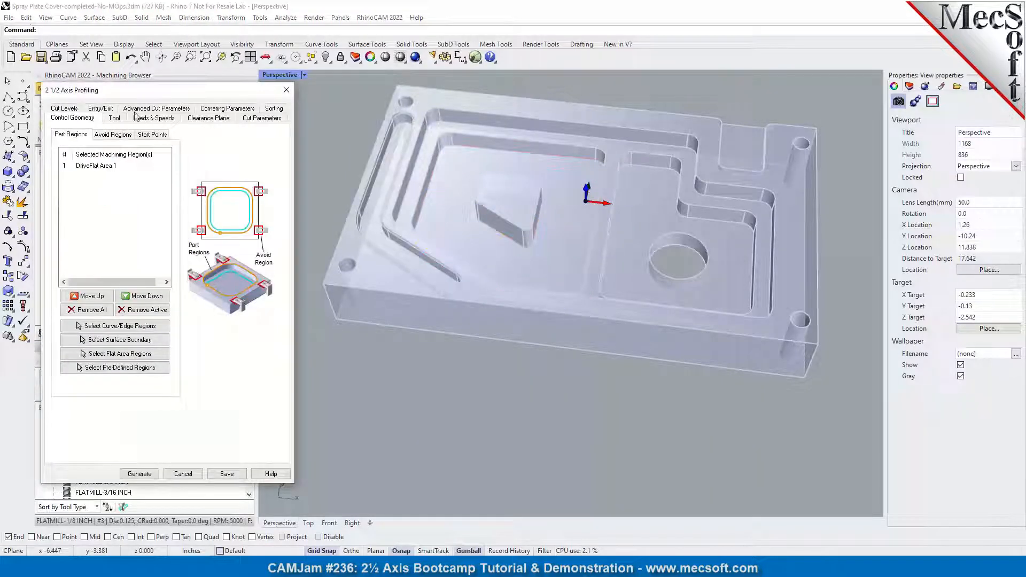
left_click(113, 111)
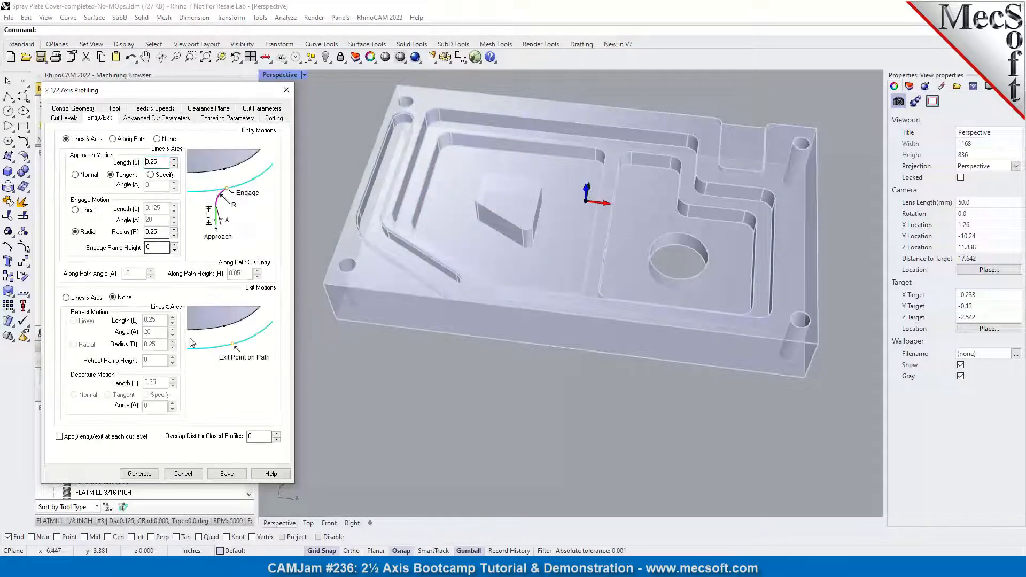
left_click(113, 139)
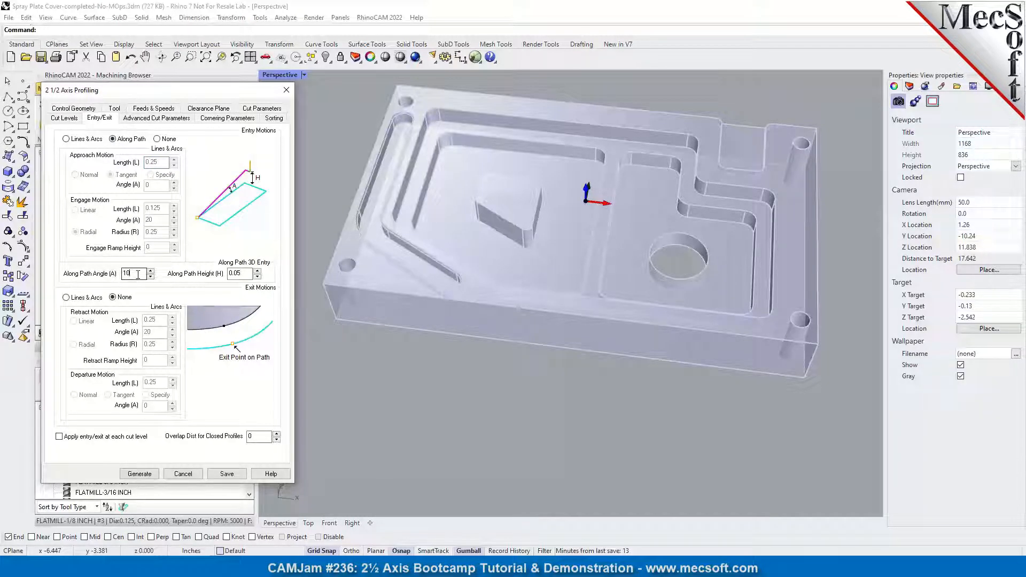
left_click_drag(138, 275, 101, 279)
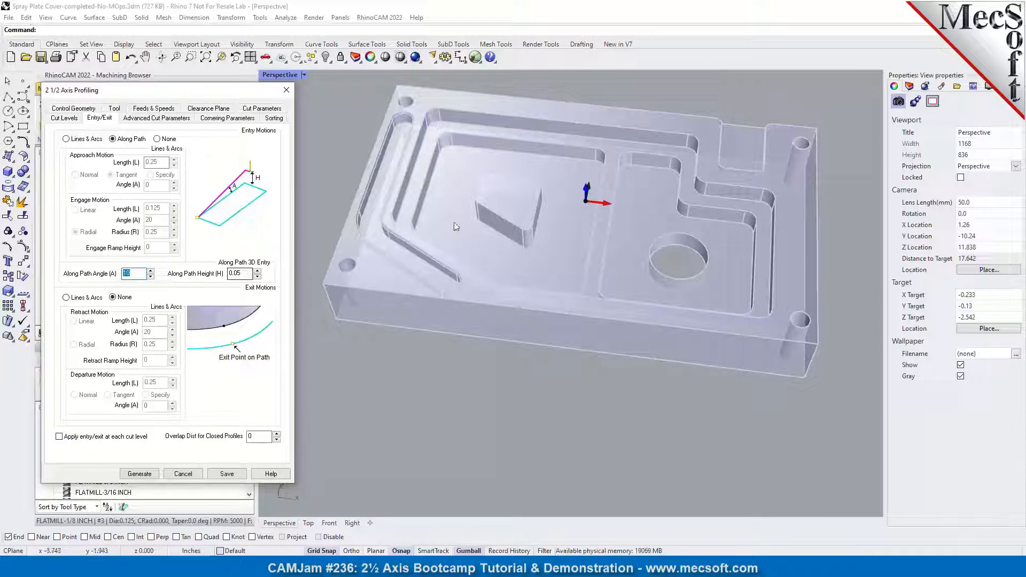
left_click(139, 474)
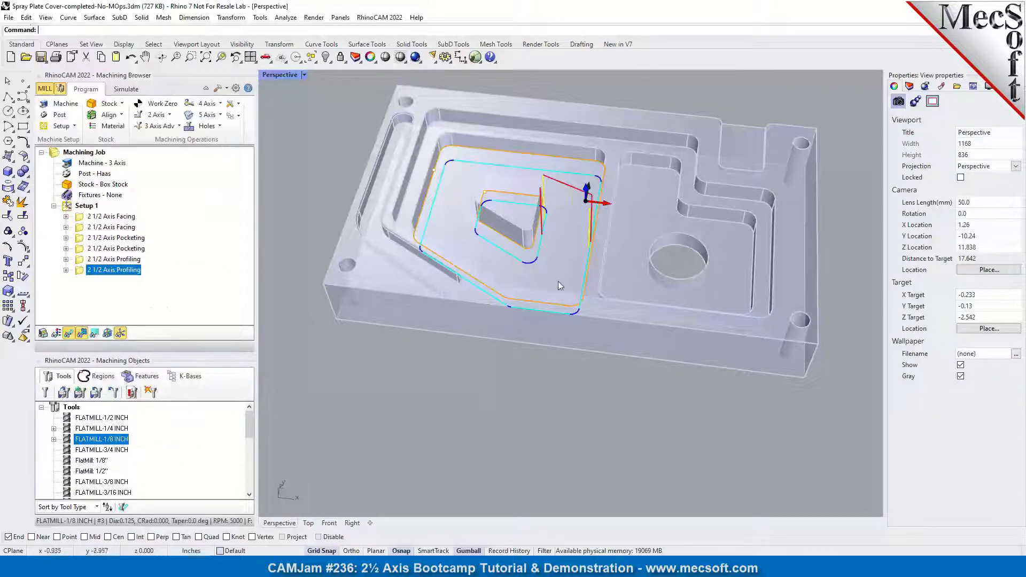
Step: Examine the ramped entry moves of the profiling toolpath in the front and right views
right_click_drag(558, 281, 491, 216)
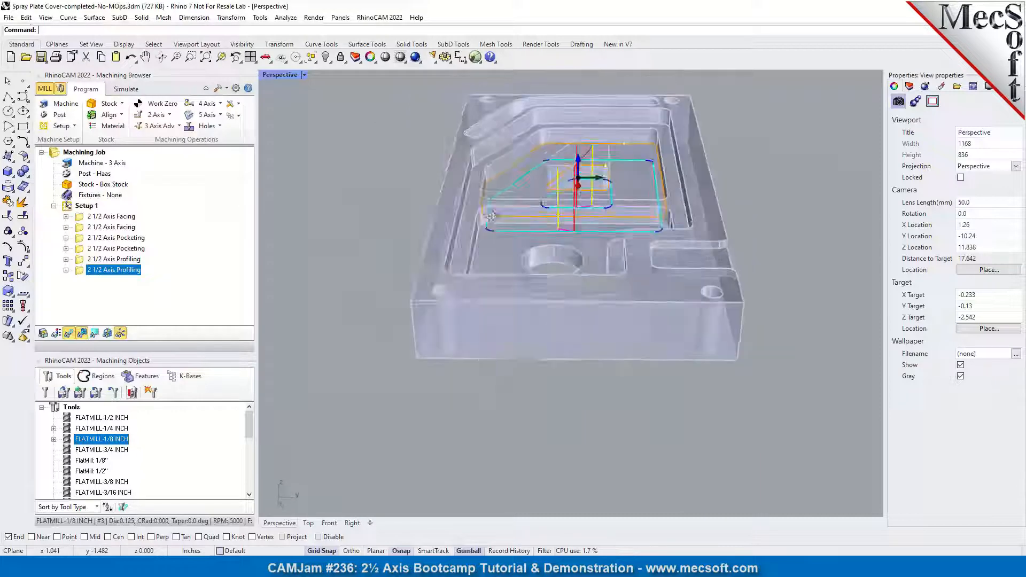
left_click(250, 57)
scroll(537, 416, "down", 8)
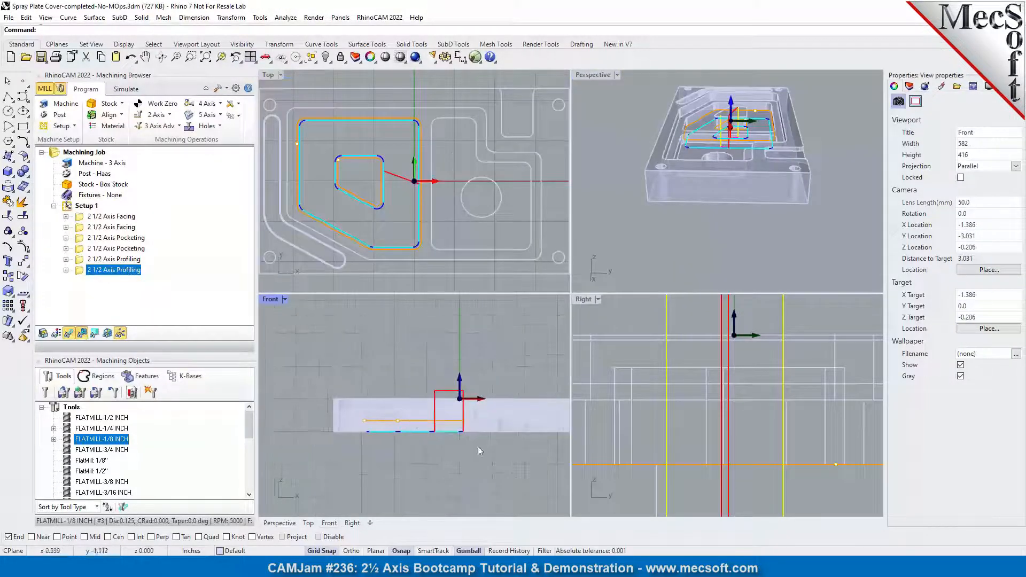
scroll(702, 423, "down", 5)
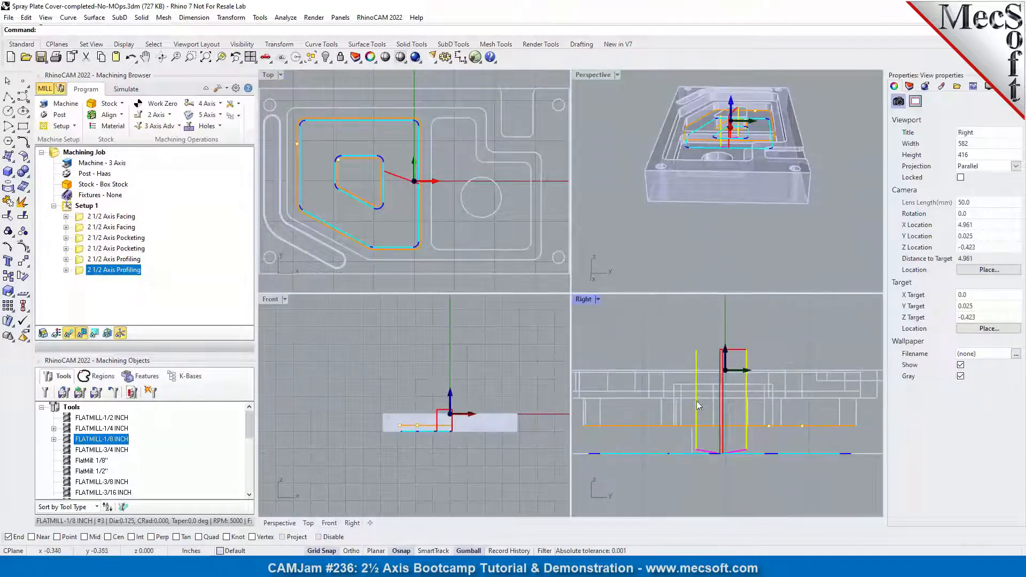
scroll(710, 436, "up", 5)
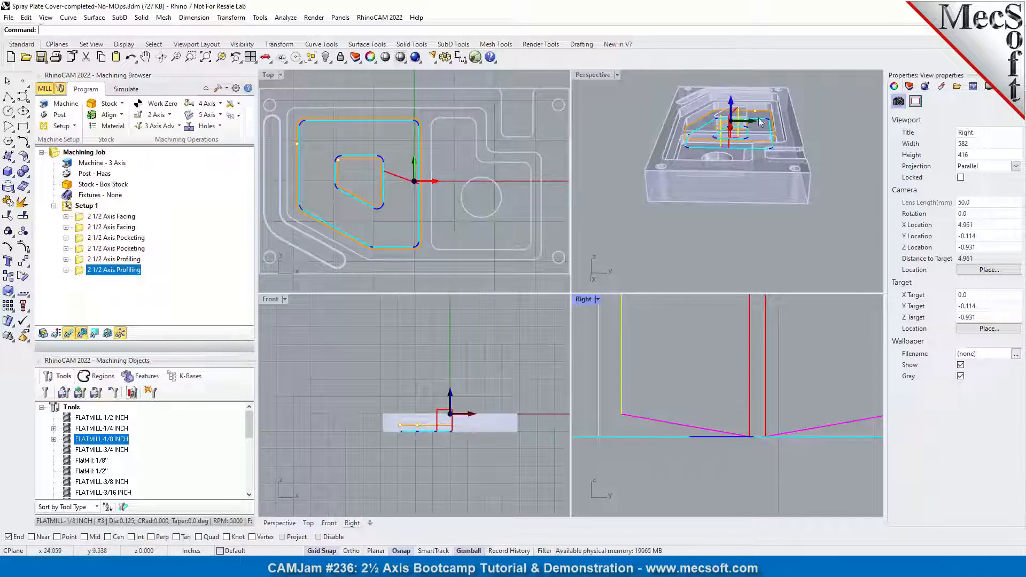
Step: Inspect the along-path entries around the island and recess walls in the enlarged perspective view
double_click(594, 75)
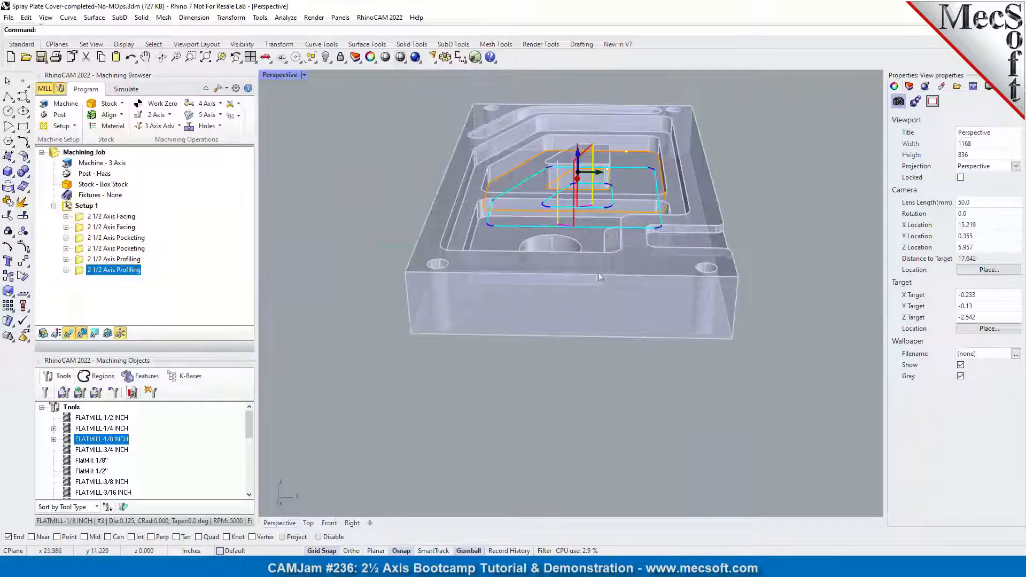
scroll(598, 272, "down", 5)
right_click_drag(551, 307, 679, 355)
scroll(633, 260, "up", 5)
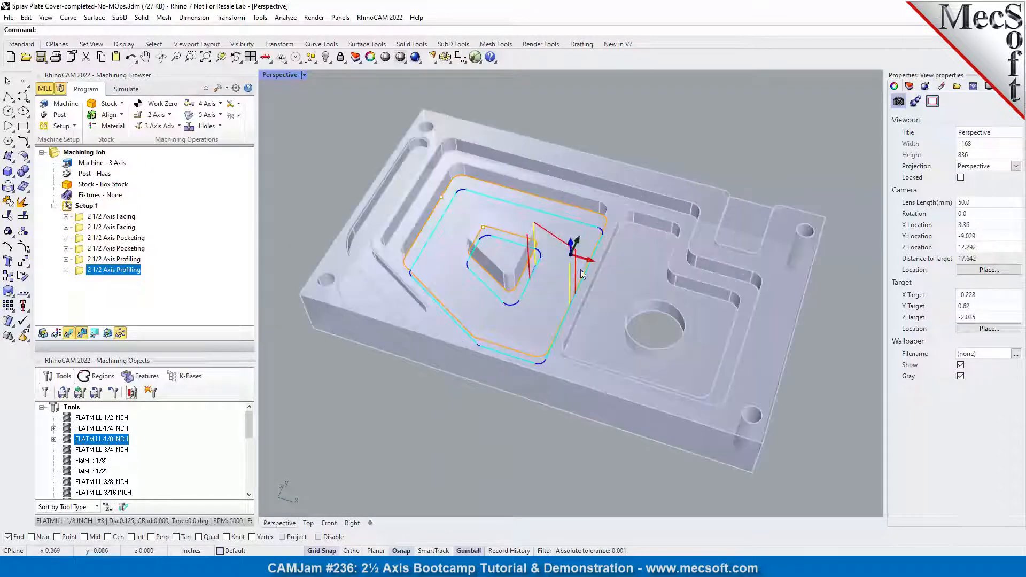
right_click_drag(601, 364, 607, 325)
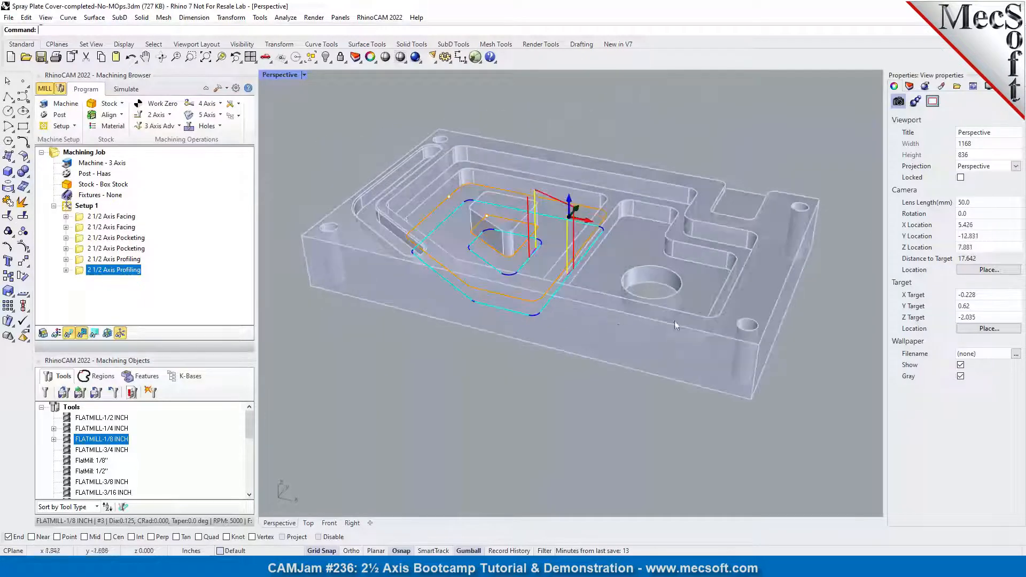
scroll(712, 298, "down", 4)
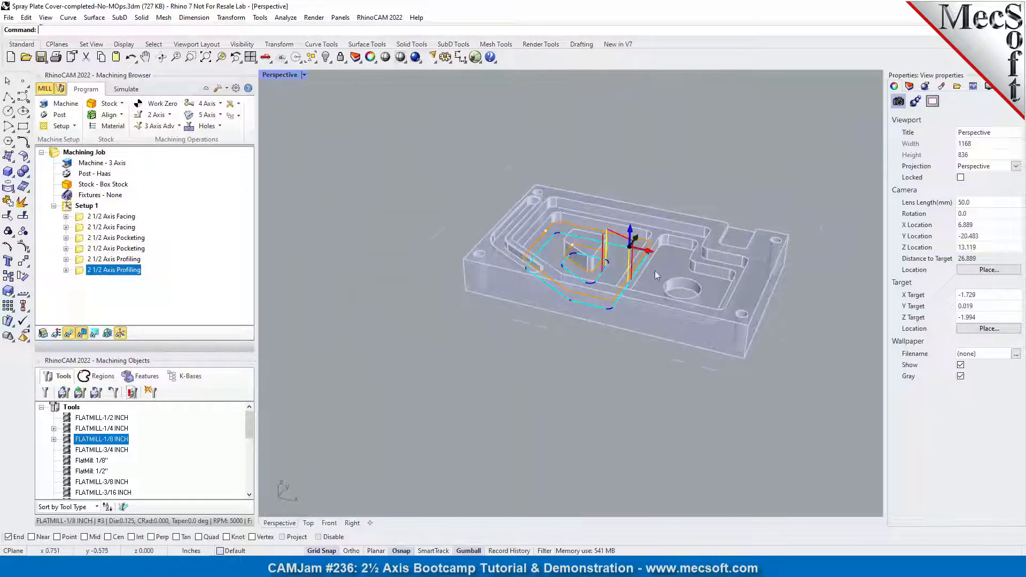
scroll(642, 270, "up", 4)
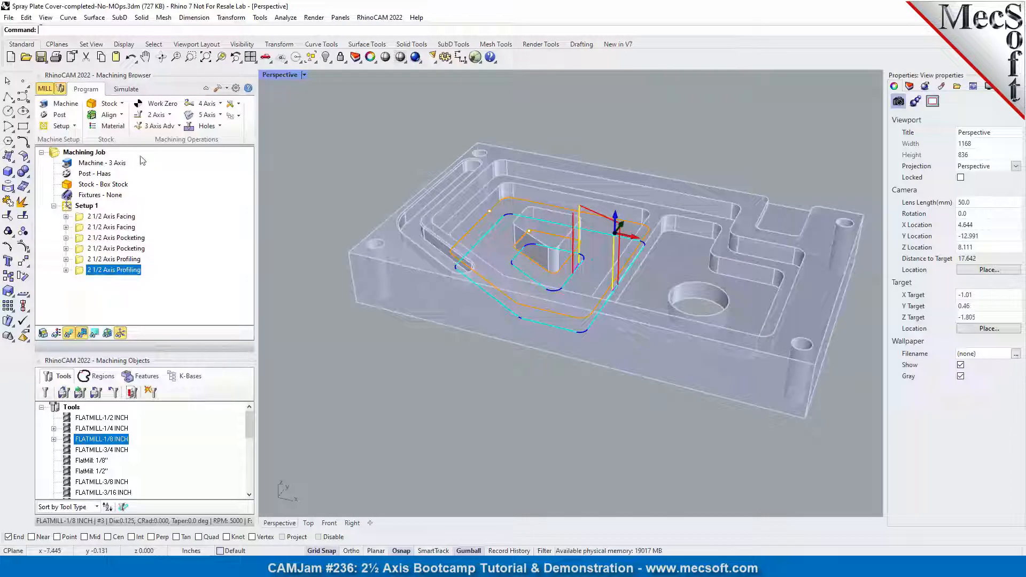
Step: Start a 2½ axis Slotting operation and select the floor of the bent slot near the plate's end as its flat area region
left_click(158, 115)
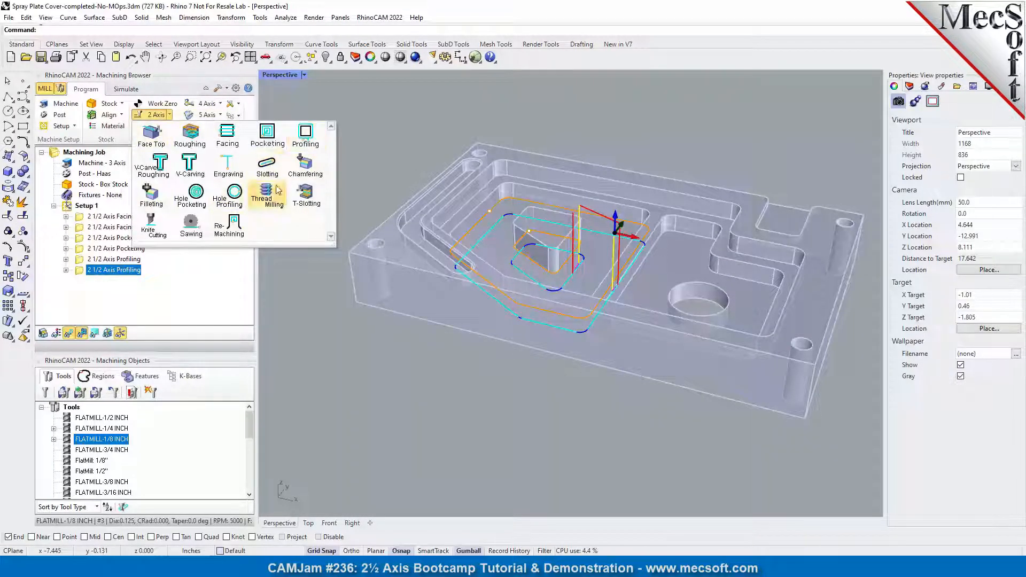
left_click(267, 166)
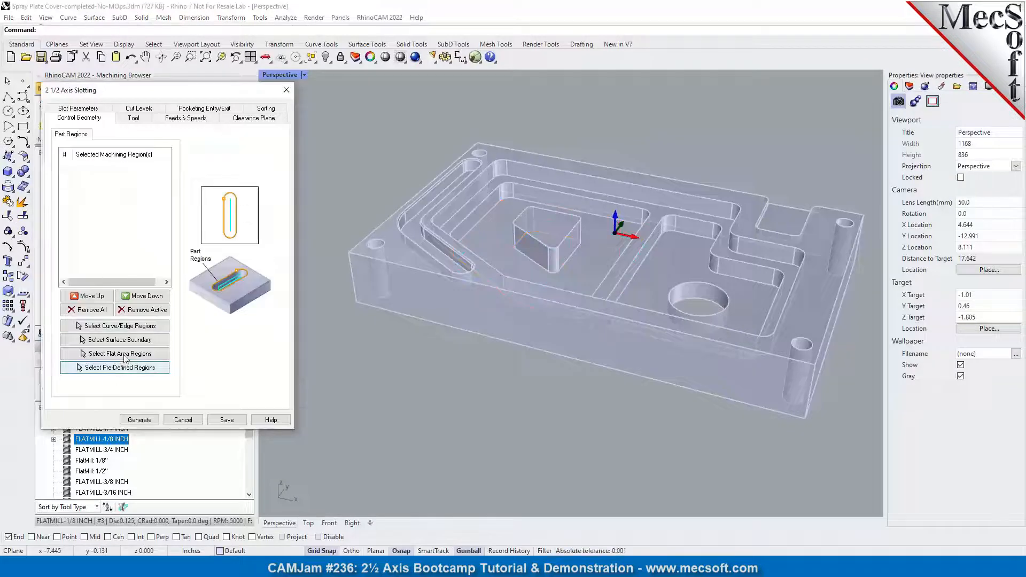
left_click(120, 353)
scroll(409, 219, "up", 3)
scroll(409, 223, "up", 2)
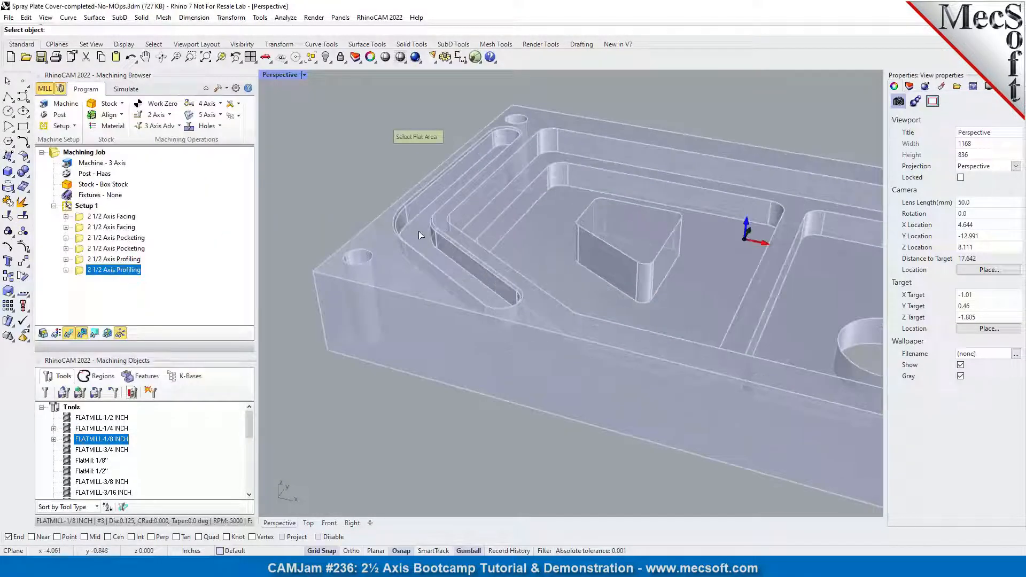
left_click(419, 231)
key("Return")
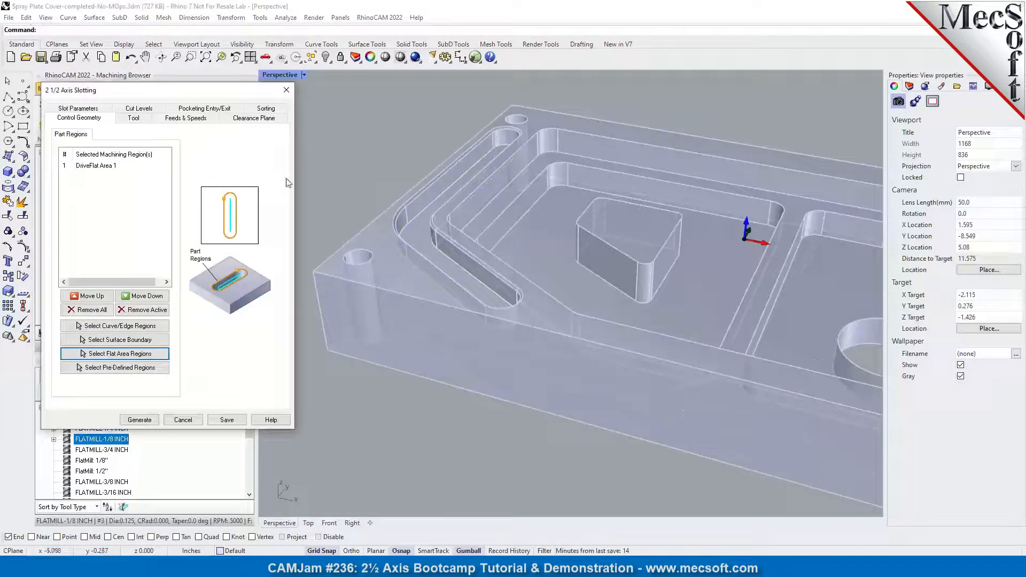
Step: Assign the FLATMILL-1/4 INCH tool to the slotting operation and review its slot parameters, keeping the 0.001 tolerance
left_click(143, 119)
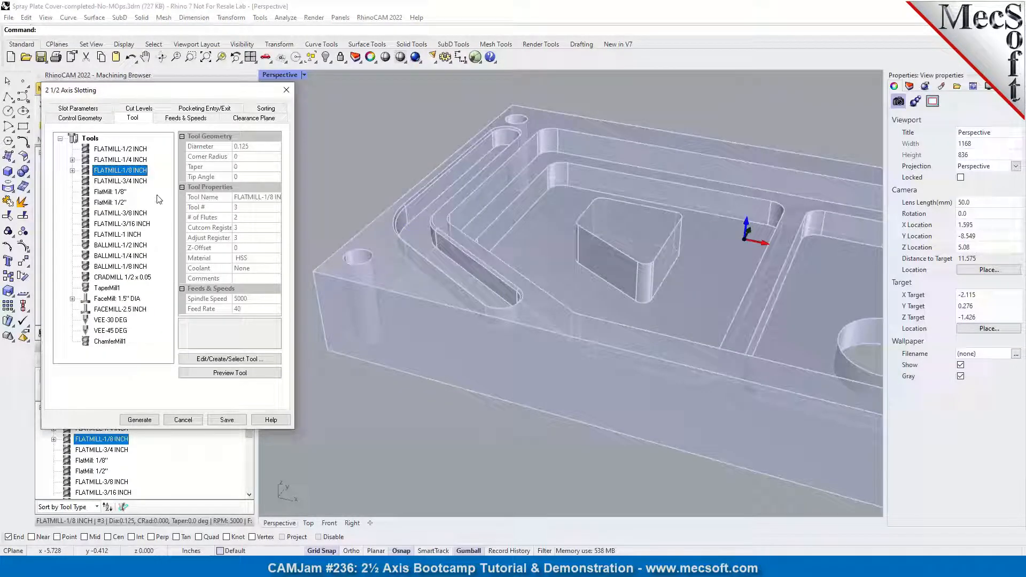
left_click(138, 161)
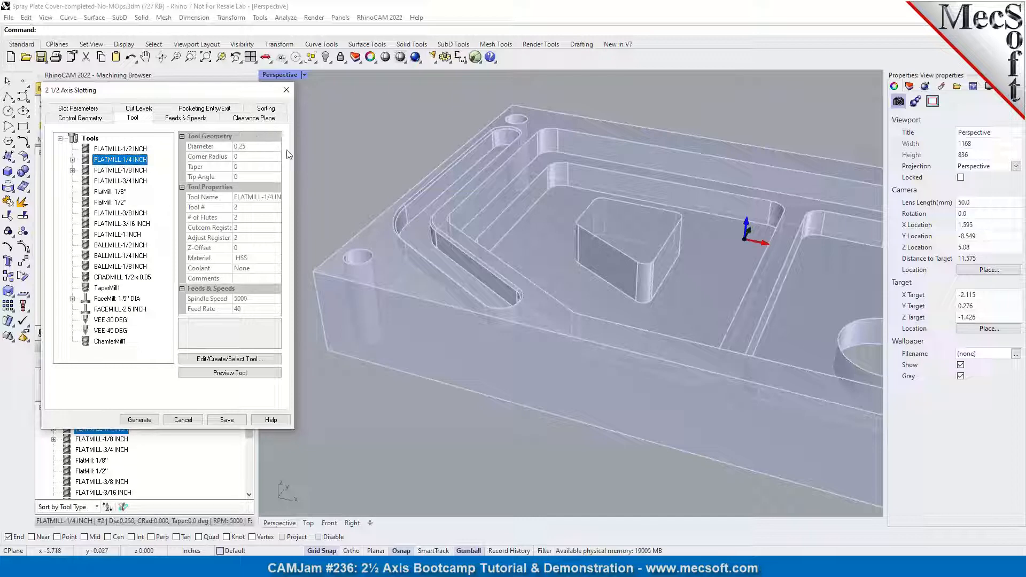
left_click(74, 109)
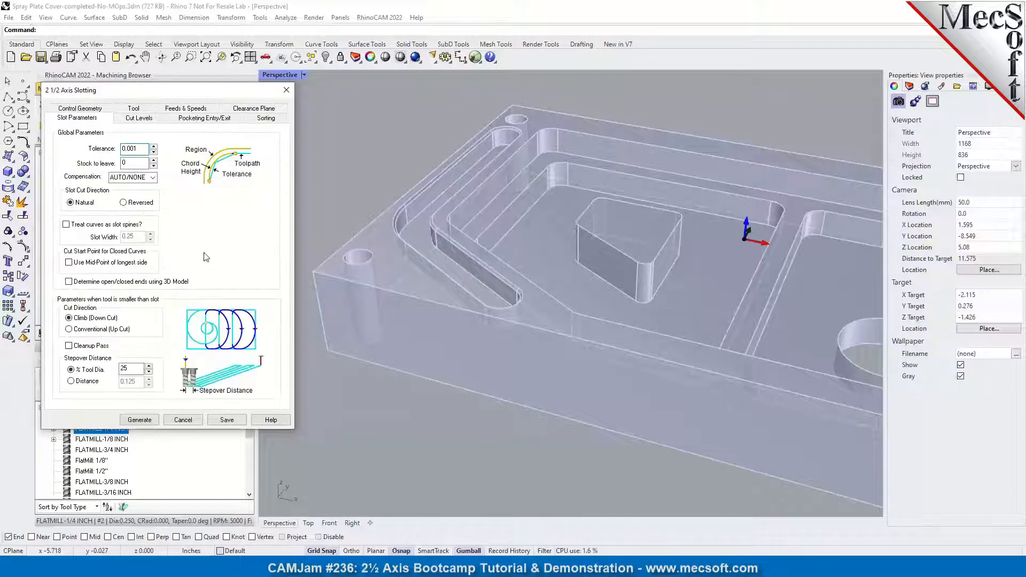
double_click(142, 149)
key("Tab")
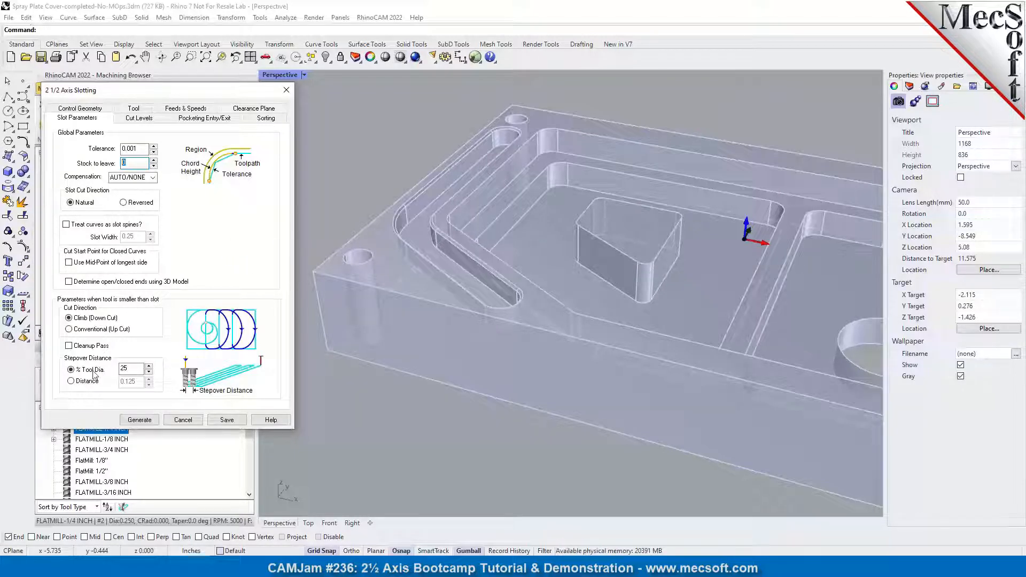
Step: Locate the slot's cut geometry At Bottom, pick the 0.25 total cut depth from the model, and set the rough depth per cut to 0.125
left_click(140, 118)
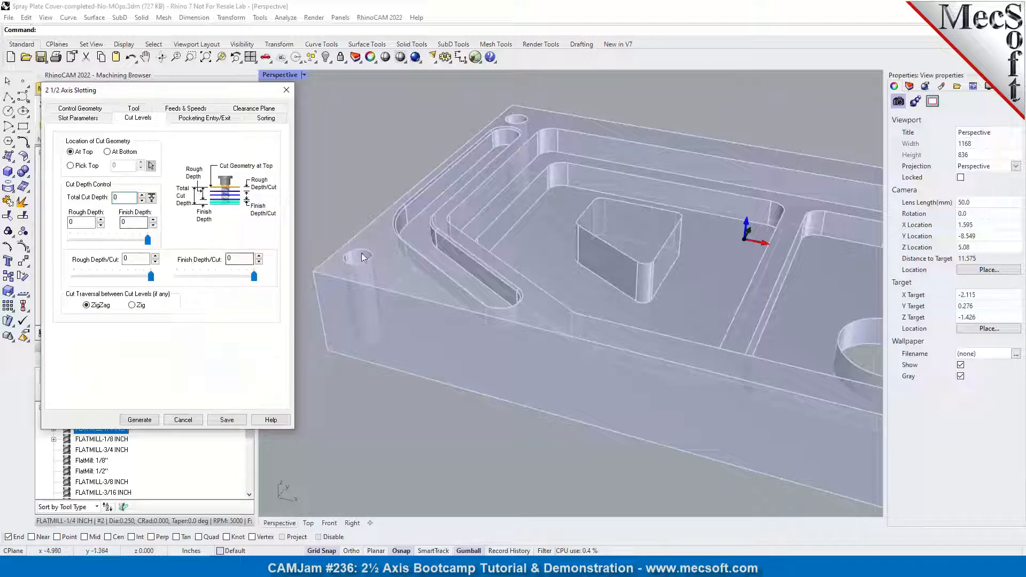
scroll(431, 229, "up", 3)
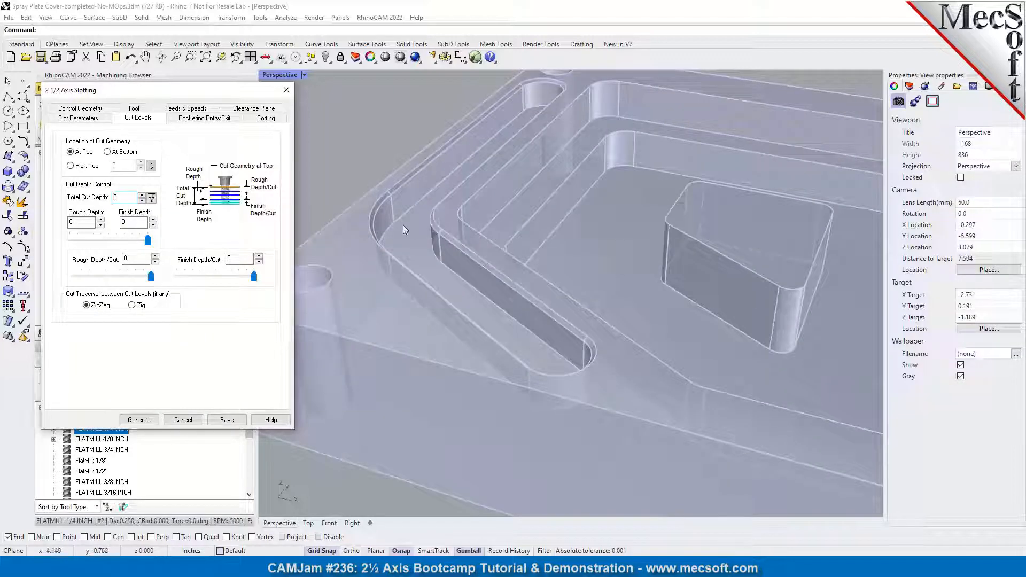
left_click(107, 152)
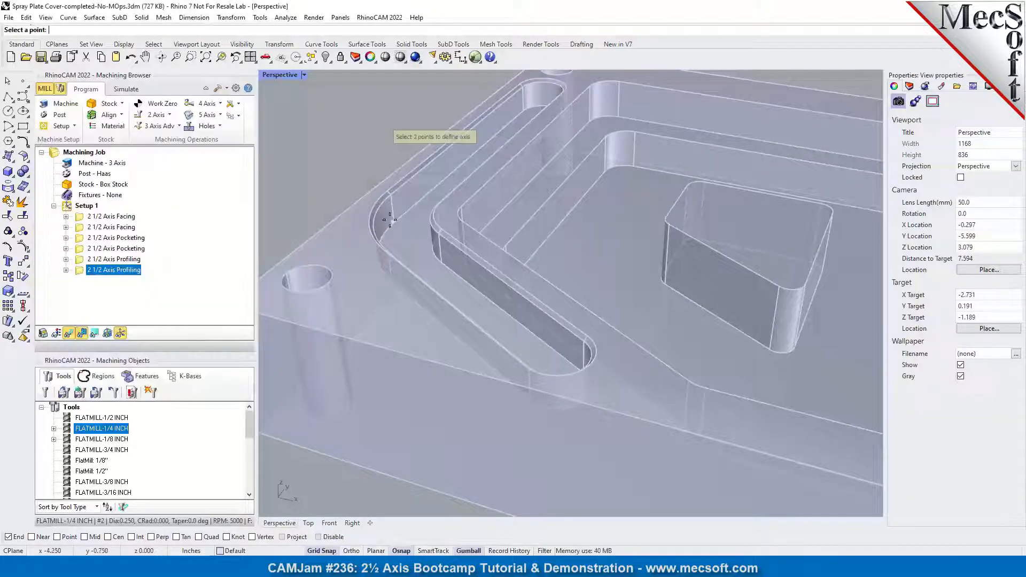
scroll(398, 207, "up", 5)
scroll(399, 206, "up", 2)
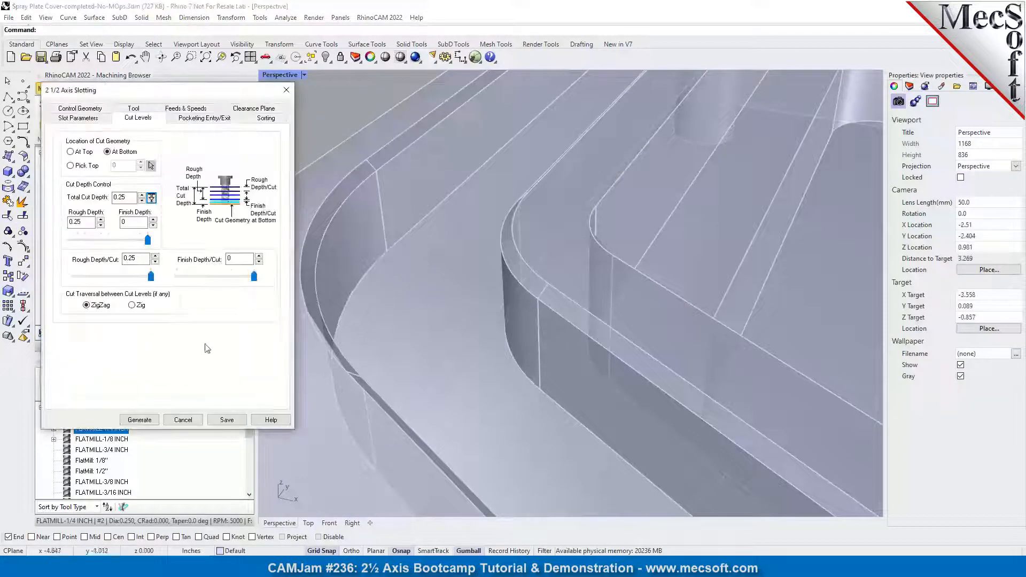
left_click_drag(140, 259, 89, 263)
type("0")
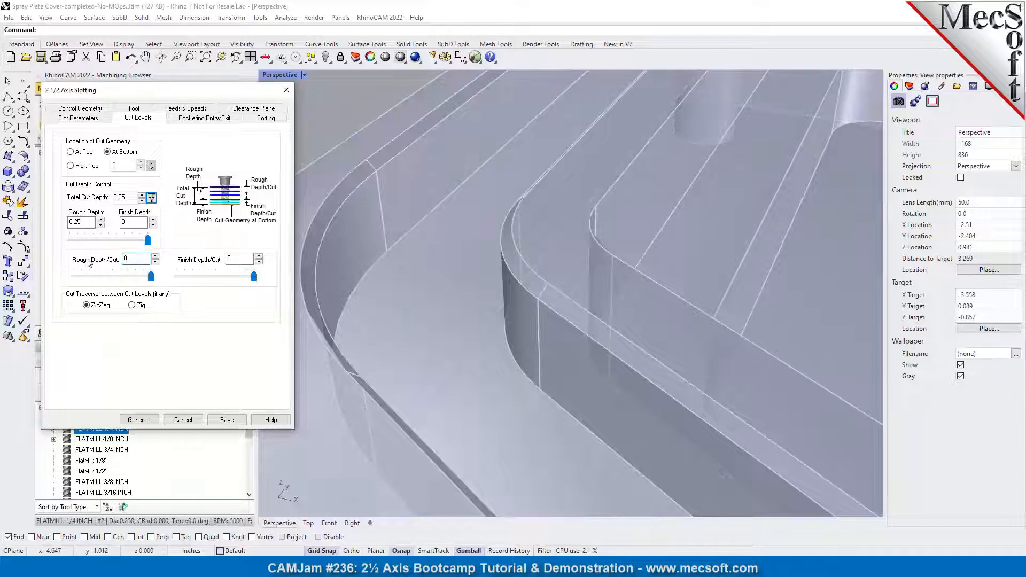
type(".125")
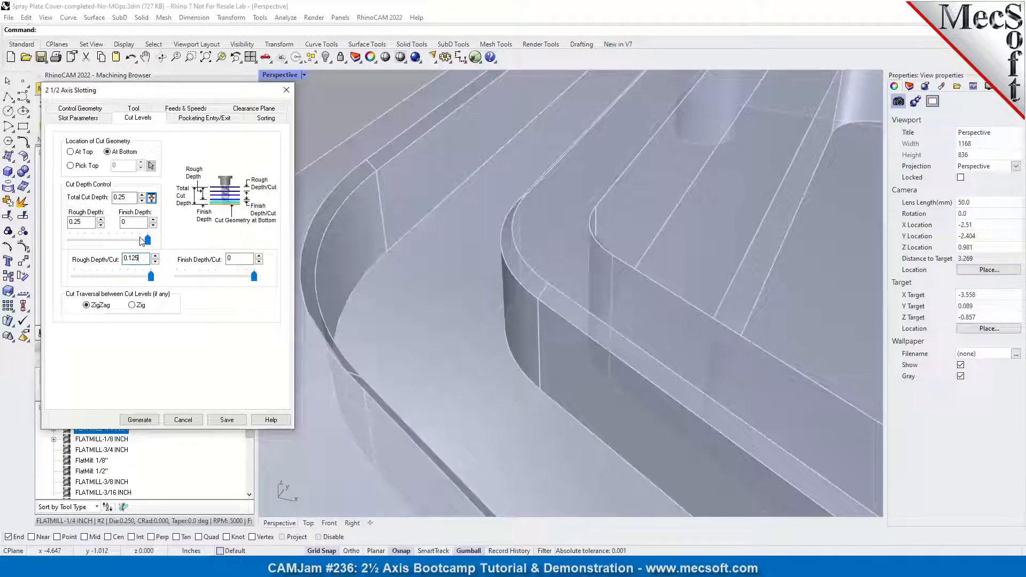
Step: Generate the slotting toolpath with the existing entry and exit settings, and inspect its looping cuts along the bent slot
left_click(208, 118)
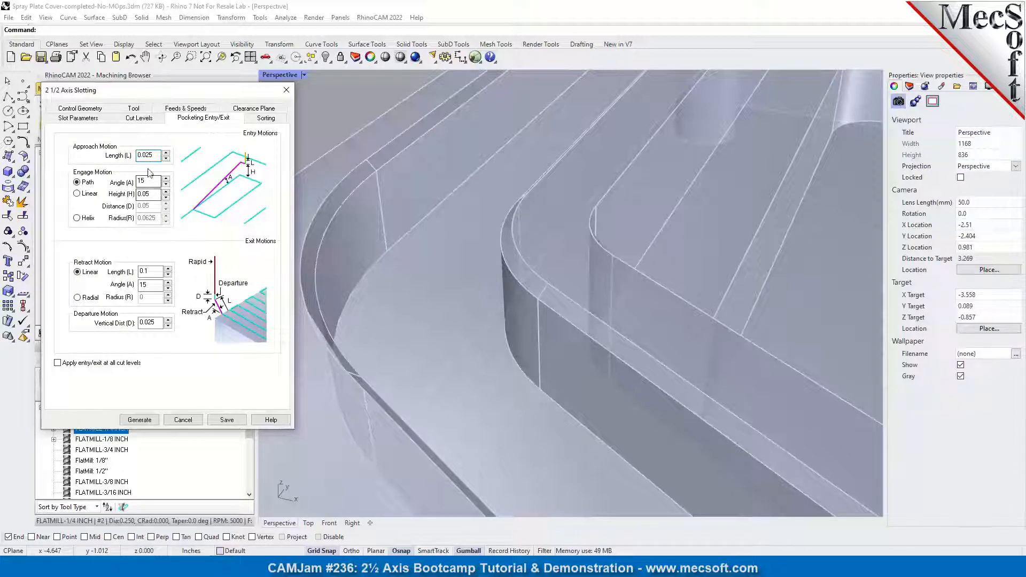
left_click(139, 420)
right_click_drag(380, 225, 372, 233)
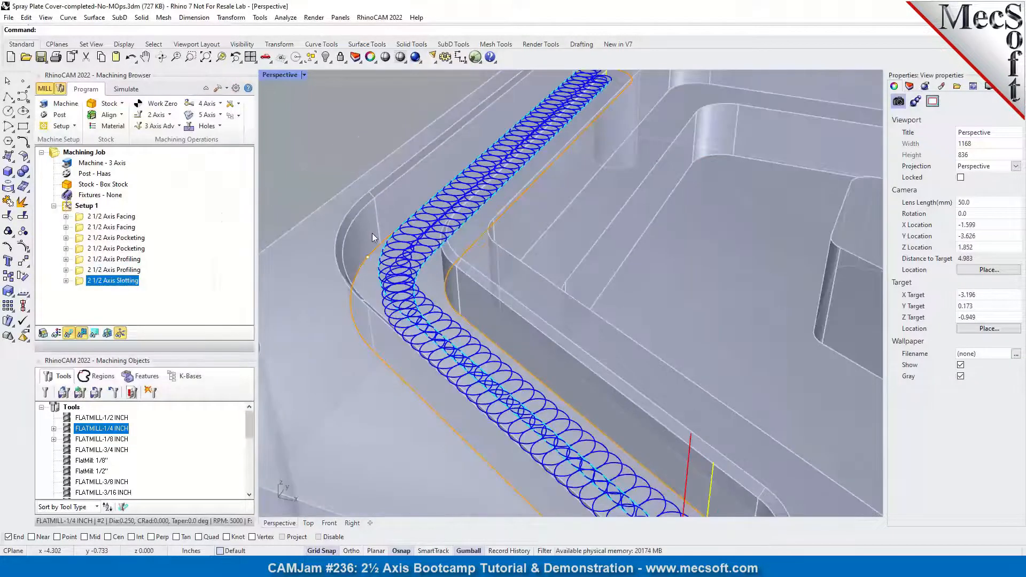
scroll(358, 229, "down", 6)
right_click_drag(527, 318, 492, 319)
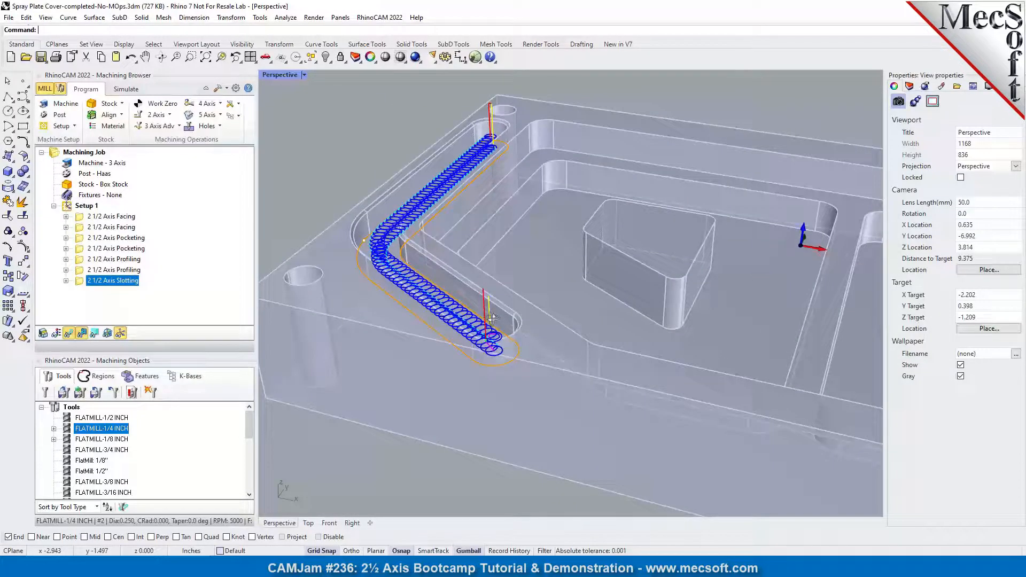
scroll(492, 318, "up", 4)
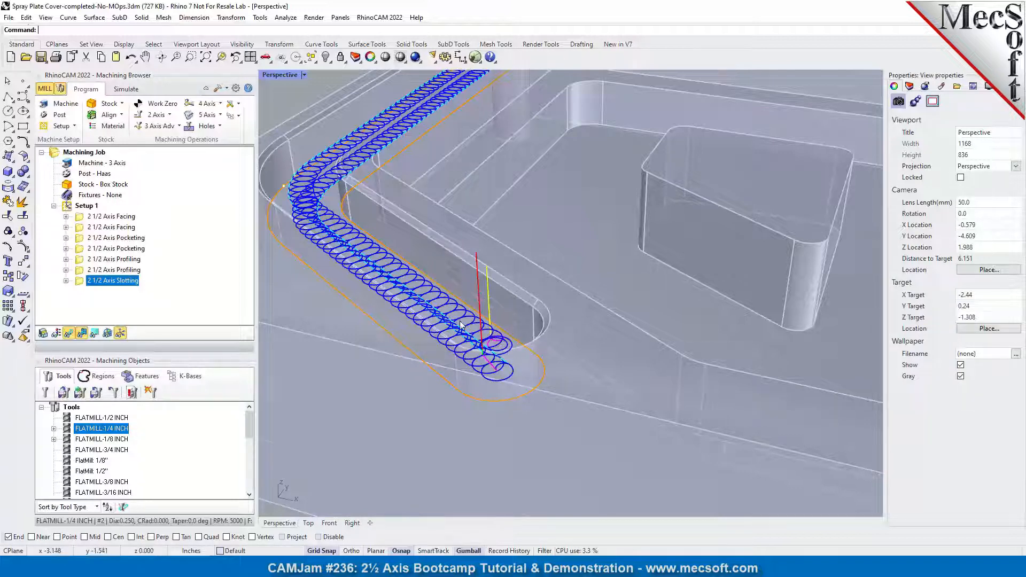
scroll(460, 325, "down", 3)
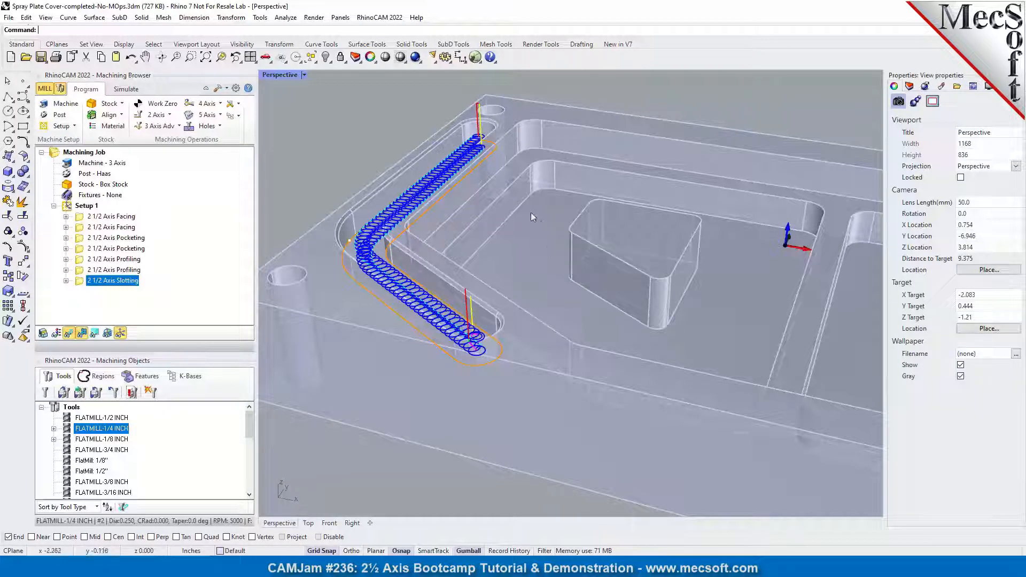
scroll(350, 215, "up", 5)
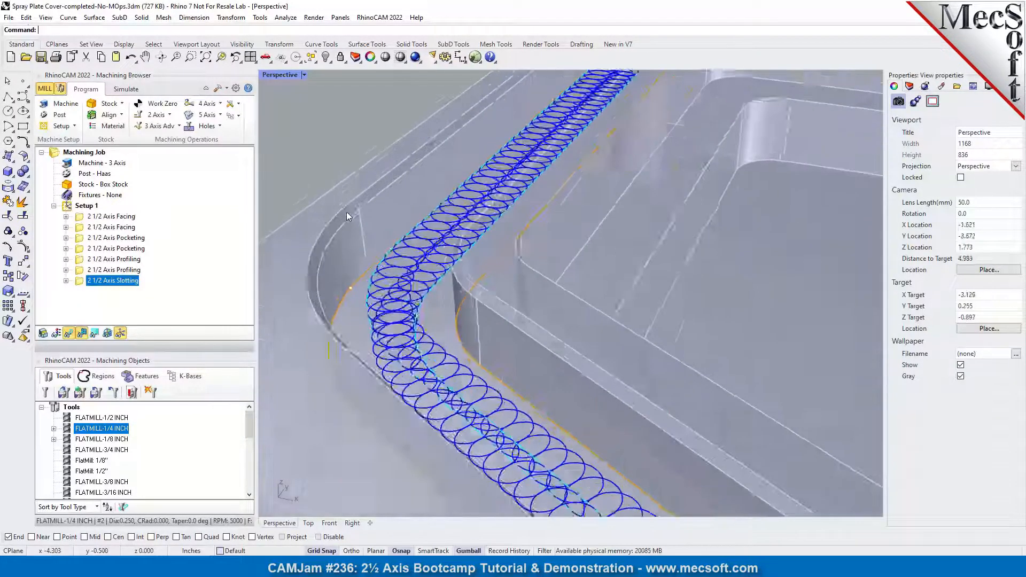
scroll(347, 213, "up", 3)
scroll(378, 223, "down", 8)
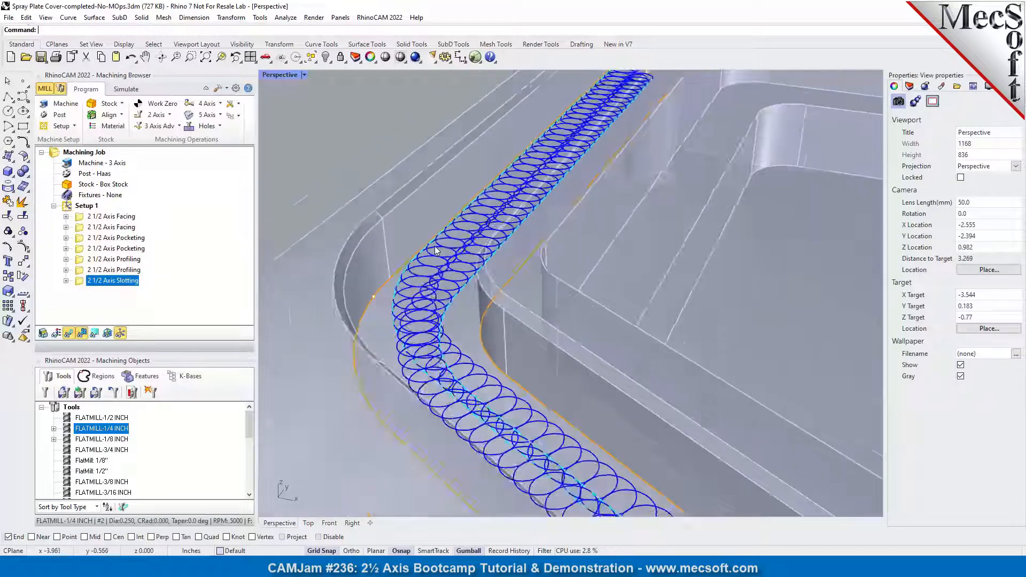
Step: Start a 2½ axis Chamfering operation and select the eight connected edges around the bent slot's inner rim as its curve/edge regions
mouse_move(463, 315)
right_mouse_down()
mouse_move(500, 258)
mouse_move(463, 288)
mouse_move(472, 299)
right_mouse_up()
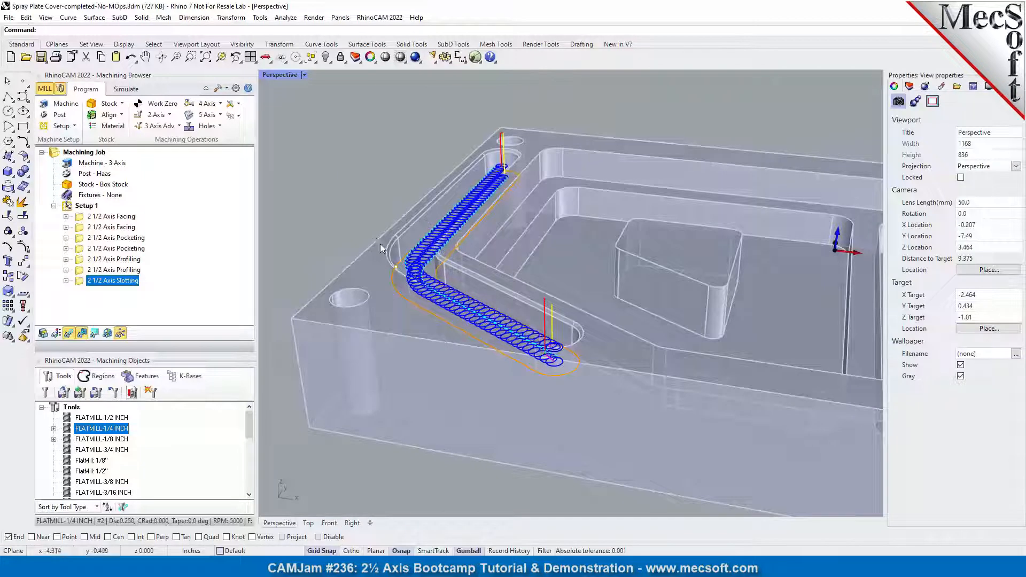
scroll(399, 242, "up", 6)
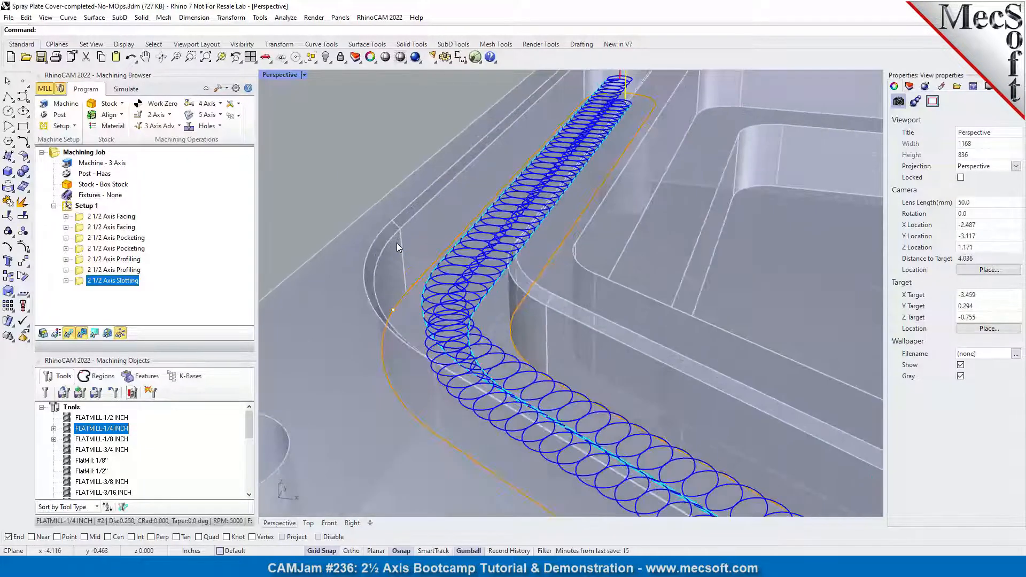
scroll(383, 229, "up", 4)
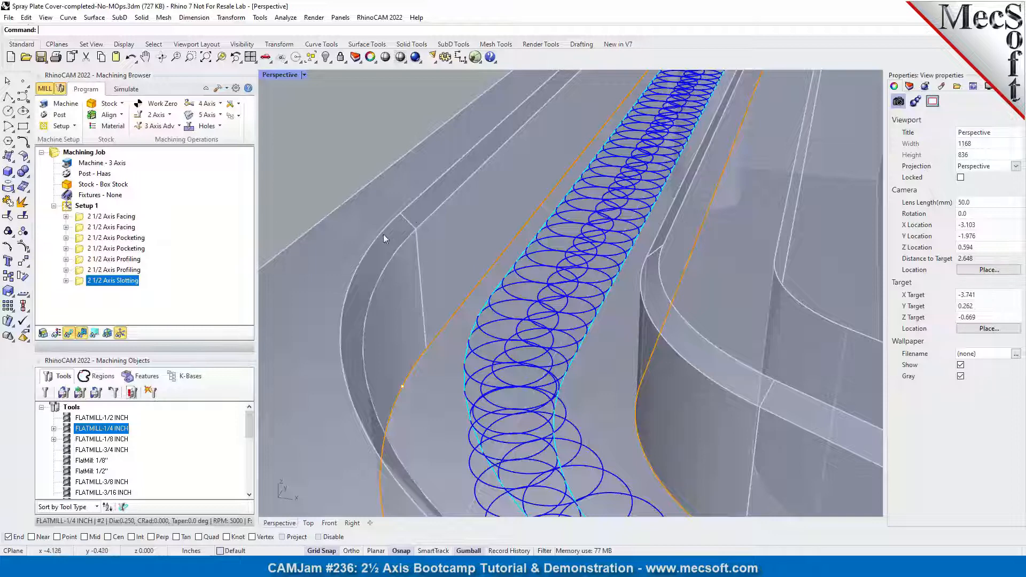
left_click(156, 114)
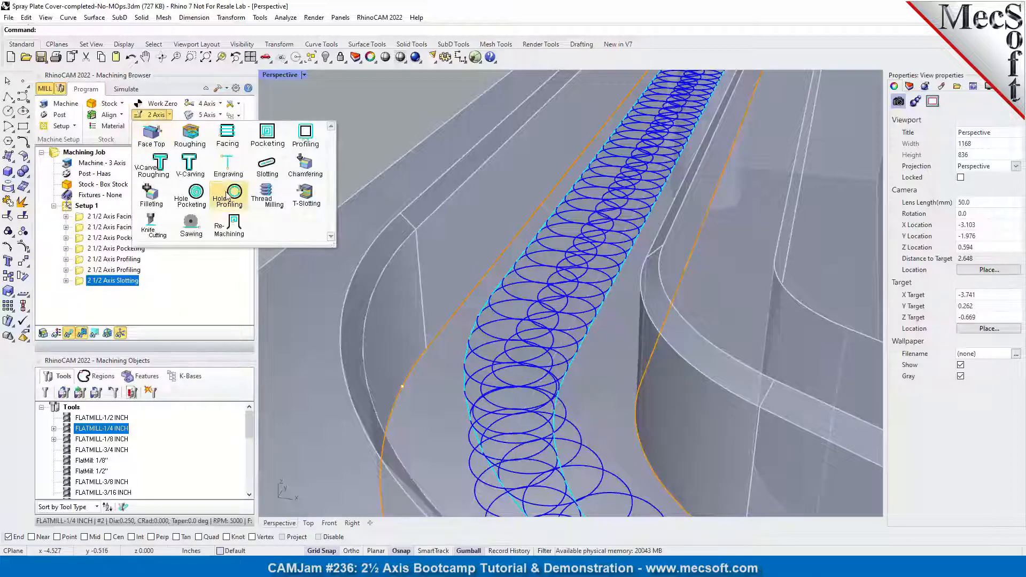
left_click(300, 170)
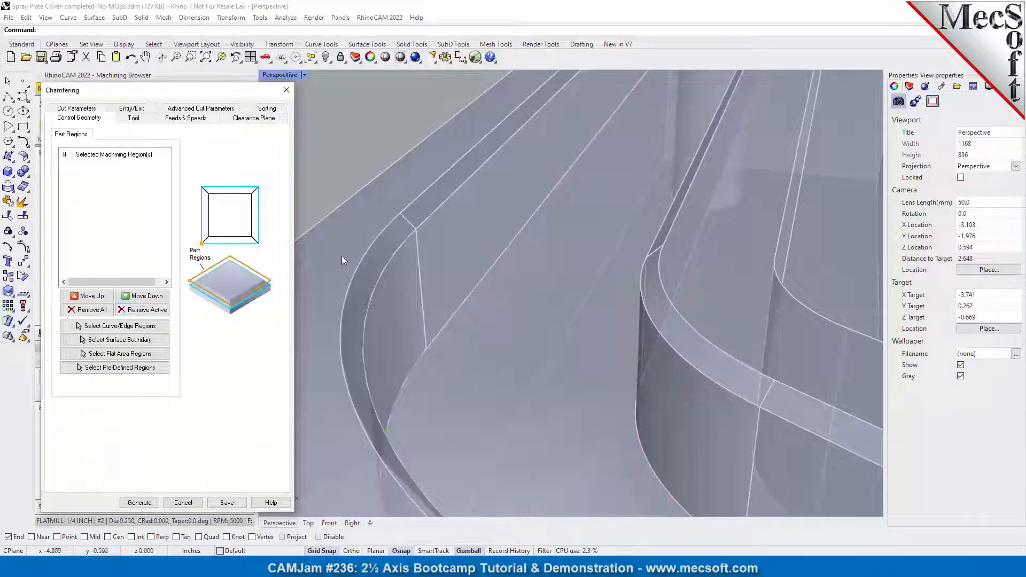
left_click(112, 326)
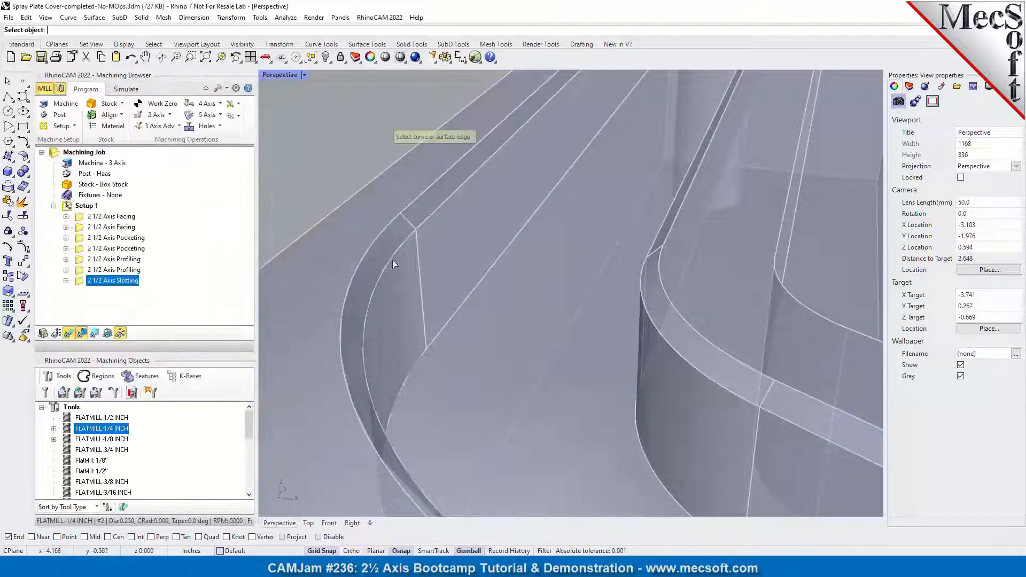
left_click(422, 236)
scroll(425, 218, "down", 9)
scroll(480, 178, "up", 7)
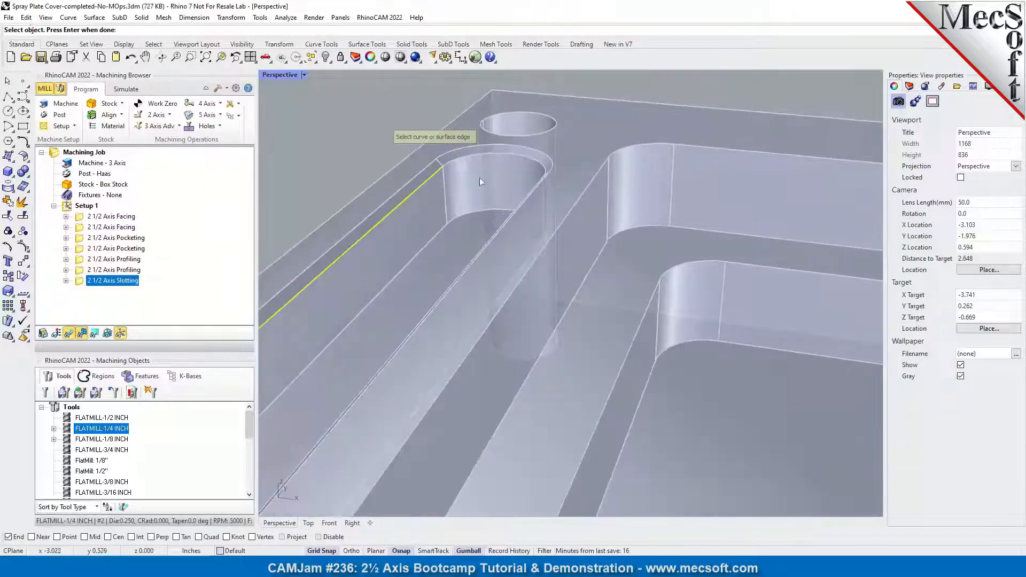
left_click(463, 159)
scroll(538, 214, "up", 3)
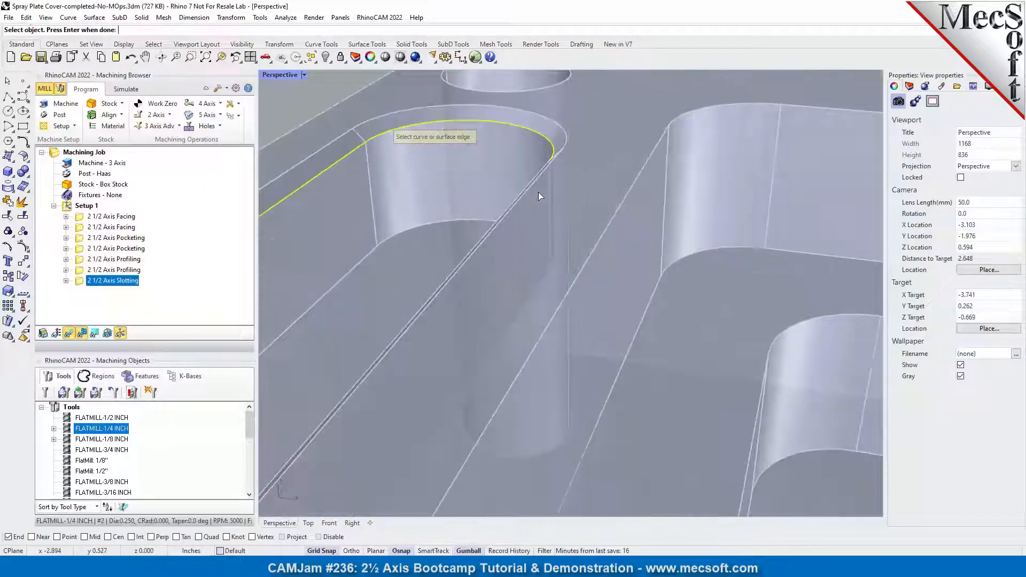
left_click(540, 173)
scroll(545, 181, "down", 5)
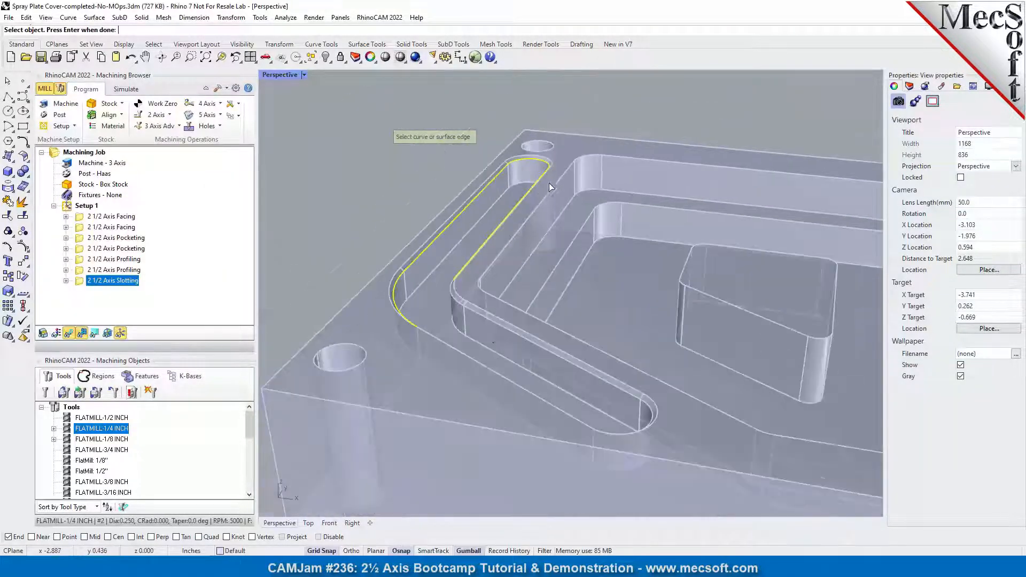
scroll(453, 299, "up", 2)
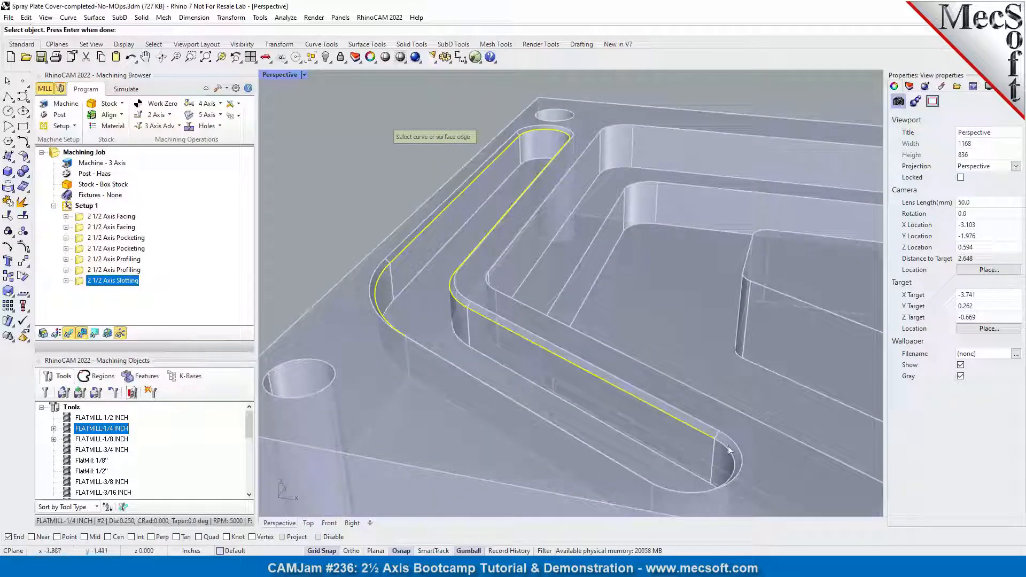
right_click_drag(675, 454, 604, 447)
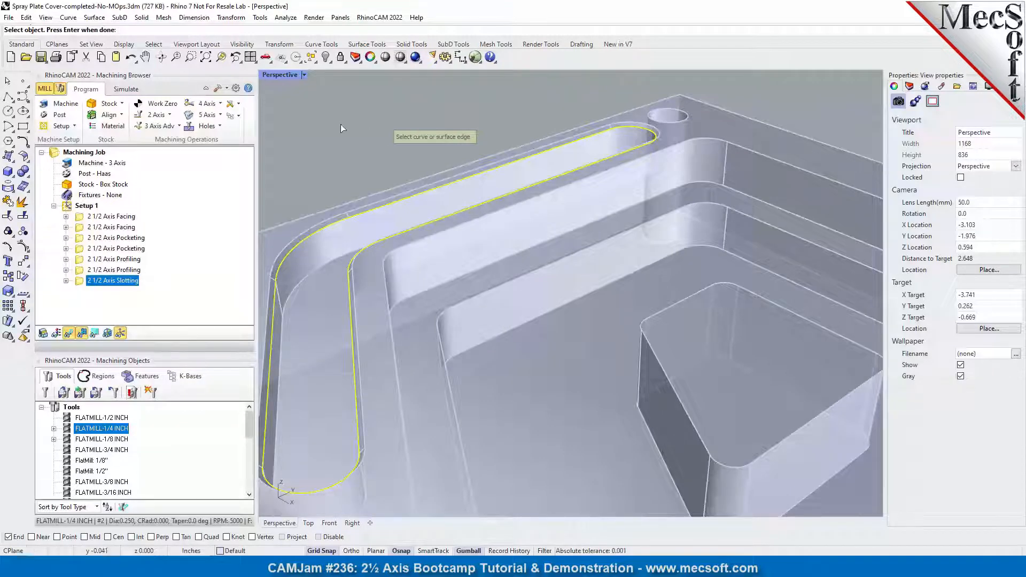
key("Return")
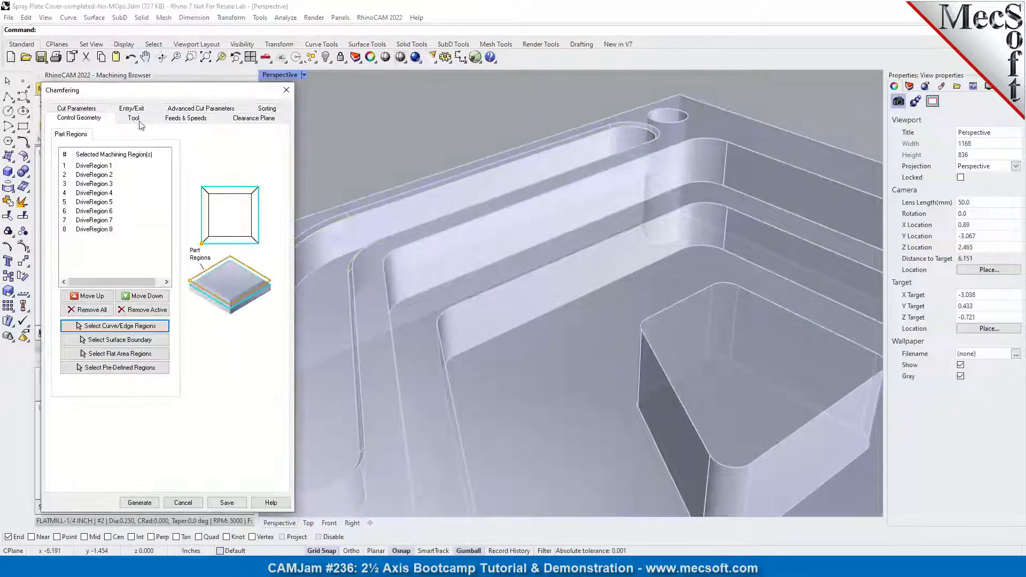
Step: Assign the VEE-45 DEG tool to the chamfering operation and set its tooltip clearance to 0.01
left_click(136, 120)
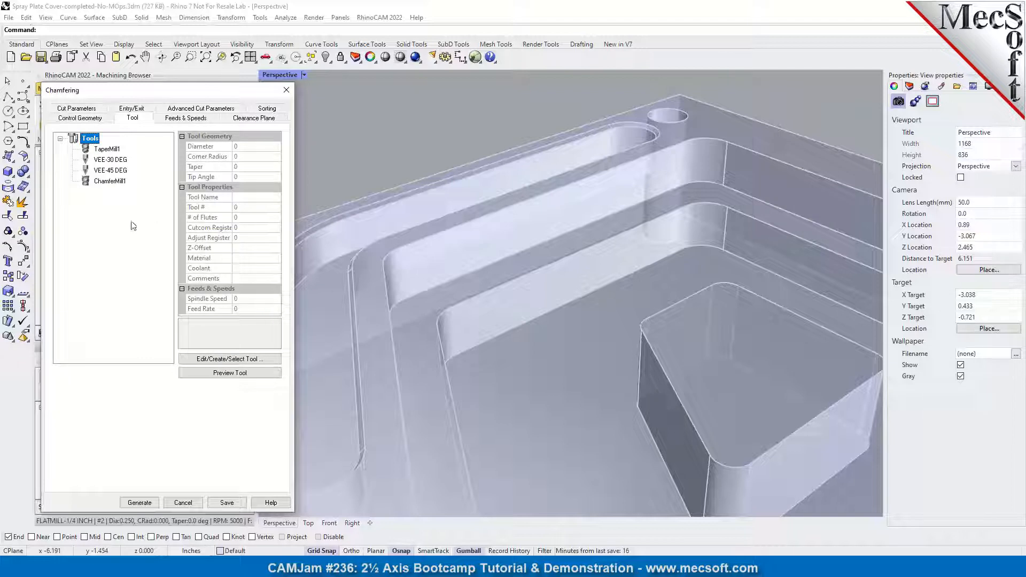
left_click(112, 171)
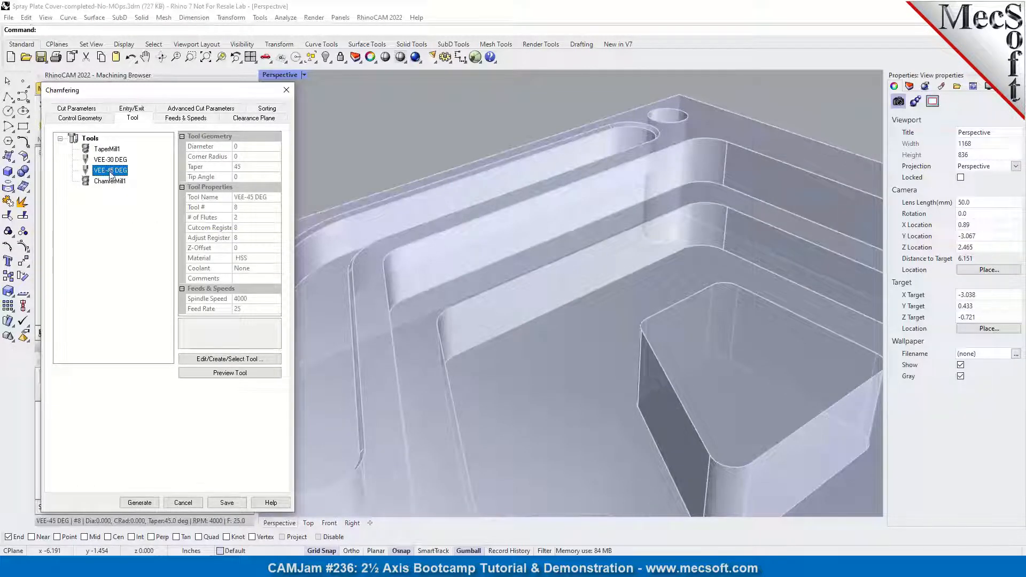
left_click(77, 109)
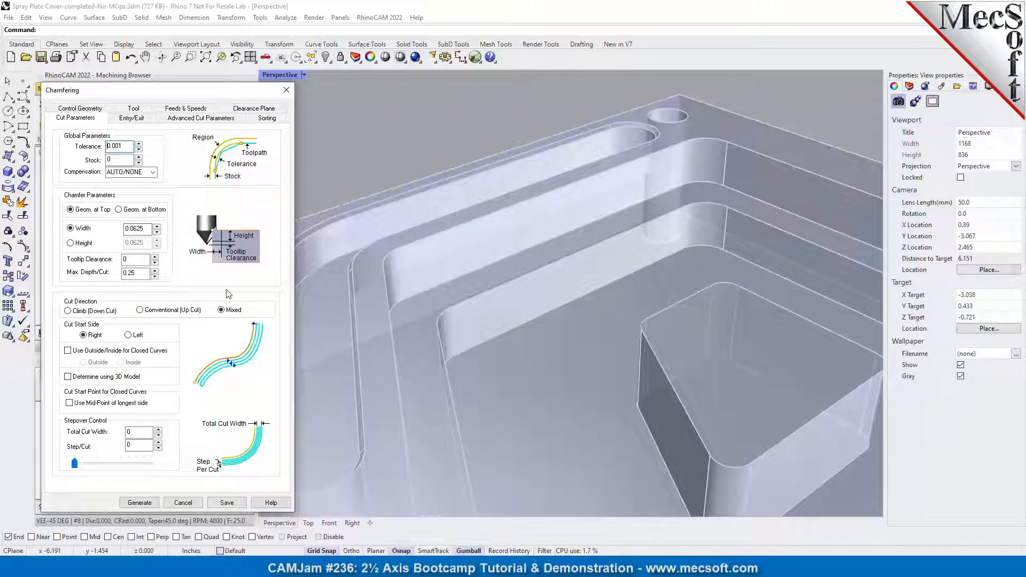
double_click(137, 260)
scroll(357, 197, "up", 5)
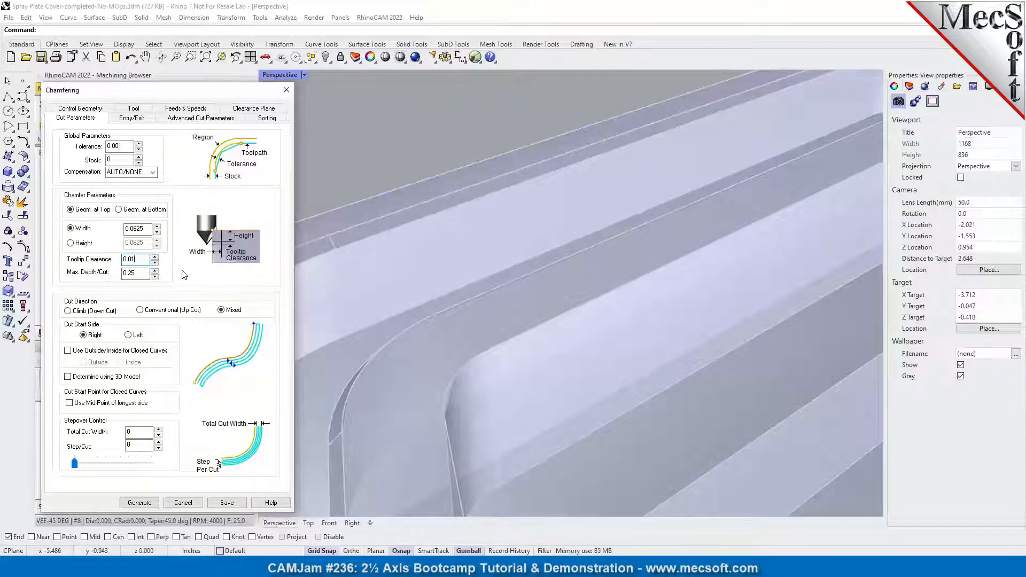
Step: Set the chamfer width to 0.01 and the tooltip clearance to 0, and have the cut start side determined using the 3D model
double_click(147, 229)
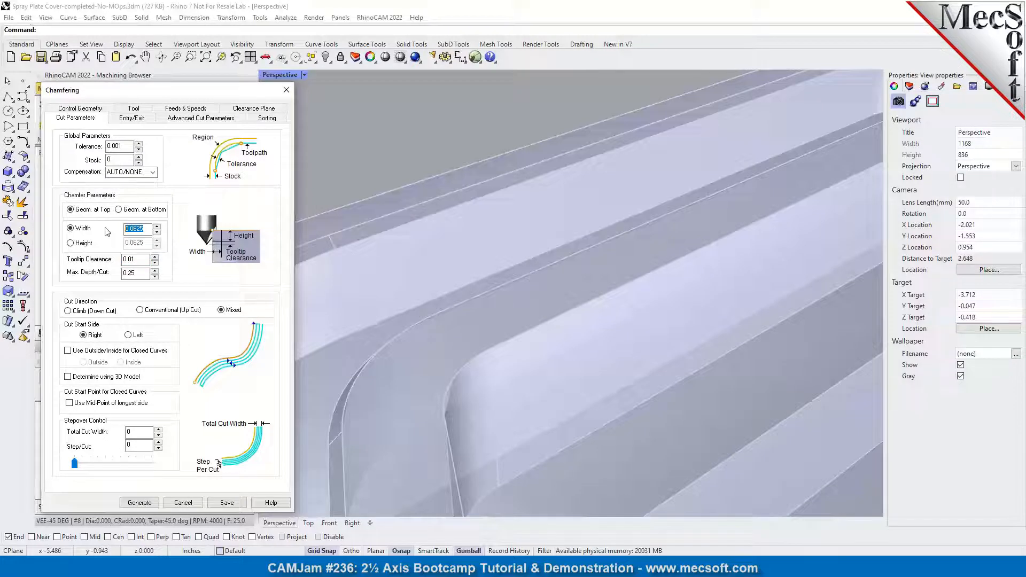
key("Home")
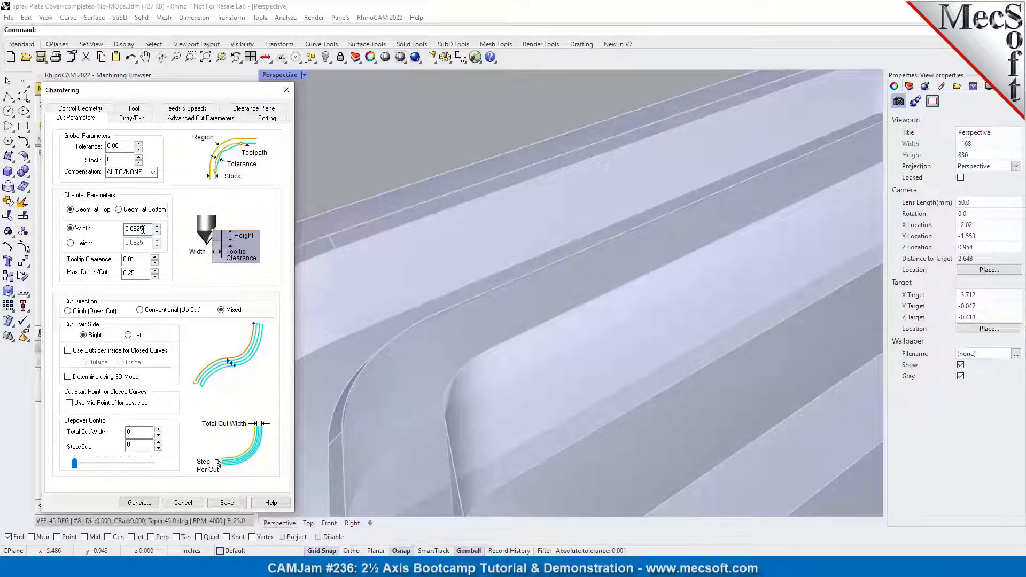
type("1")
key("Delete")
key("Delete")
left_click_drag(141, 275, 114, 274)
left_click(68, 377)
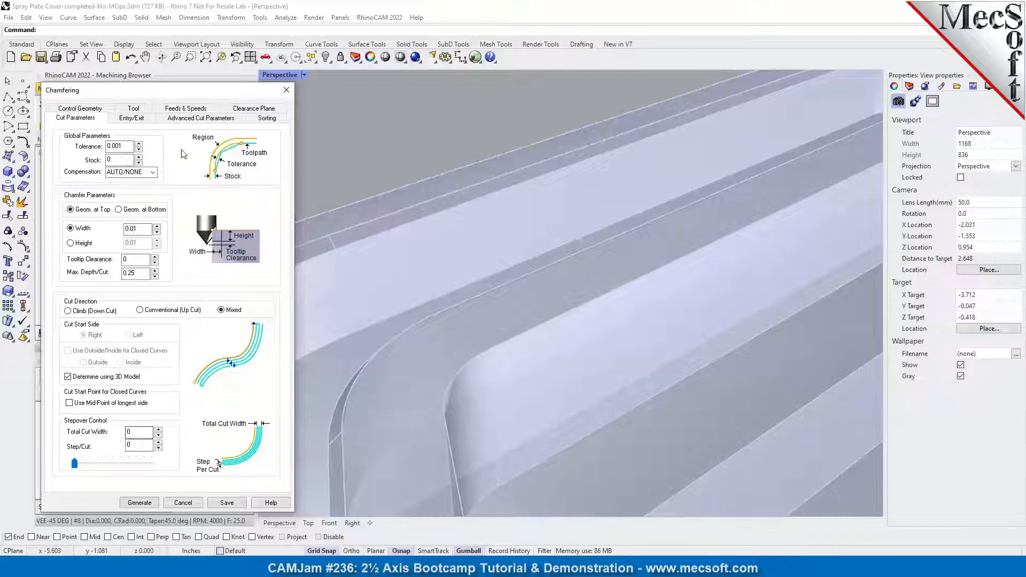
Step: Generate the chamfering toolpath with Along Path entry motion and an arc fitting tolerance of 0.002
left_click(134, 119)
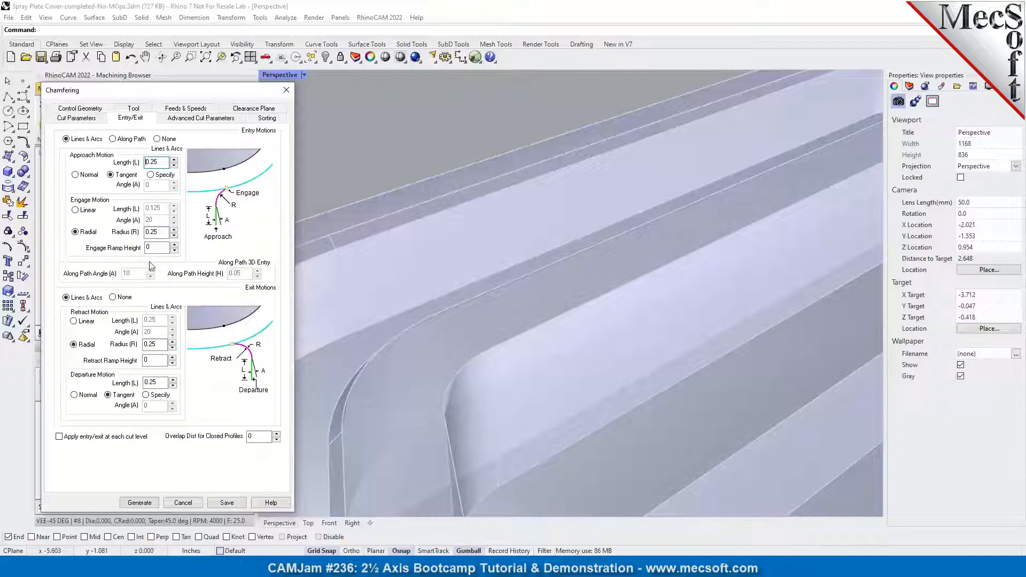
left_click(113, 139)
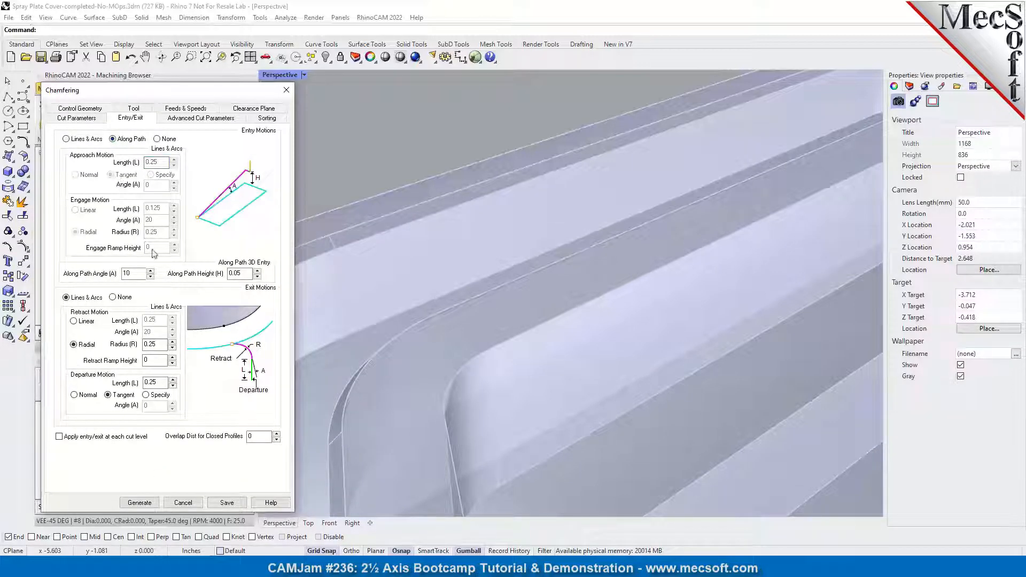
left_click(200, 119)
double_click(140, 164)
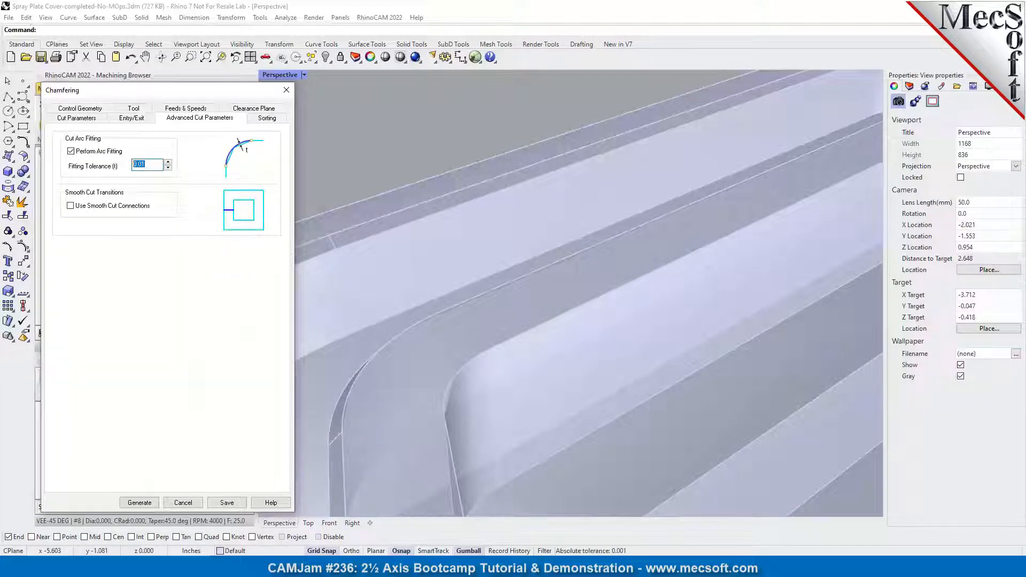
type("0.002")
left_click(140, 502)
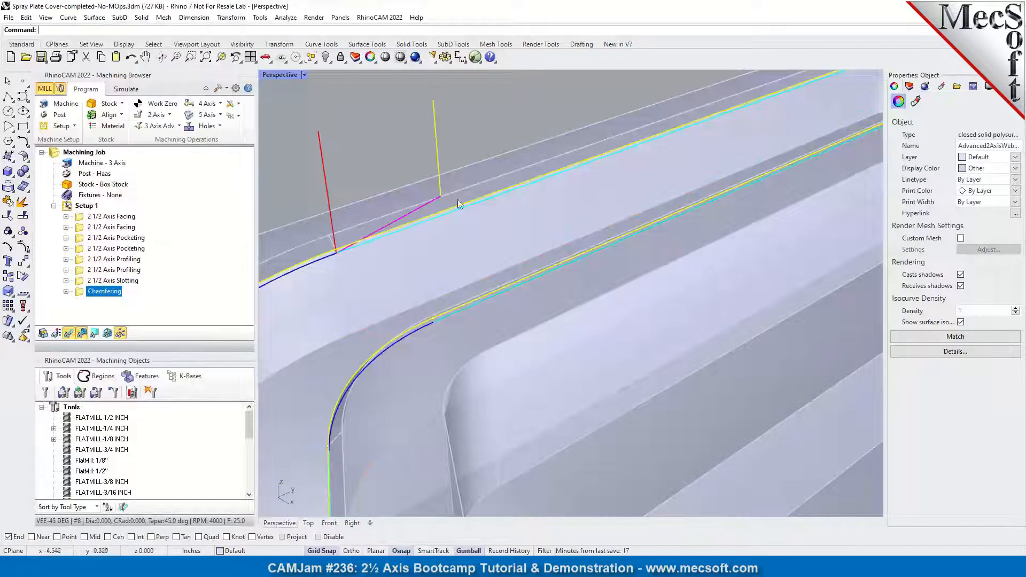
Step: Examine the chamfering toolpath around the bent slot, checking its entry and exit moves and its offset from the rim edges
scroll(561, 162, "down", 5)
scroll(558, 201, "up", 6)
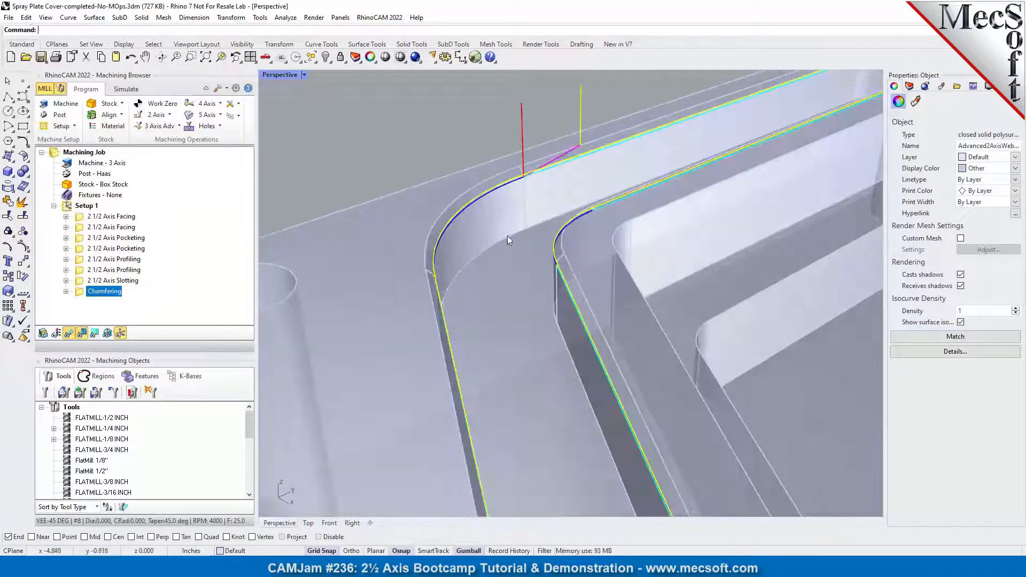
scroll(559, 201, "down", 2)
scroll(623, 175, "up", 5)
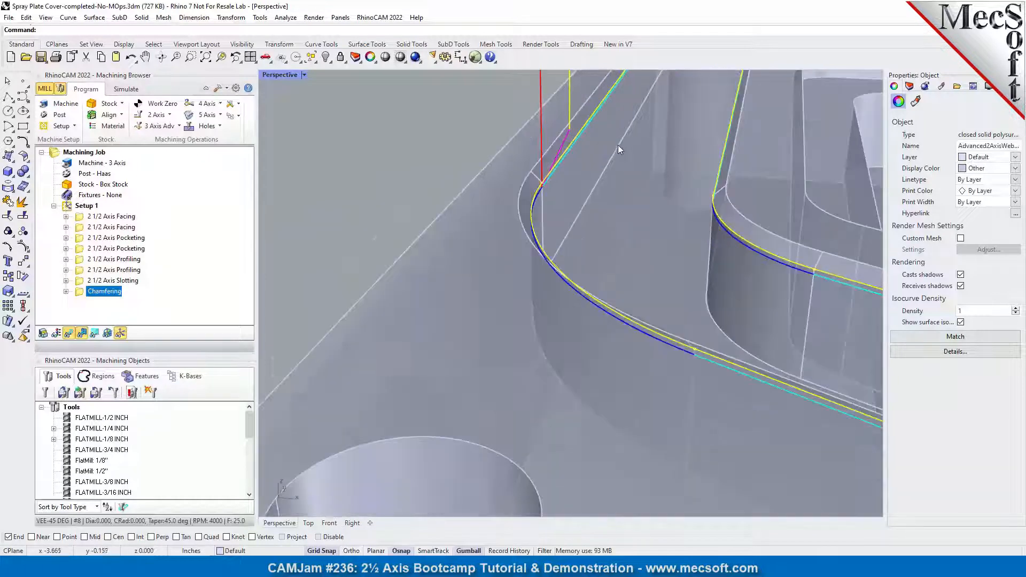
scroll(522, 196, "up", 2)
right_click_drag(520, 239, 522, 235)
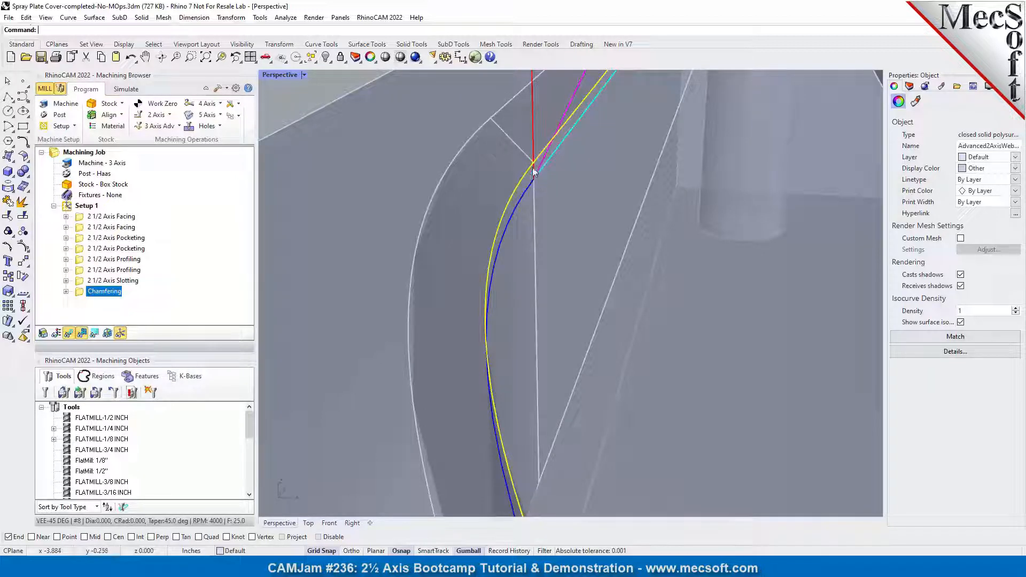
scroll(536, 176, "down", 4)
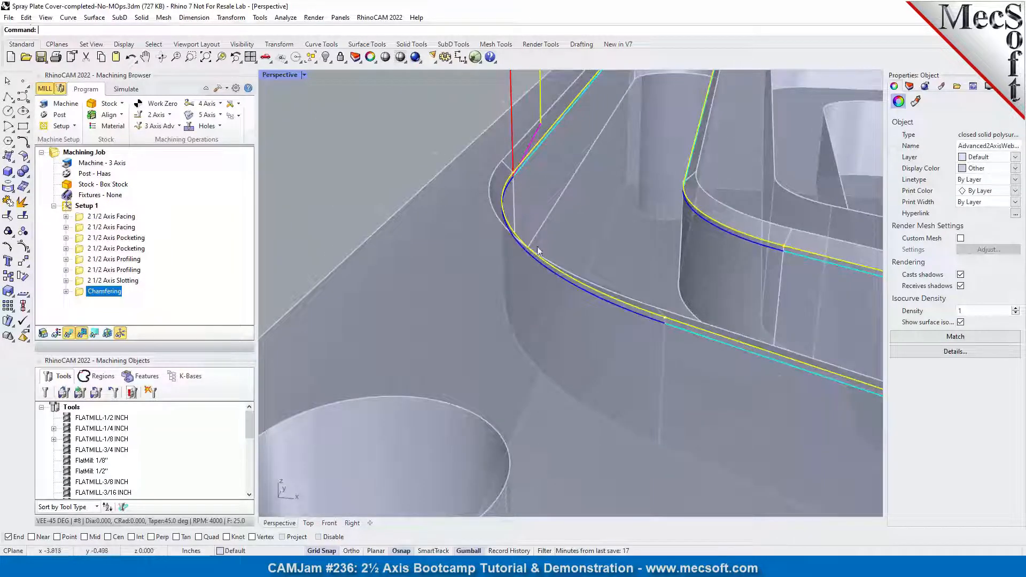
scroll(524, 156, "up", 3)
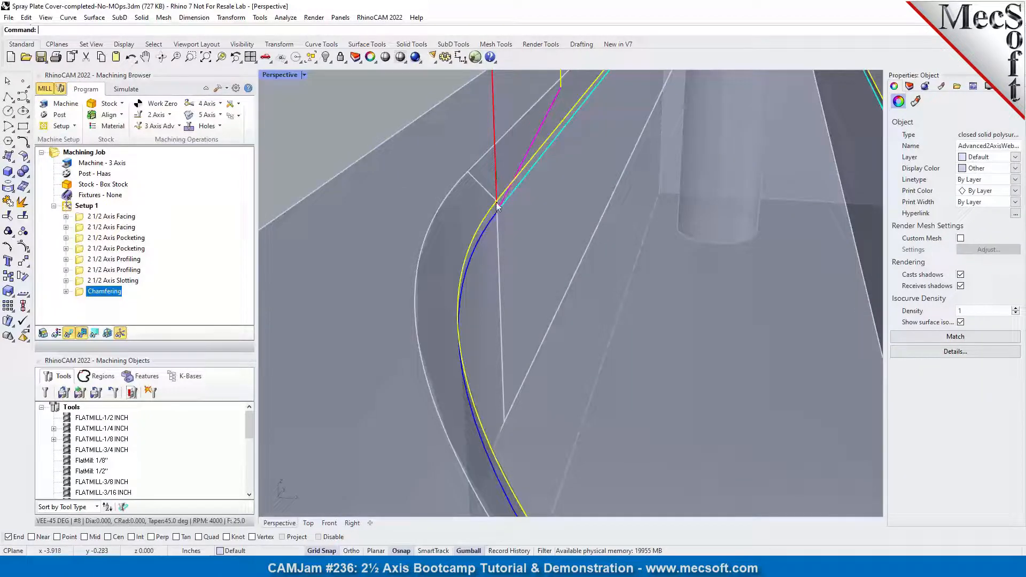
scroll(456, 252, "down", 3)
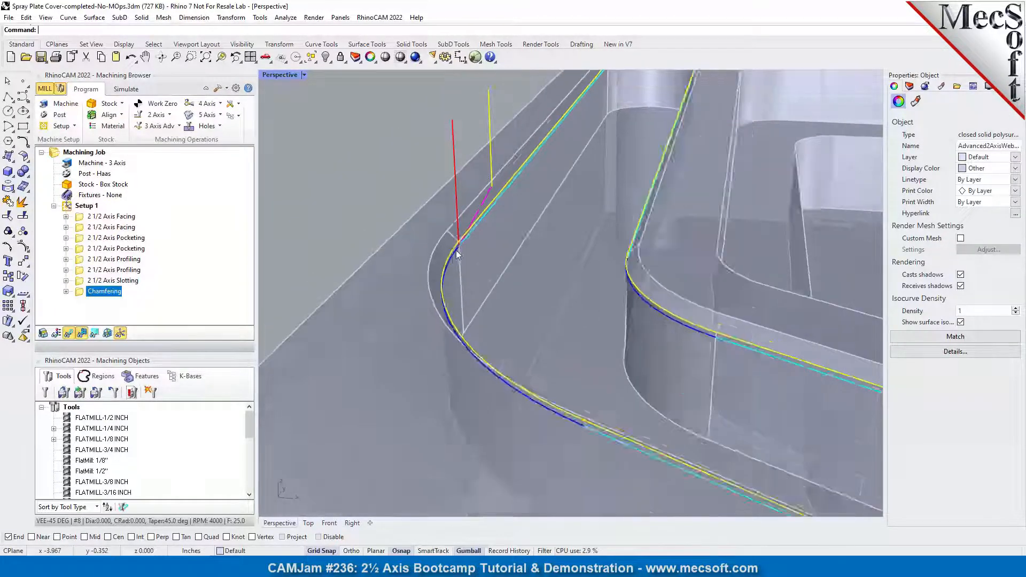
scroll(457, 251, "down", 3)
scroll(441, 193, "down", 5)
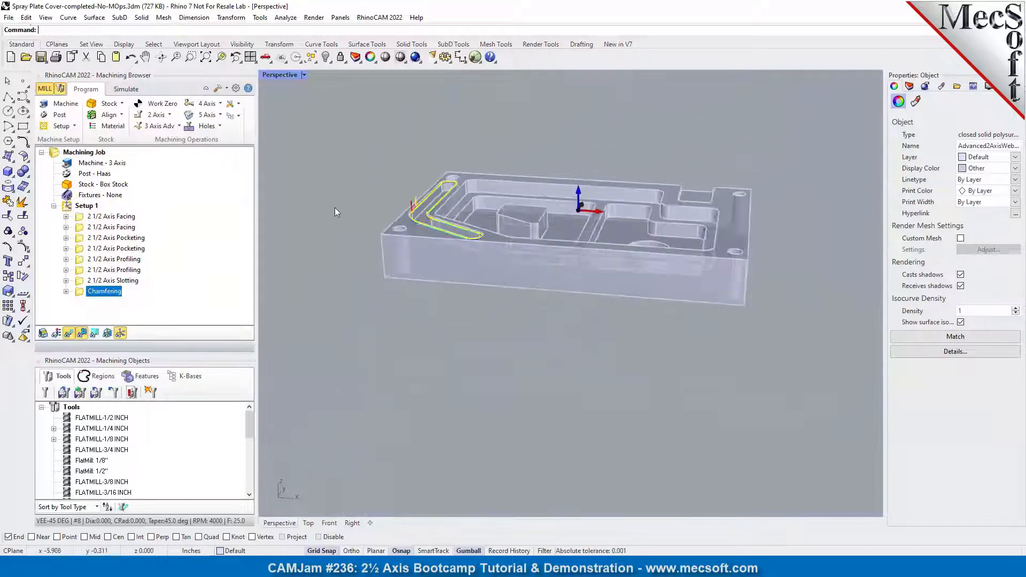
Step: Start a 2½ axis hole pocketing operation and select the upper rim edges of the large hole as its part regions
right_click_drag(484, 241, 556, 257)
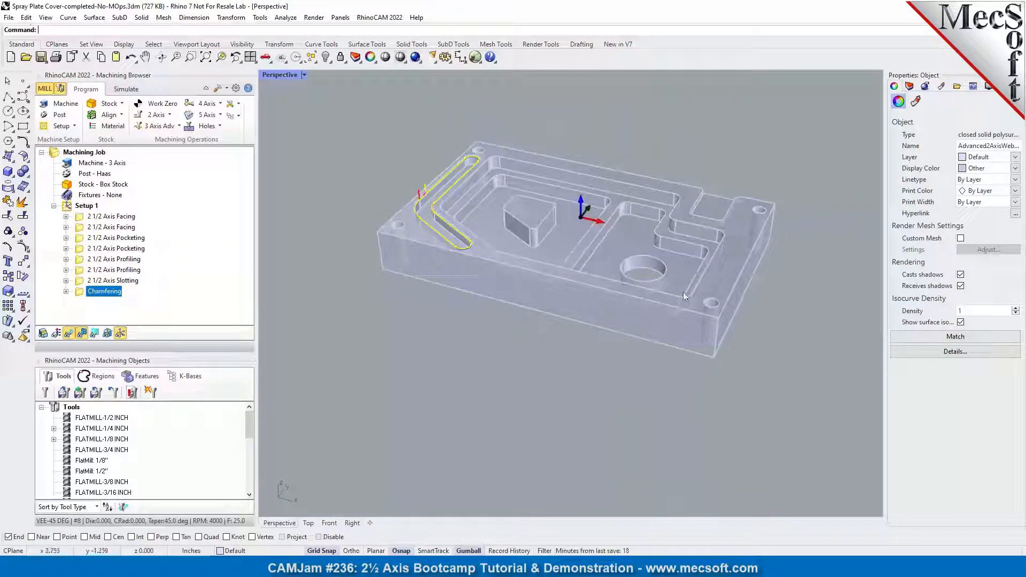
scroll(668, 265, "up", 4)
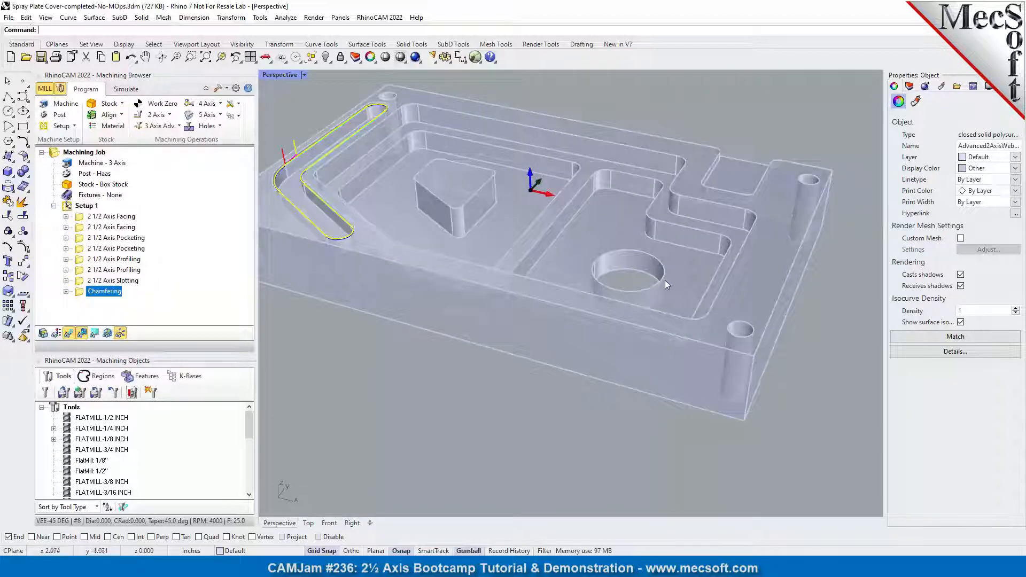
scroll(668, 272, "up", 3)
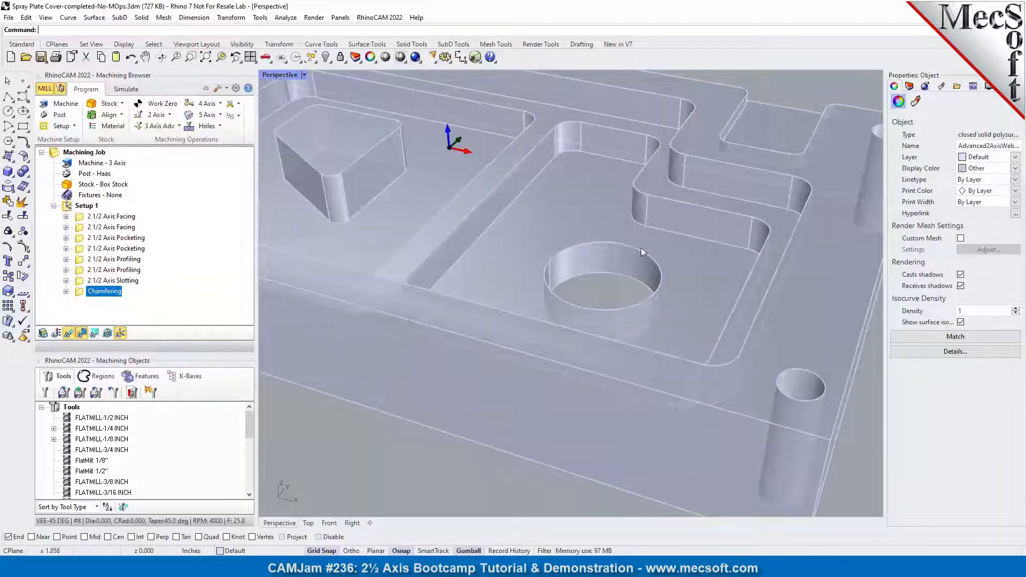
left_click(156, 114)
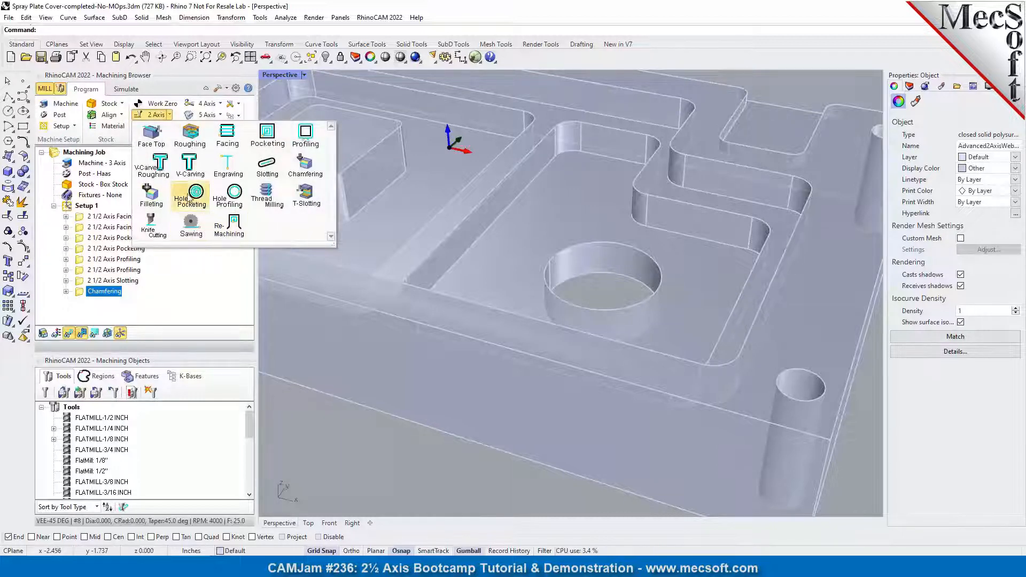
left_click(190, 199)
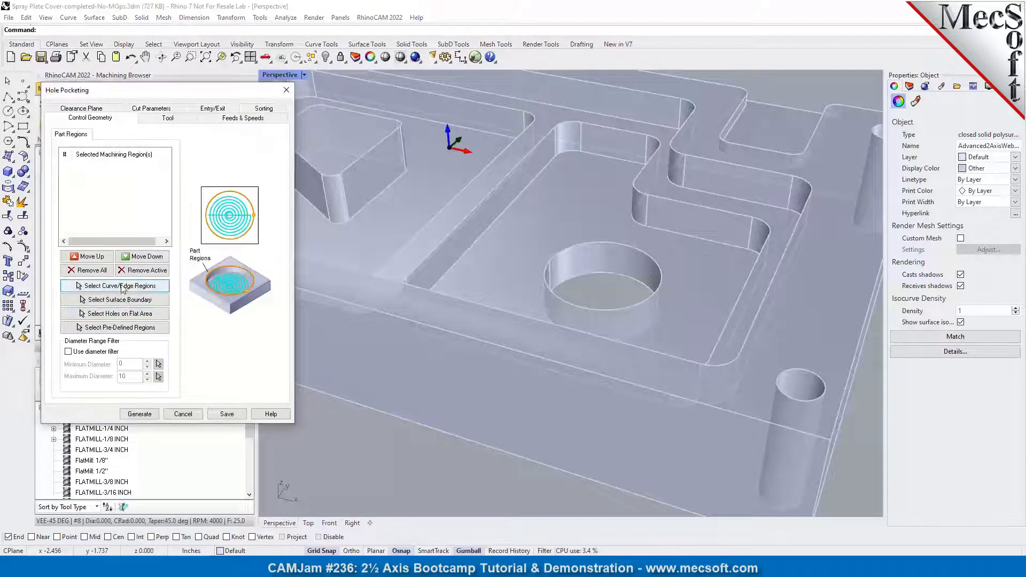
left_click(122, 286)
left_click(592, 244)
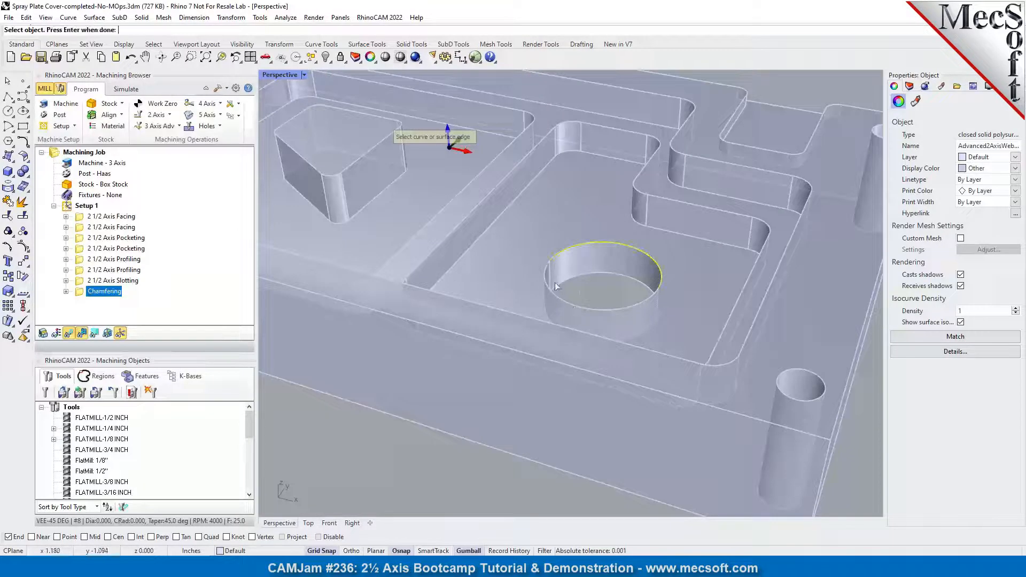
key("Return")
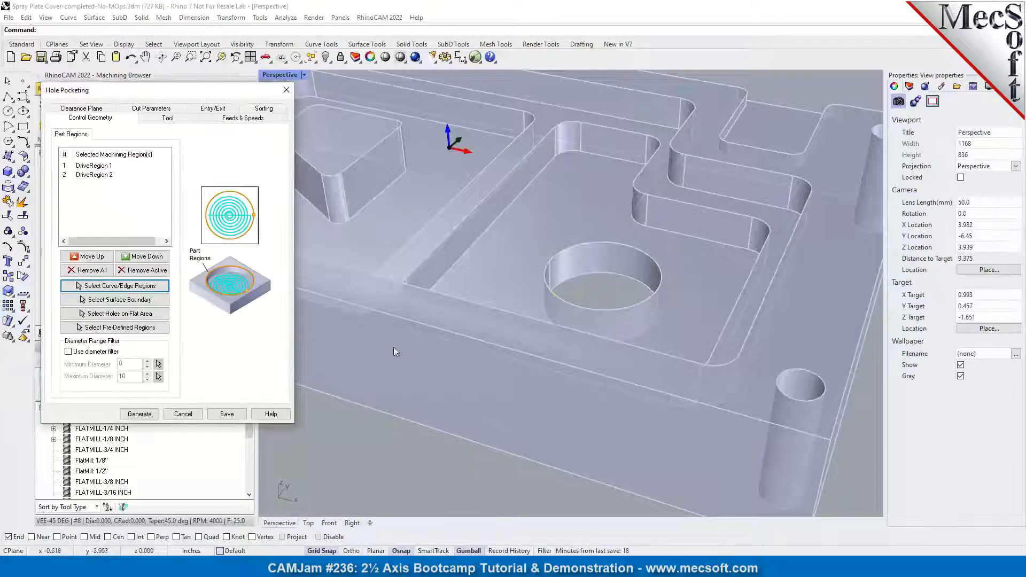
Step: Assign the FLATMILL-1/4 INCH tool and define the hole depth by picking points on the large hole's upper and lower edges
left_click(168, 118)
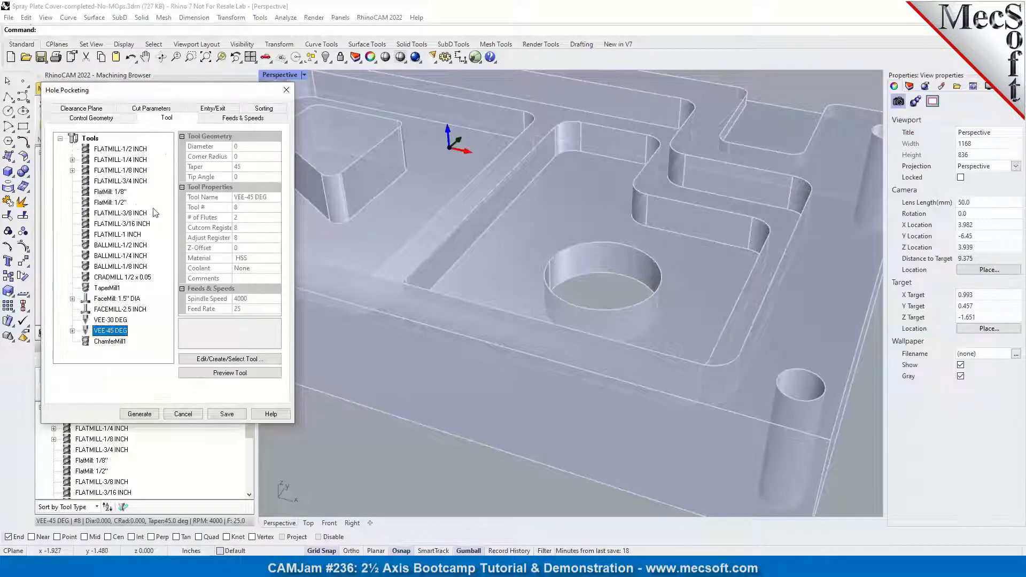
left_click(131, 160)
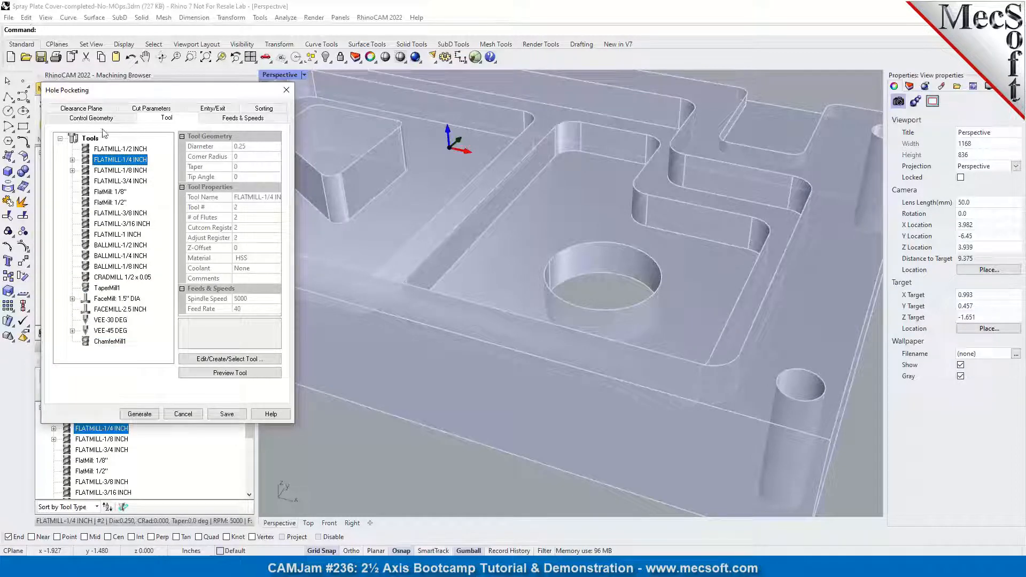
left_click(81, 111)
left_click(152, 118)
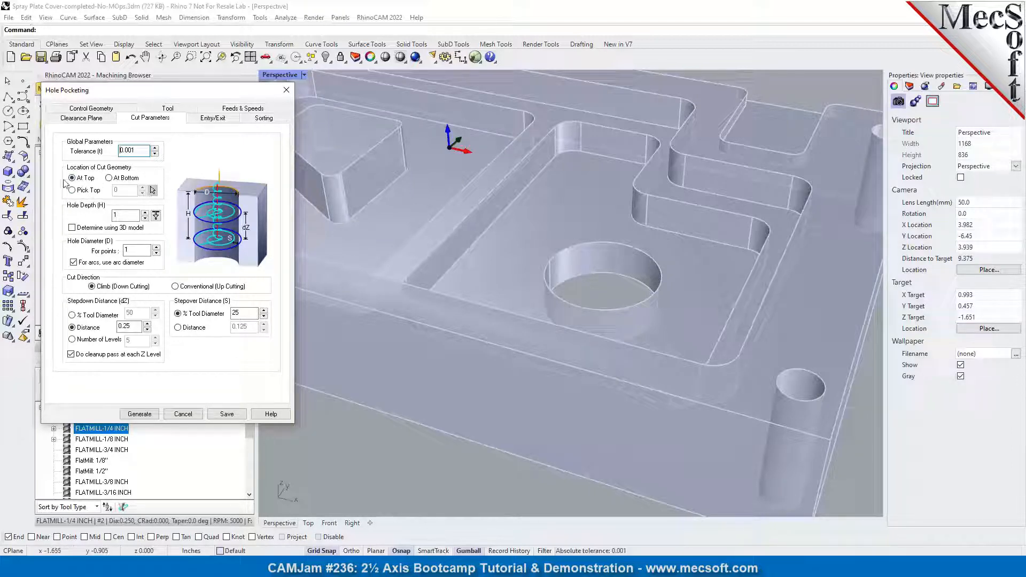
left_click(156, 215)
left_click(547, 261)
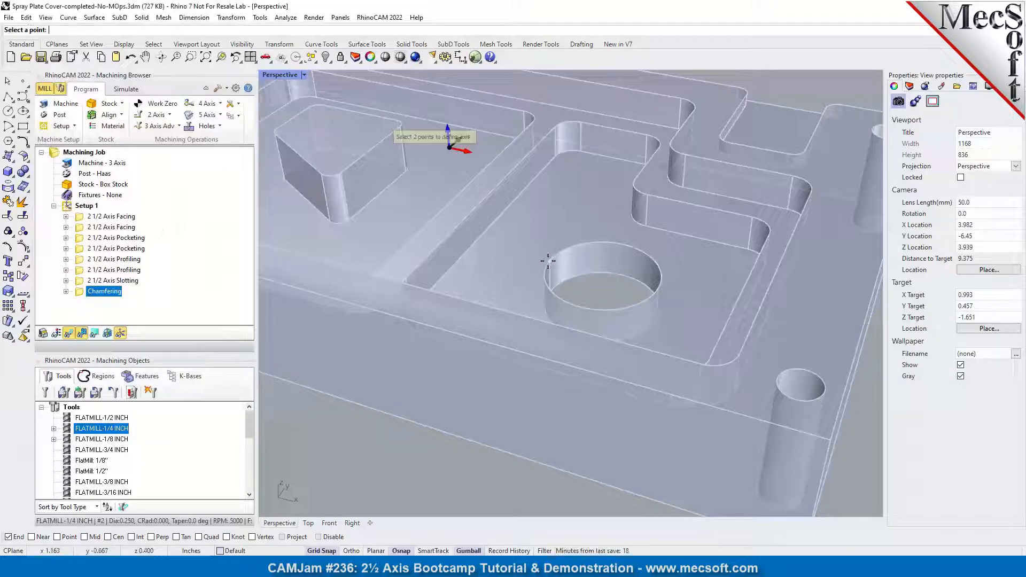
left_click(552, 298)
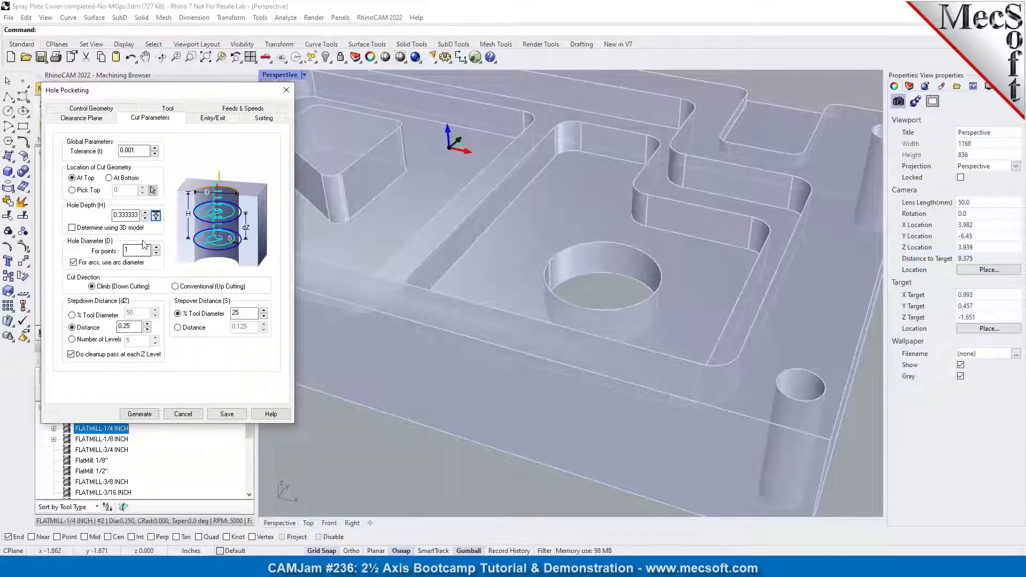
Step: Set the hole pocketing stepdown distance to 0.16 and the stepover to 40% of the tool diameter
double_click(130, 327)
type("0")
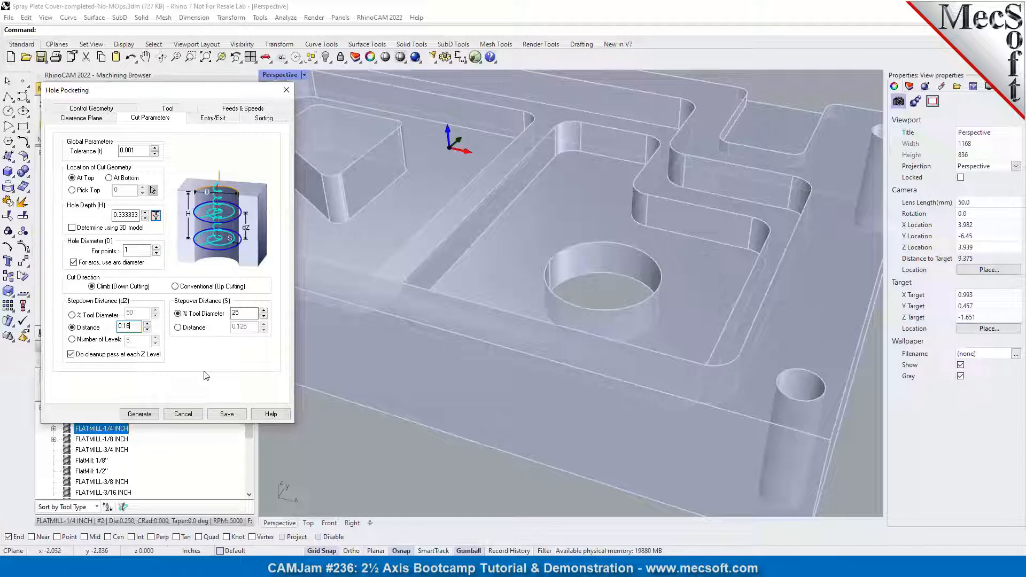
double_click(236, 314)
type("40")
Step: Set the helical entry pitch height to 0.1 and generate the hole pocketing toolpath
left_click(214, 118)
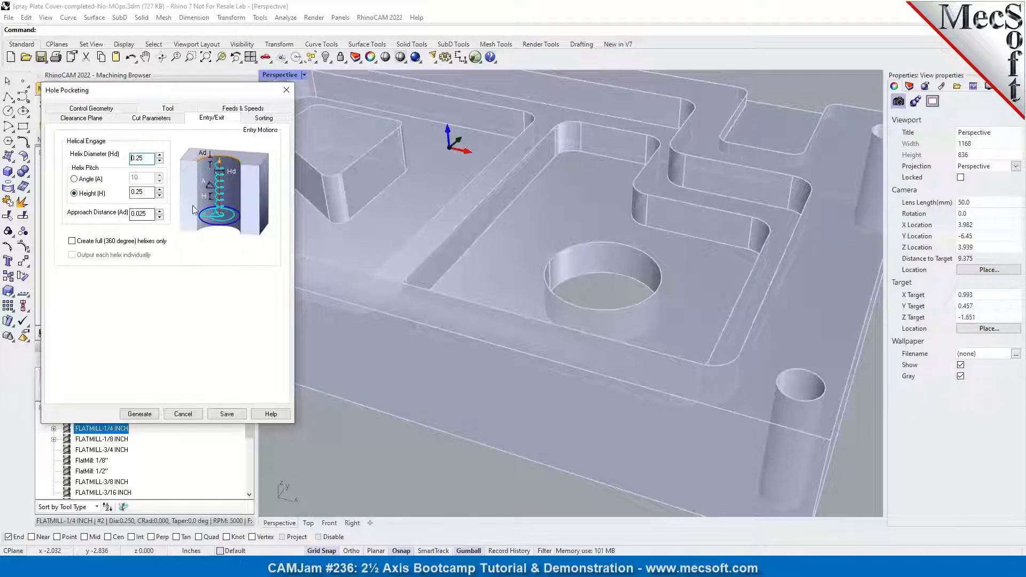
left_click_drag(149, 192, 130, 200)
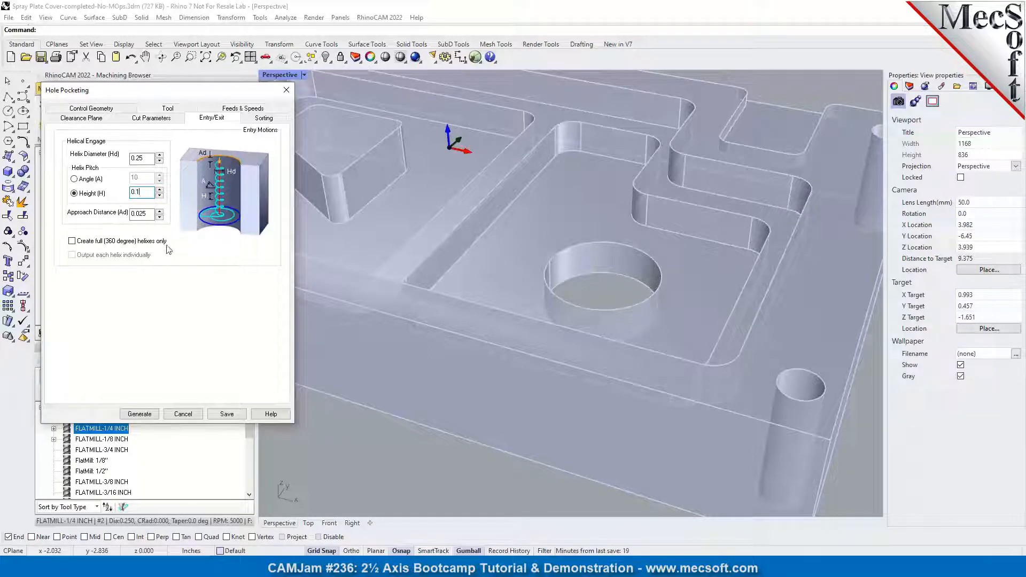
left_click(142, 415)
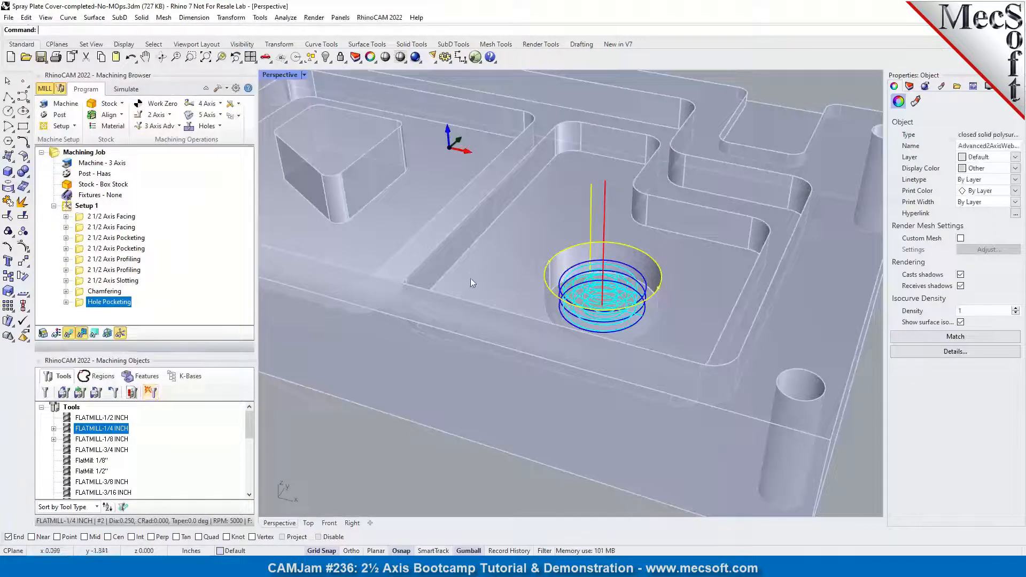
Step: Examine the hole pocketing toolpath in the front and perspective views, checking its helical entry, cut levels and position in the part
left_click(250, 57)
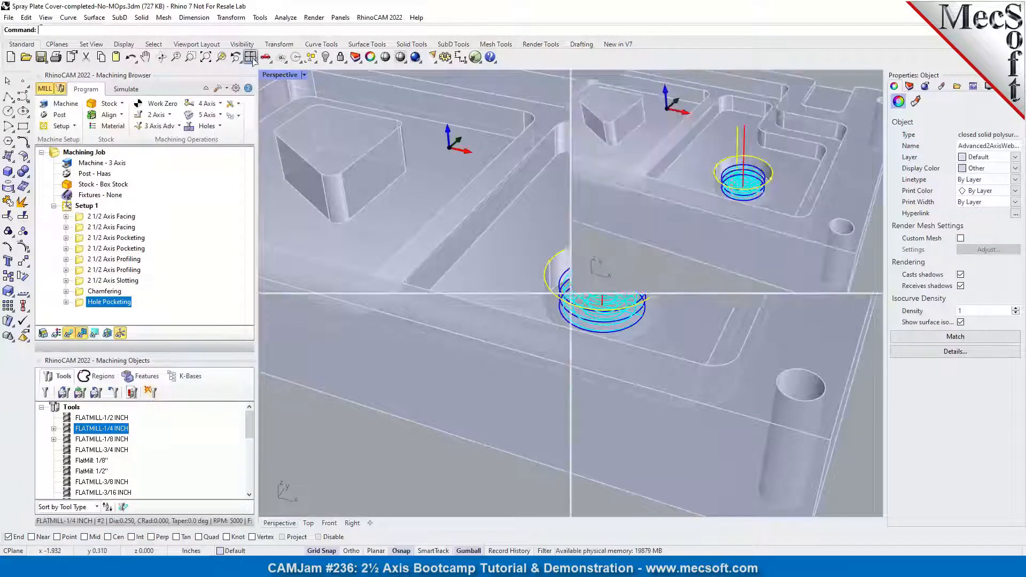
left_click(486, 466)
scroll(491, 428, "up", 5)
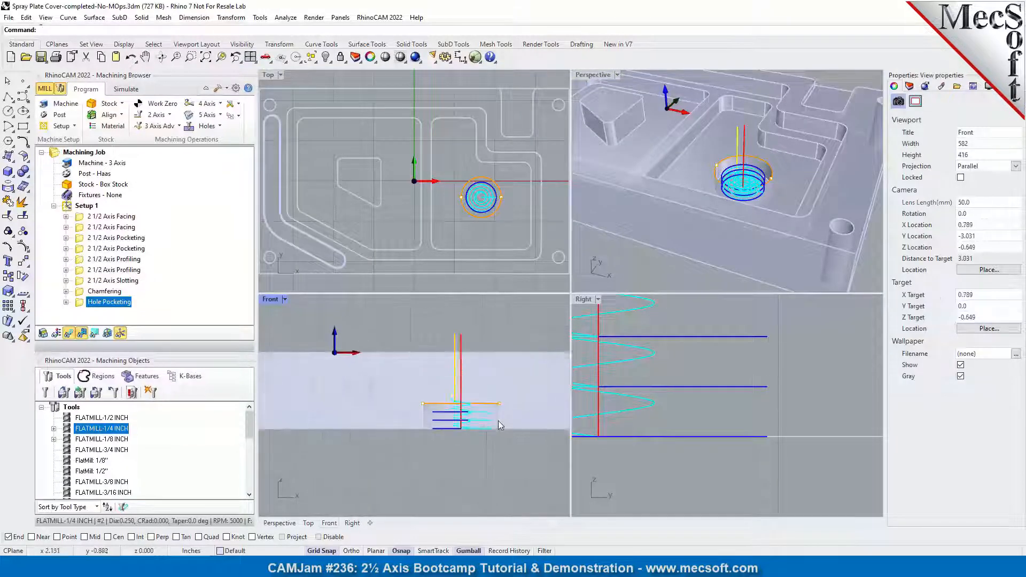
scroll(444, 405, "up", 3)
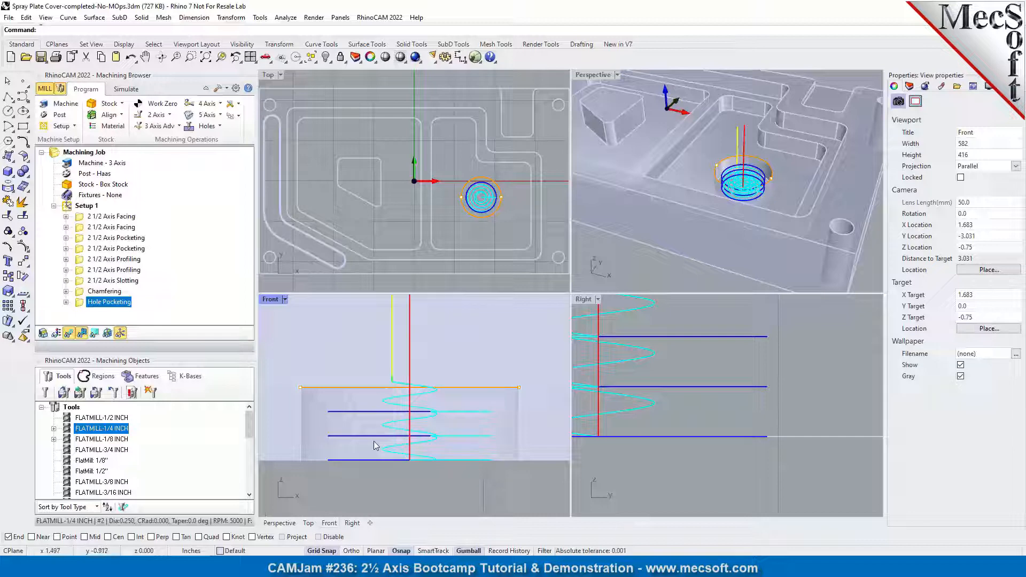
scroll(748, 181, "up", 5)
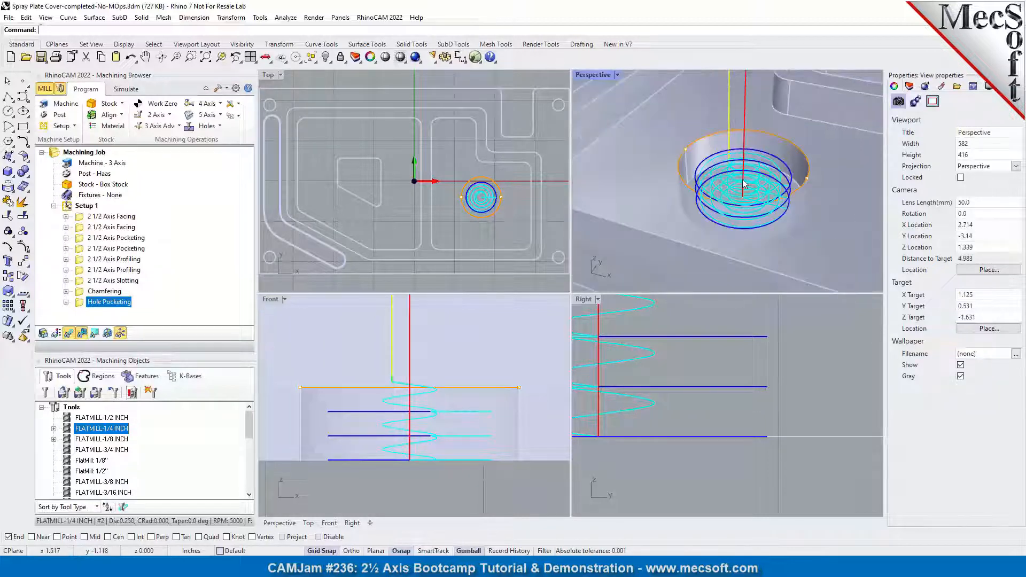
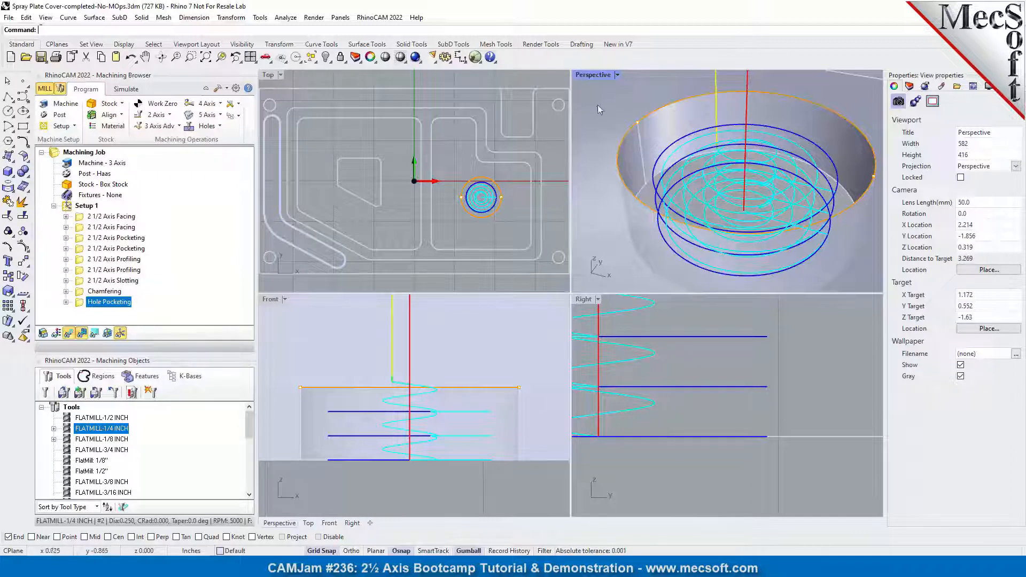
double_click(598, 74)
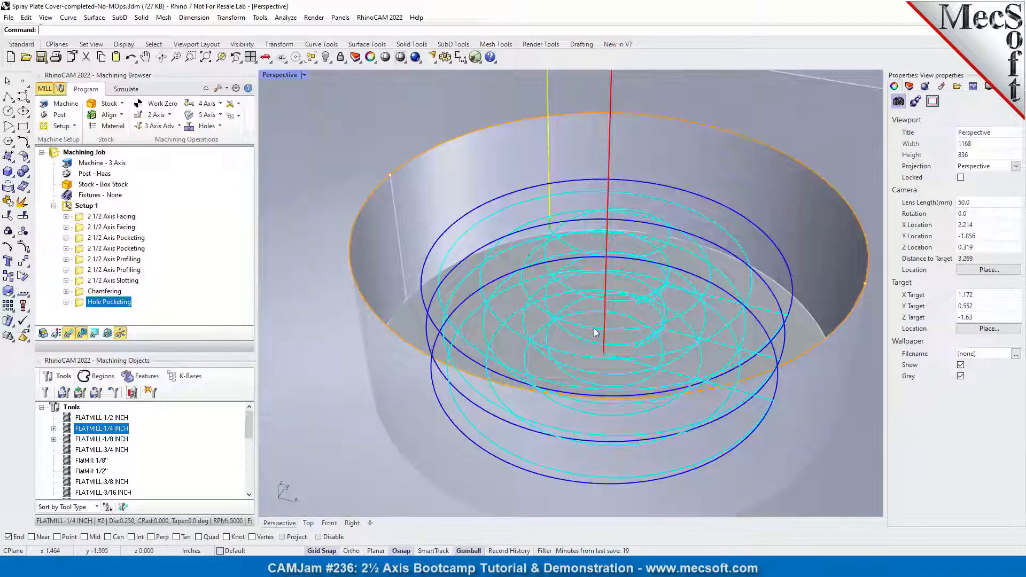
scroll(596, 333, "down", 10)
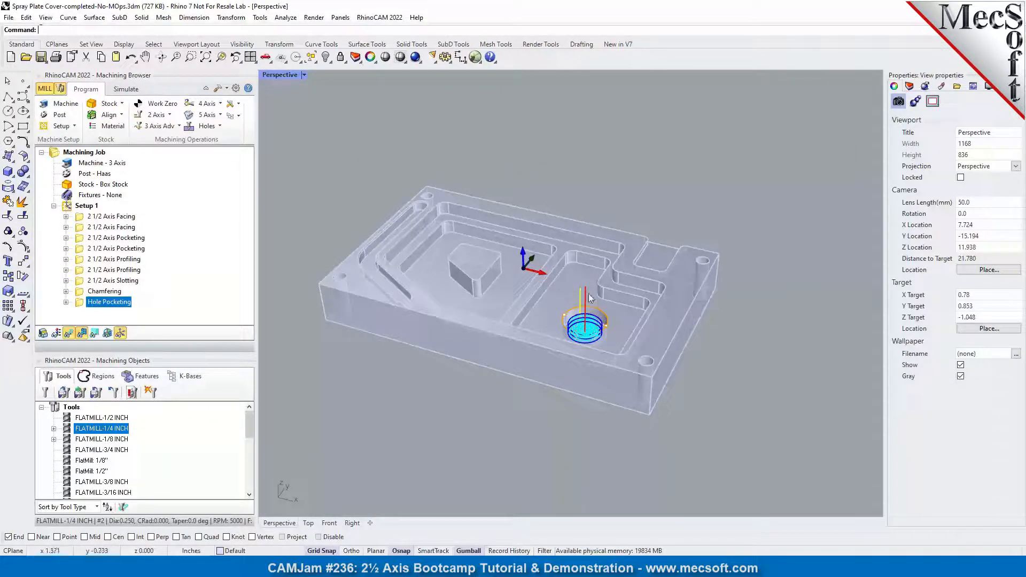
scroll(749, 273, "down", 3)
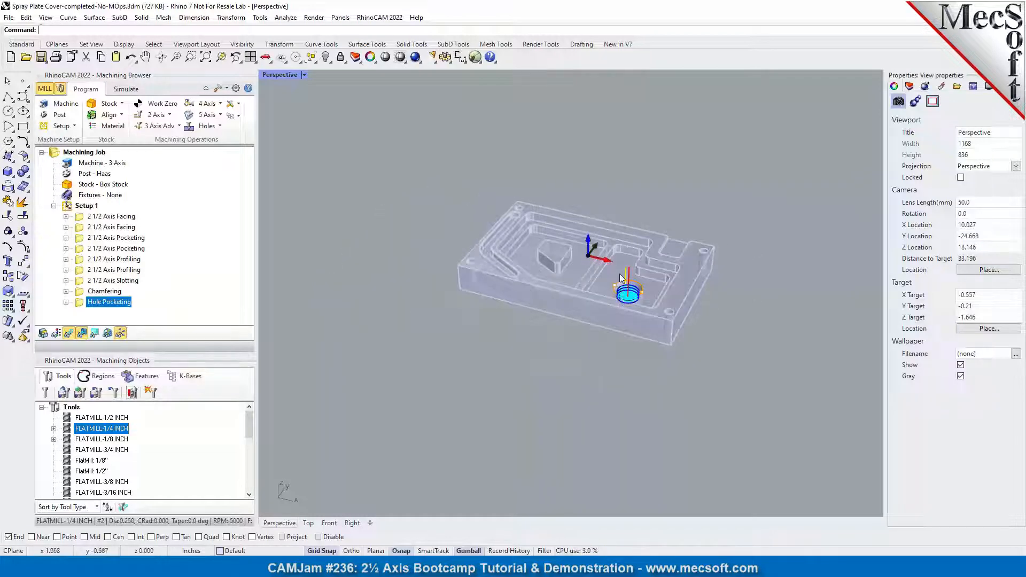
scroll(620, 277, "up", 6)
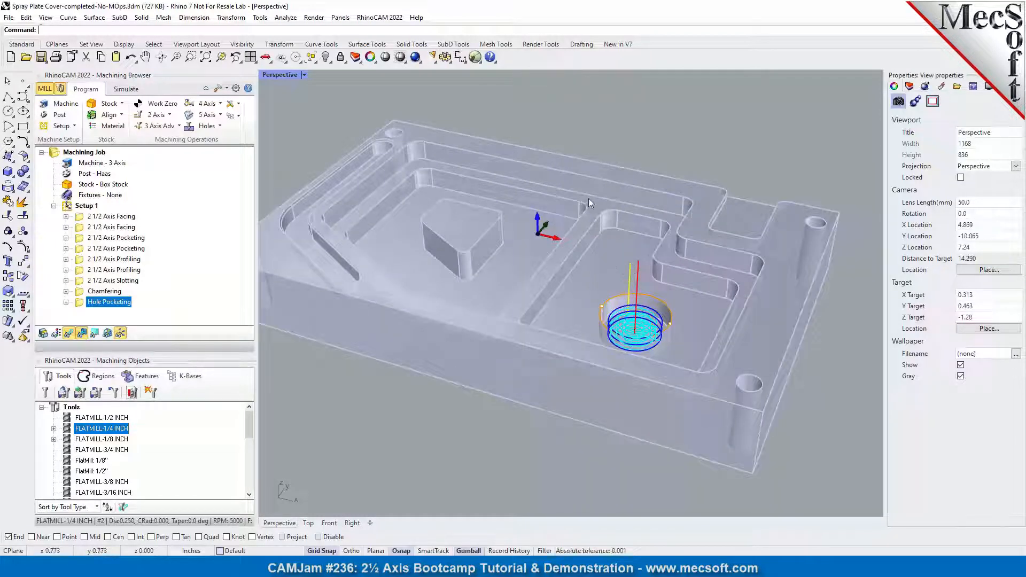
scroll(588, 202, "down", 2)
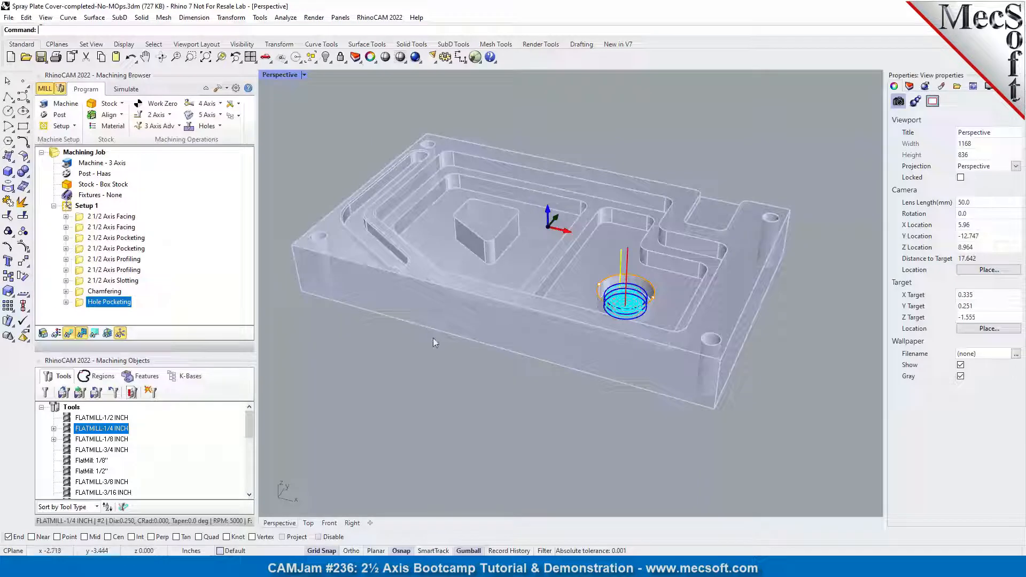
Step: Start a 2½ axis profiling operation and select the four bottom outer edges of the plate as its part regions
left_click(159, 118)
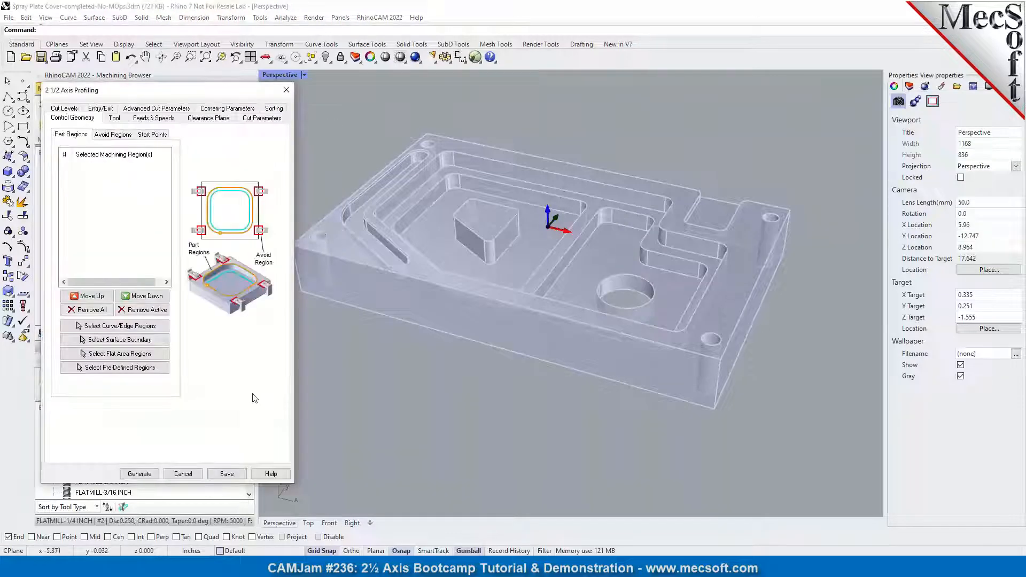
left_click(138, 326)
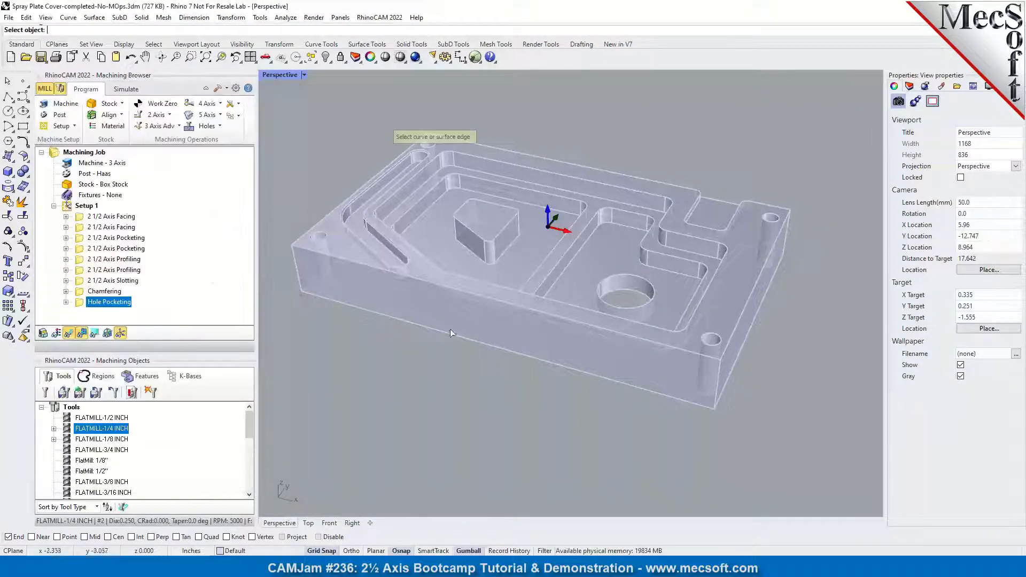
left_click(309, 284)
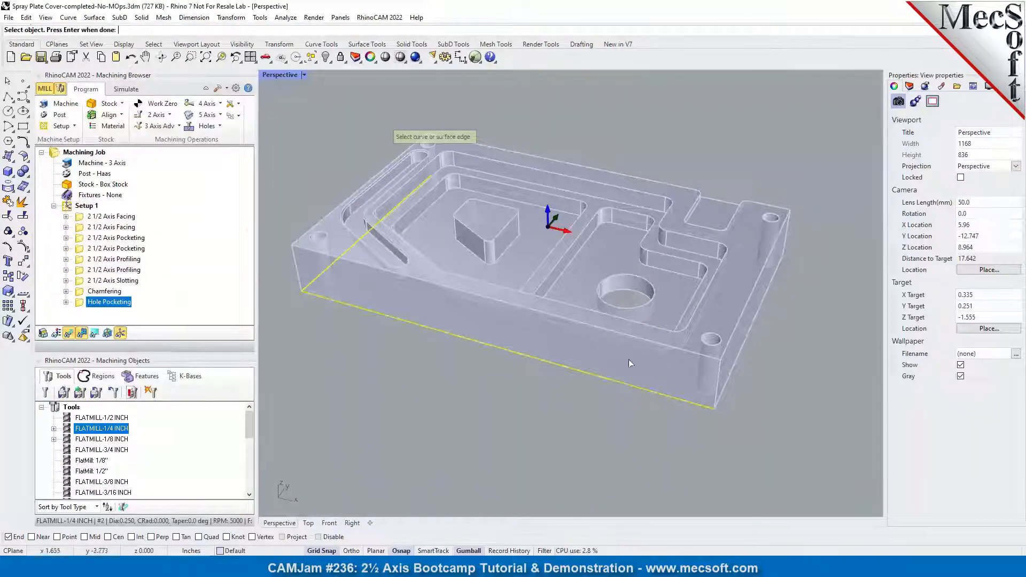
left_click(756, 318)
key("Return")
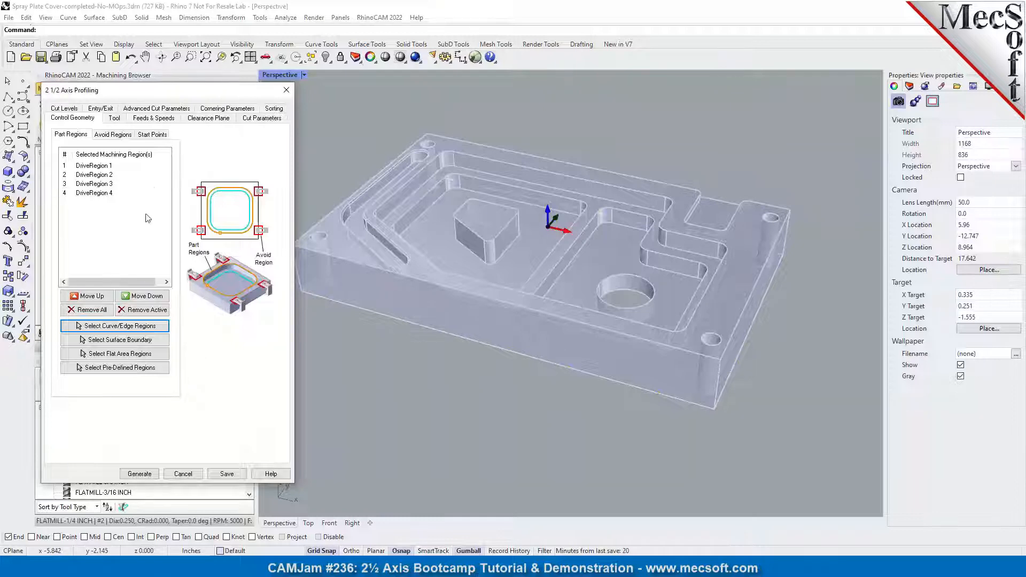
Step: Assign the FLATMILL-1/2 INCH tool to the profiling operation and have the cutting side determined using the 3D model
left_click(114, 118)
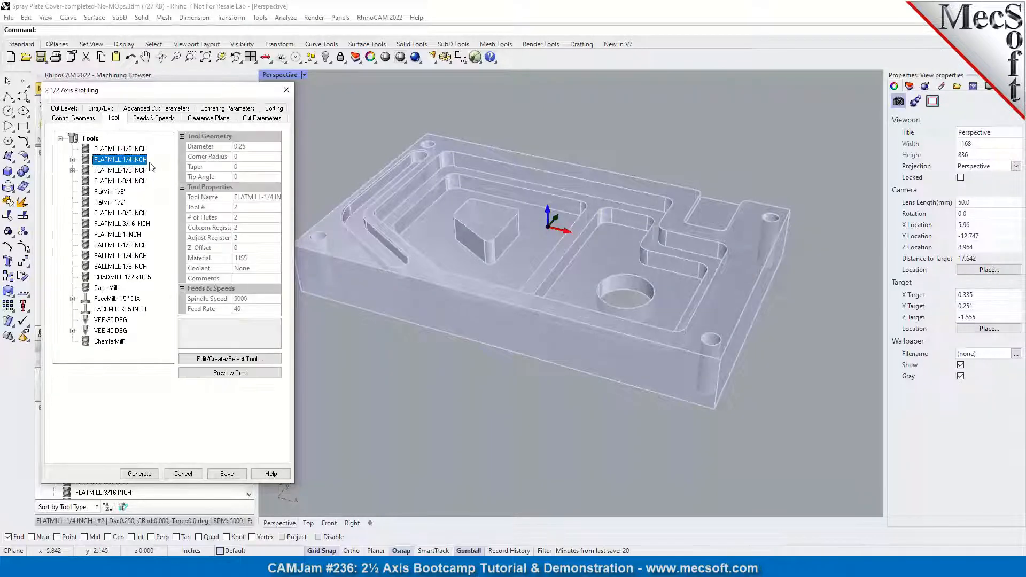
key("Up")
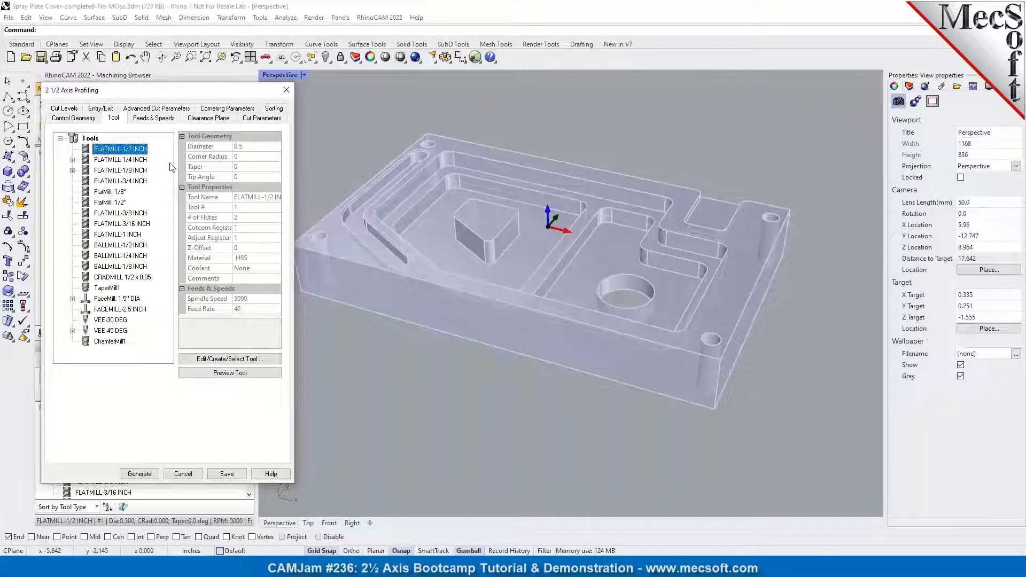
left_click(270, 119)
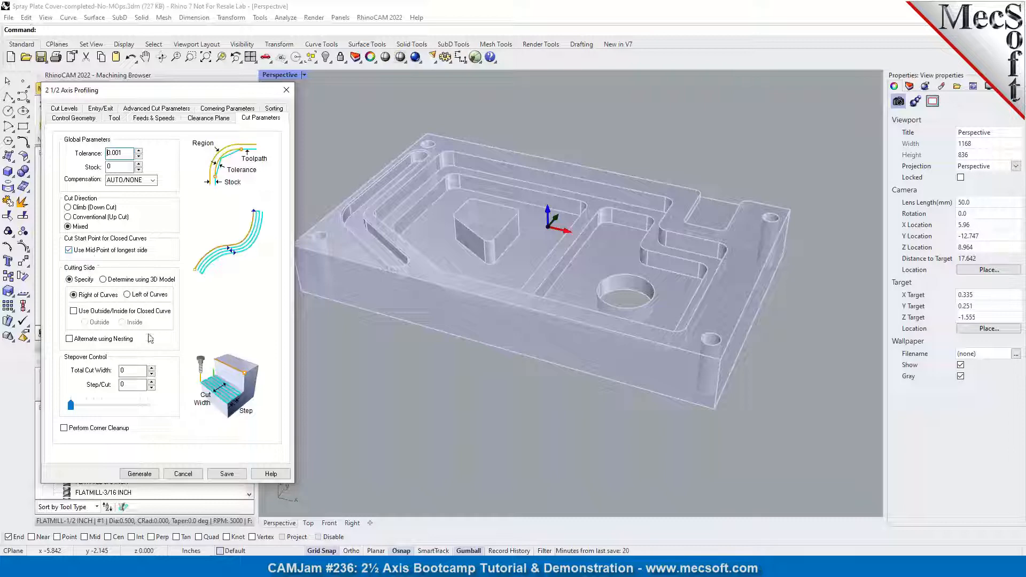
left_click(103, 279)
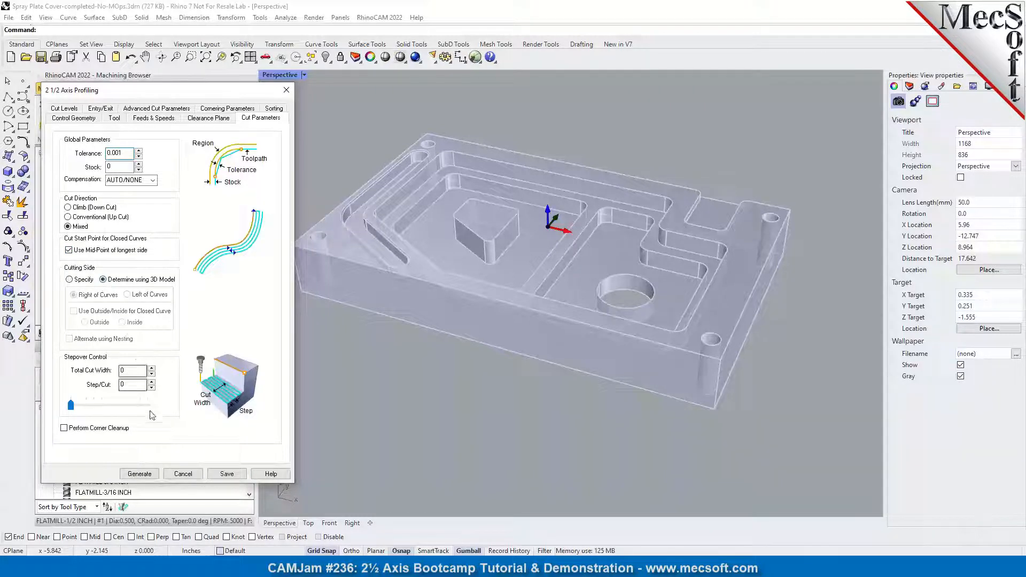
Step: Place the cut geometry at the bottom, pick the total cut depth along a vertical corner edge of the plate, and set rough depth per cut to 0.25
left_click(68, 109)
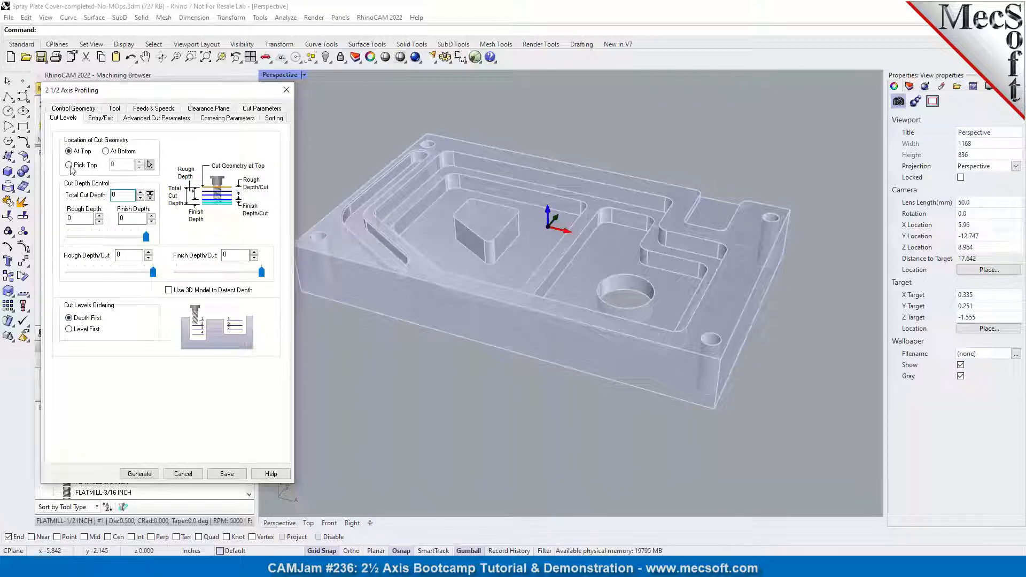
left_click(106, 151)
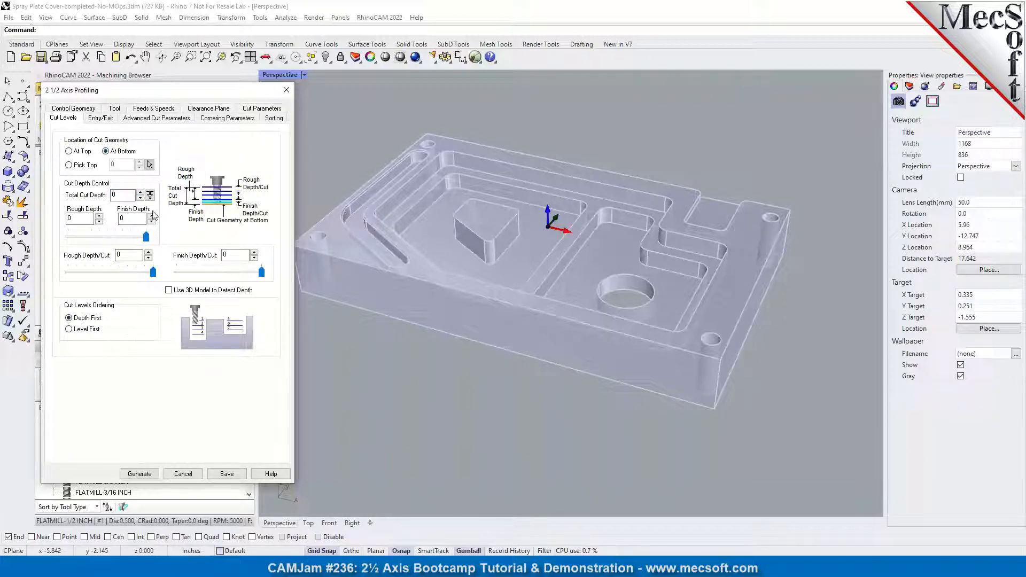
left_click(150, 195)
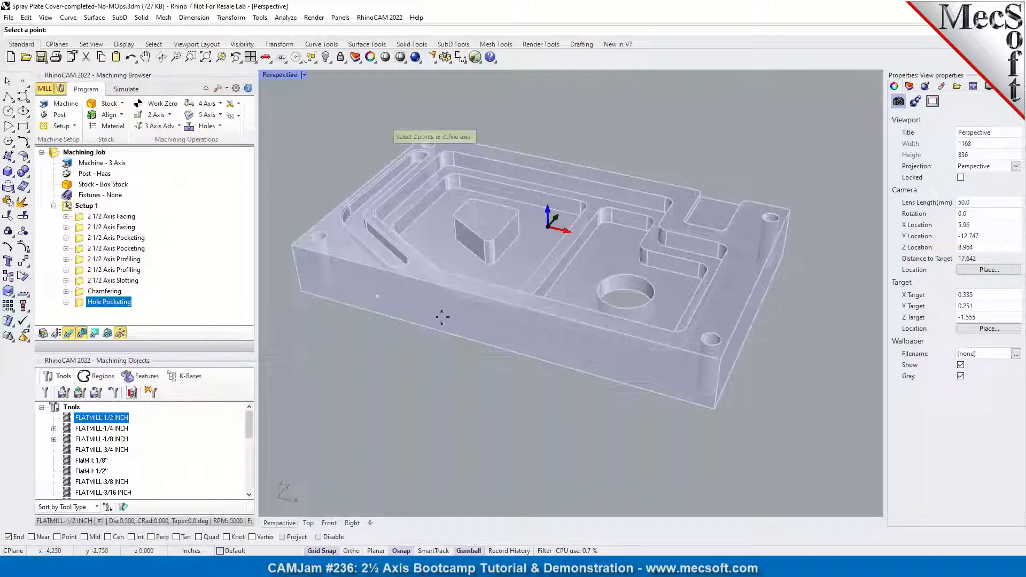
left_click(294, 247)
left_click(302, 291)
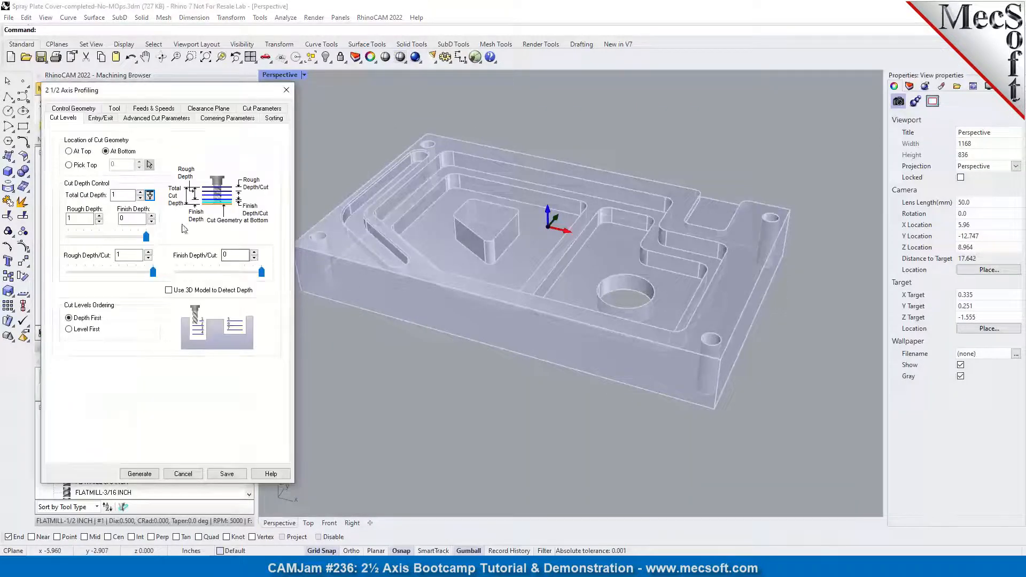
left_click_drag(132, 256, 72, 252)
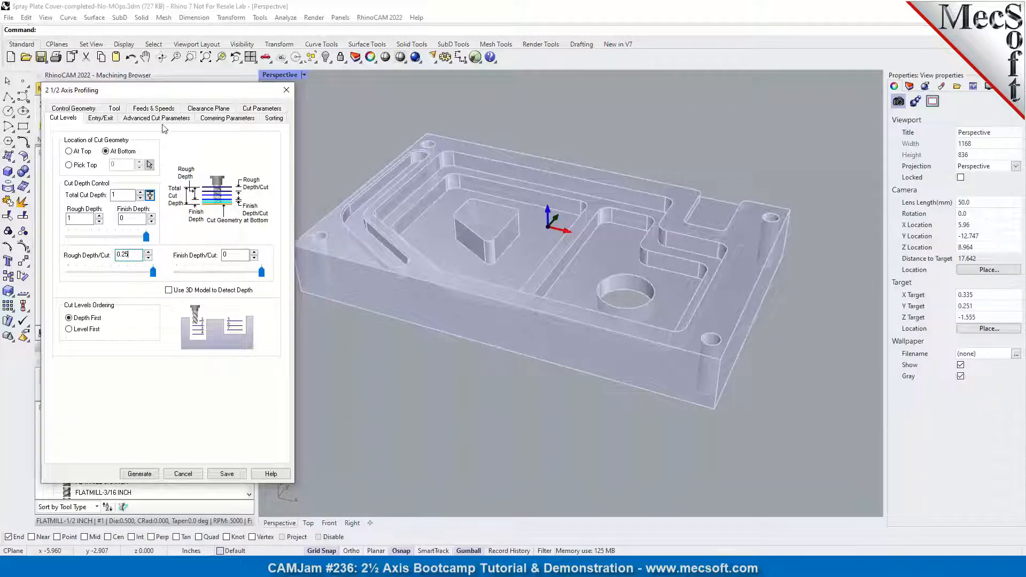
Step: Try the Along Path entry, return the entry motions to Lines & Arcs, and turn off arc fitting for the profiling operation
left_click(100, 118)
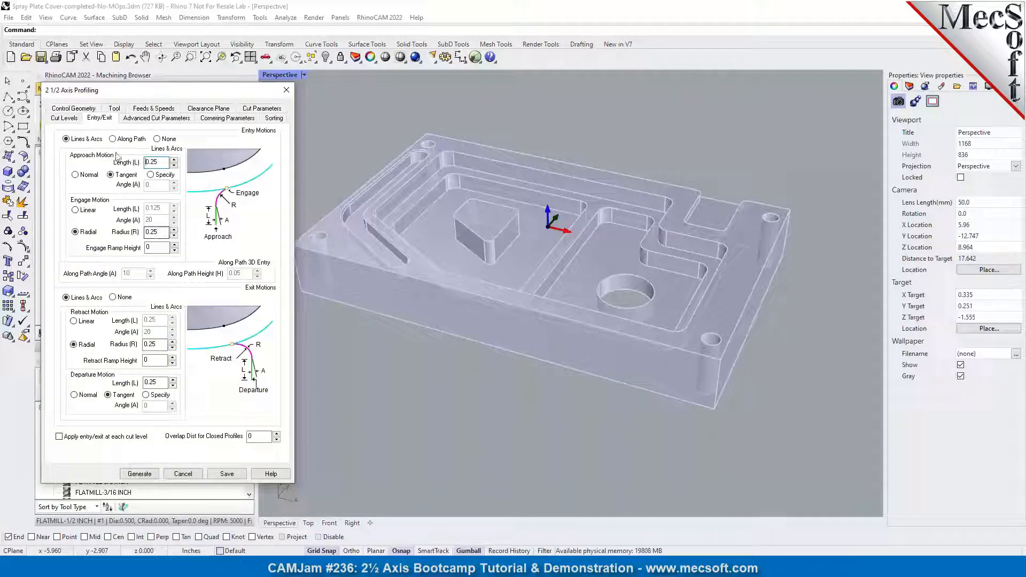
left_click(113, 139)
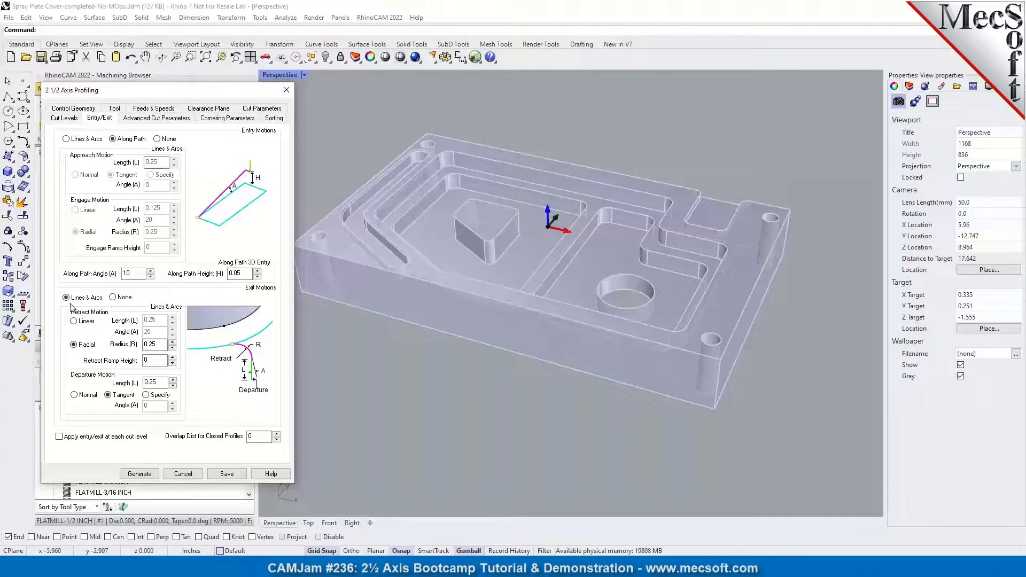
left_click(83, 139)
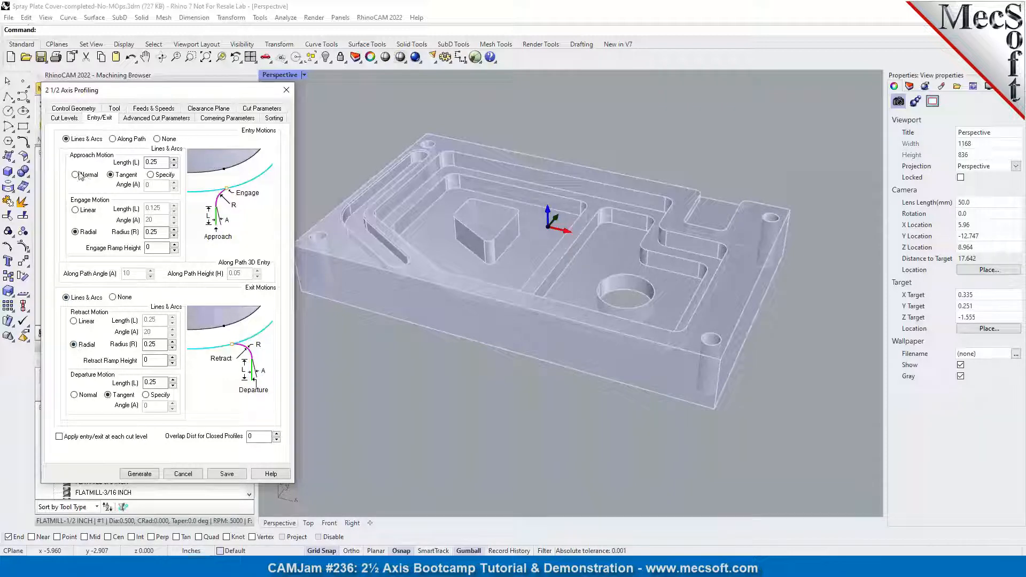
left_click(156, 118)
left_click_drag(150, 216, 109, 216)
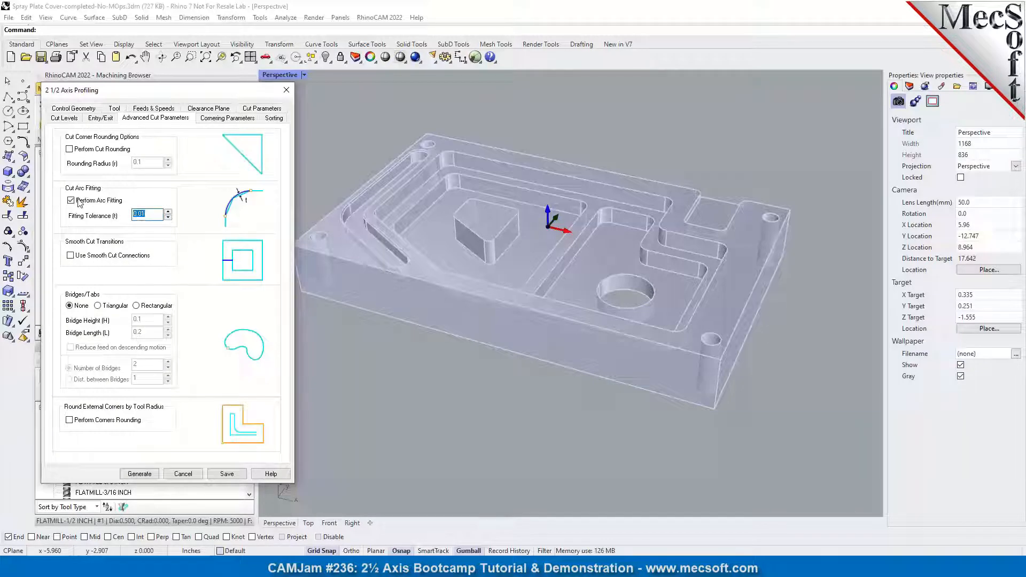
left_click(74, 201)
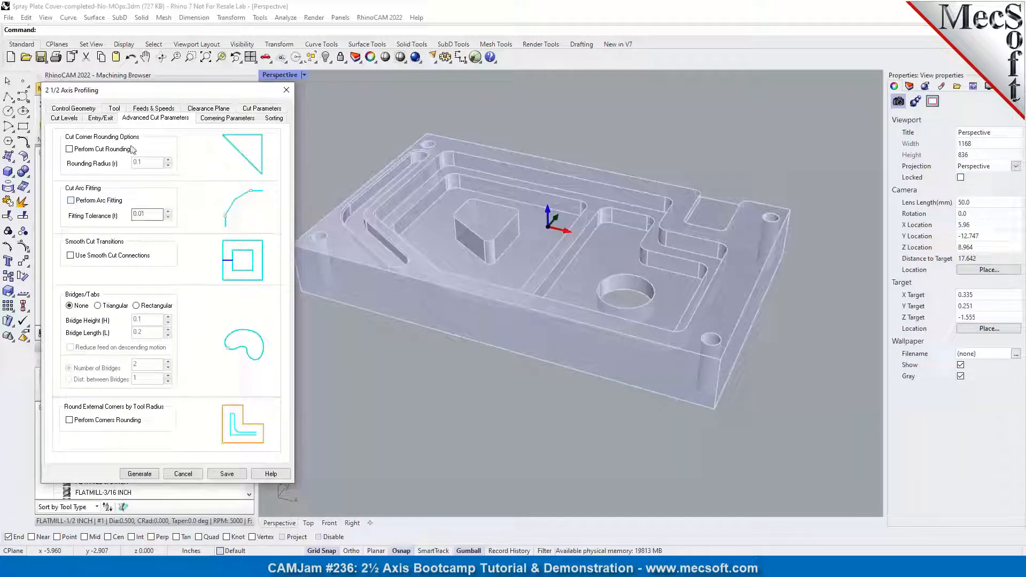
Step: Set the external corner type to Sharp and generate the outer perimeter profiling toolpath
left_click(226, 119)
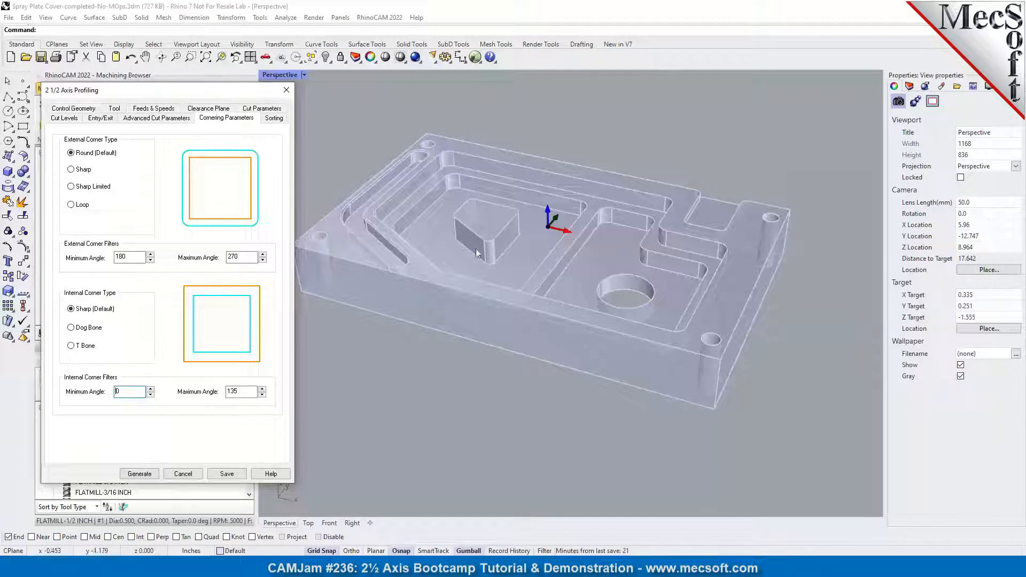
left_click(73, 171)
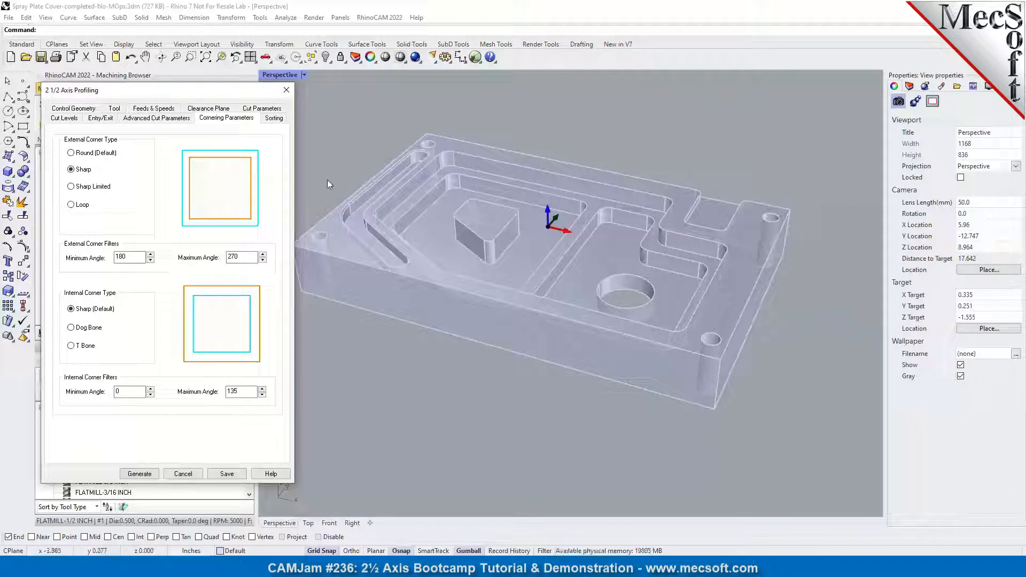
left_click(139, 474)
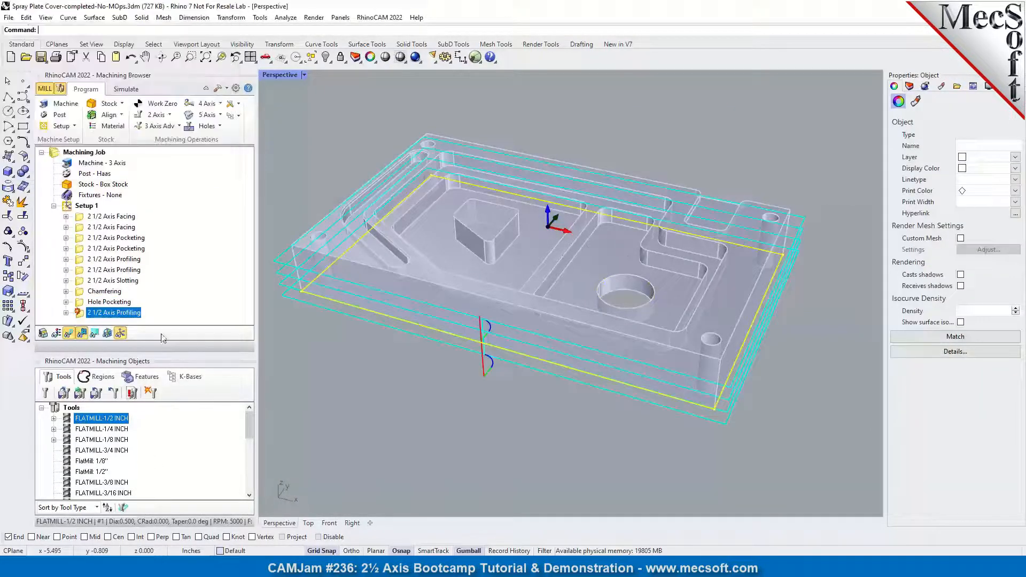
right_click_drag(550, 186, 666, 240)
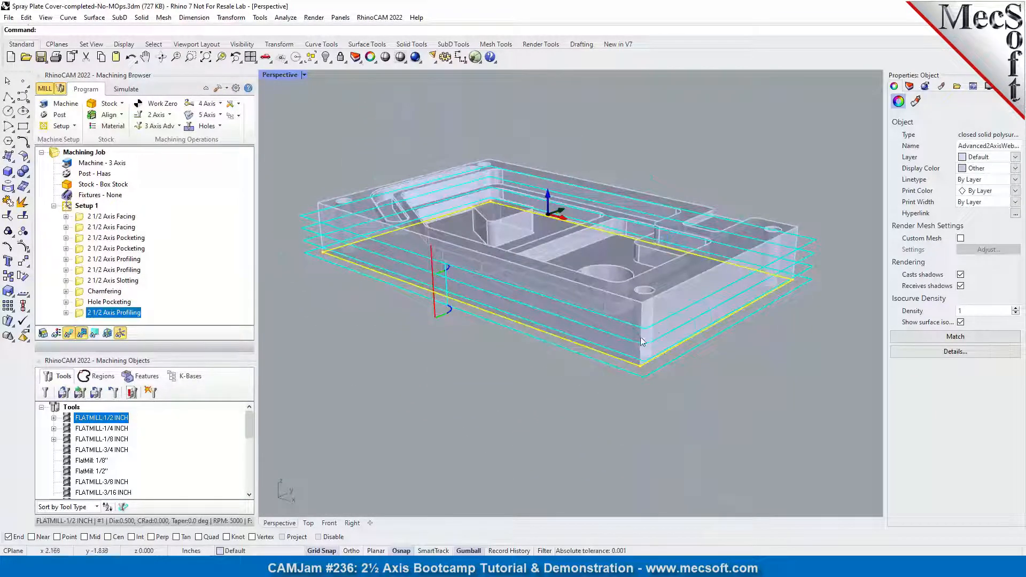
right_click_drag(640, 285, 655, 340)
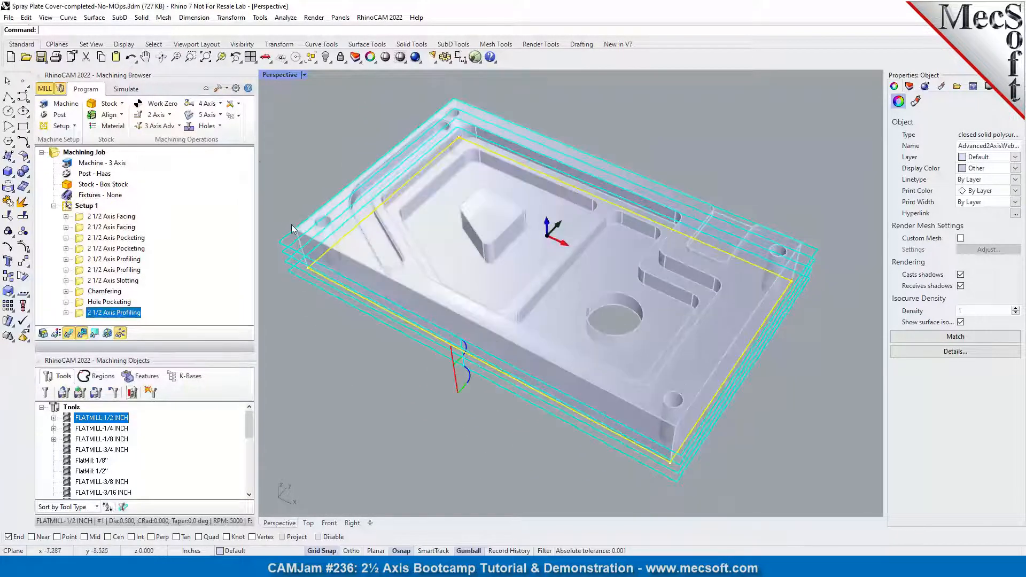
Step: Raise the simulation speed to a medium level and simulate the first 2½ axis facing operation
left_click(124, 91)
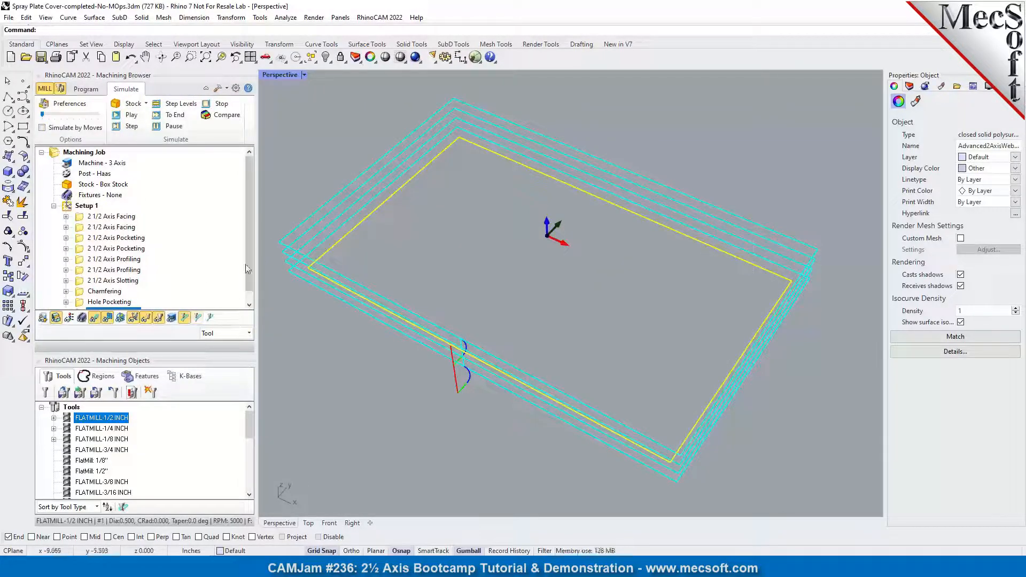
left_click(60, 89)
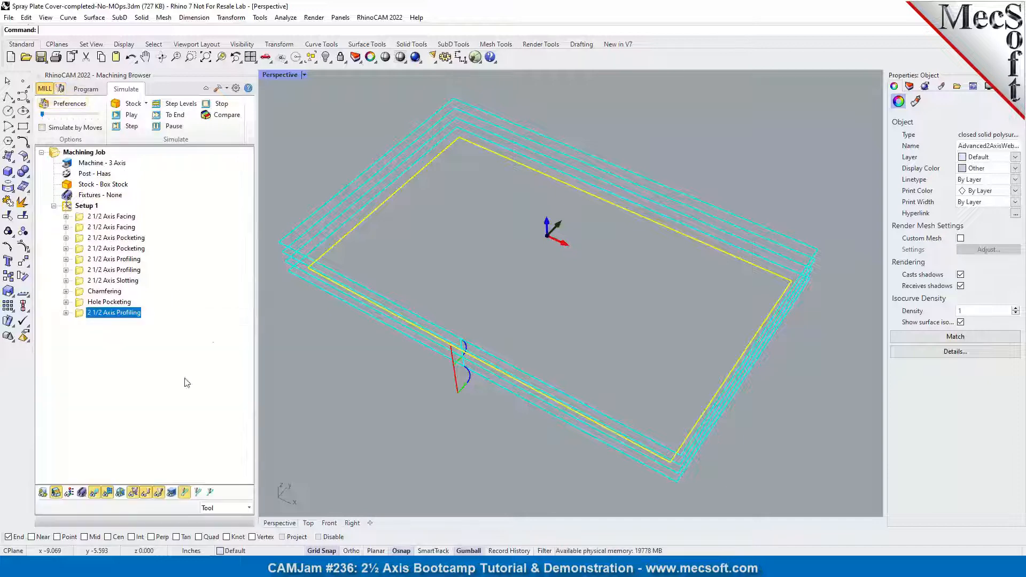
left_click(83, 217)
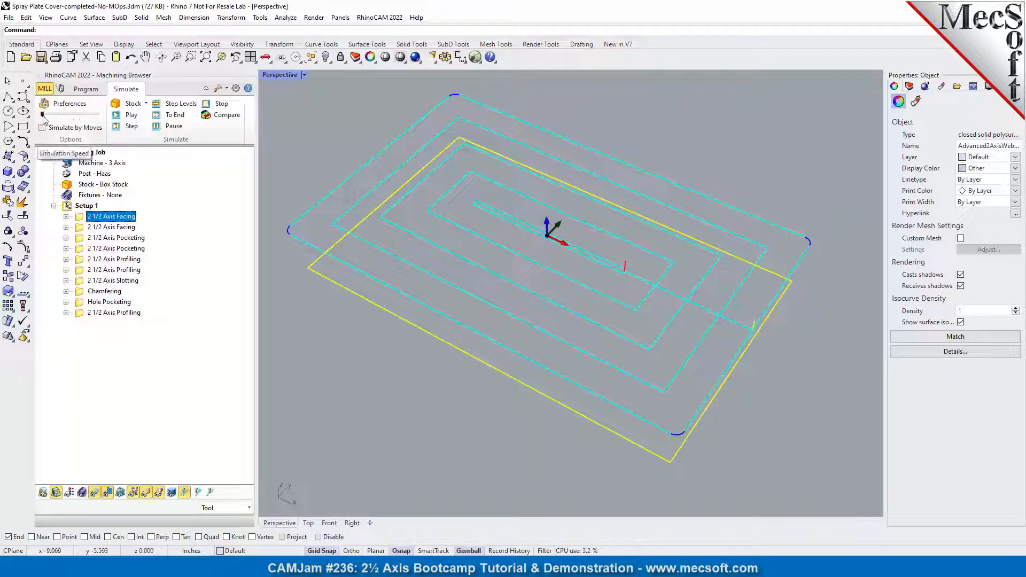
left_click_drag(44, 117, 74, 117)
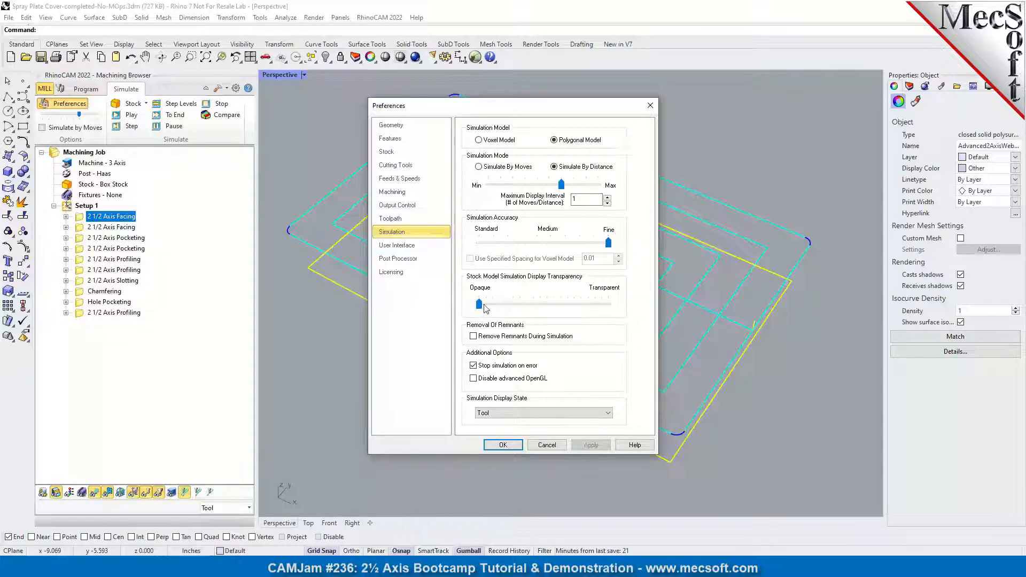
left_click(503, 445)
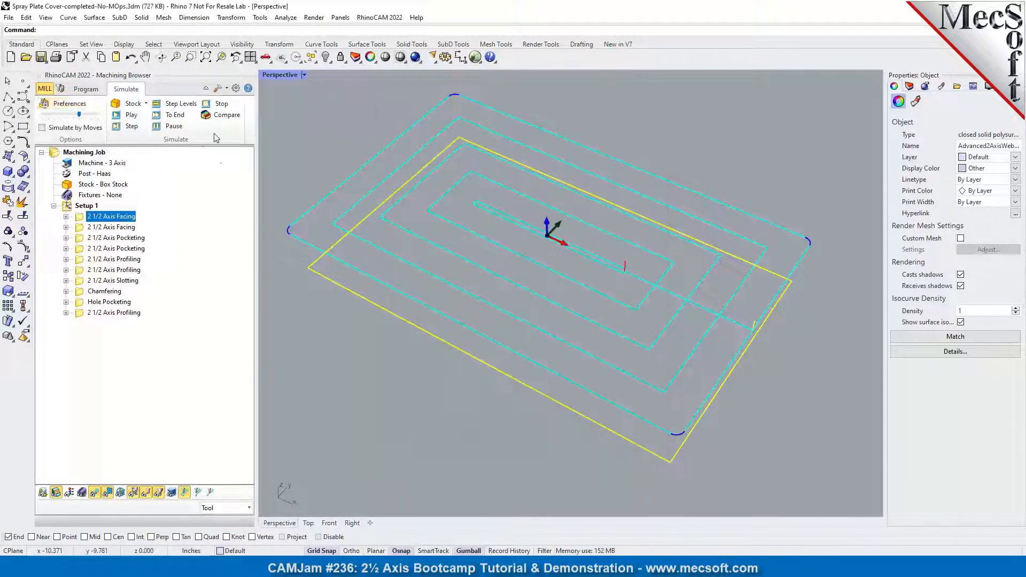
left_click(132, 117)
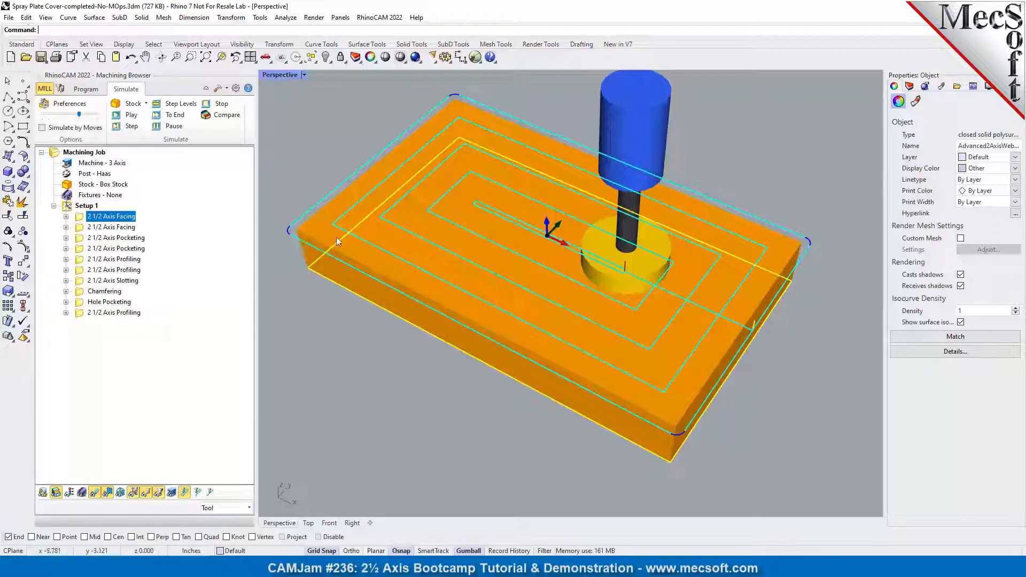
Step: Increase the box stock's height and align the stock about the part with Bottom Z alignment and Center XY alignment
double_click(73, 185)
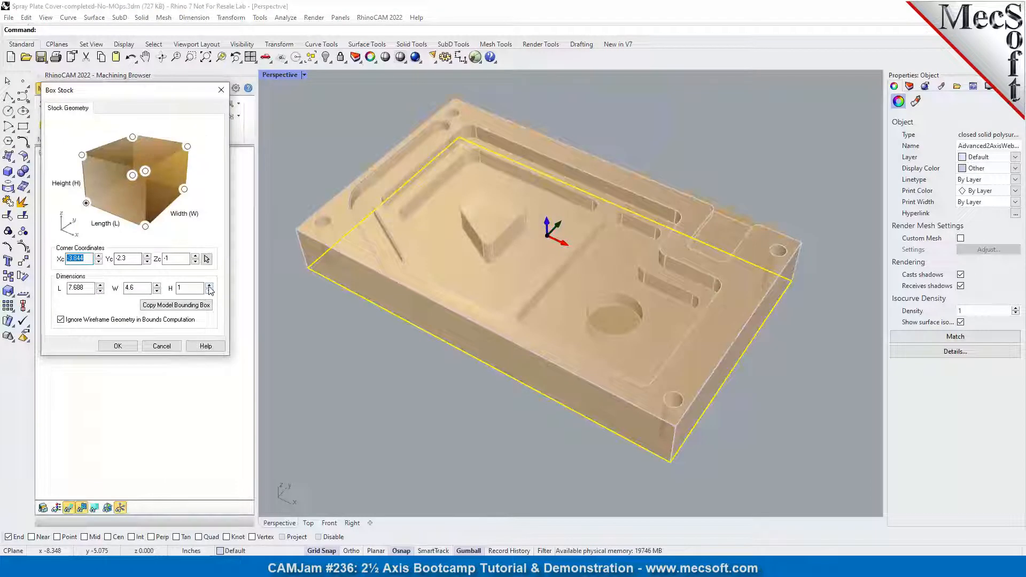
left_click(118, 347)
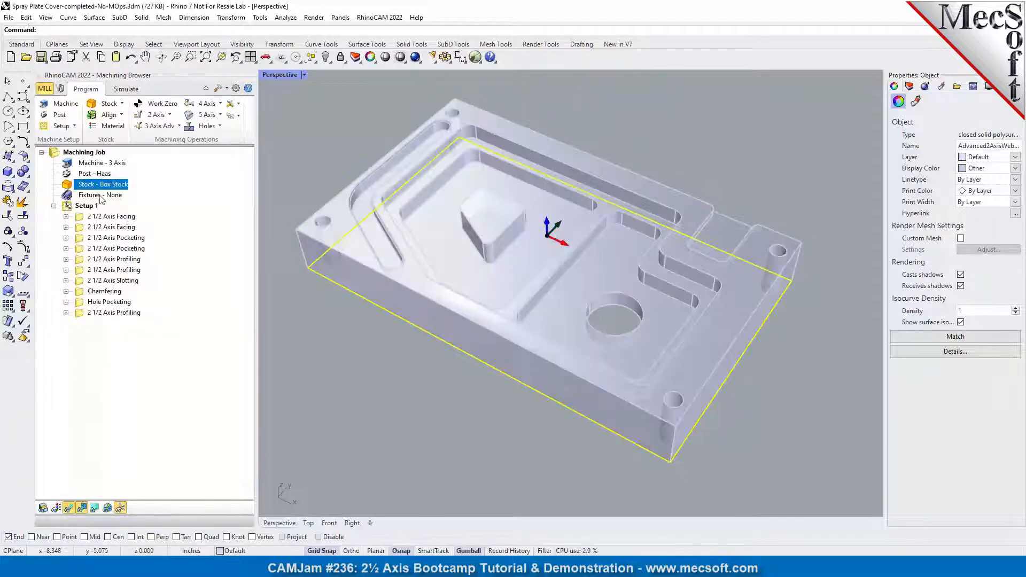
left_click(126, 163)
left_click(156, 242)
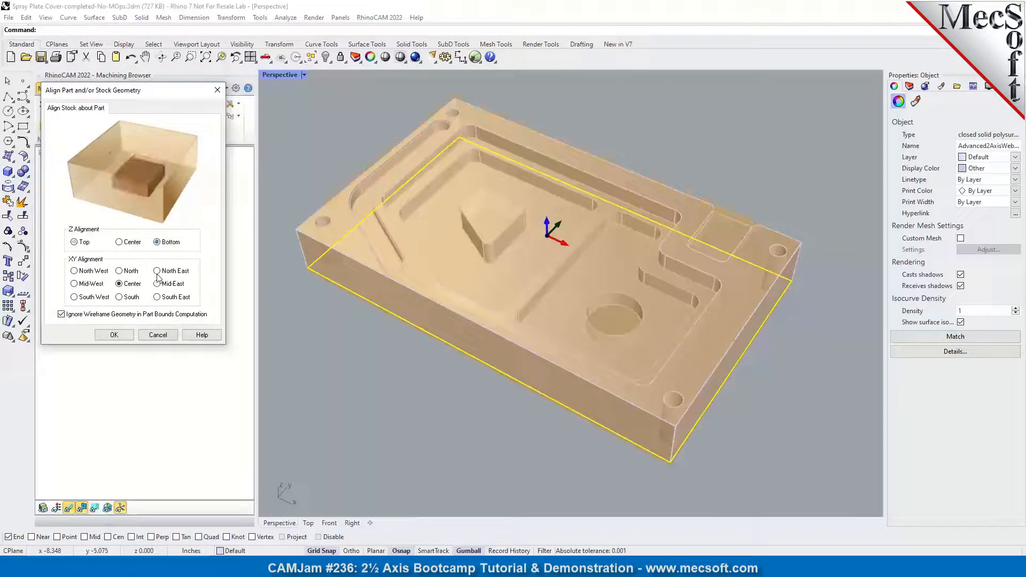
left_click(114, 334)
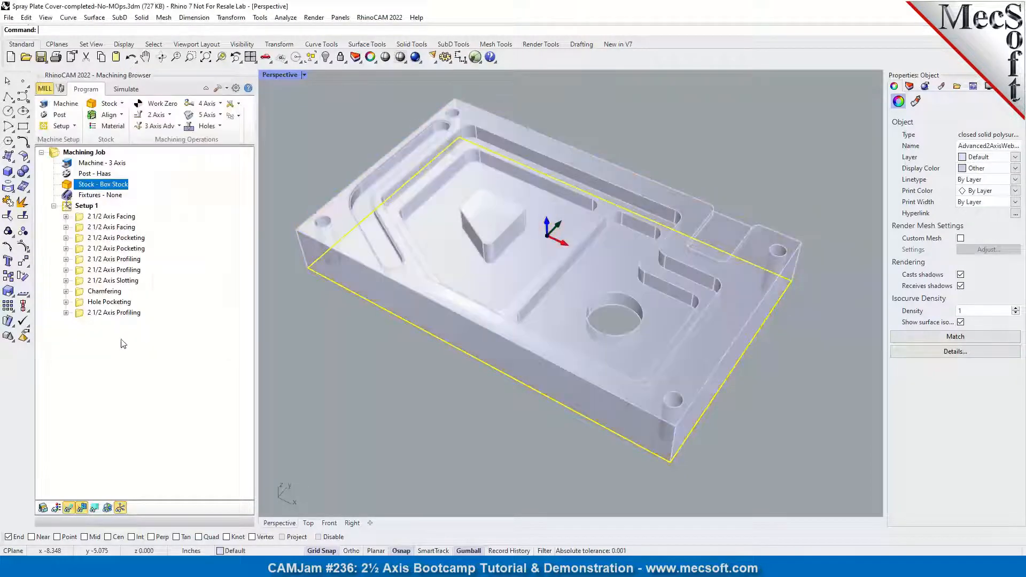
Step: Simulate the first 2½ axis facing operation again on the realigned box stock
left_click(102, 217)
left_click(127, 89)
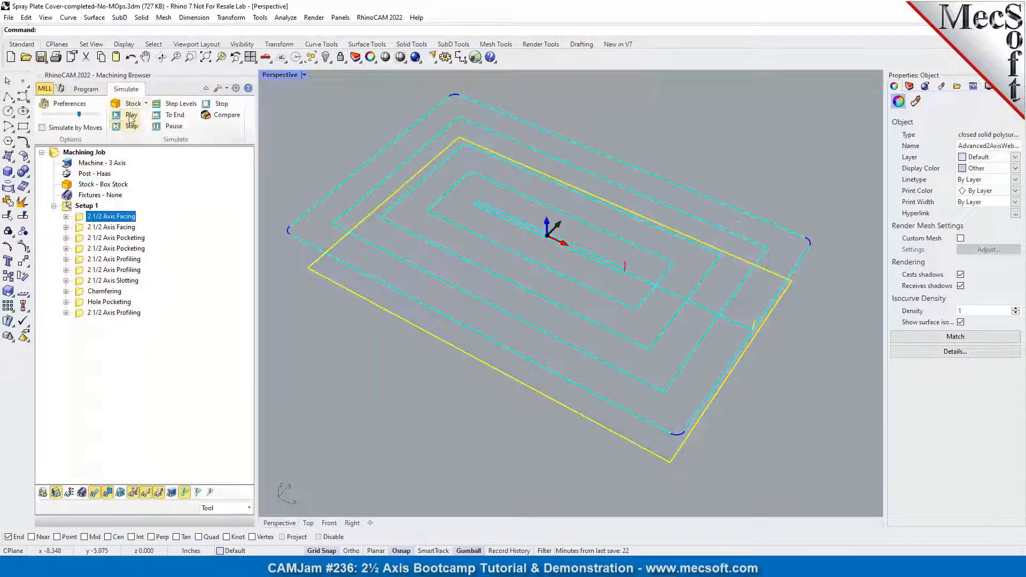
left_click(131, 115)
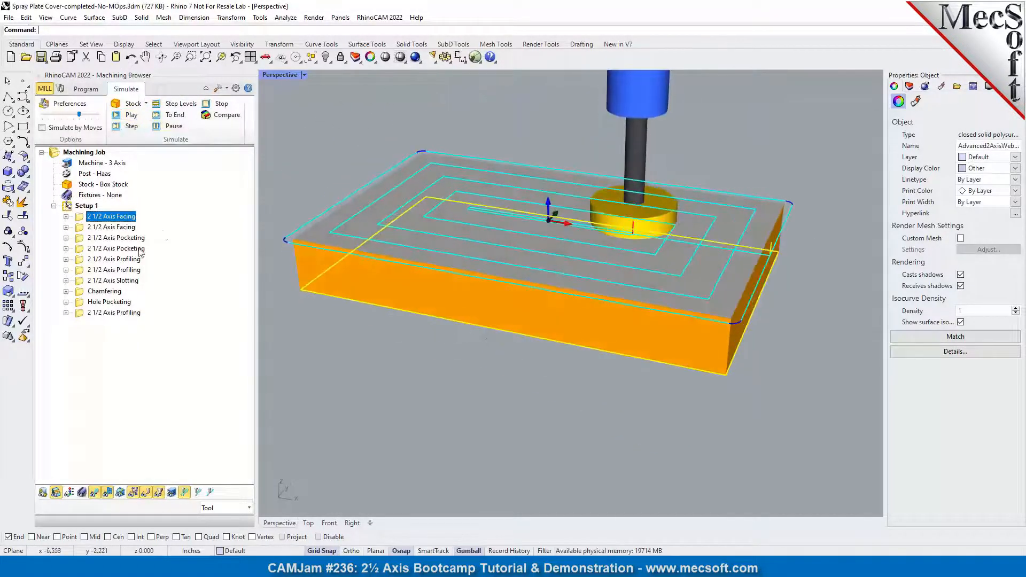
Step: Simulate the second 2½ axis facing operation in the edge notch, reducing the simulation speed to its minimum
left_click(88, 227)
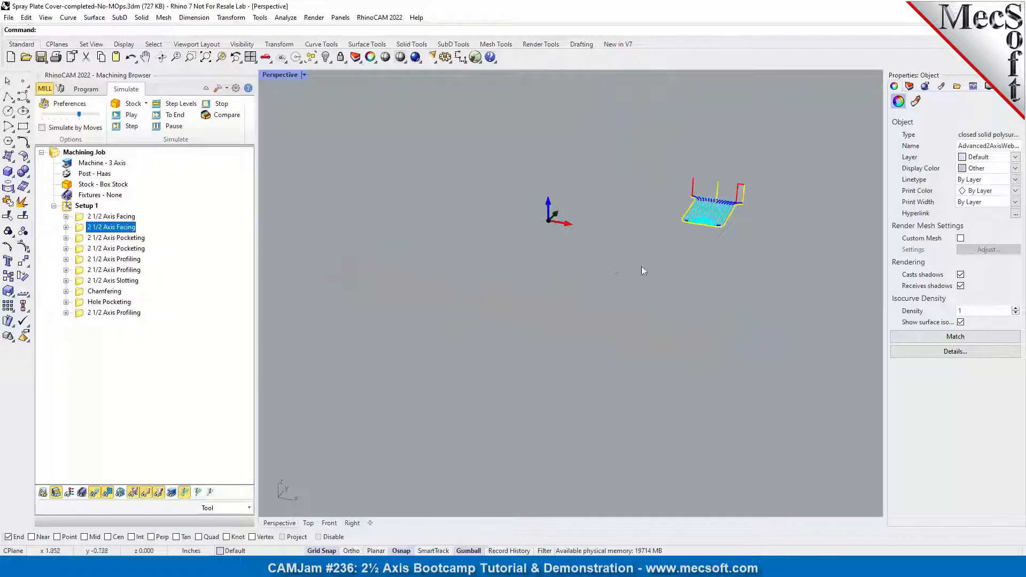
right_click_drag(642, 267, 385, 260)
scroll(448, 270, "up", 8)
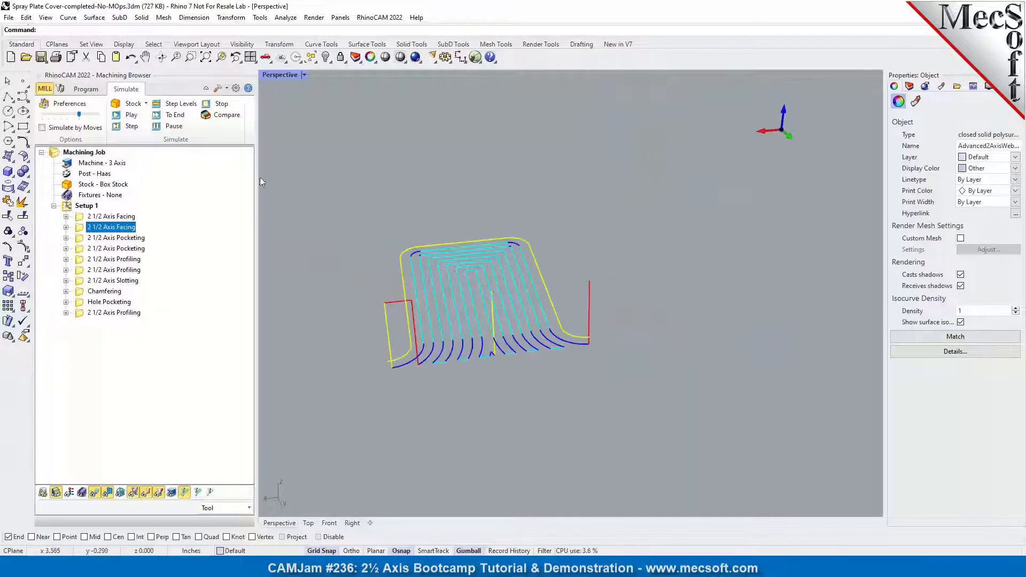
left_click_drag(80, 115, 66, 117)
left_click(132, 116)
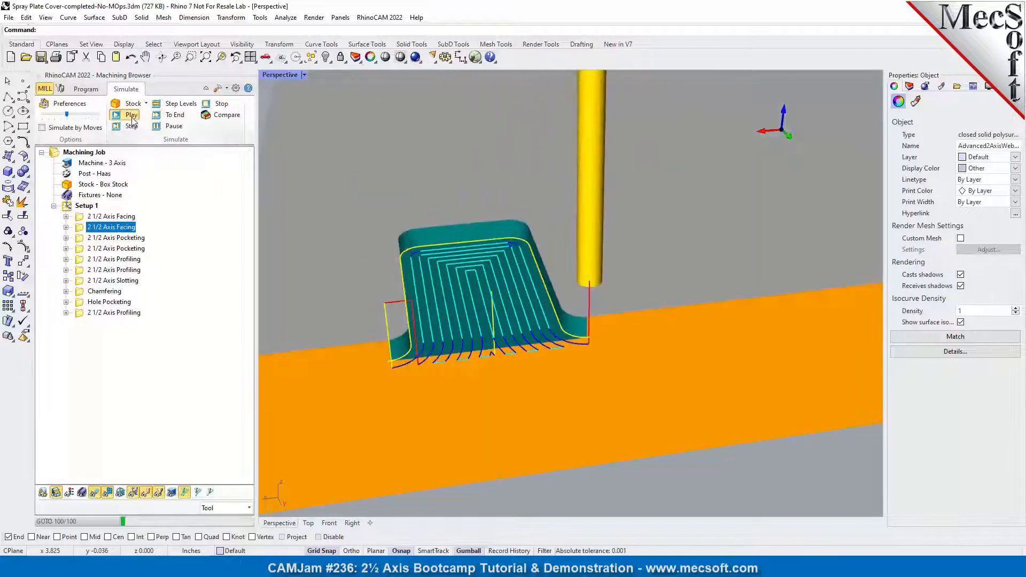
left_click_drag(66, 116, 42, 115)
left_click(132, 116)
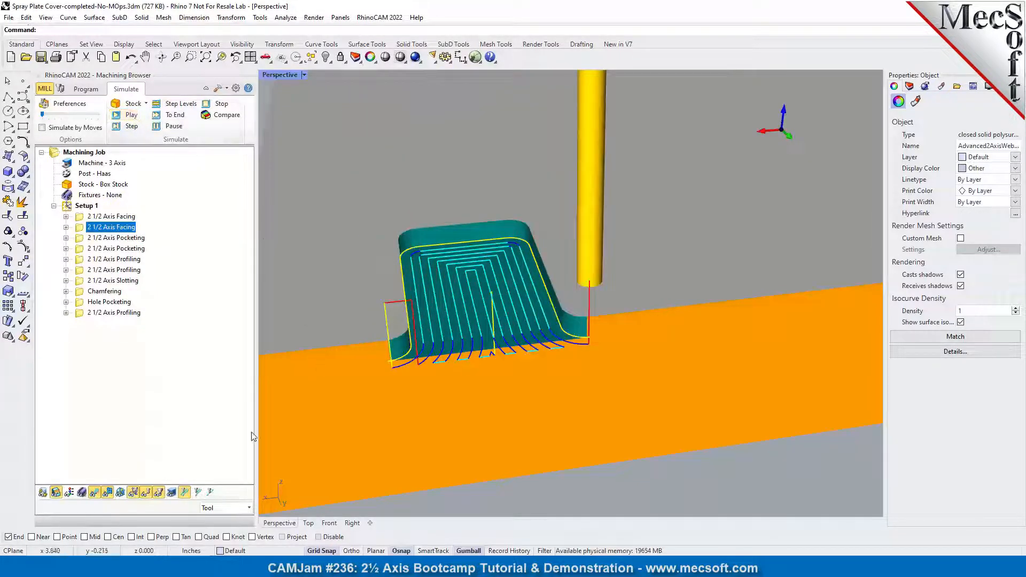
right_click_drag(469, 350, 473, 345)
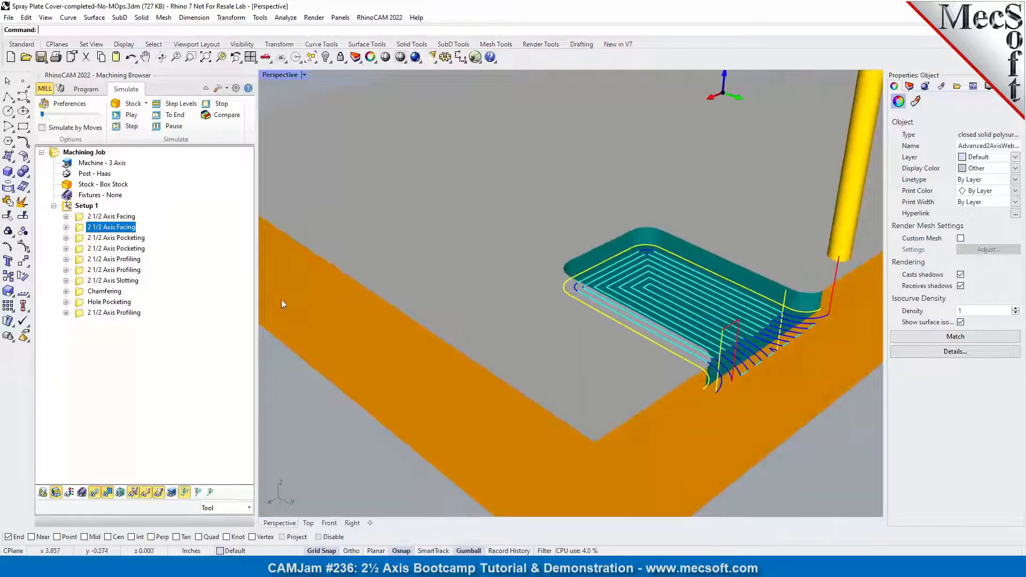
Step: Raise the simulation speed above the middle and simulate the first 2½ axis pocketing operation
left_click(107, 237)
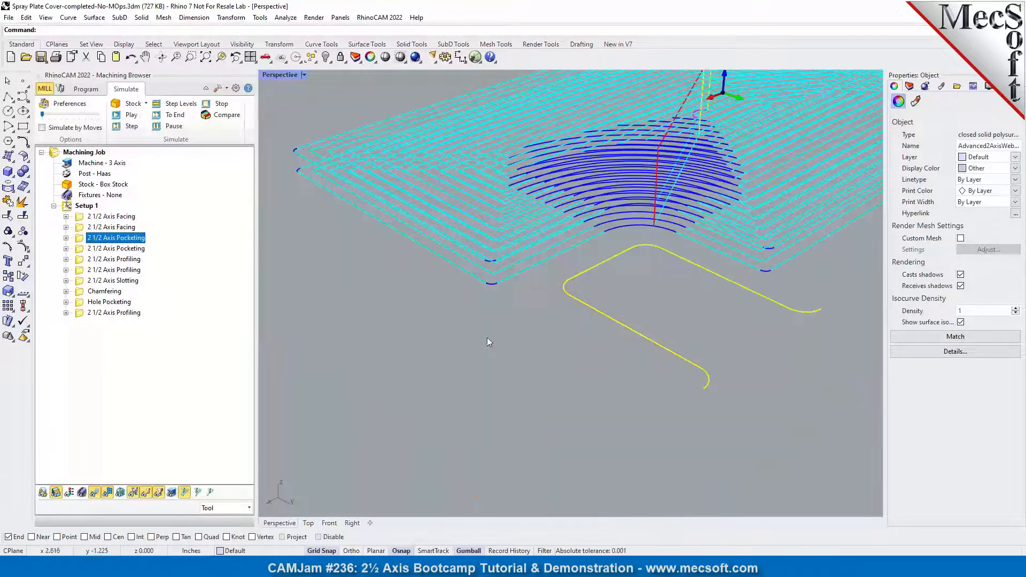
scroll(610, 326, "up", 3)
scroll(669, 278, "down", 5)
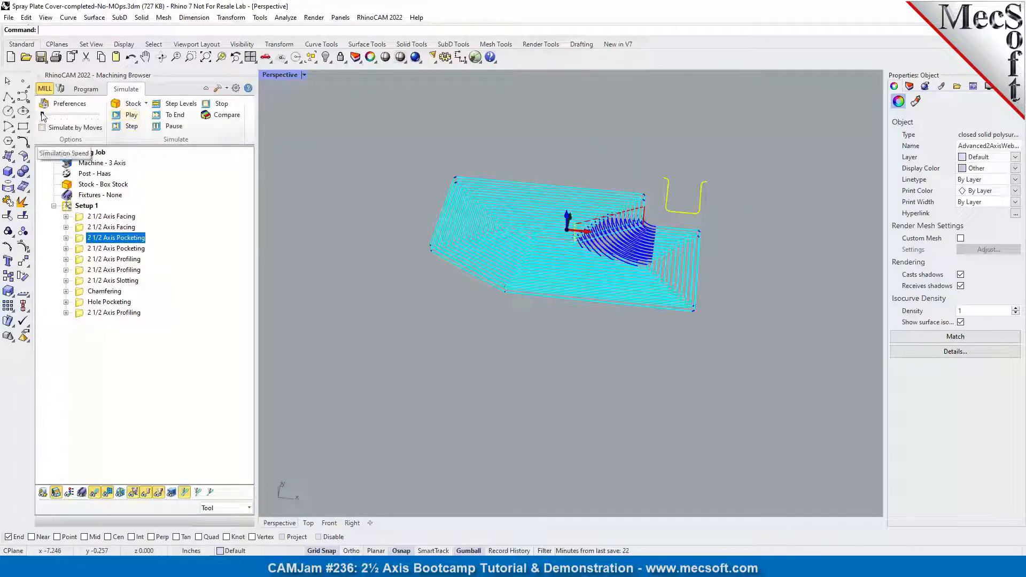
left_click_drag(43, 115, 73, 114)
left_click(132, 116)
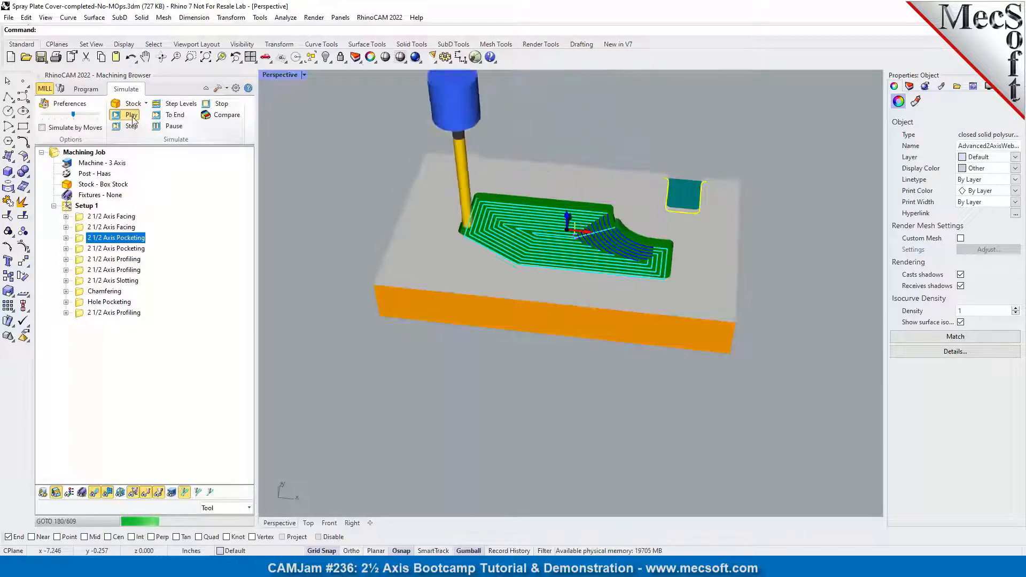
Step: Run the first 2½ axis pocketing simulation straight to its end and hide the toolpath display
left_click(175, 127)
left_click(174, 116)
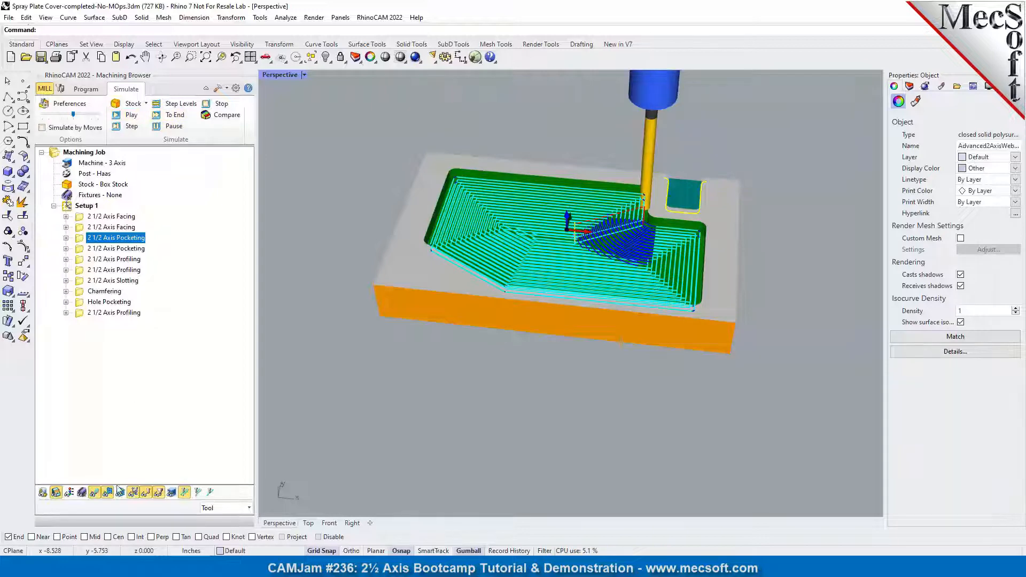
left_click(95, 492)
right_click_drag(559, 323, 551, 289)
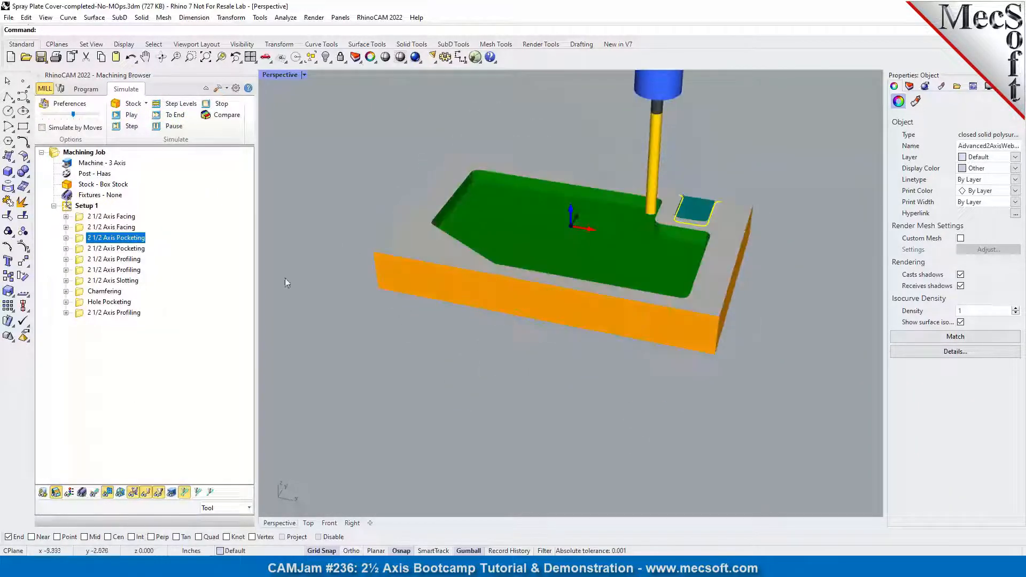
Step: Lower the simulation speed and simulate the second 2½ axis pocketing operation around the island
left_click(79, 249)
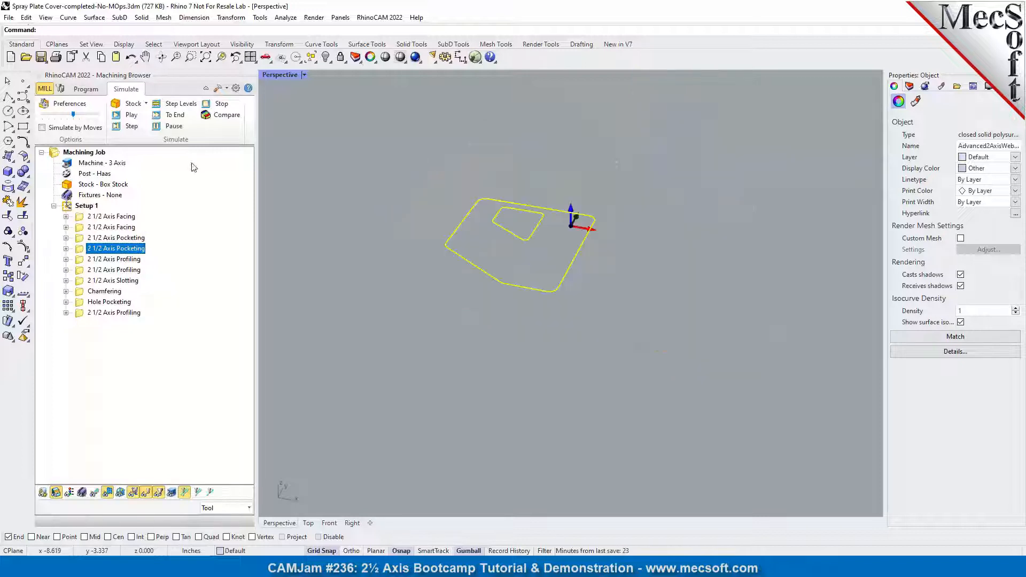
left_click(65, 115)
left_click(131, 115)
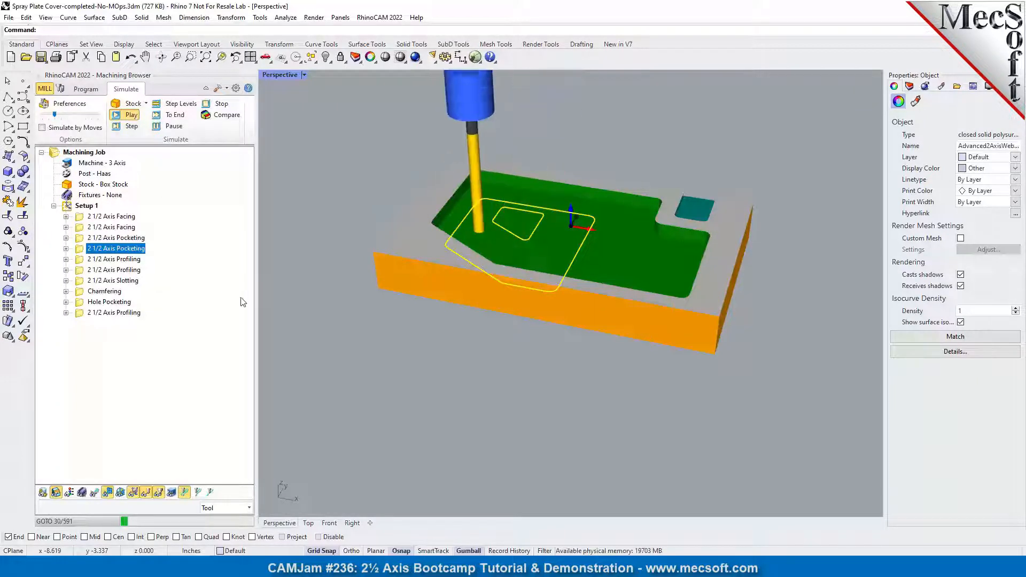
scroll(522, 236, "up", 5)
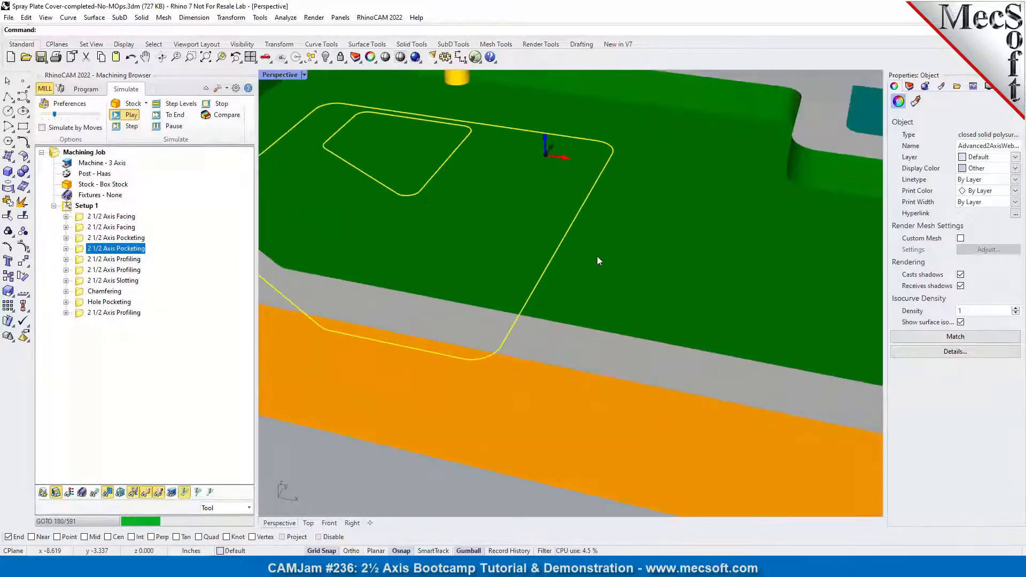
Step: Display the second pocketing operation's toolpath to examine its cut levels, and hide it again to inspect the cut pocket
left_click(94, 492)
scroll(582, 238, "down", 6)
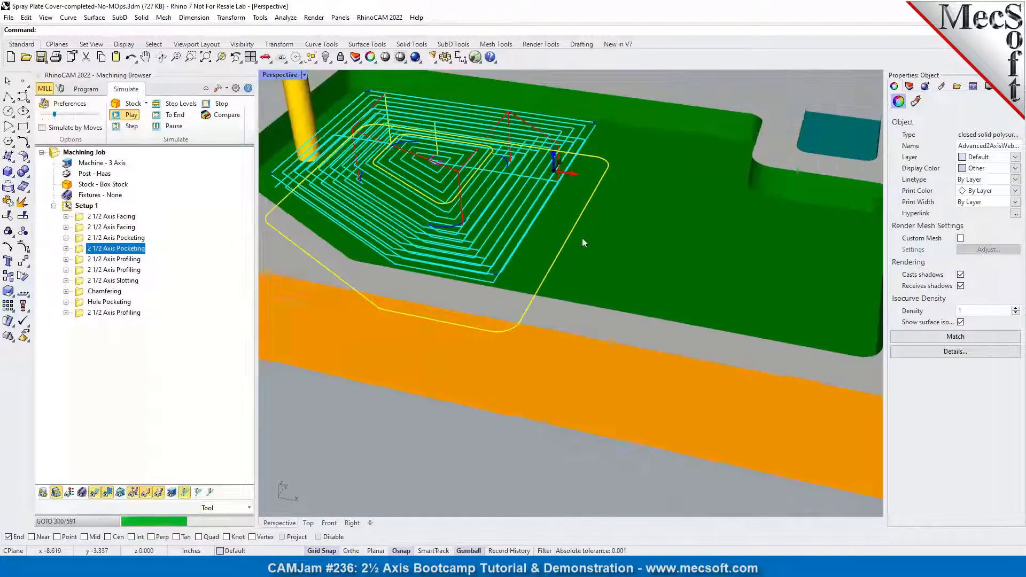
mouse_move(553, 317)
right_mouse_down()
mouse_move(567, 264)
mouse_move(557, 314)
mouse_move(550, 323)
mouse_move(556, 267)
mouse_move(538, 316)
right_mouse_up()
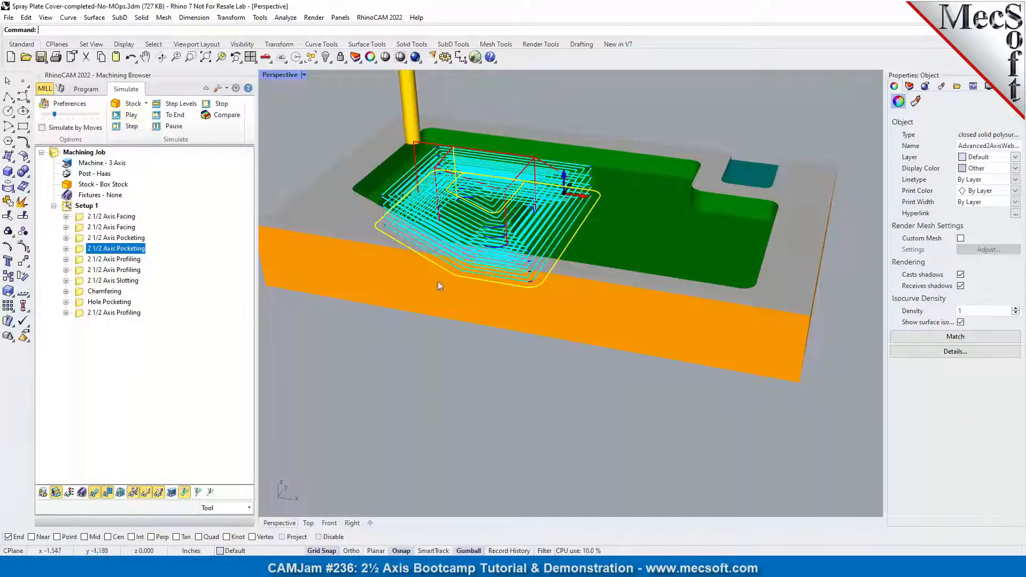
left_click(95, 492)
right_click_drag(498, 289, 551, 249)
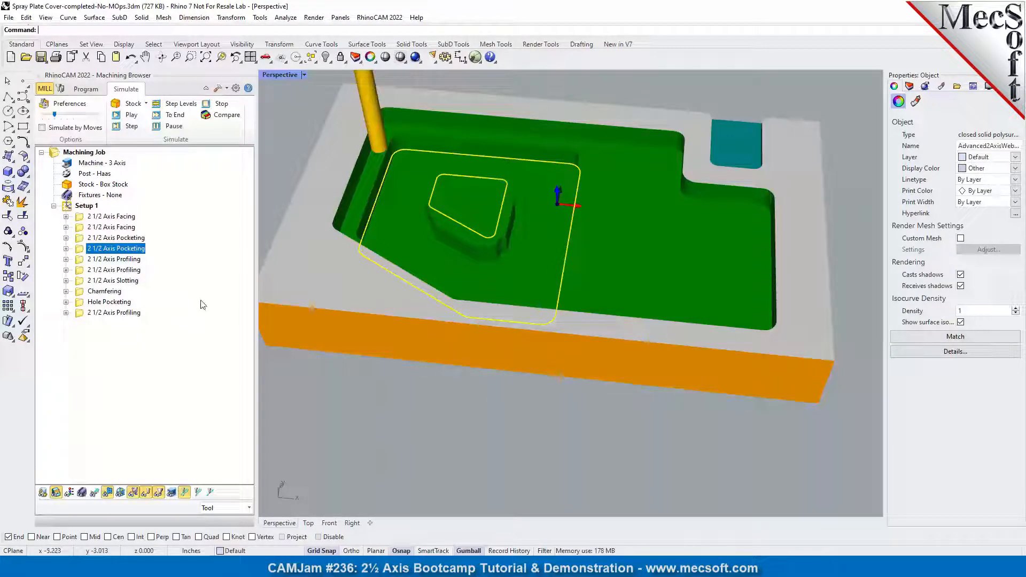
Step: Simulate the first and second 2½ axis profiling operations and inspect the walls around the island and deep pocket
left_click(117, 260)
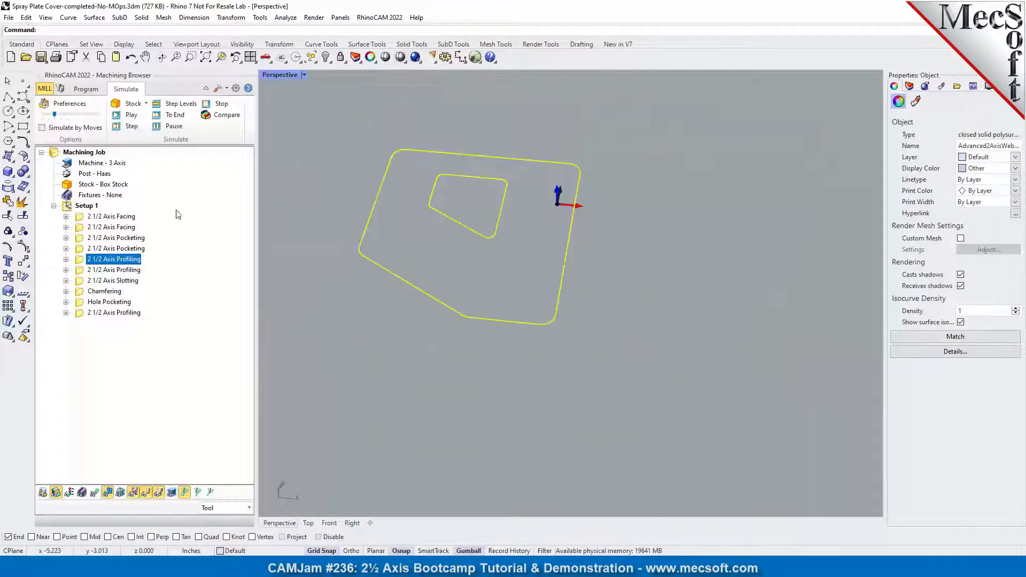
left_click(137, 116)
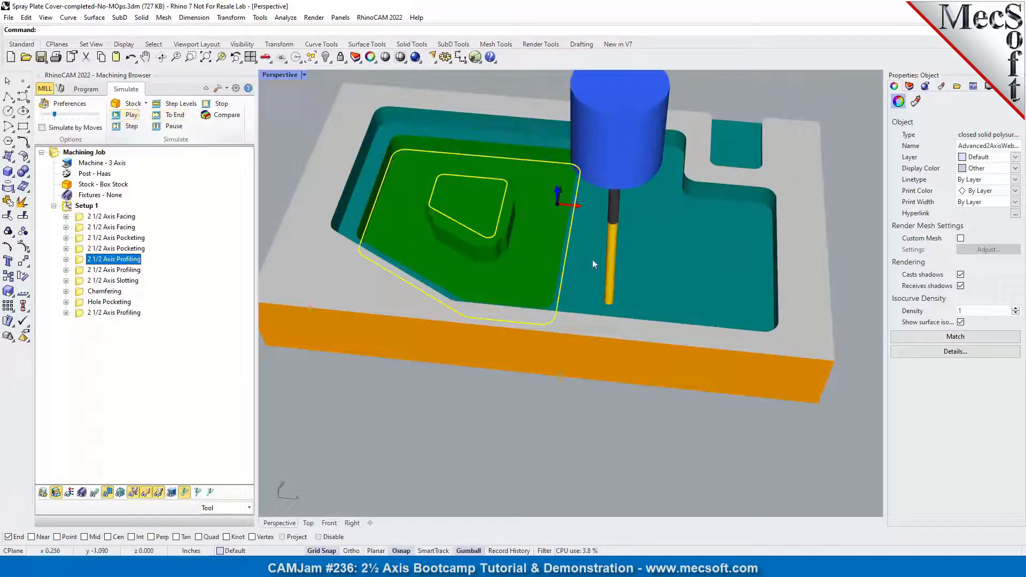
left_click(84, 270)
left_click(131, 115)
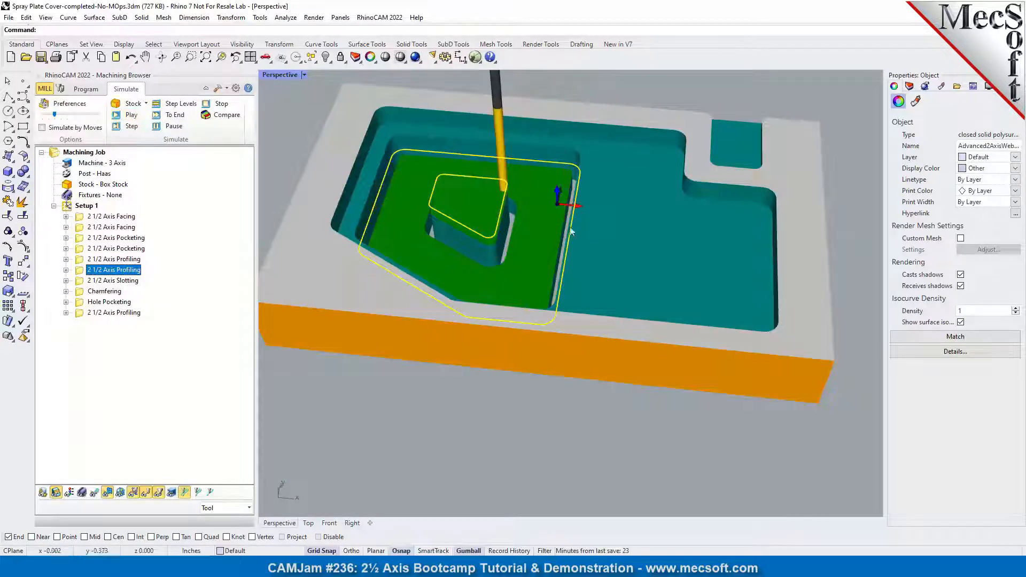
mouse_move(578, 209)
right_mouse_down()
mouse_move(582, 270)
mouse_move(573, 194)
right_mouse_up()
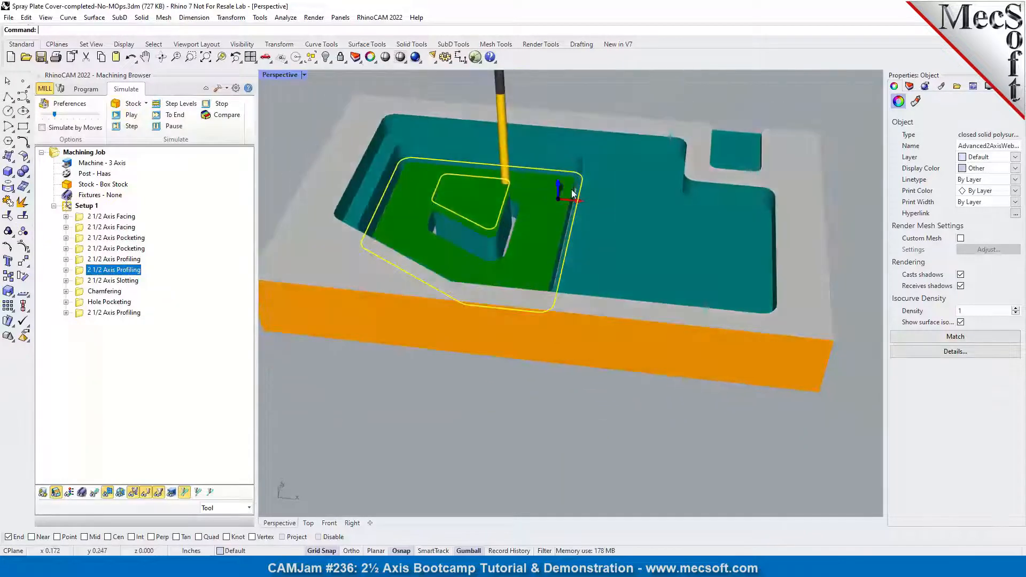
right_click_drag(533, 330, 494, 321)
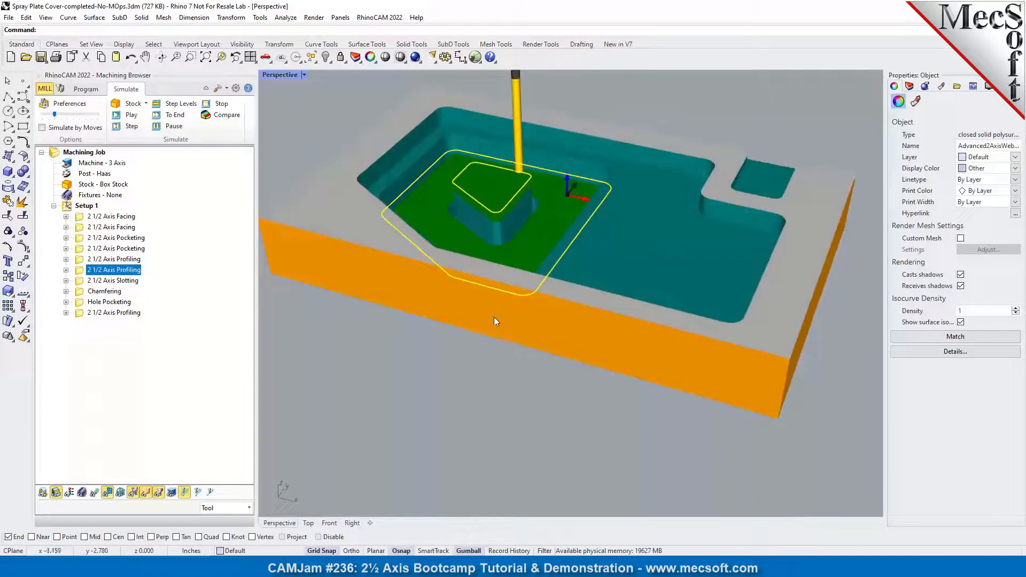
Step: Set the second 2½ axis profiling operation's cut geometry location to At Bottom and regenerate it
double_click(80, 273)
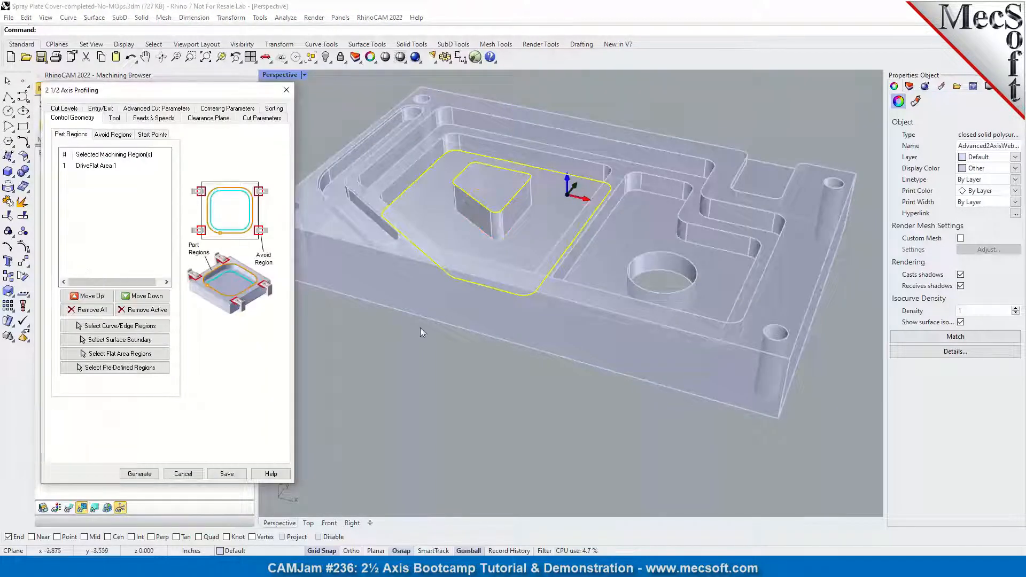
left_click(72, 110)
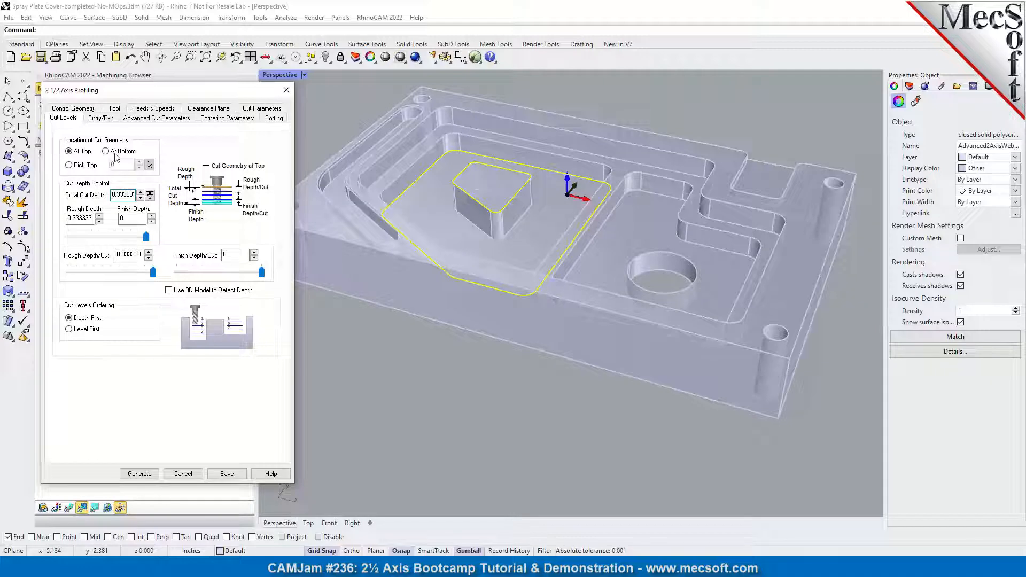
left_click(106, 151)
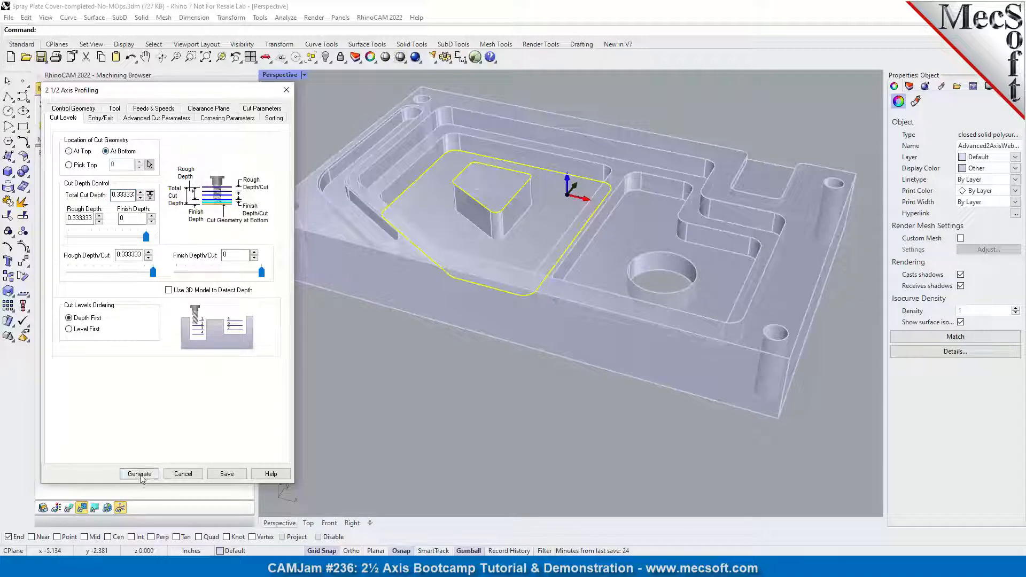
left_click(139, 474)
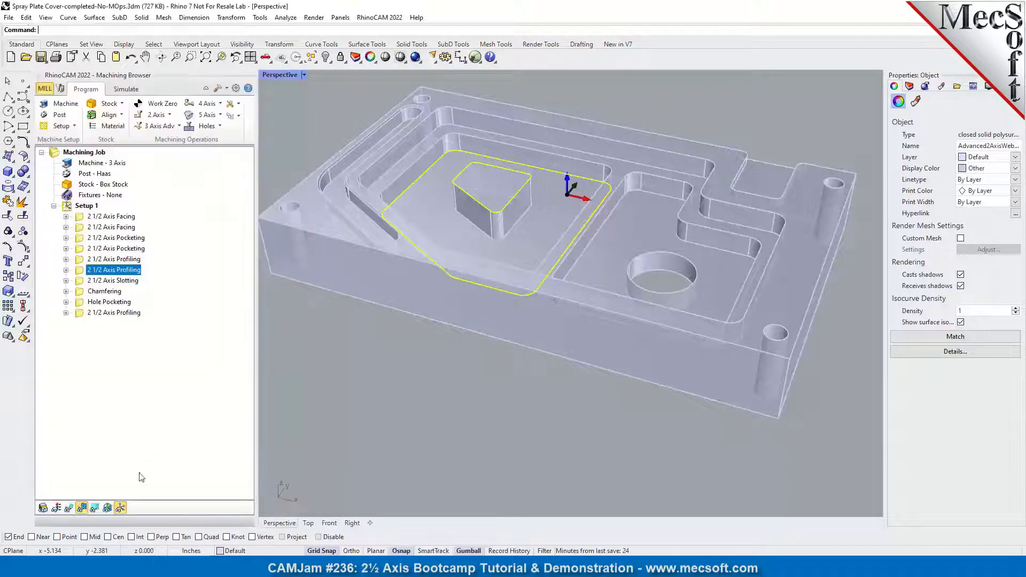
Step: Simulate the regenerated second 2½ axis profiling operation and inspect the island
left_click(137, 91)
left_click(131, 115)
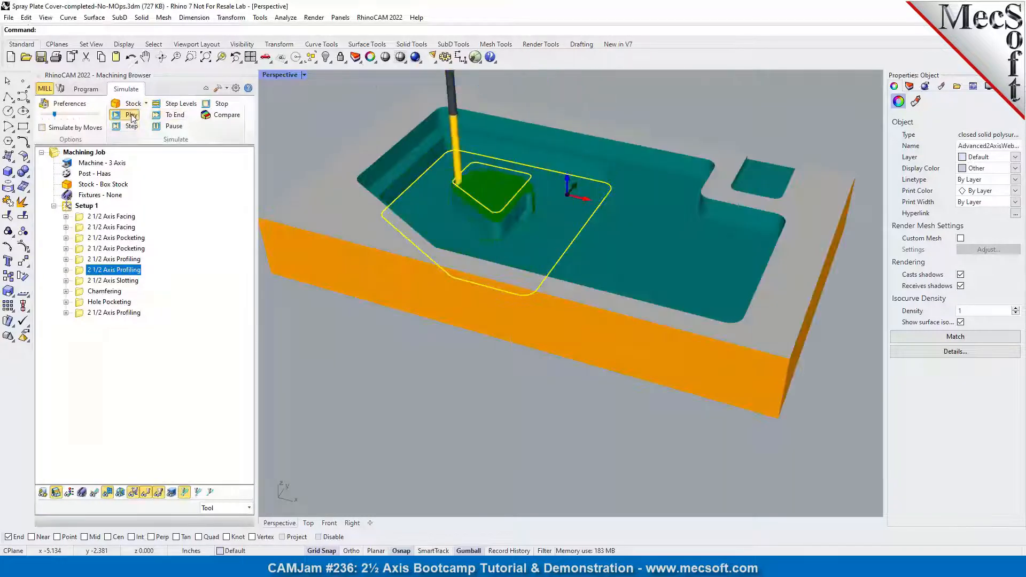
right_click_drag(480, 245, 556, 229)
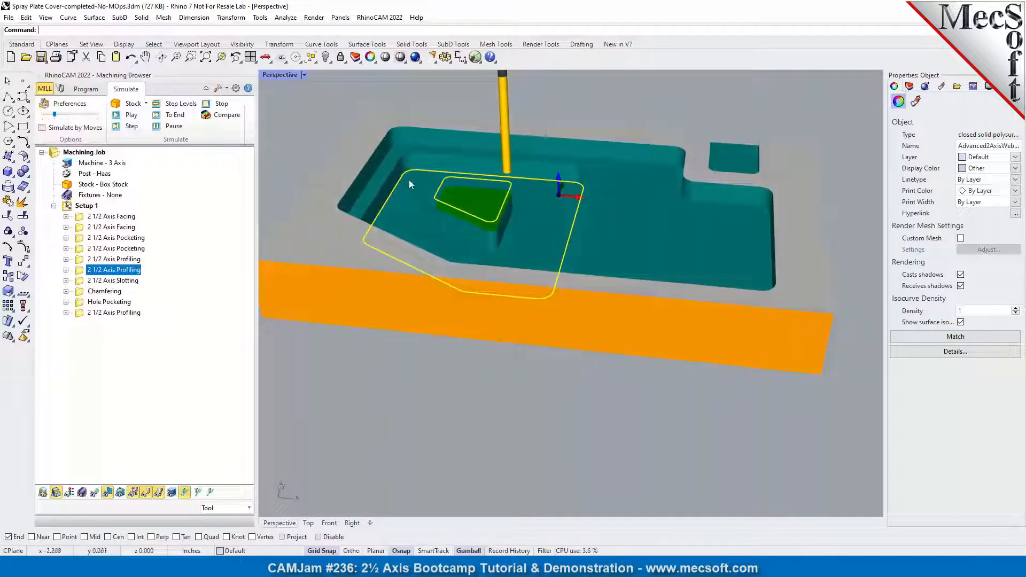
Step: Simulate the 2½ axis slotting operation and inspect the end of the angled slot up close
left_click(82, 281)
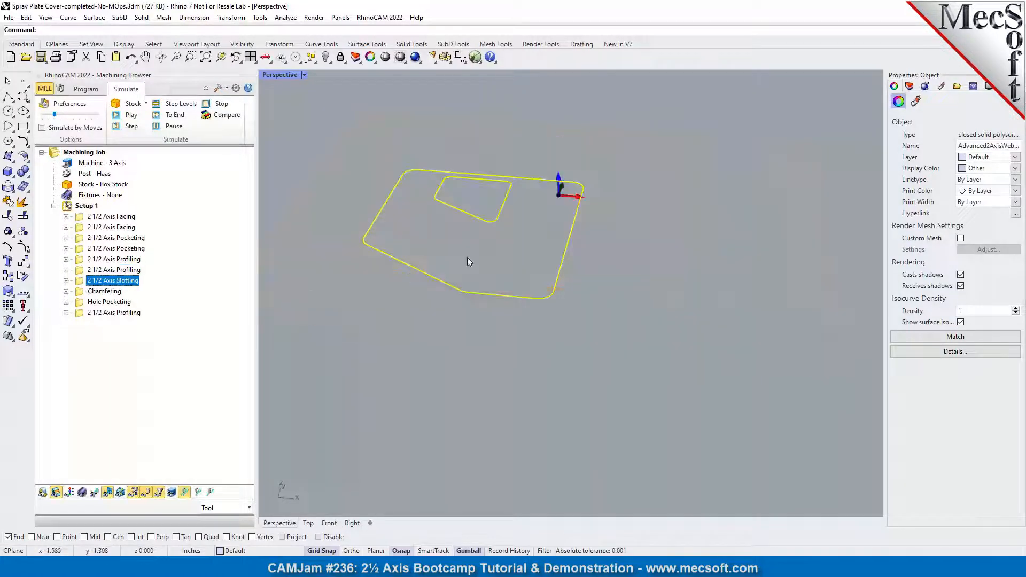
left_click(128, 114)
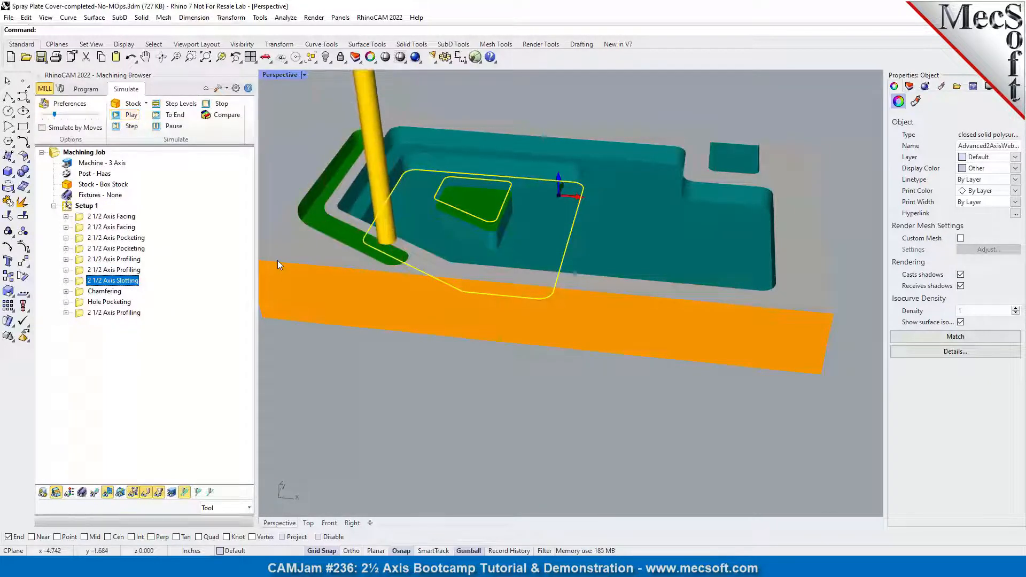
scroll(395, 271, "up", 2)
scroll(385, 262, "up", 3)
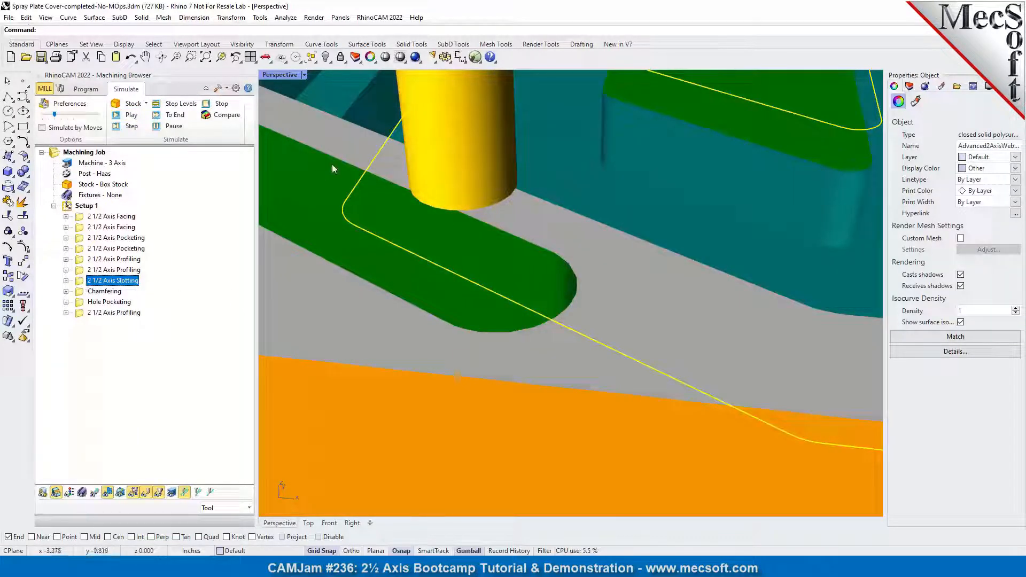
scroll(552, 260, "down", 5)
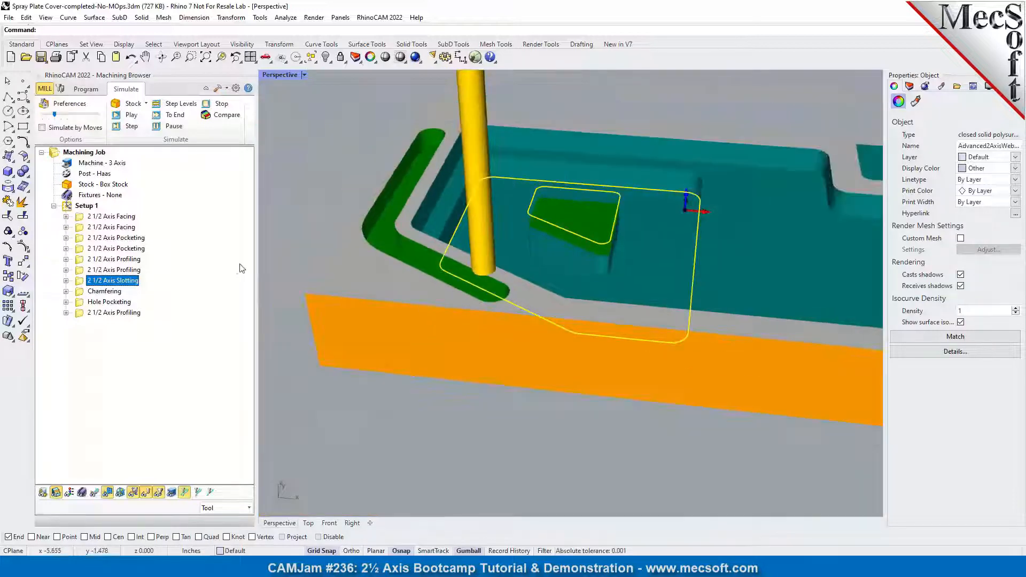
Step: Reduce the simulation speed to its minimum, simulate the Chamfering operation and inspect the slot's chamfered edges
left_click(88, 291)
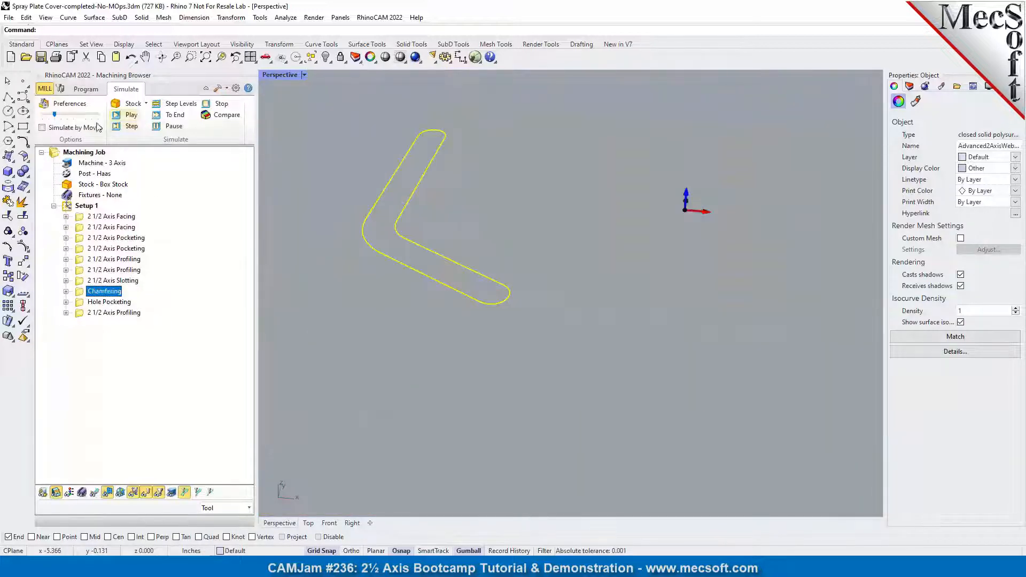
left_click_drag(54, 115, 42, 115)
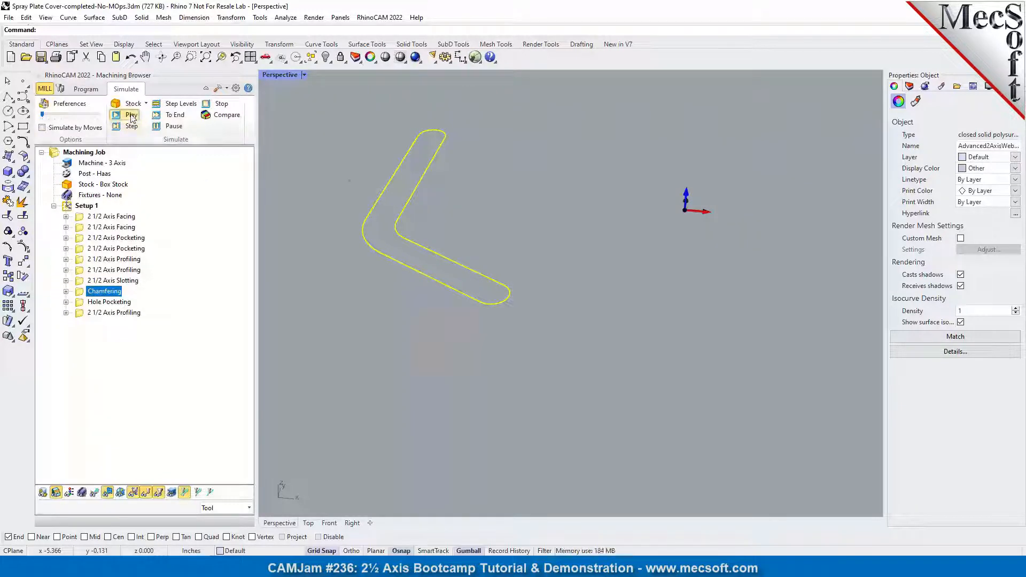
left_click(131, 116)
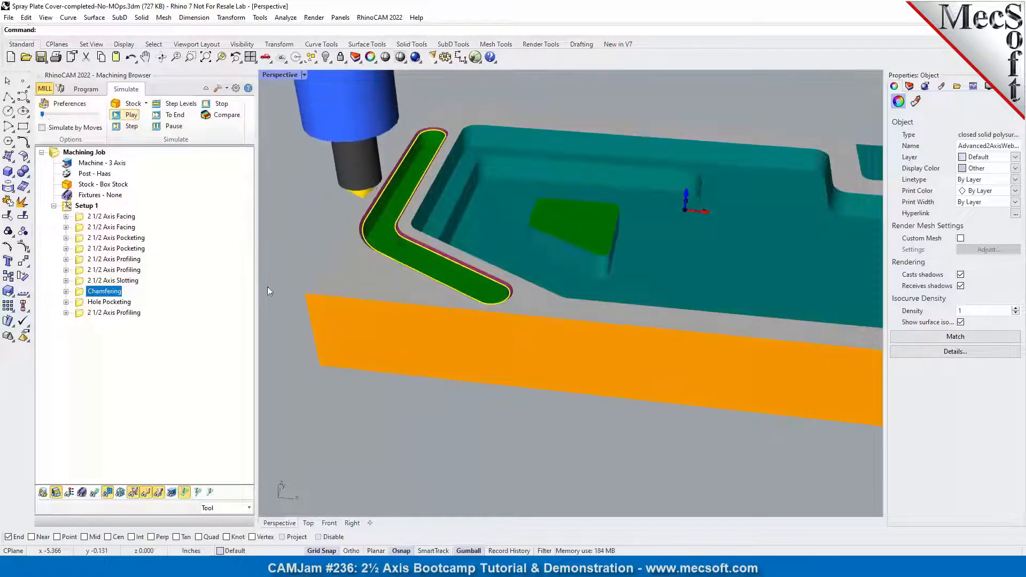
scroll(380, 230, "up", 8)
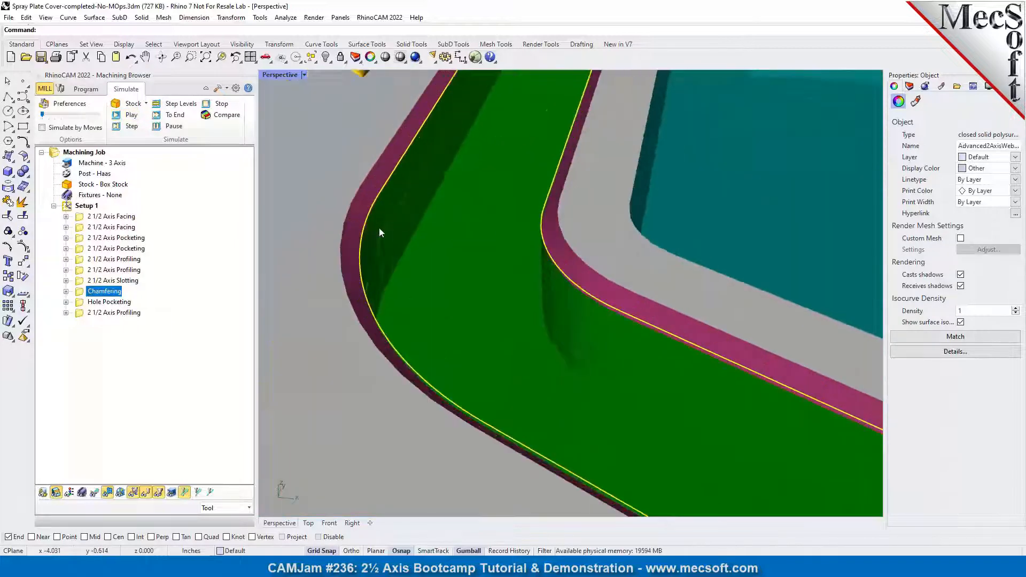
mouse_move(435, 328)
right_mouse_down()
mouse_move(428, 312)
mouse_move(434, 324)
right_mouse_up()
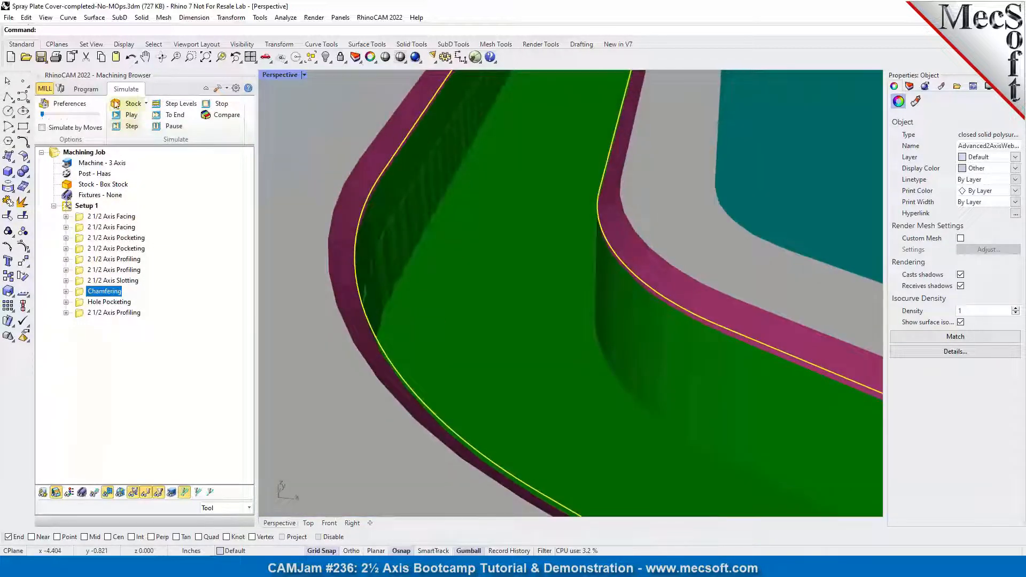
left_click(131, 114)
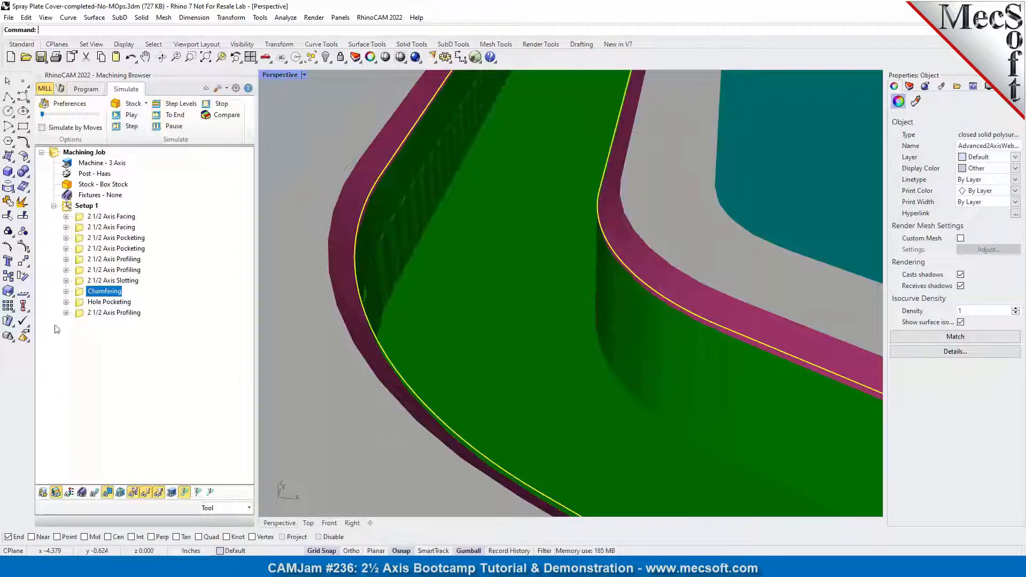
Step: Open the Chamfering operation's toolpath listing and show the slot's upper edge close up in the Front view of a four-view layout
left_click(66, 292)
left_click(118, 355)
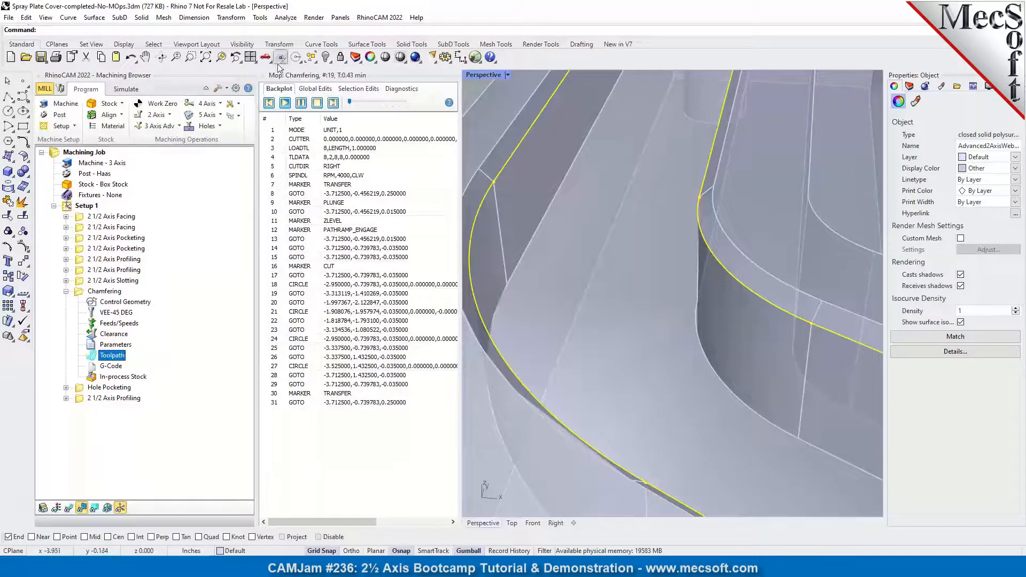
left_click(250, 56)
left_click(626, 298)
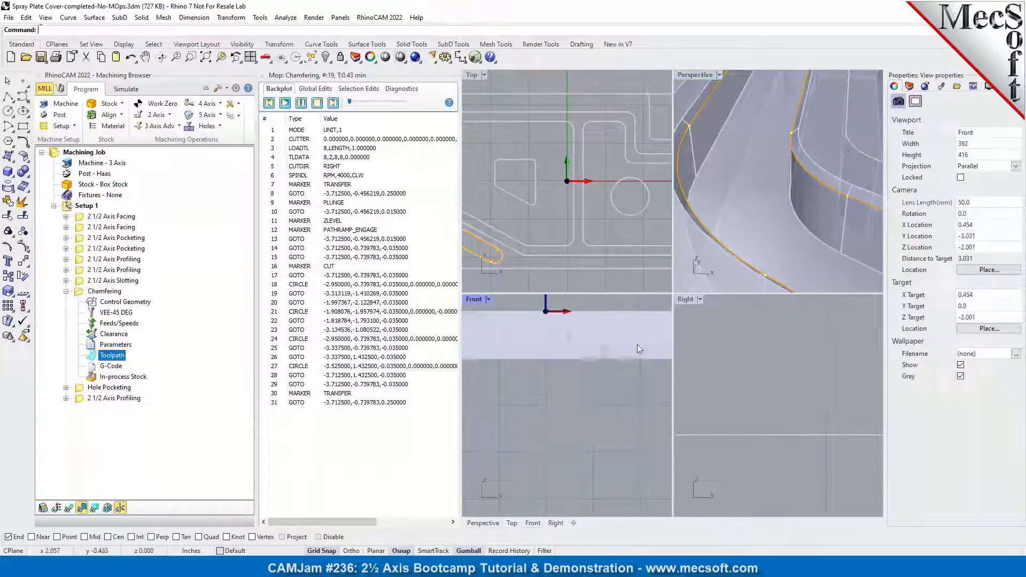
scroll(492, 345, "up", 4)
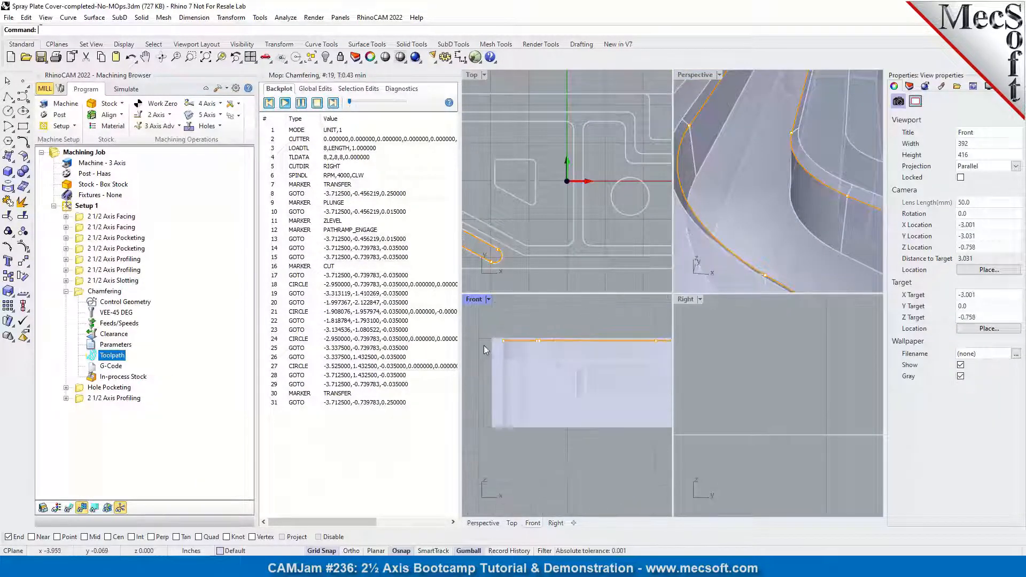
scroll(497, 348, "up", 8)
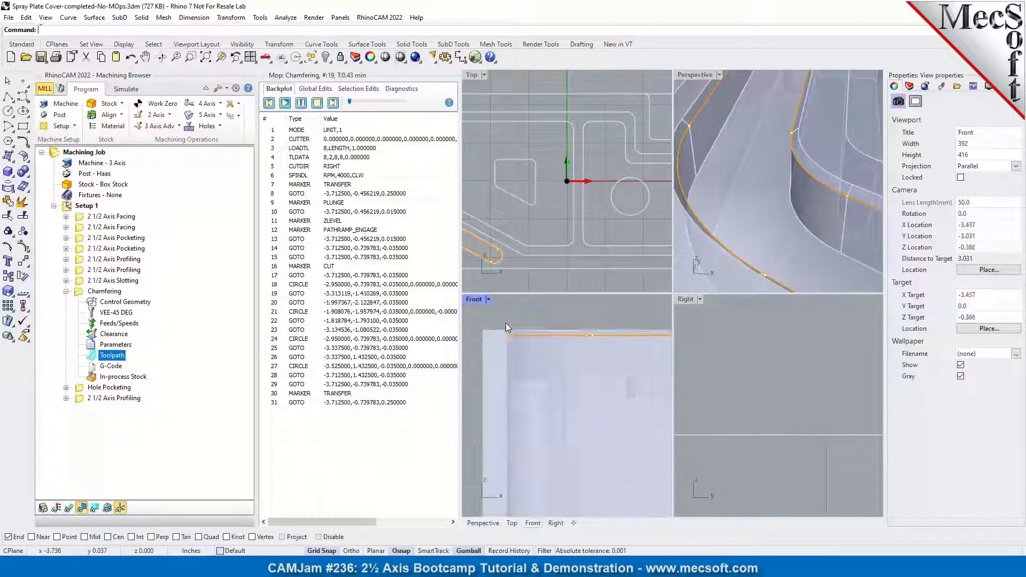
scroll(505, 335, "up", 7)
Step: Step through the Chamfering toolpath listing from the CUTTER line to the final -0.035 depth GOTO at line 29
left_click(352, 141)
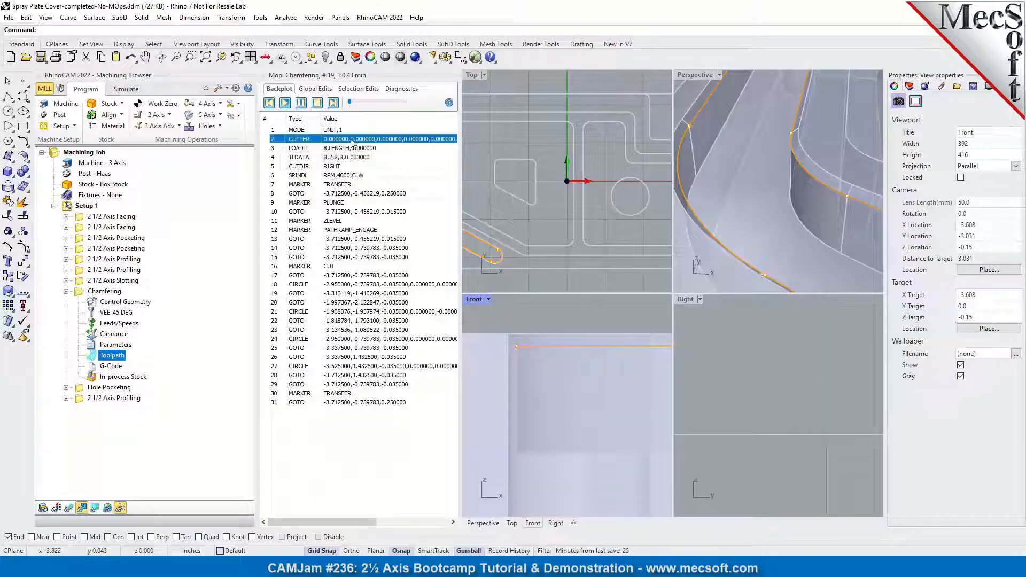
key("Down")
key("Down")
key("Down")
key("Down")
key("Down")
key("Down")
key("Down")
key("Down")
key("Down")
key("Down")
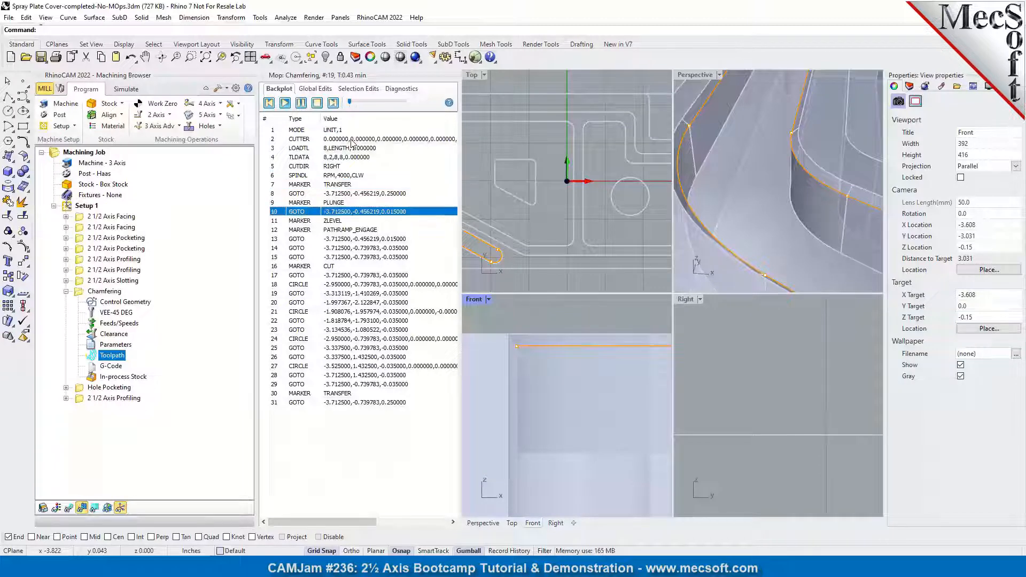
key("Down")
key("Down")
key("Down")
key("Down")
key("Down")
key("Down")
key("Down")
key("Down")
key("Down")
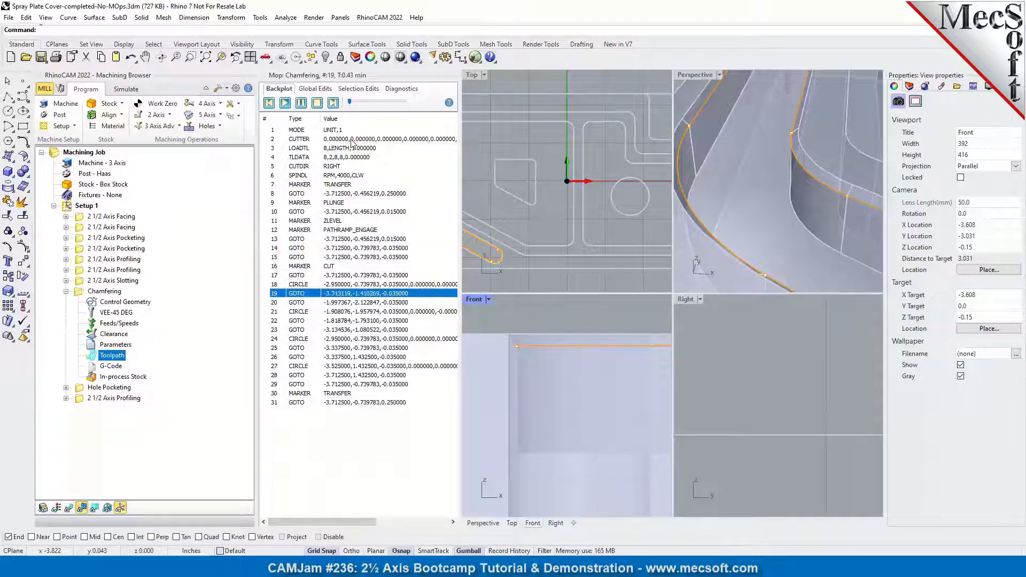
key("Down")
key("Down")
key("Down")
key("Down")
key("Down")
key("Down")
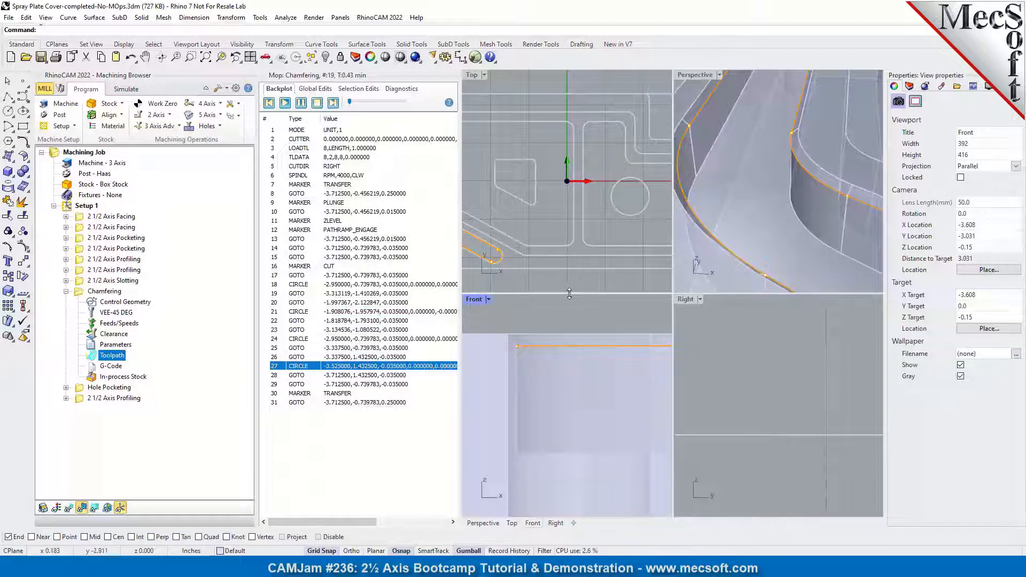
key("Down")
key("Down")
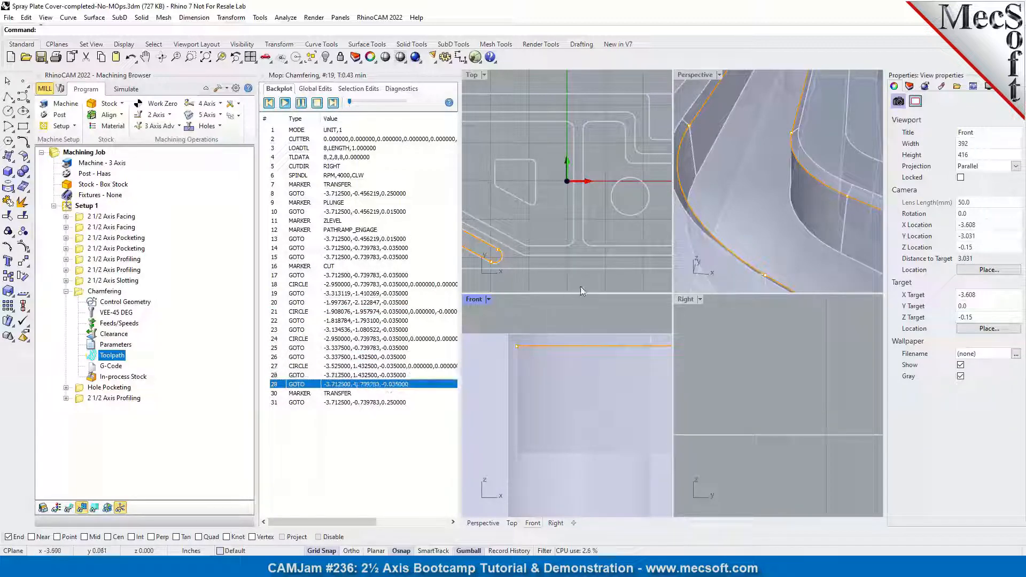
Step: Show the simulated stock and set its display transparency to slightly more than halfway in the simulation preferences
left_click(126, 88)
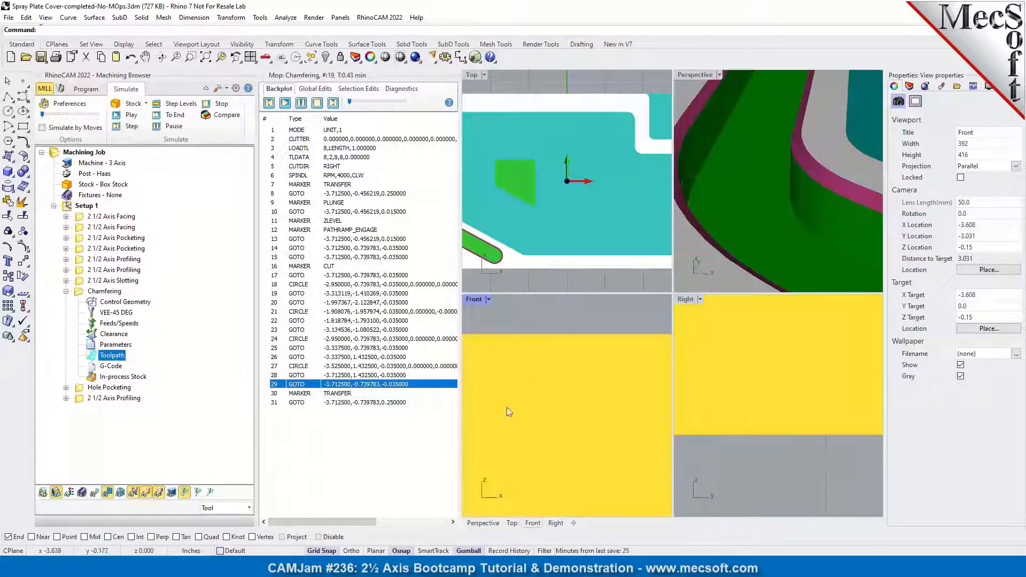
left_click(83, 102)
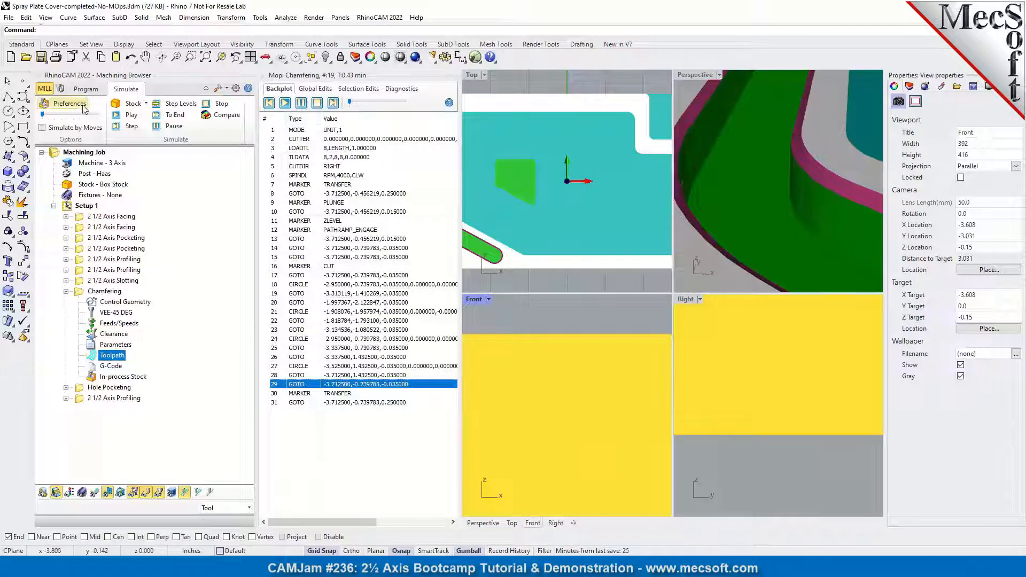
left_click_drag(479, 307, 556, 307)
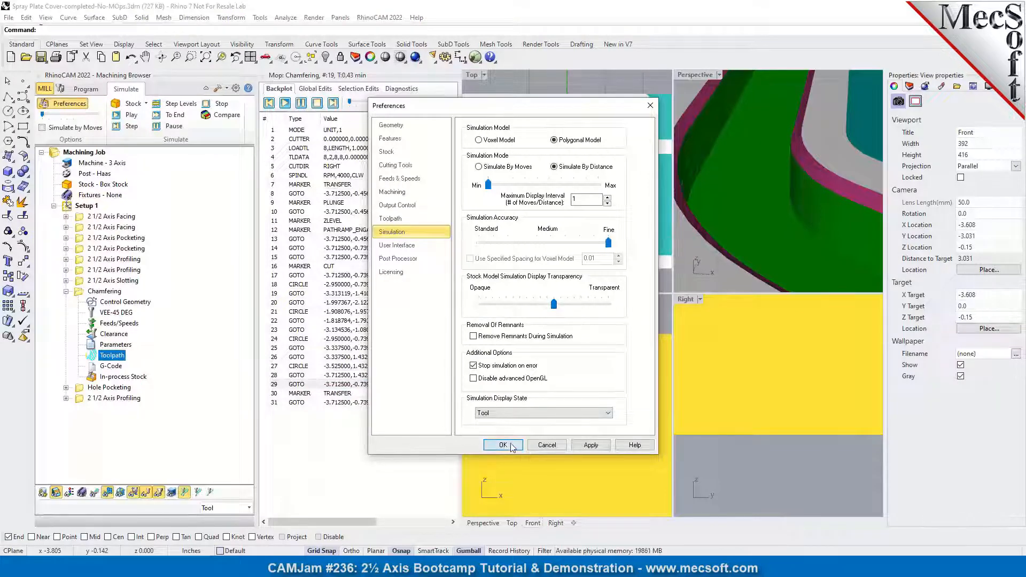
left_click(503, 445)
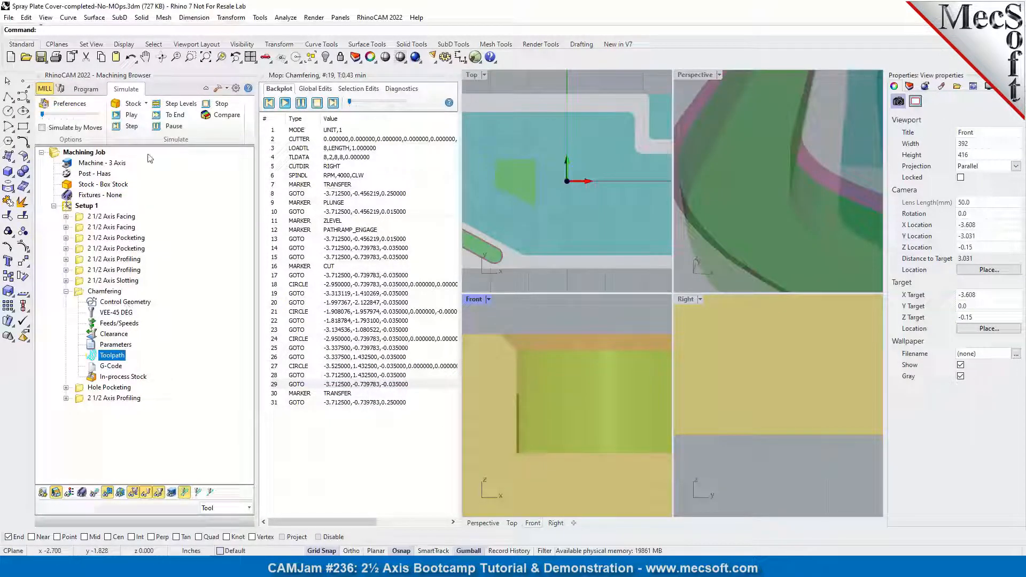
Step: Step and play the Chamfering simulation, inspecting the V-tool tip against the slot's edge in the Front view and the part in the Top view
left_click(135, 126)
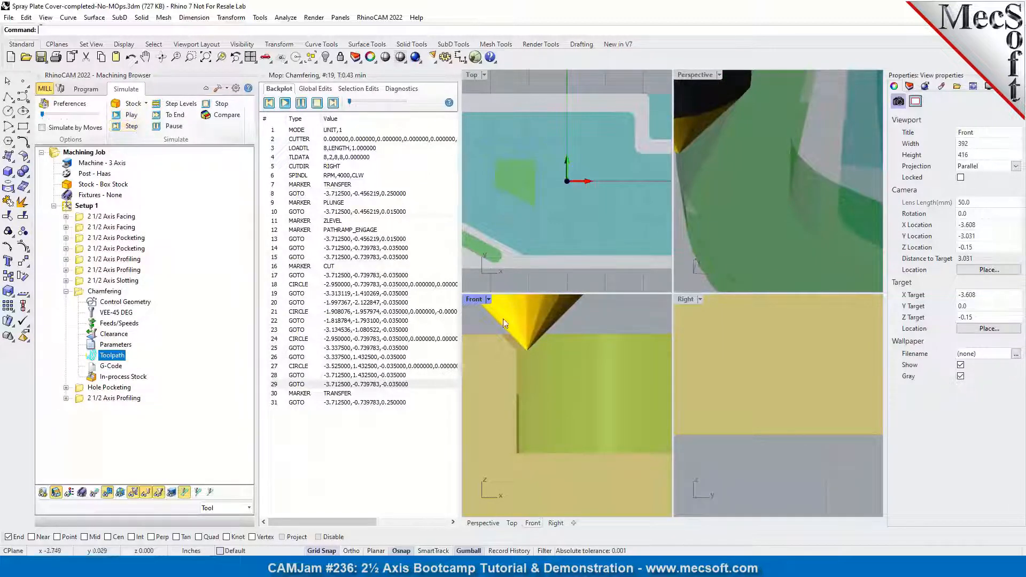
scroll(492, 330, "up", 3)
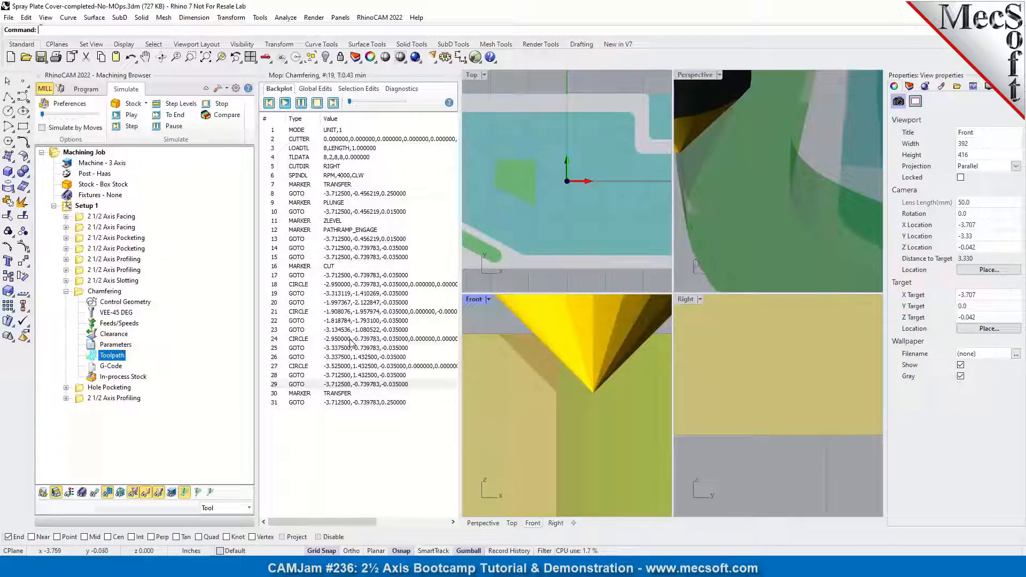
left_click(132, 115)
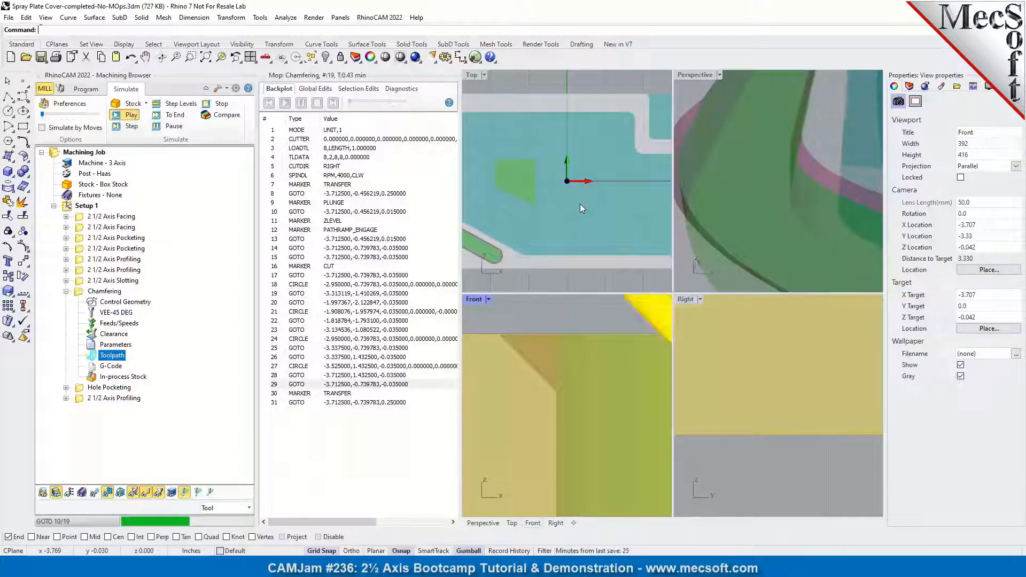
scroll(580, 204, "down", 5)
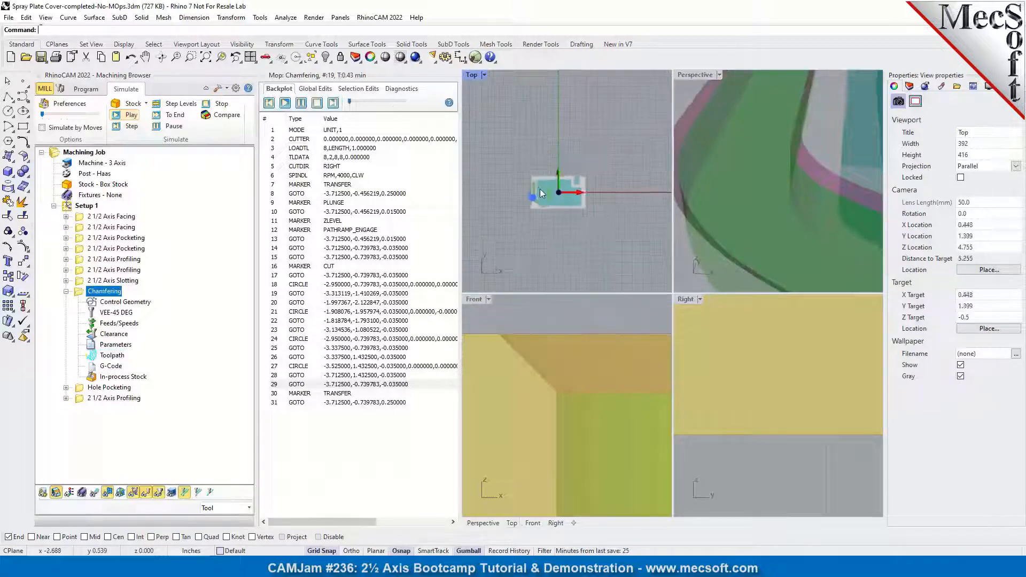
scroll(542, 194, "down", 1)
scroll(560, 213, "up", 3)
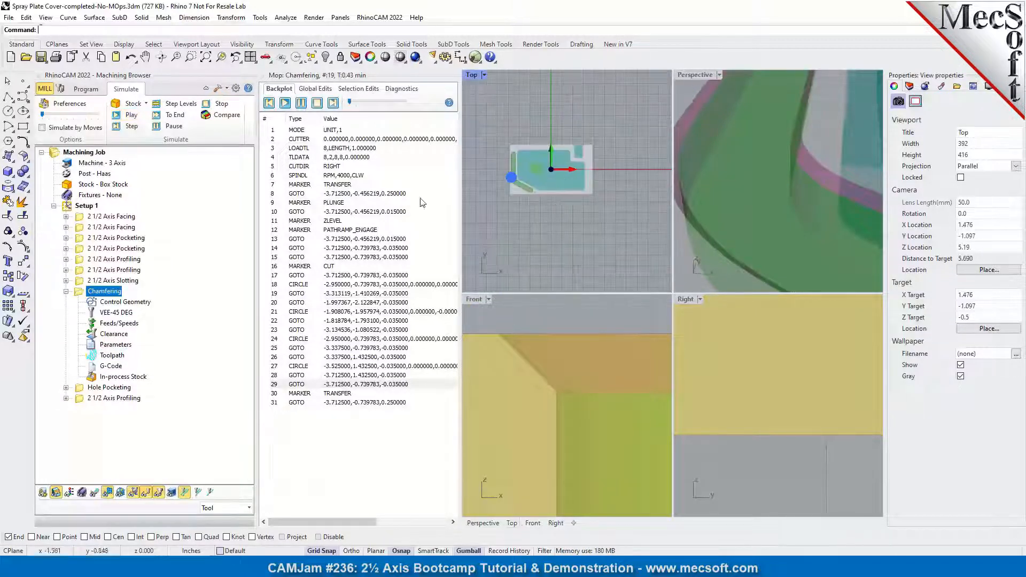
Step: Collapse the Chamfering operation, maximize the Perspective view and close the toolpath listing
left_click(66, 291)
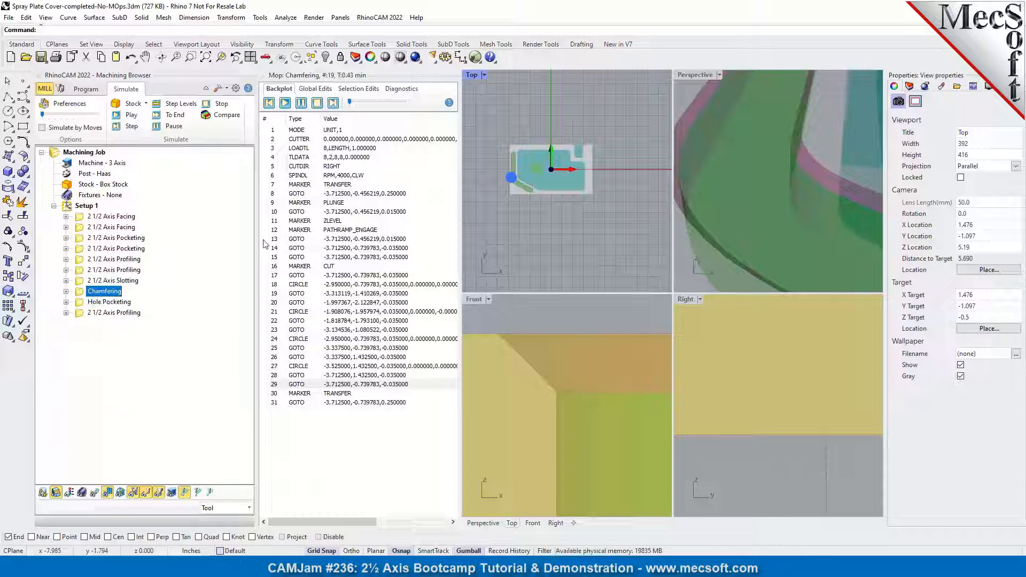
double_click(698, 76)
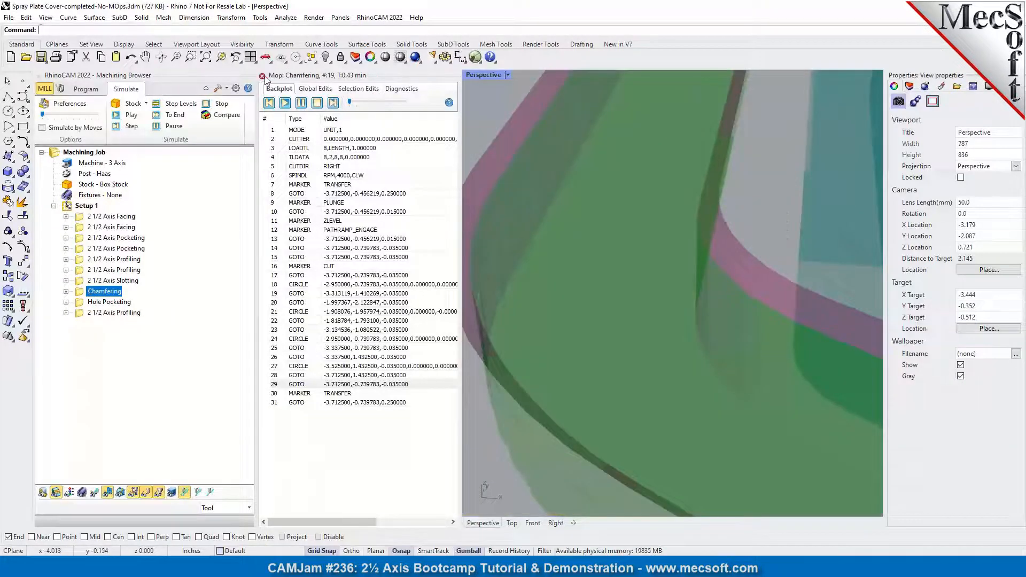
left_click(263, 76)
scroll(486, 246, "down", 5)
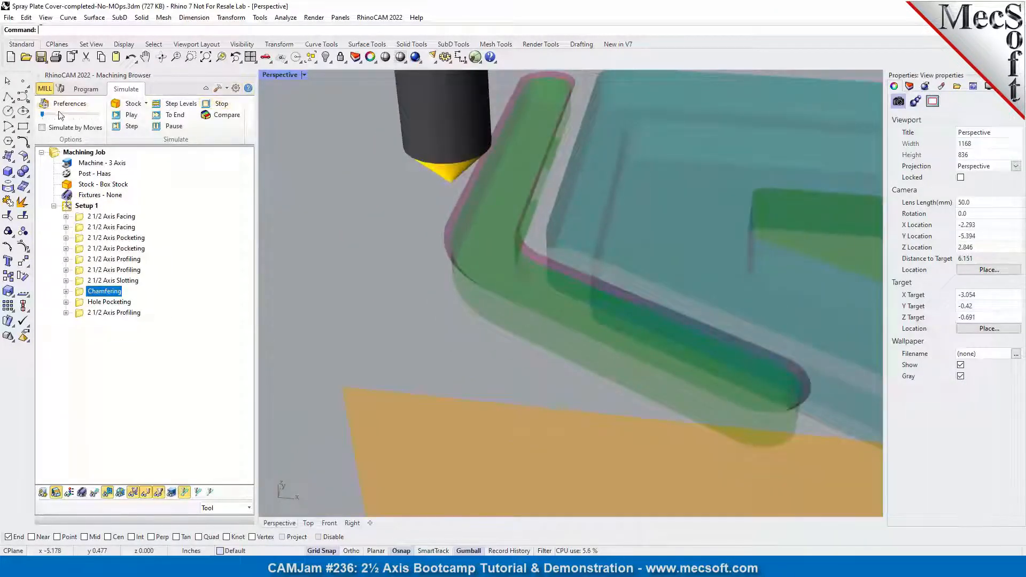
Step: Set the simulated stock's display transparency to fully opaque in the simulation preferences
left_click(64, 104)
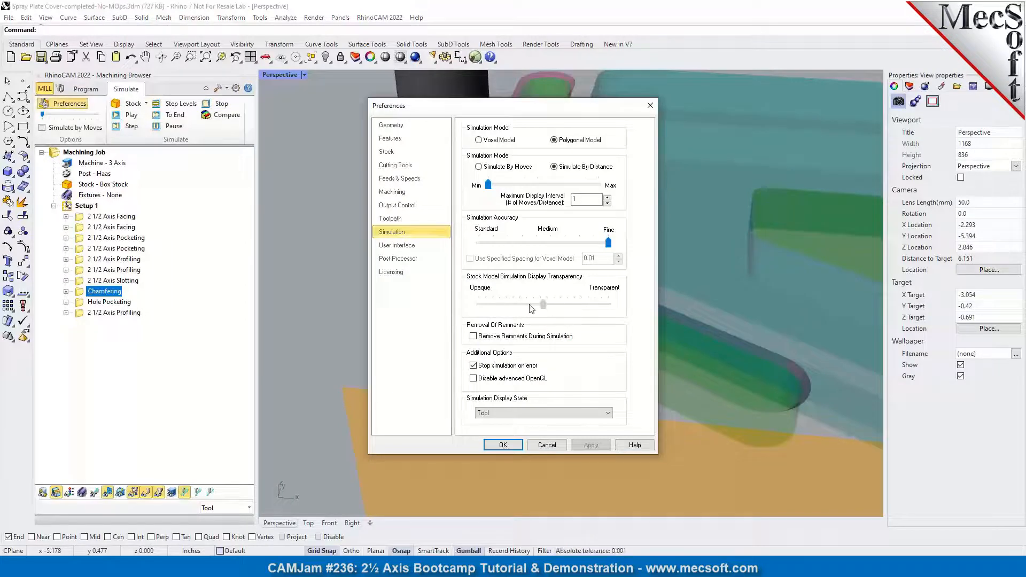
left_click_drag(531, 309, 477, 306)
left_click(502, 444)
scroll(419, 244, "down", 5)
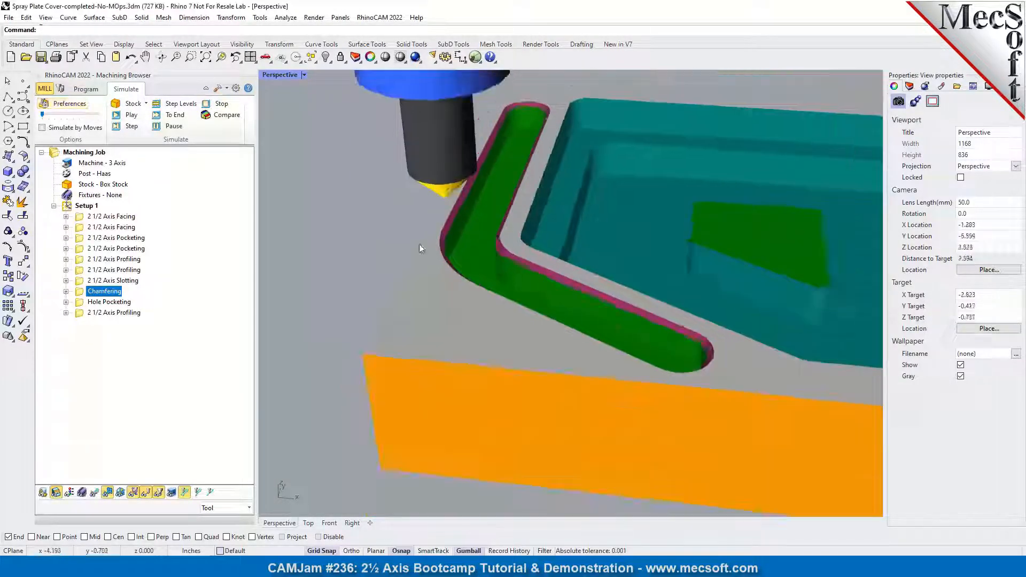
Step: Simulate the Hole Pocketing operation and inspect the round through hole in the pocket floor up close
left_click(86, 302)
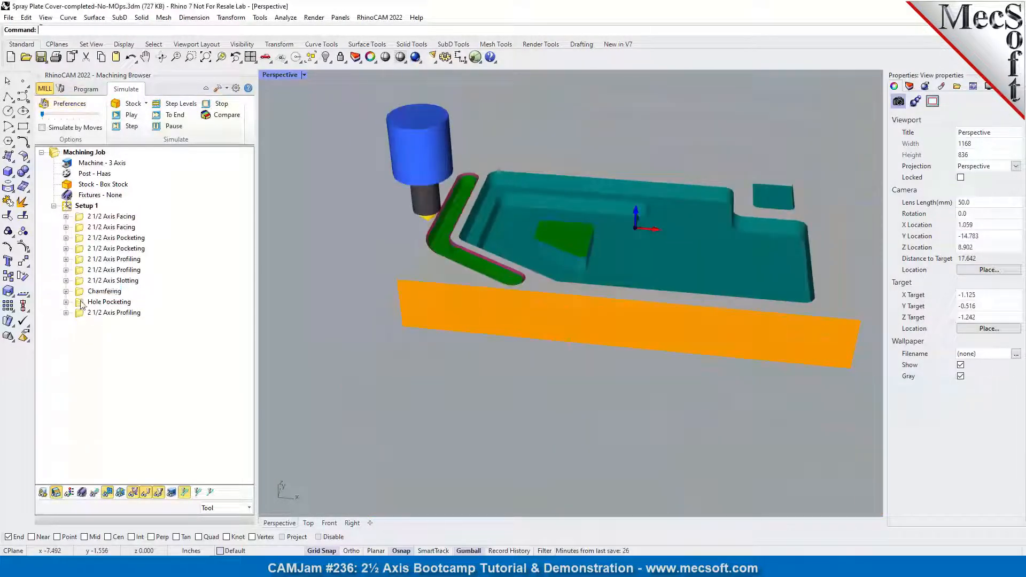
left_click(132, 115)
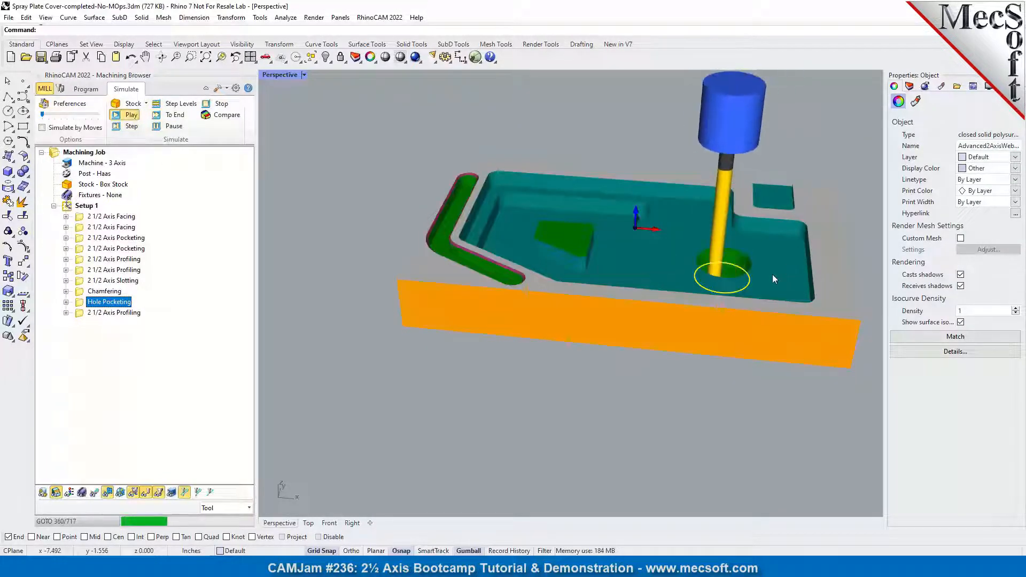
scroll(752, 268, "up", 5)
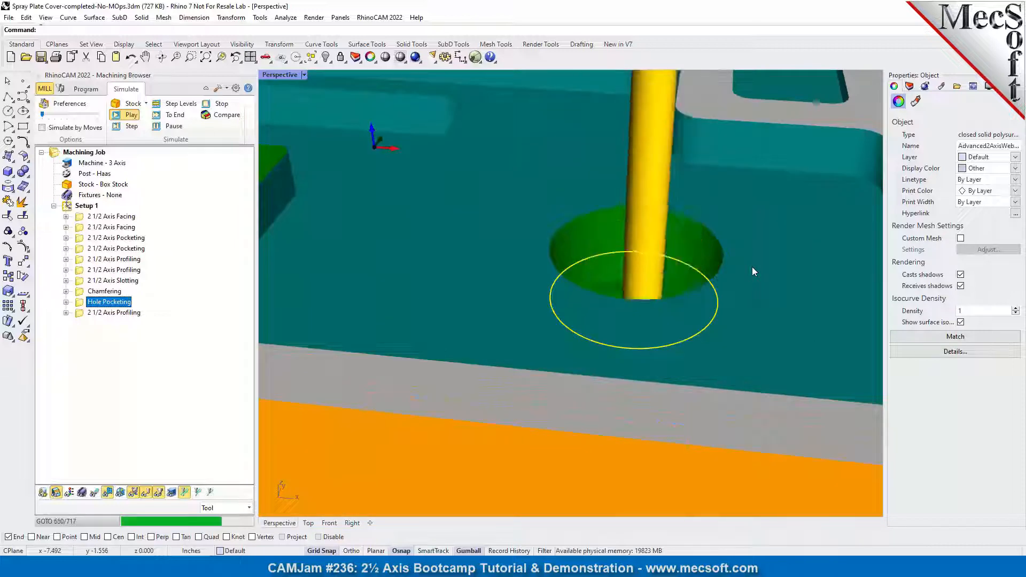
right_click_drag(752, 272, 768, 238)
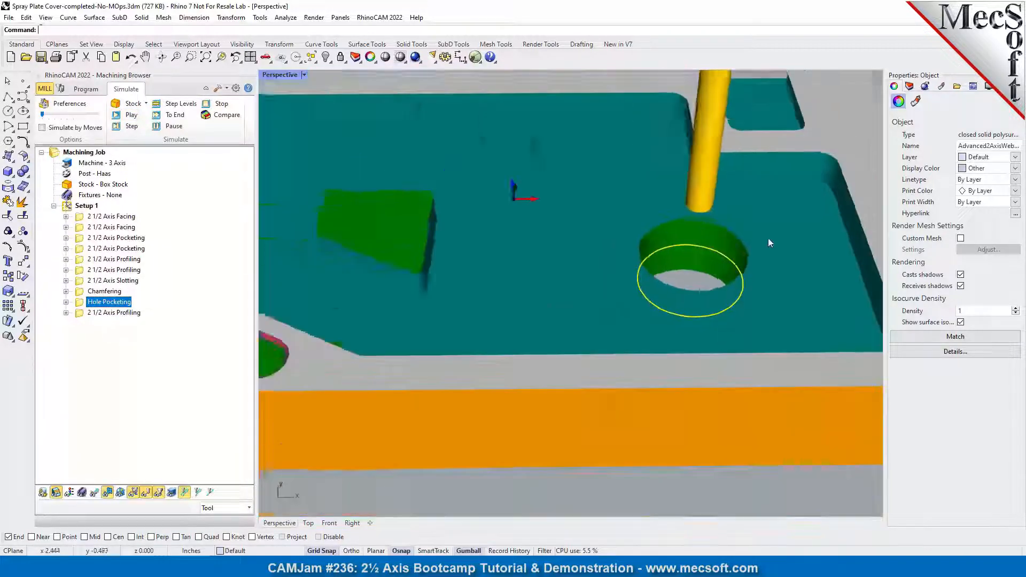
scroll(770, 243, "down", 3)
Step: Simulate the last 2½ axis profiling operation and inspect the cut outer walls of the part from the front corner and an angle
left_click(115, 313)
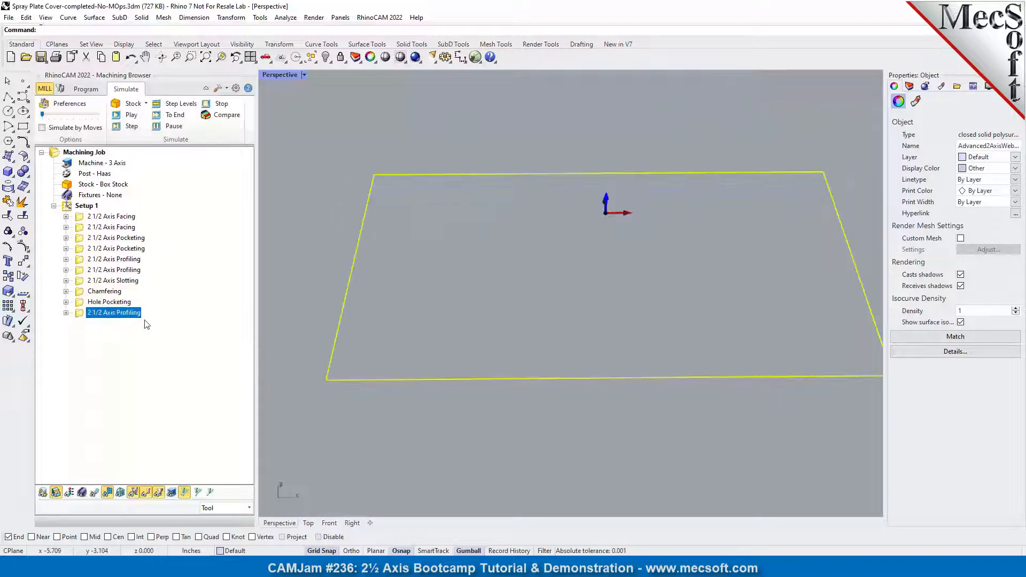
left_click(135, 116)
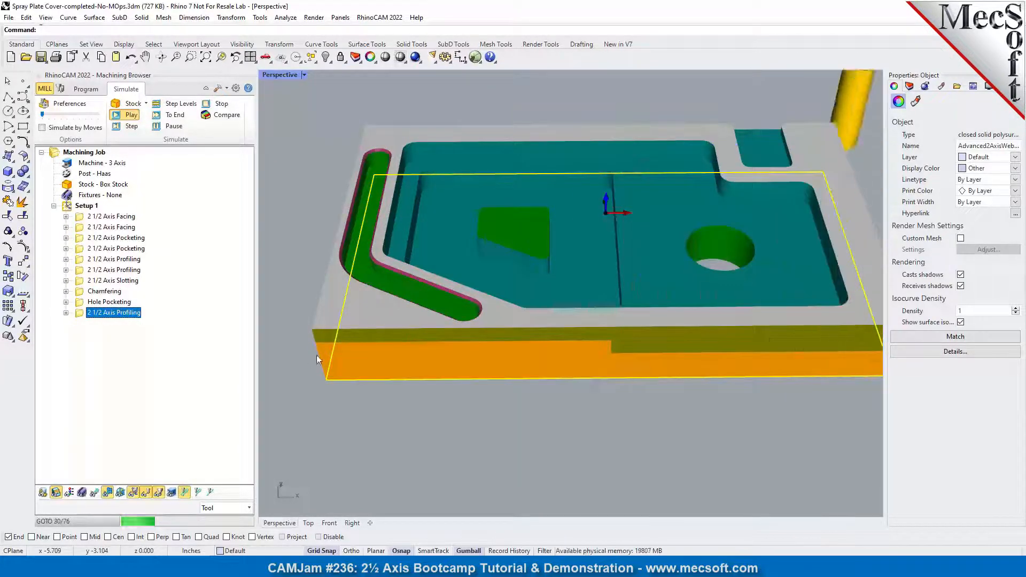
scroll(307, 335, "up", 4)
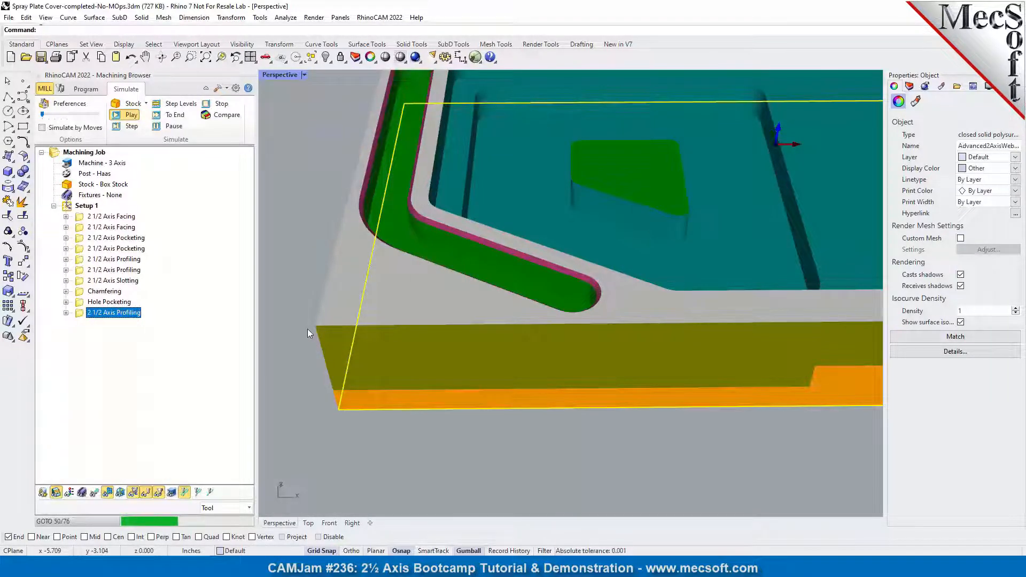
scroll(310, 329, "up", 3)
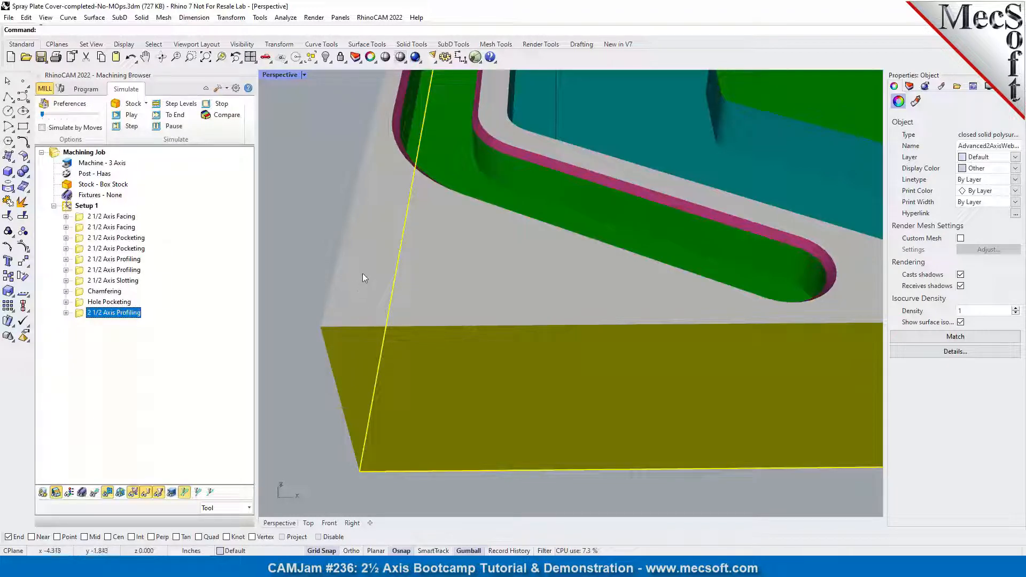
scroll(369, 252, "down", 4)
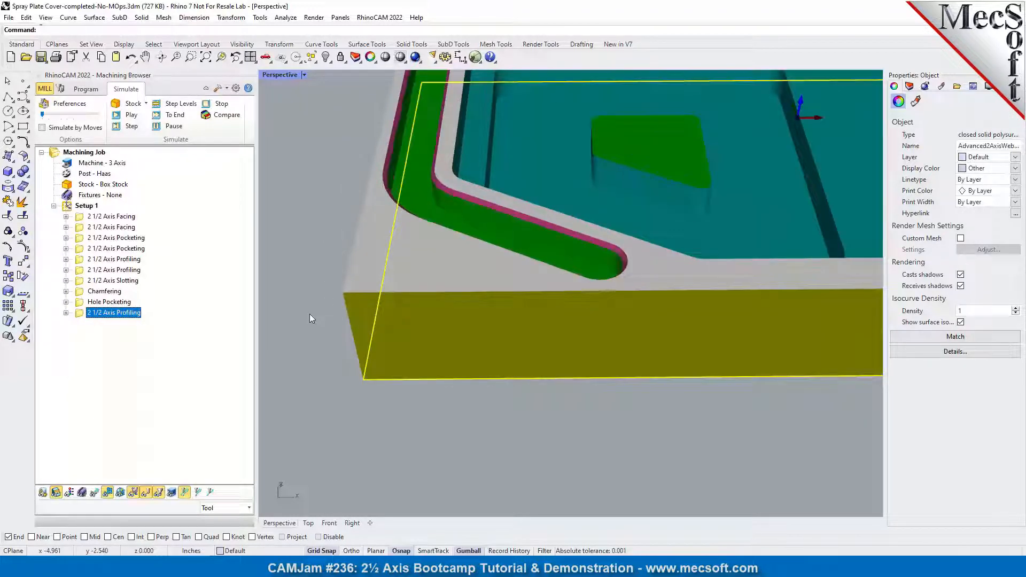
scroll(318, 293, "down", 5)
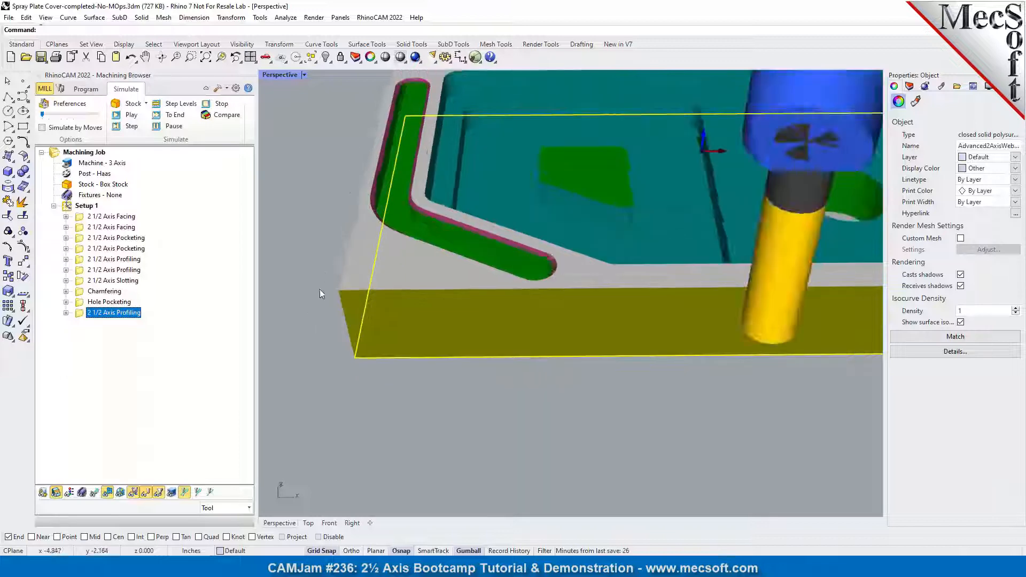
right_click_drag(522, 339, 534, 284)
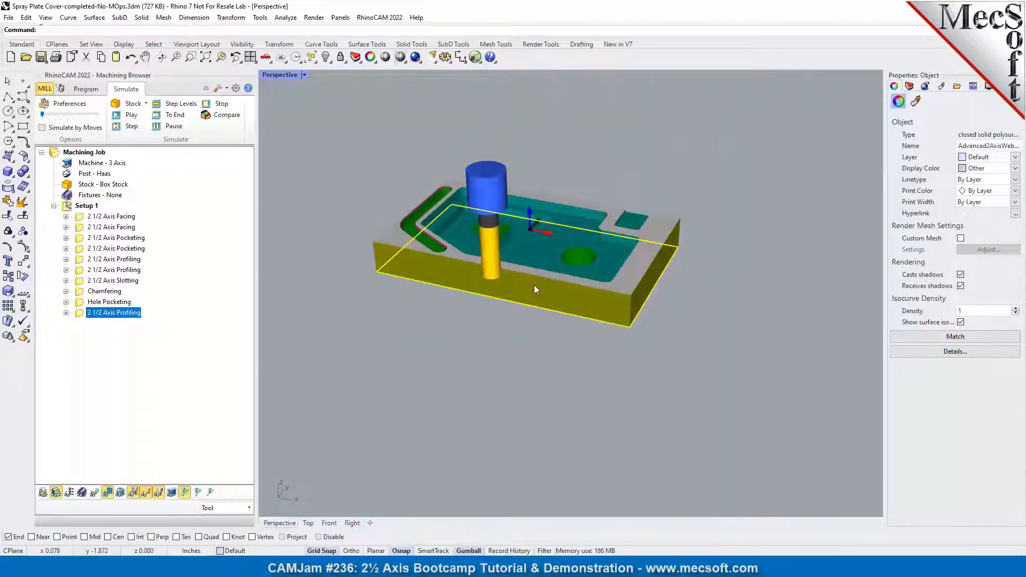